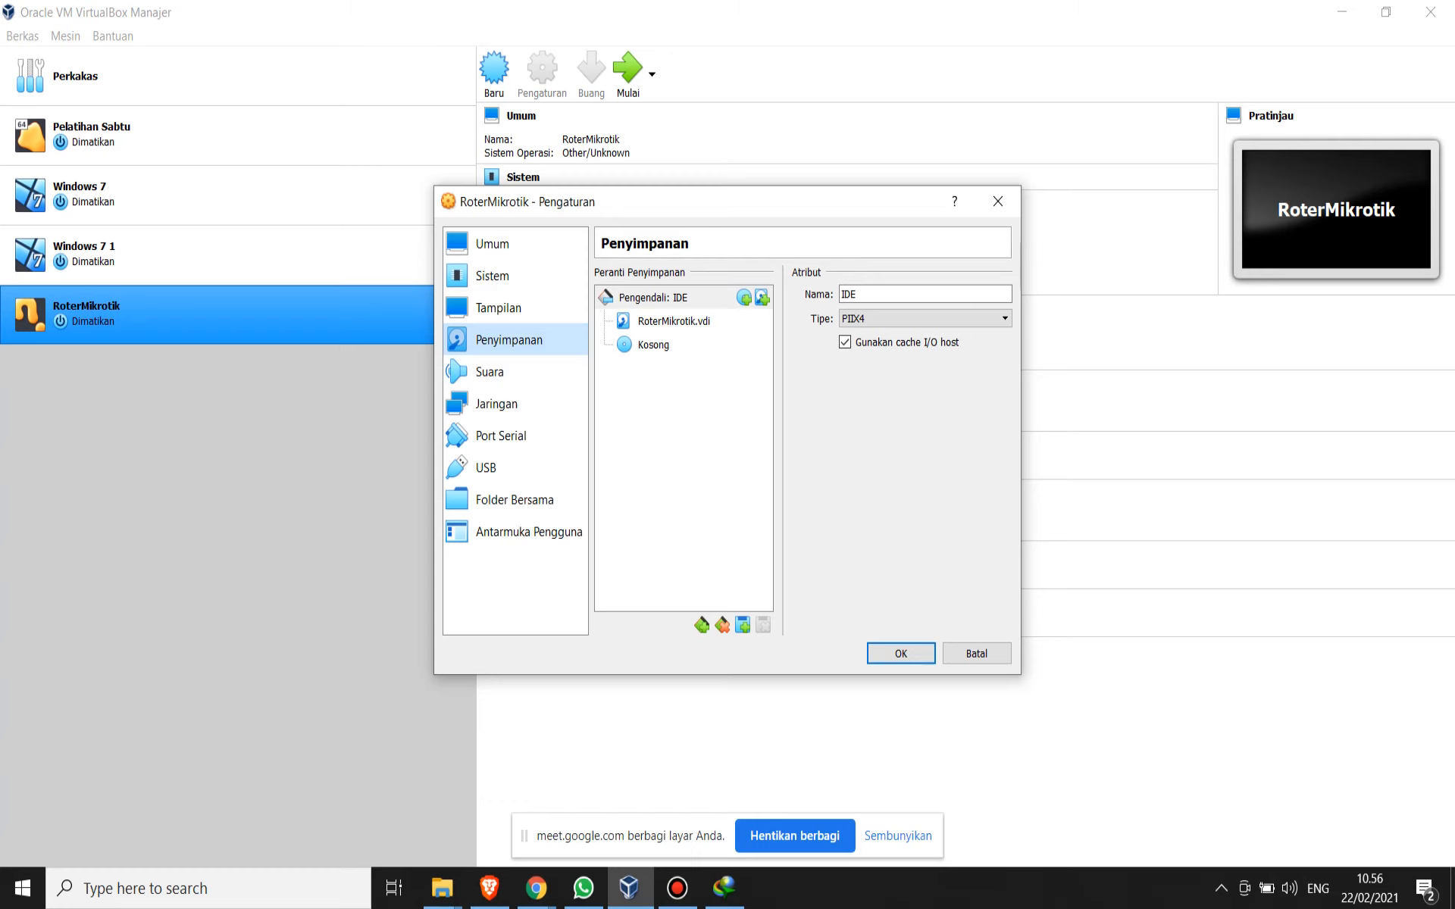
- Check the RoterMikrotik hard disk, the empty optical drive, and the downloaded mikrotik-6.33.iso in Internet Download Manager
click(674, 322)
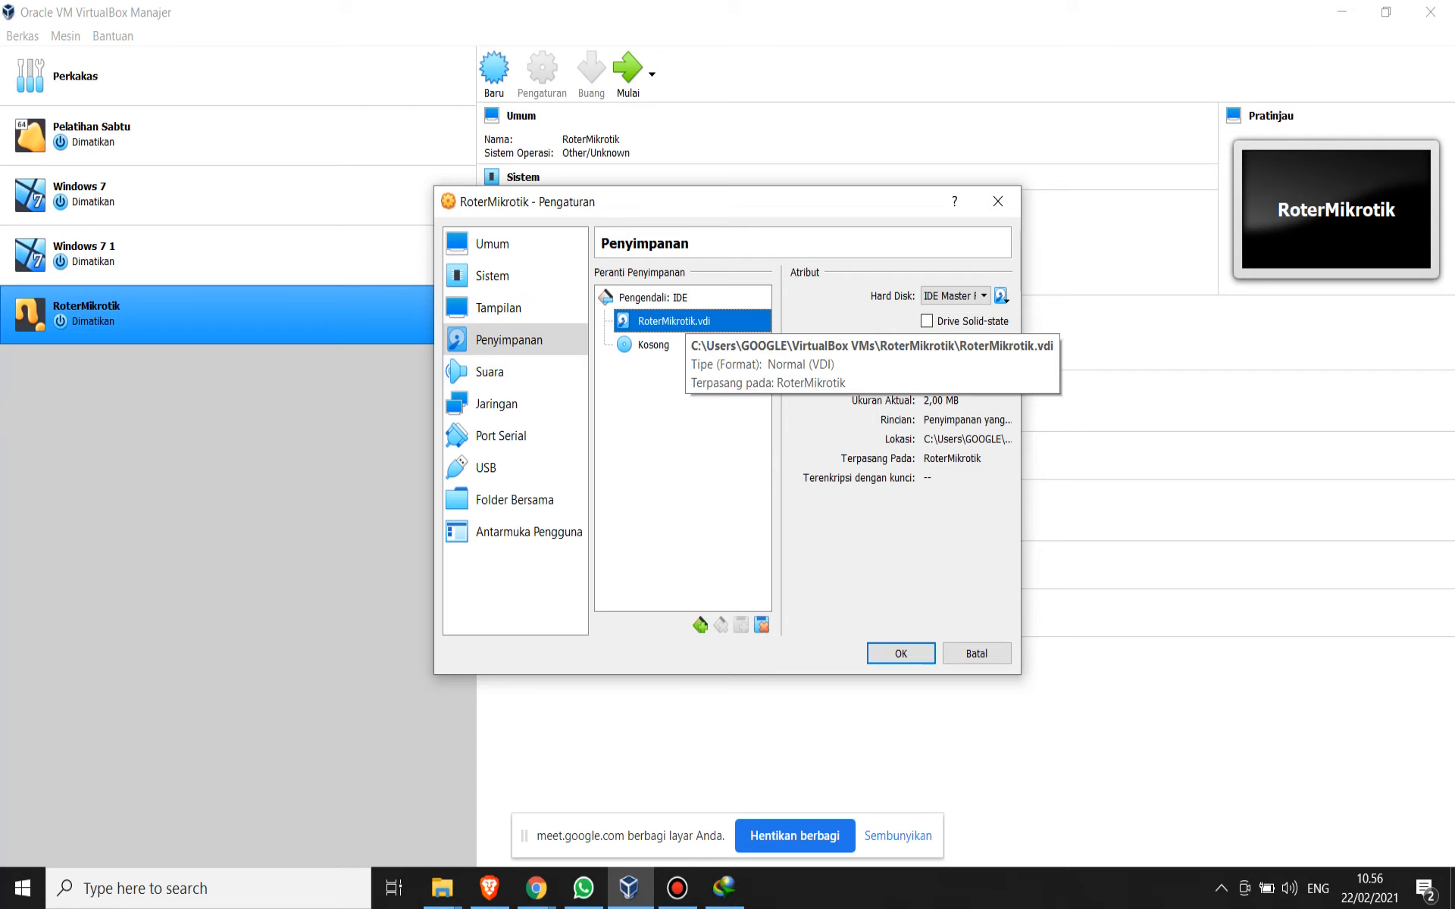
click(666, 344)
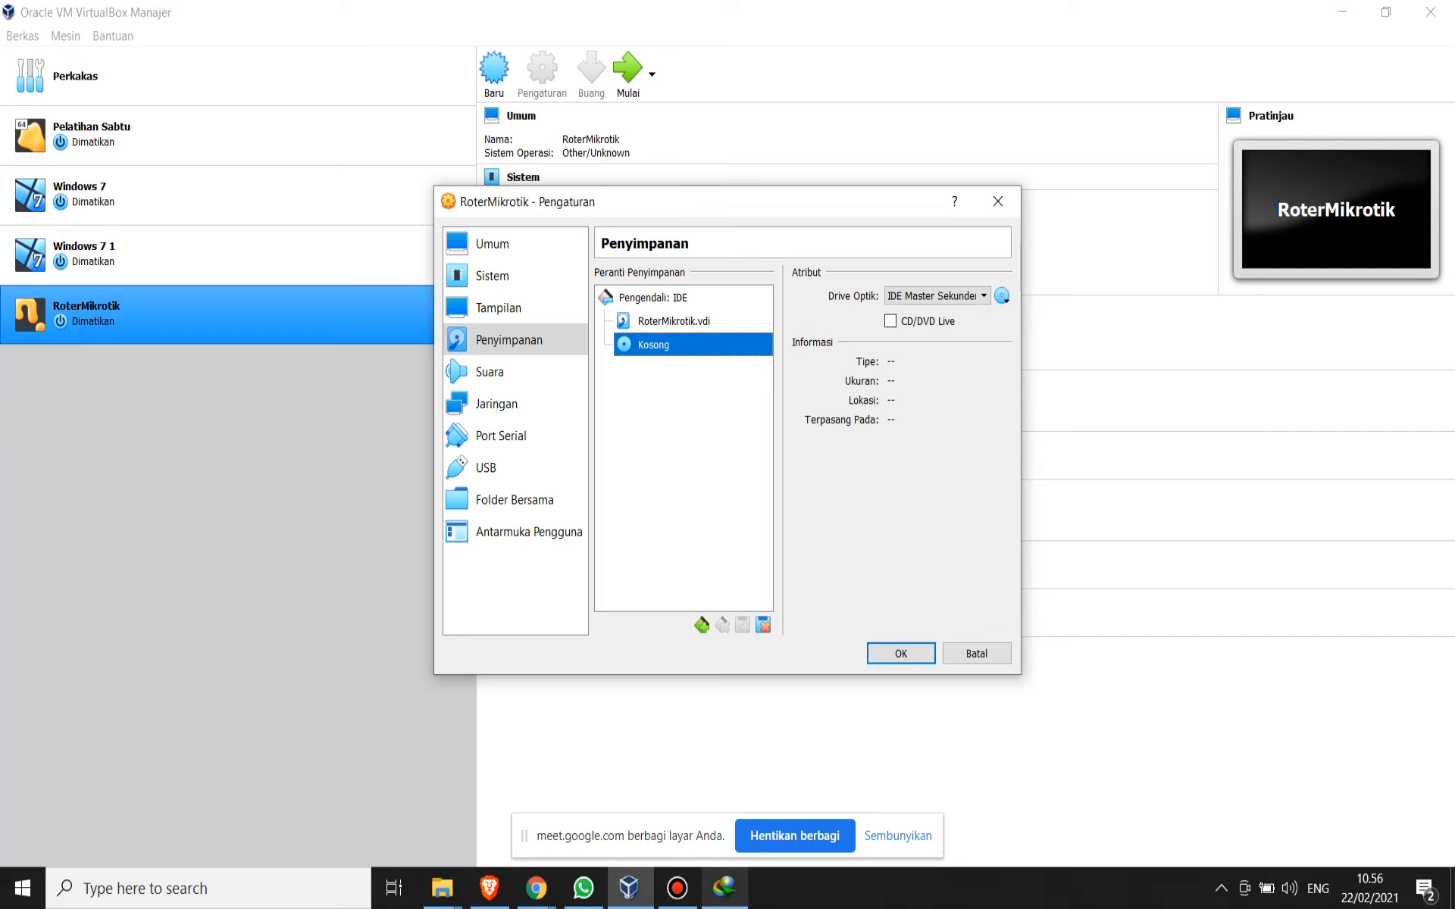
click(724, 888)
click(444, 543)
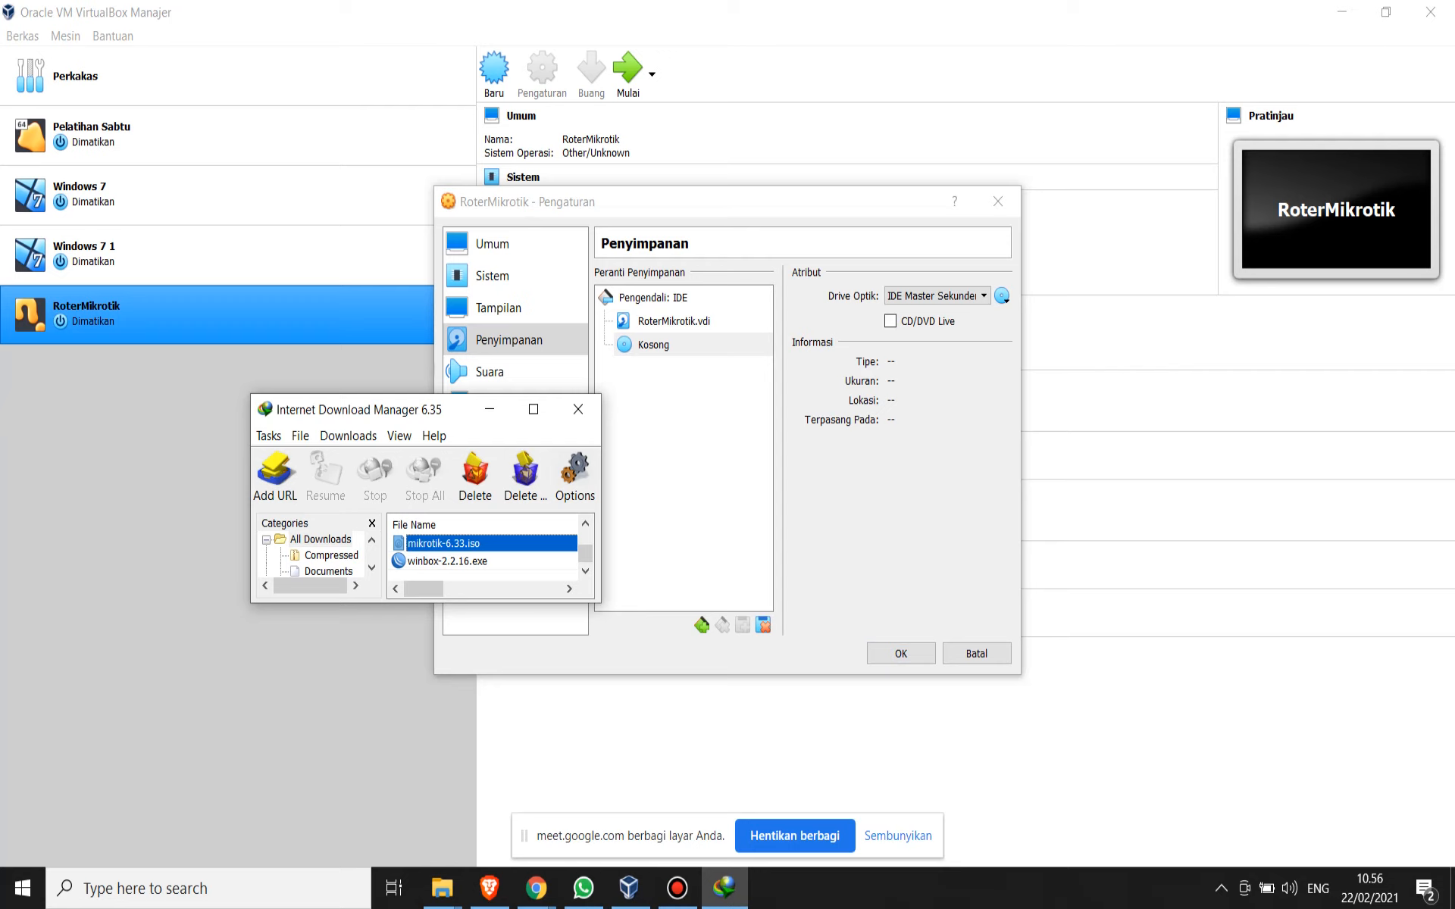
click(705, 447)
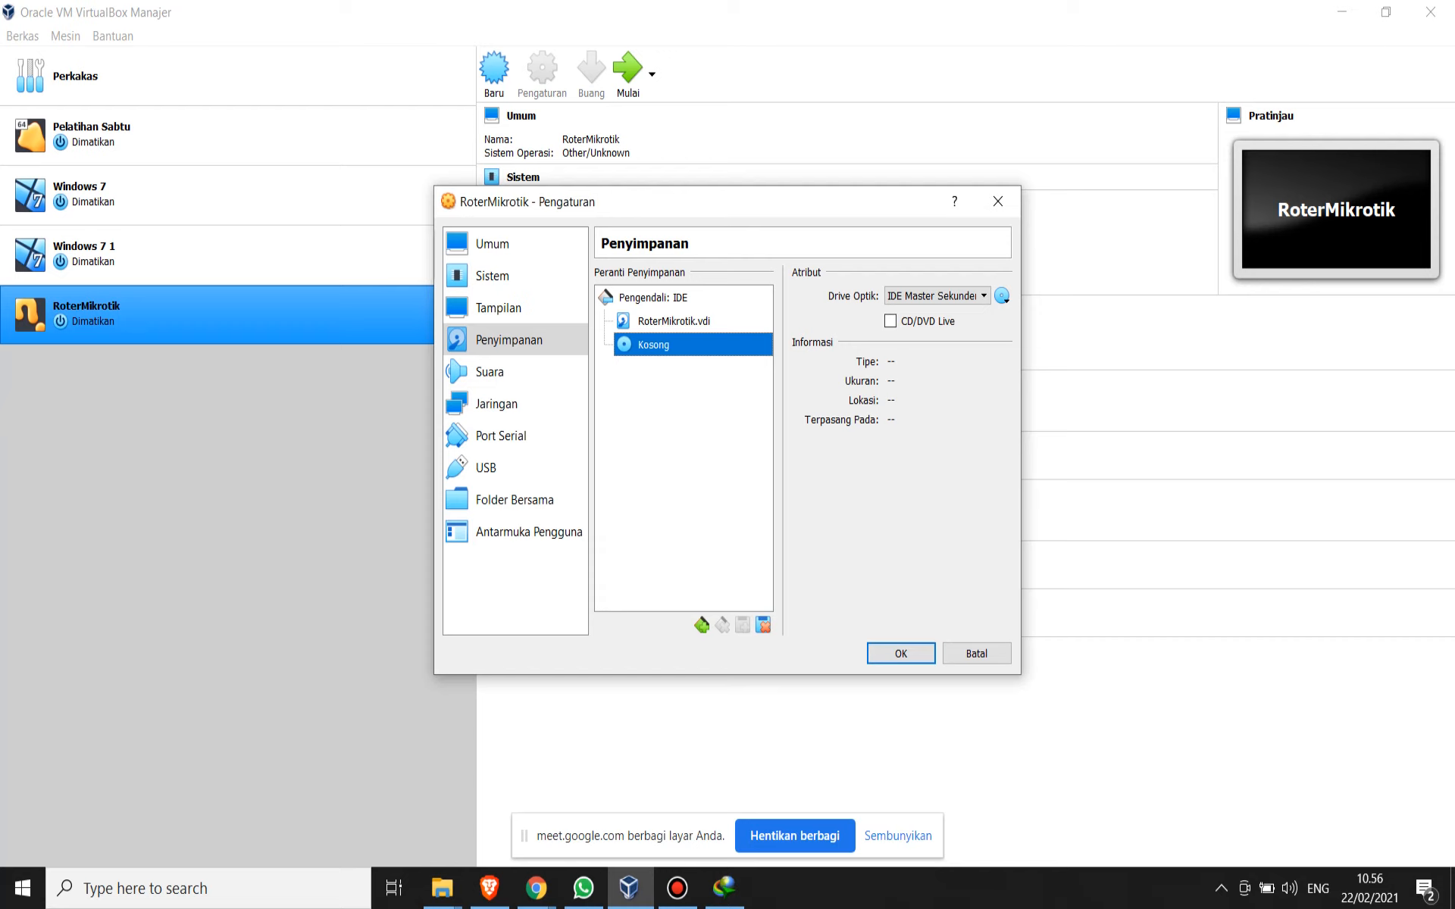
- Open the file chooser for adding a virtual optical disk image to RoterMikrotik's empty optical drive
click(1002, 295)
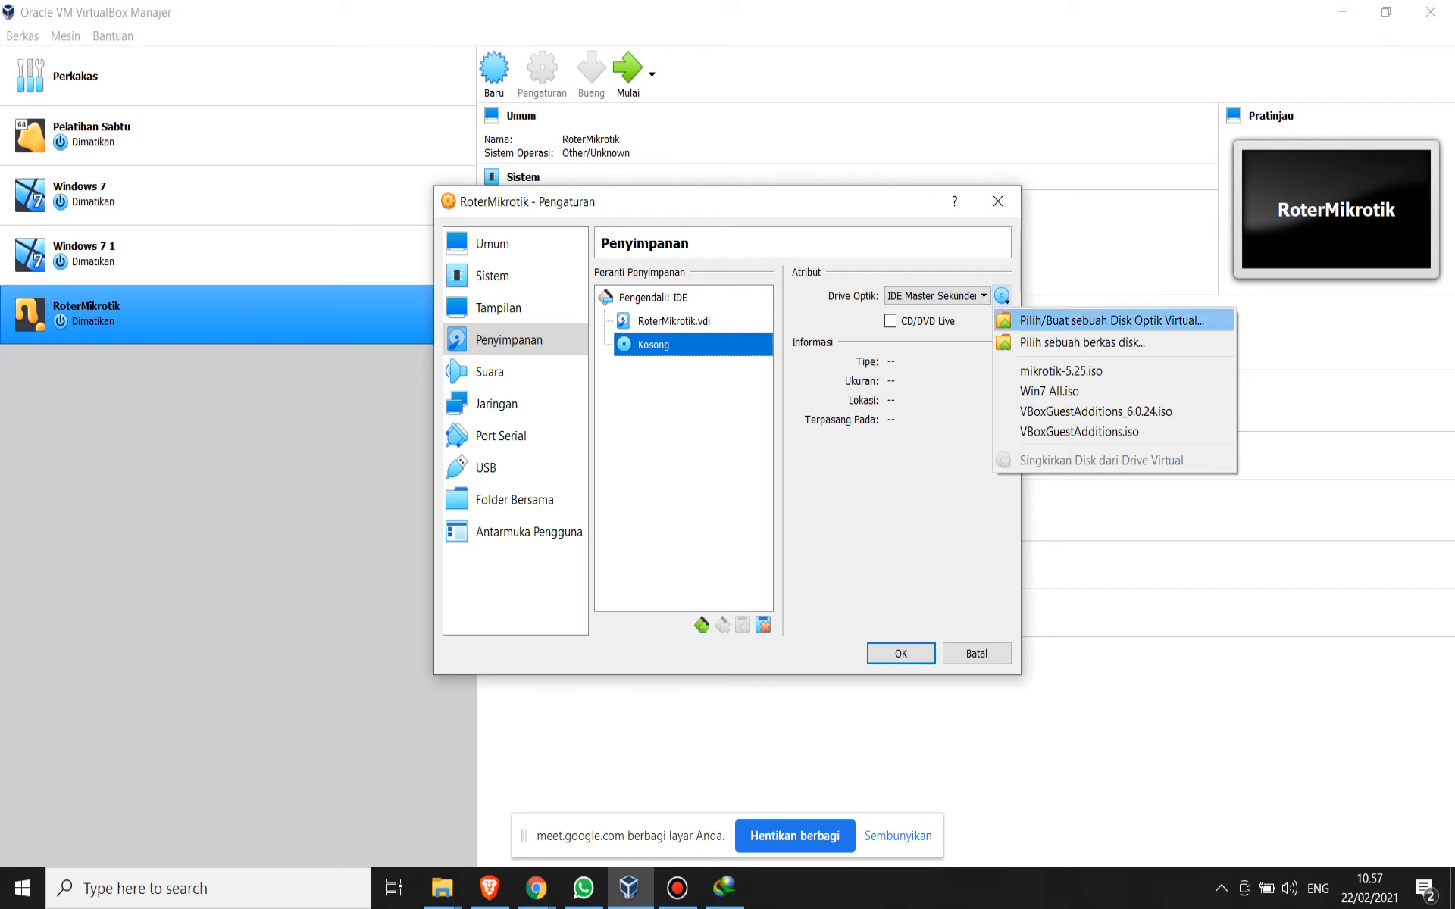
click(1111, 321)
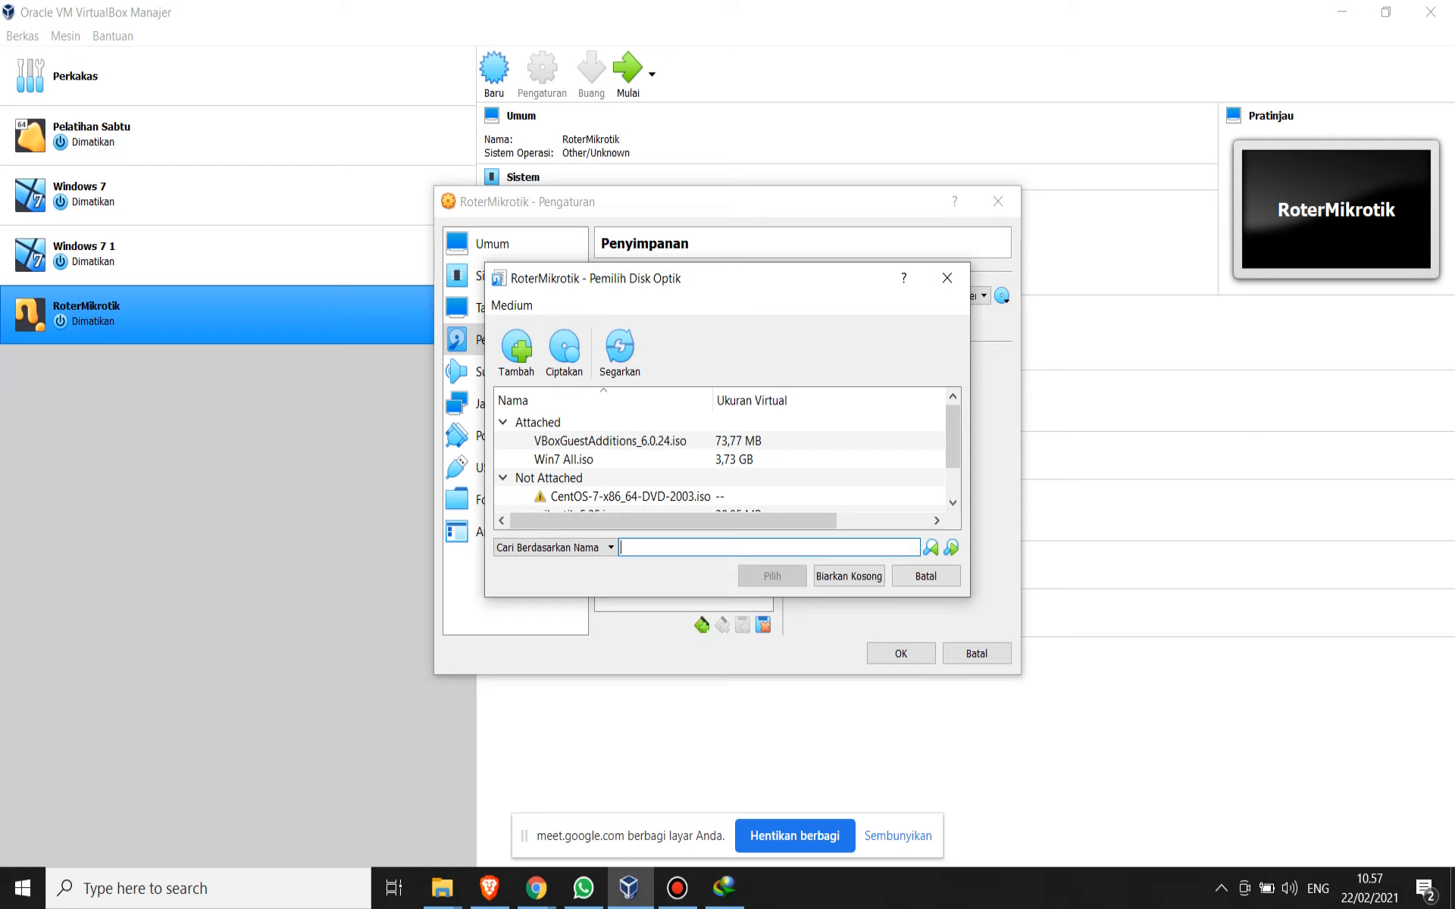
click(516, 349)
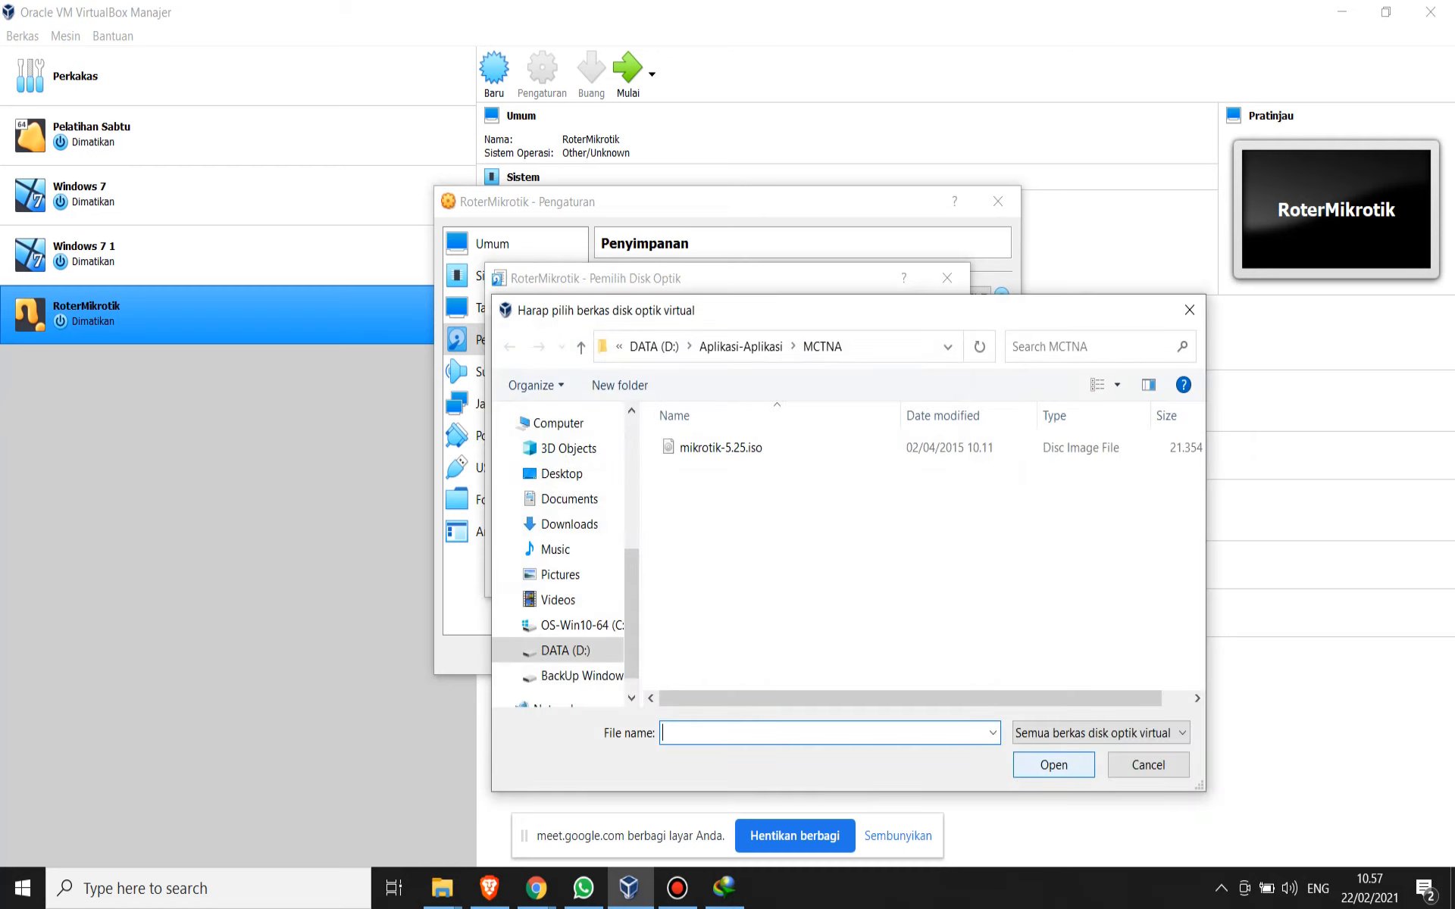
- Switch to Internet Download Manager, open the folder containing mikrotik-6.33.iso and copy the folder's path
click(725, 888)
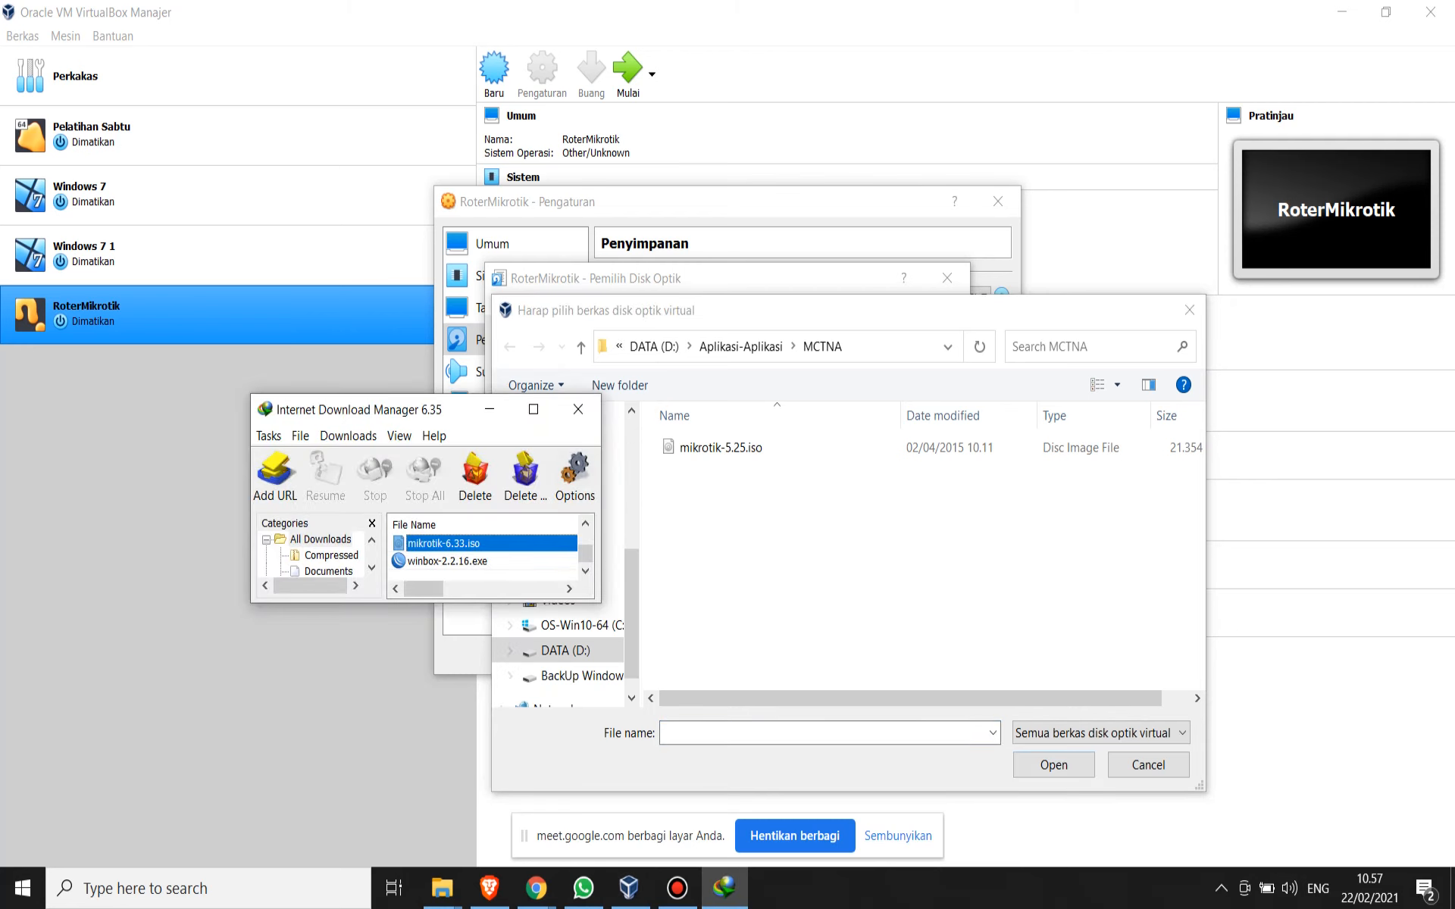
right_click(461, 544)
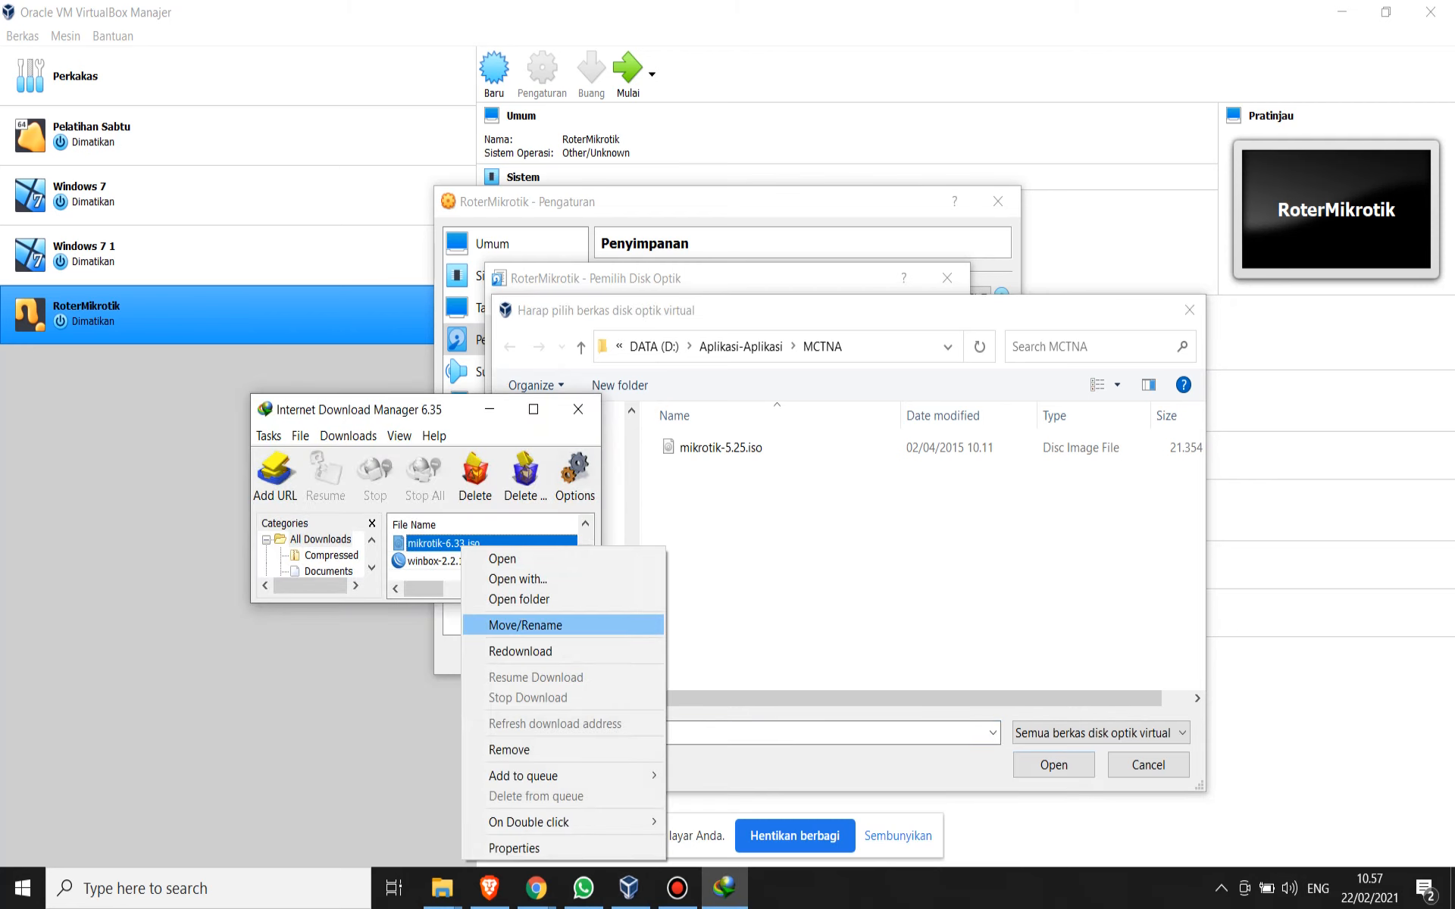
click(519, 599)
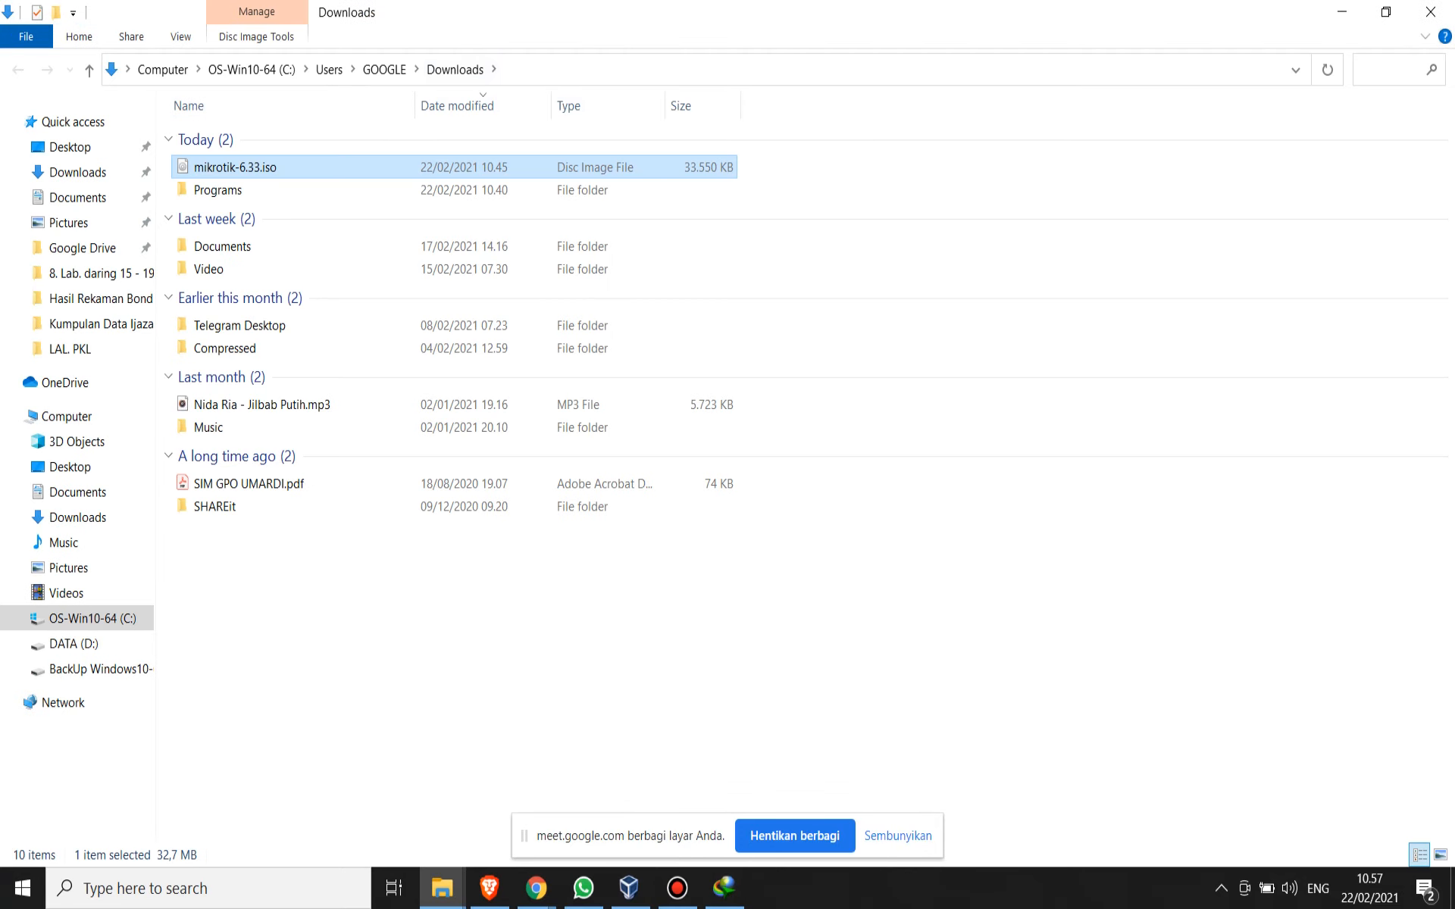
click(681, 70)
key(ctrl+c)
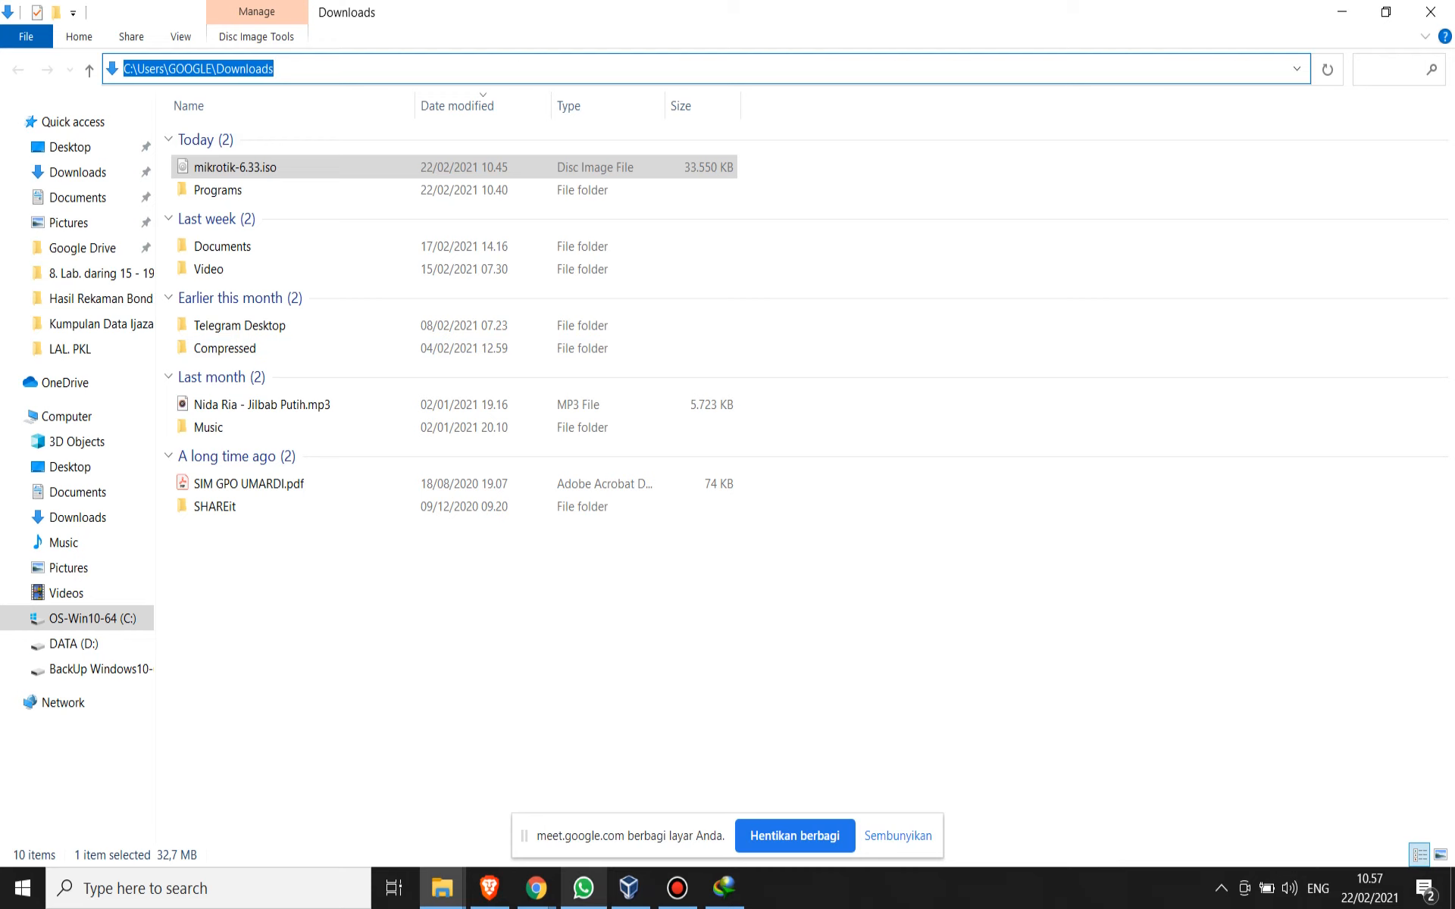
- Return to VirtualBox and point the optical disk file chooser to C:\Users\GOOGLE\Downloads
click(629, 888)
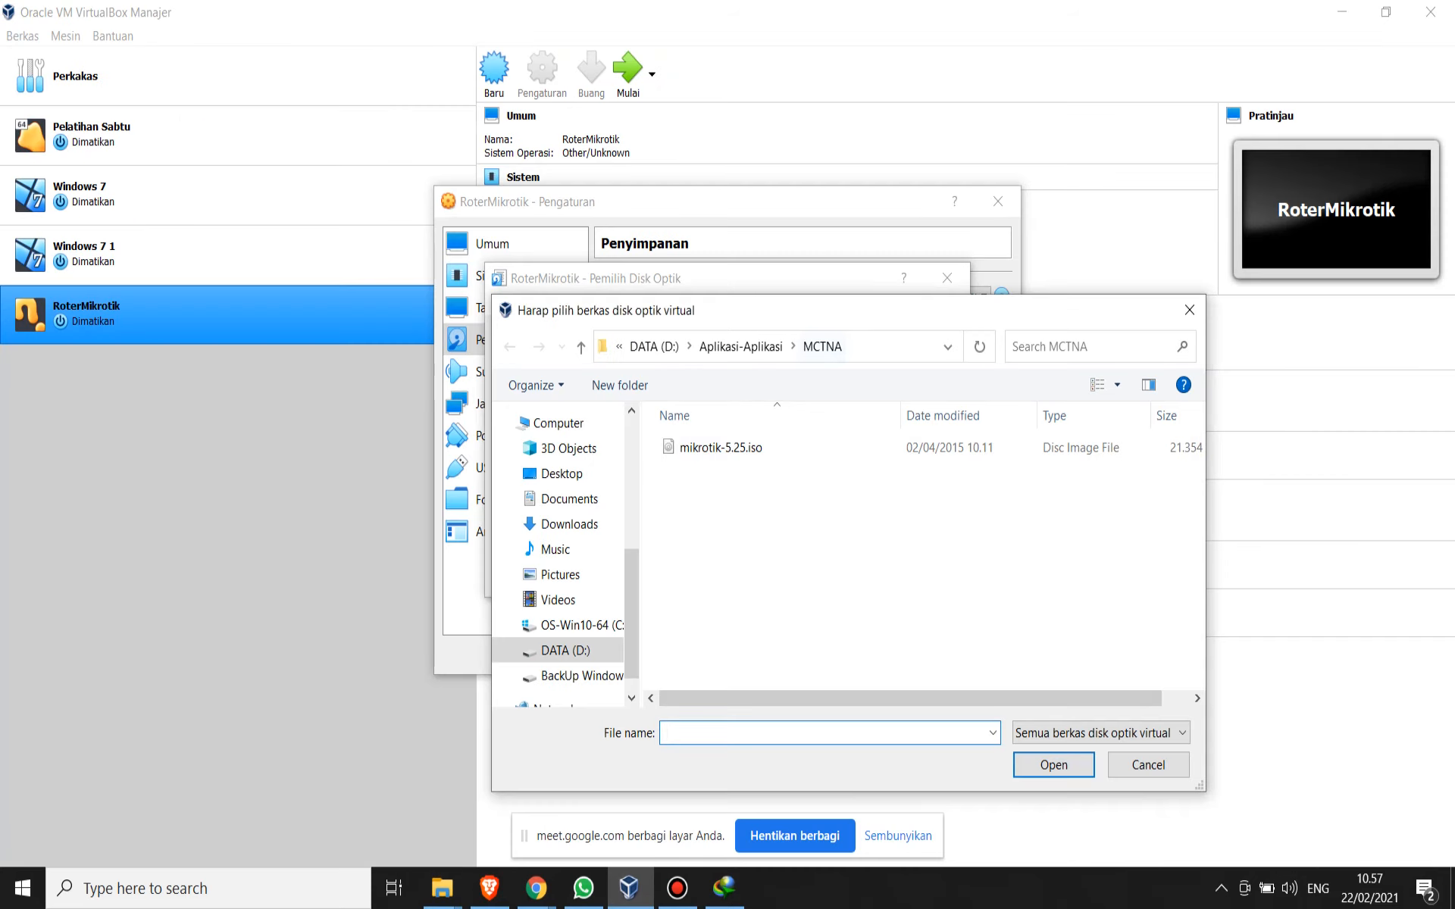
click(887, 346)
key(ctrl+v)
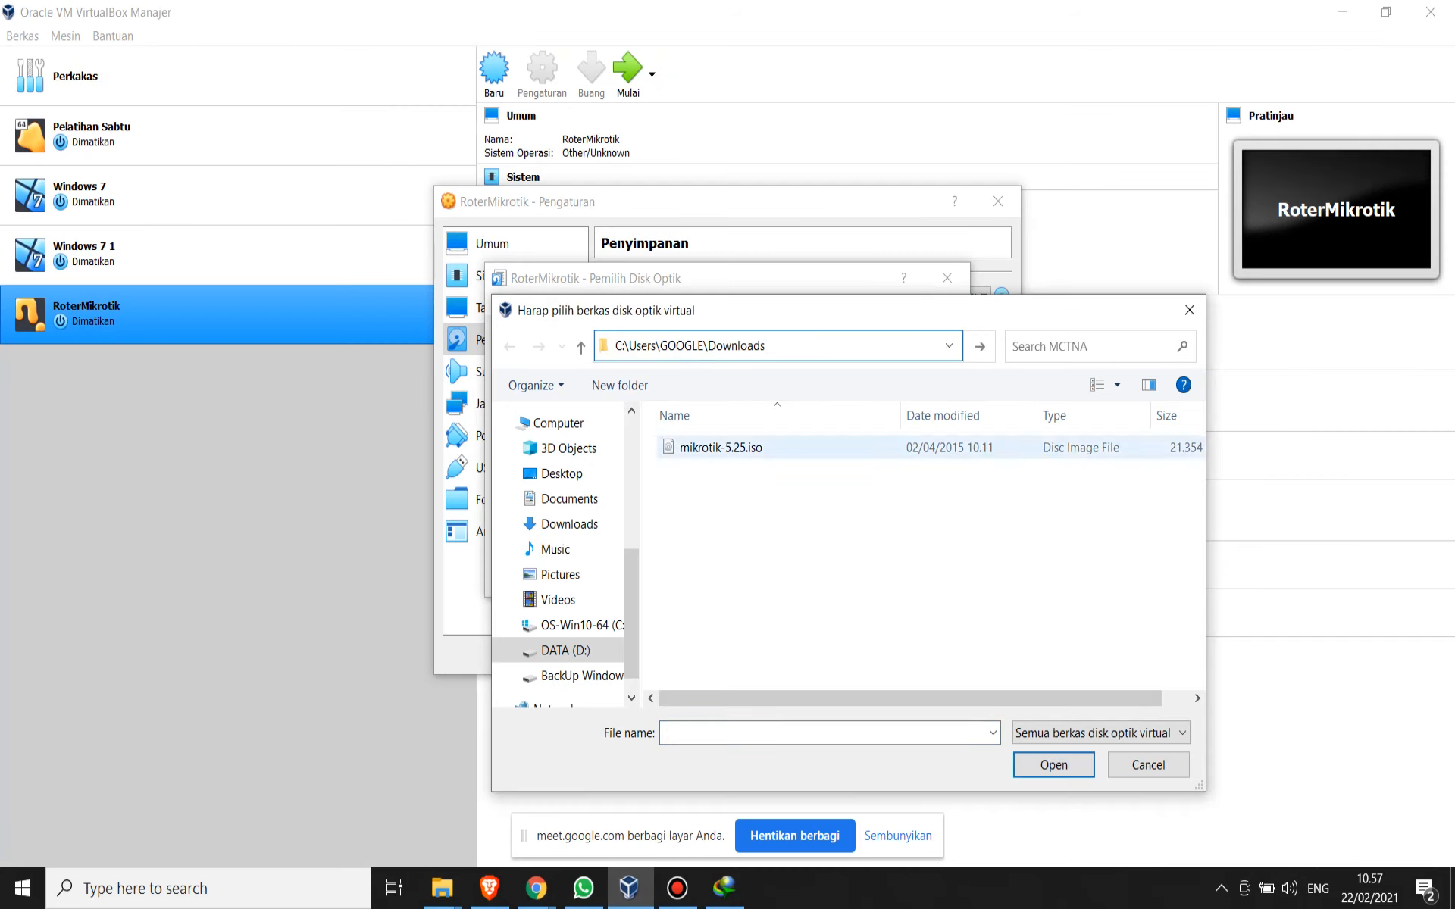
key(Return)
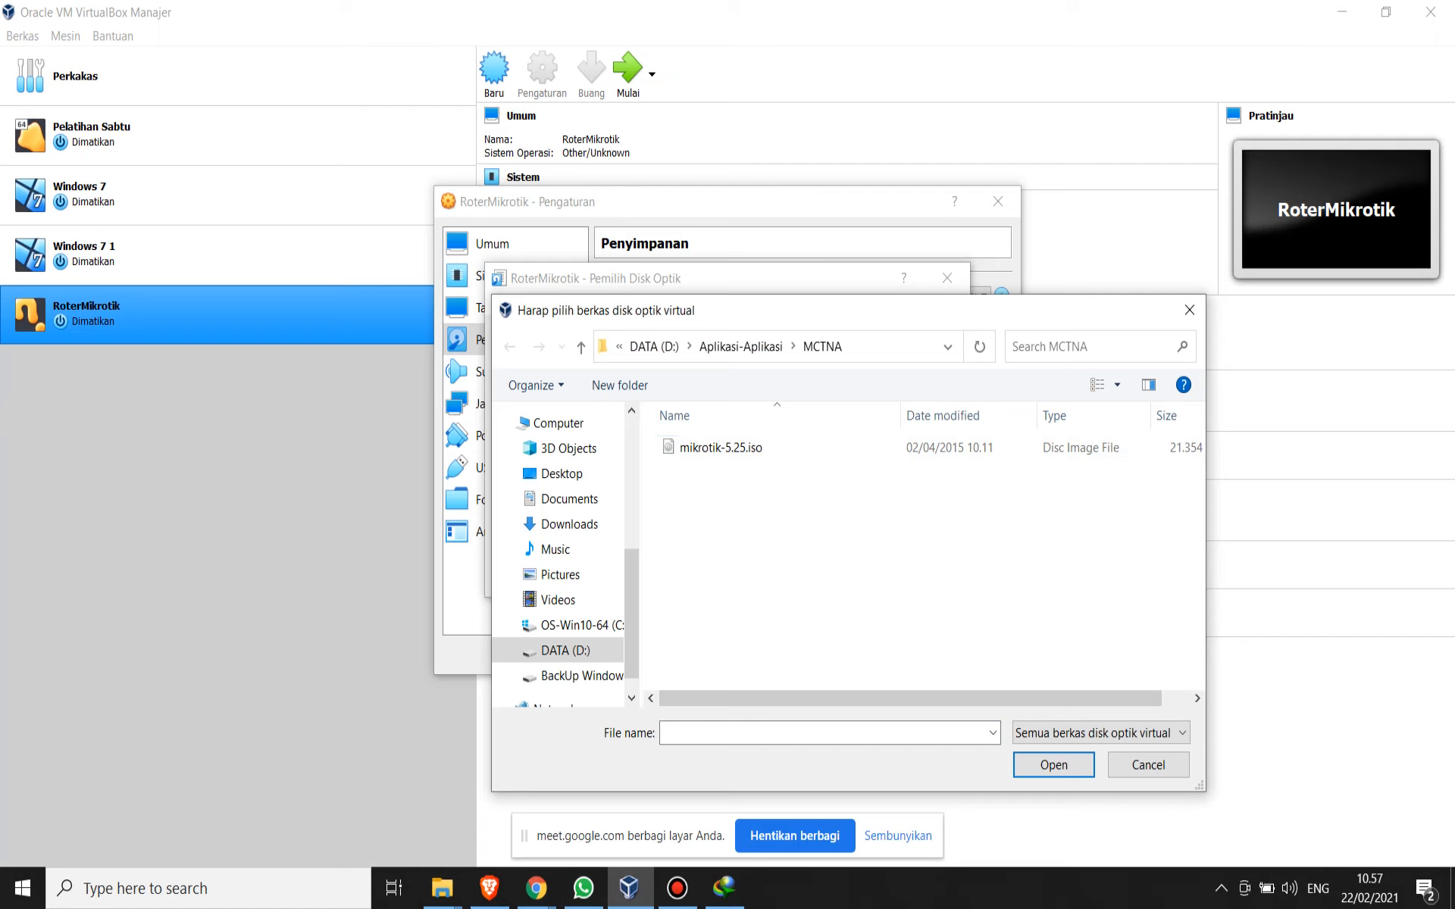
click(886, 346)
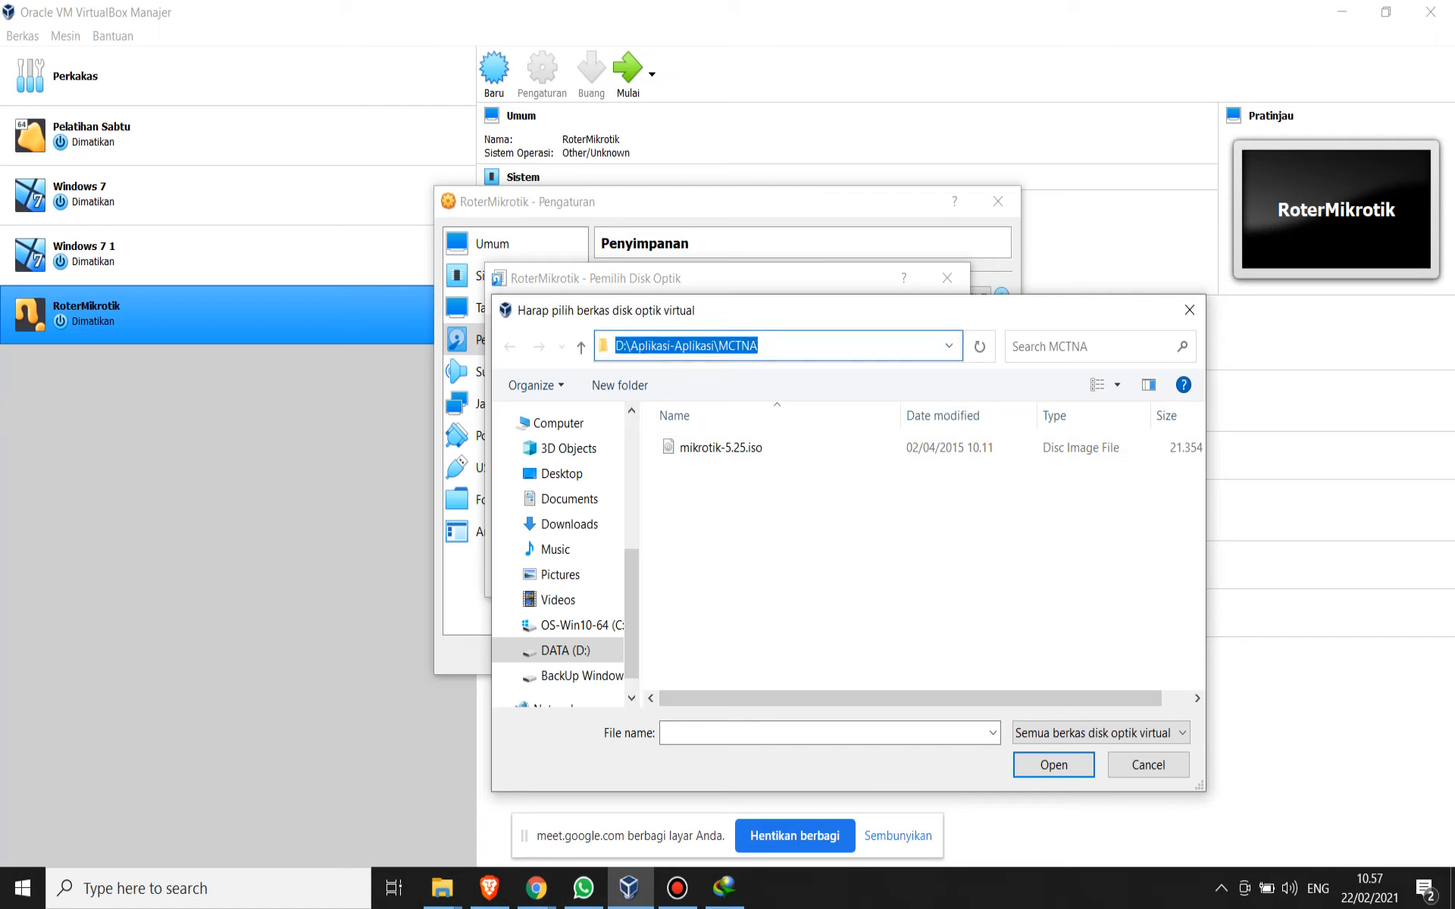
key(ctrl+v)
key(Return)
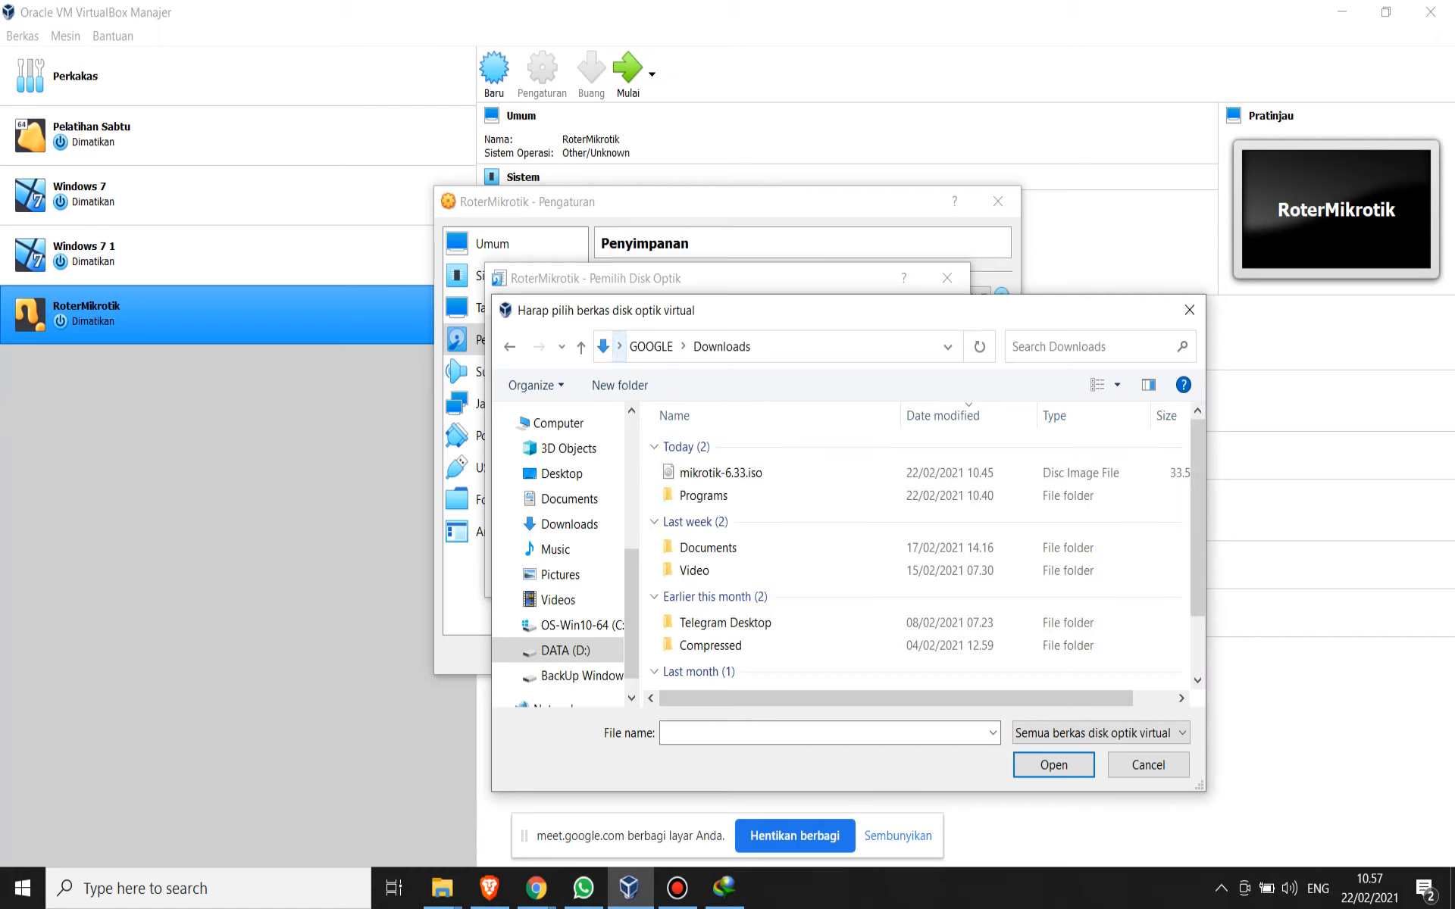
- Add mikrotik-6.33.iso, insert it into RoterMikrotik's optical drive, and save the machine settings
click(720, 472)
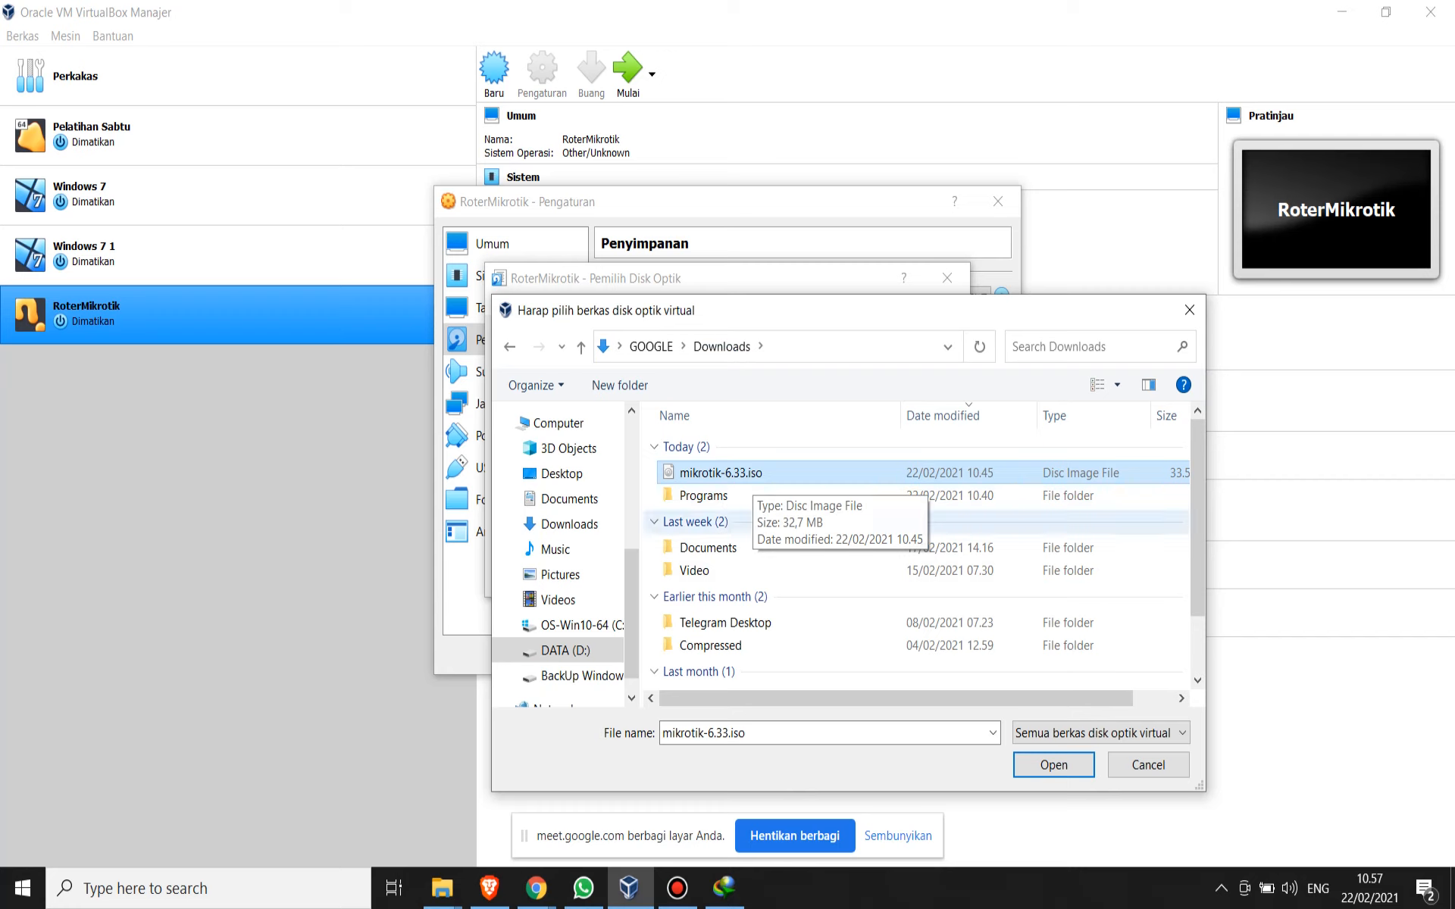
key(Return)
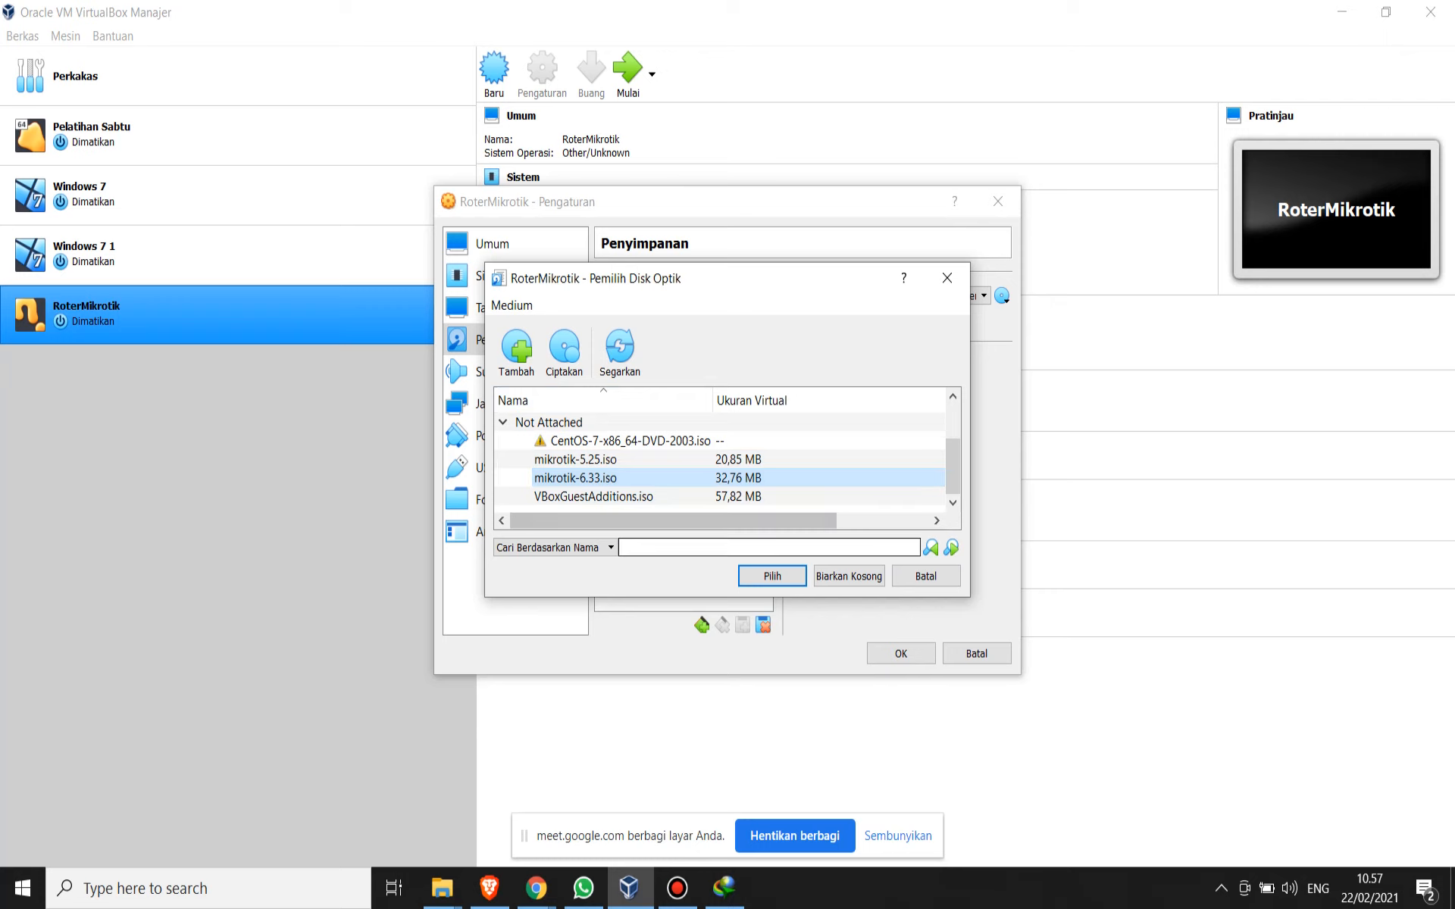
key(Return)
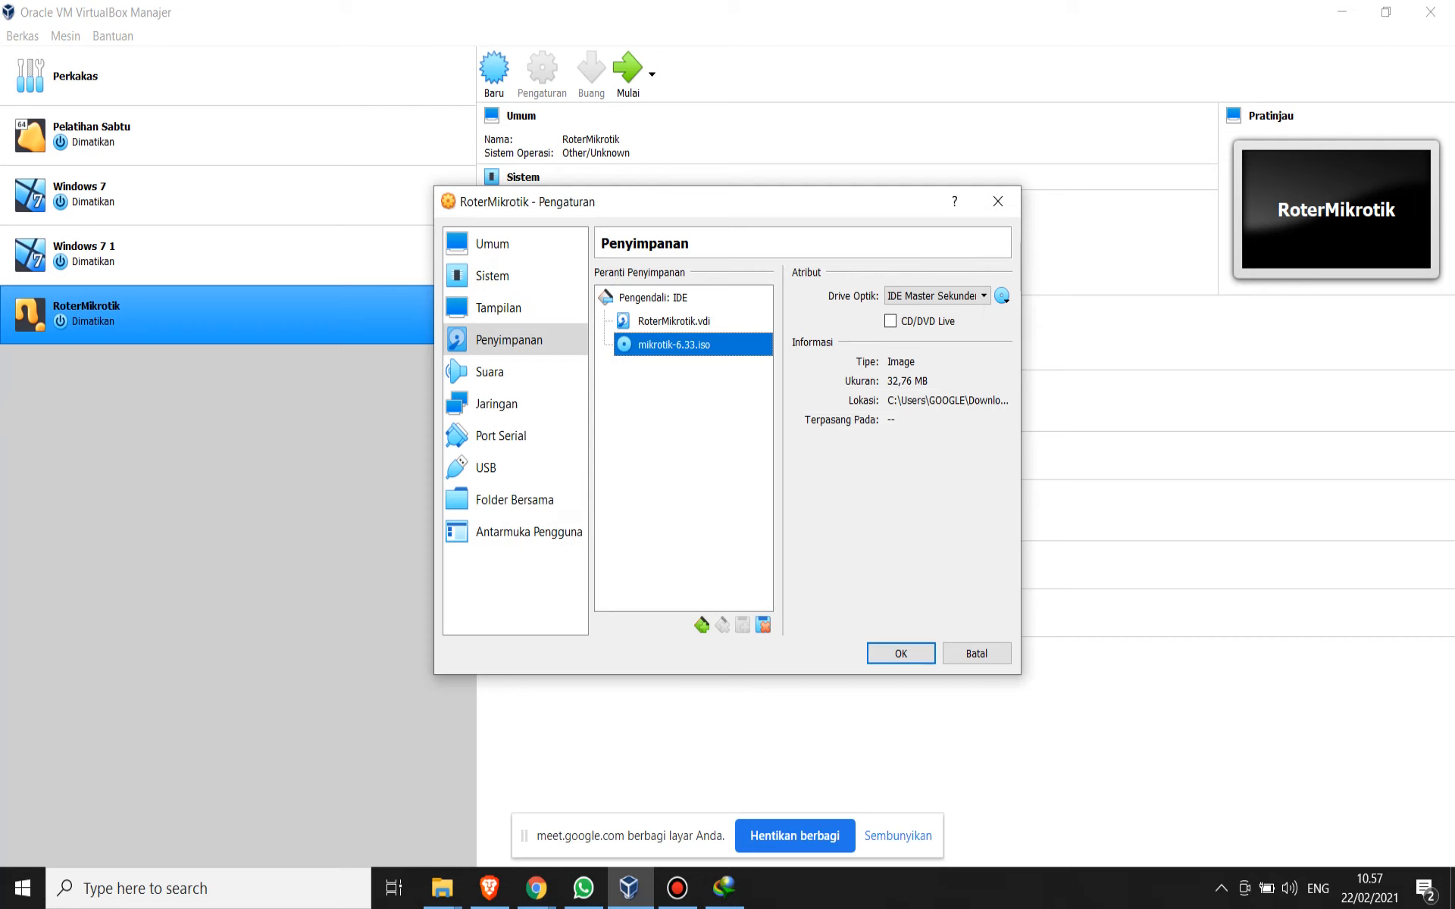
click(724, 888)
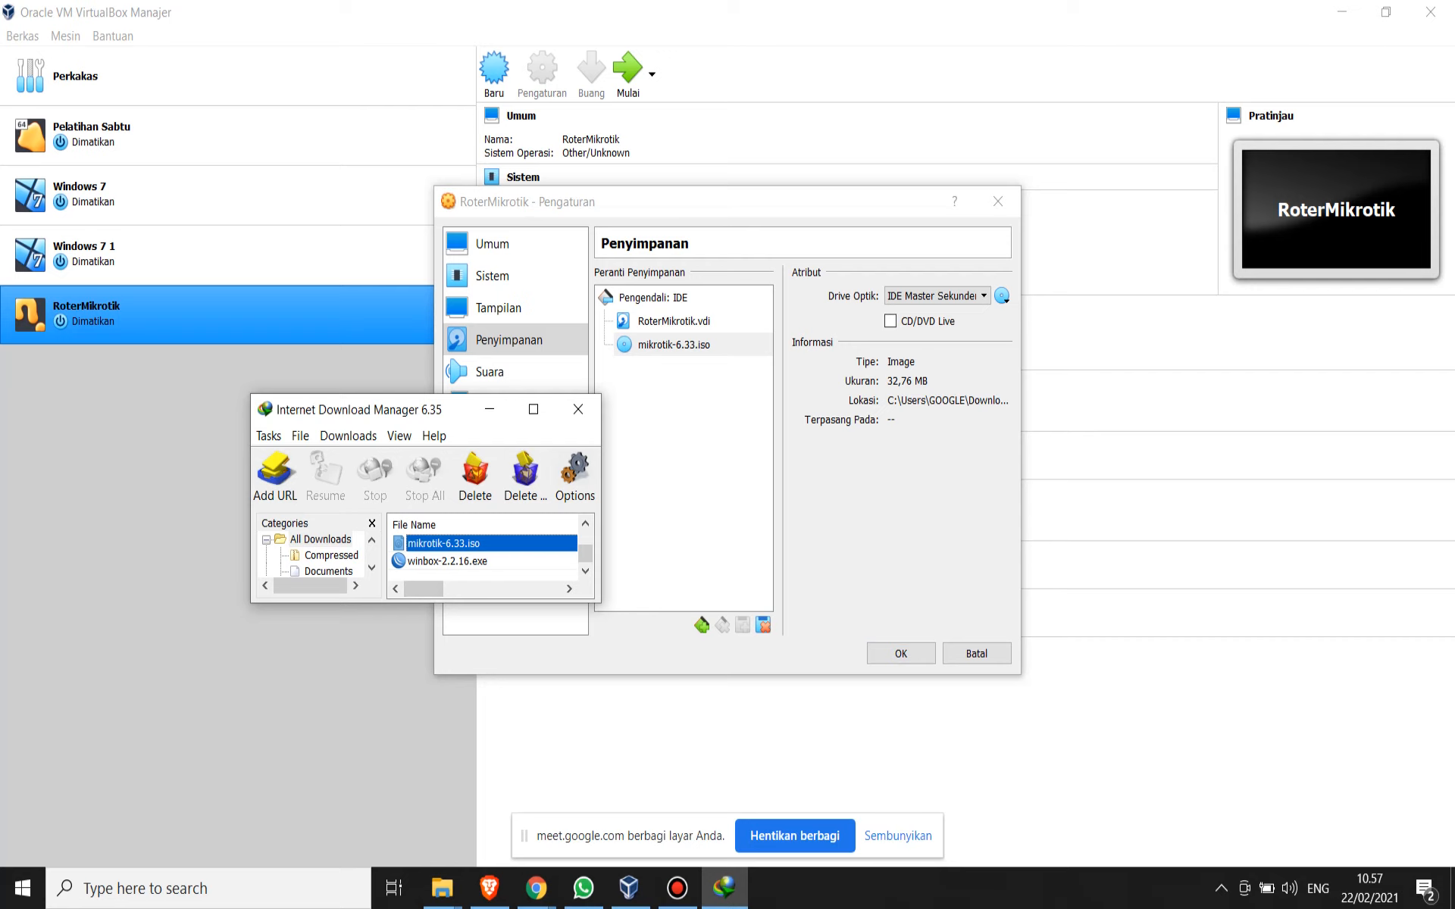
click(674, 345)
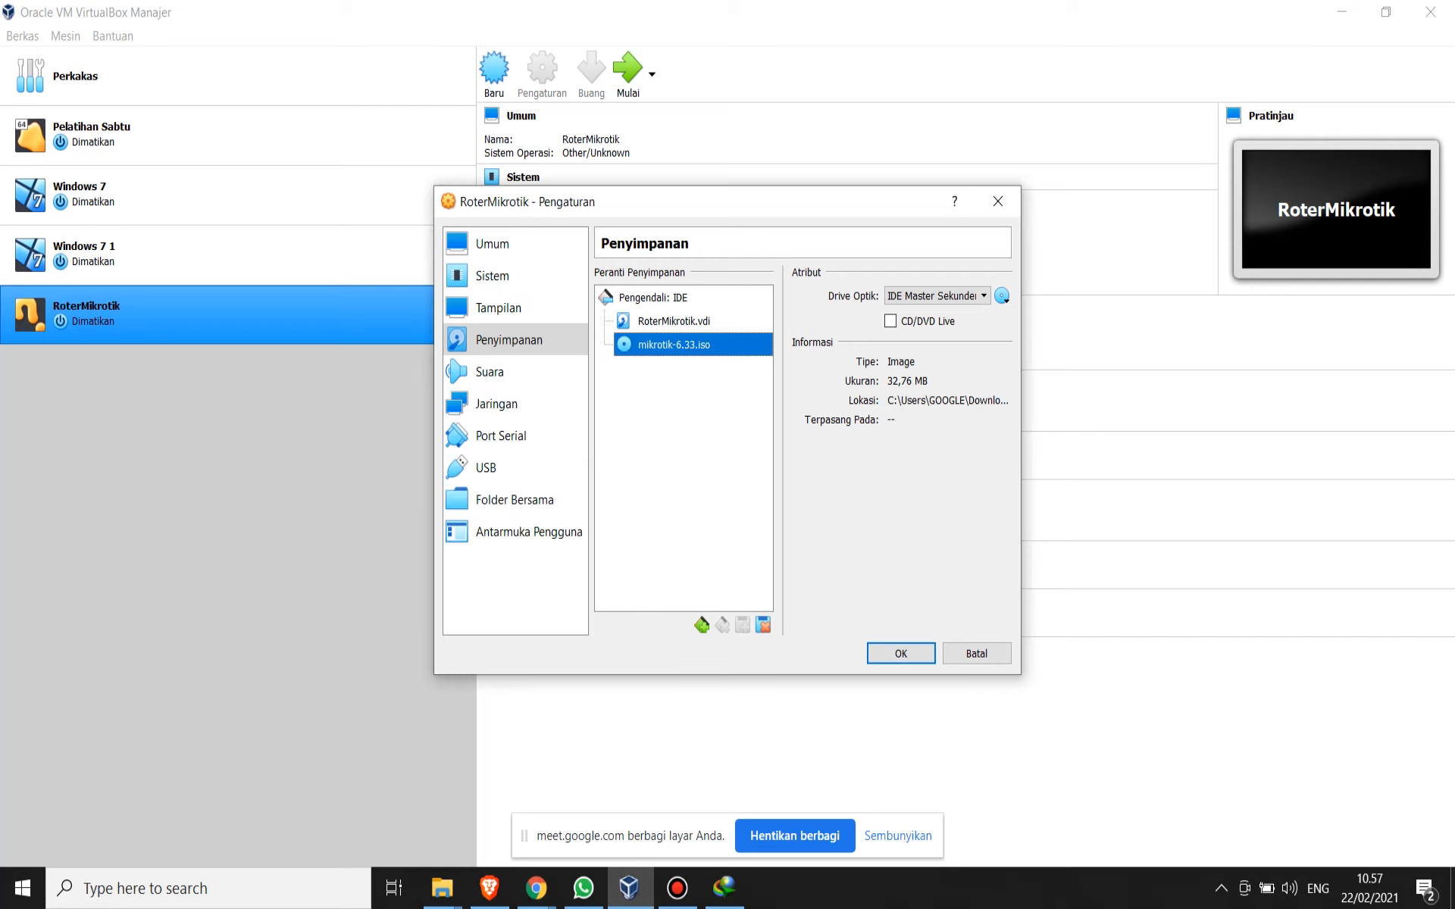
click(900, 653)
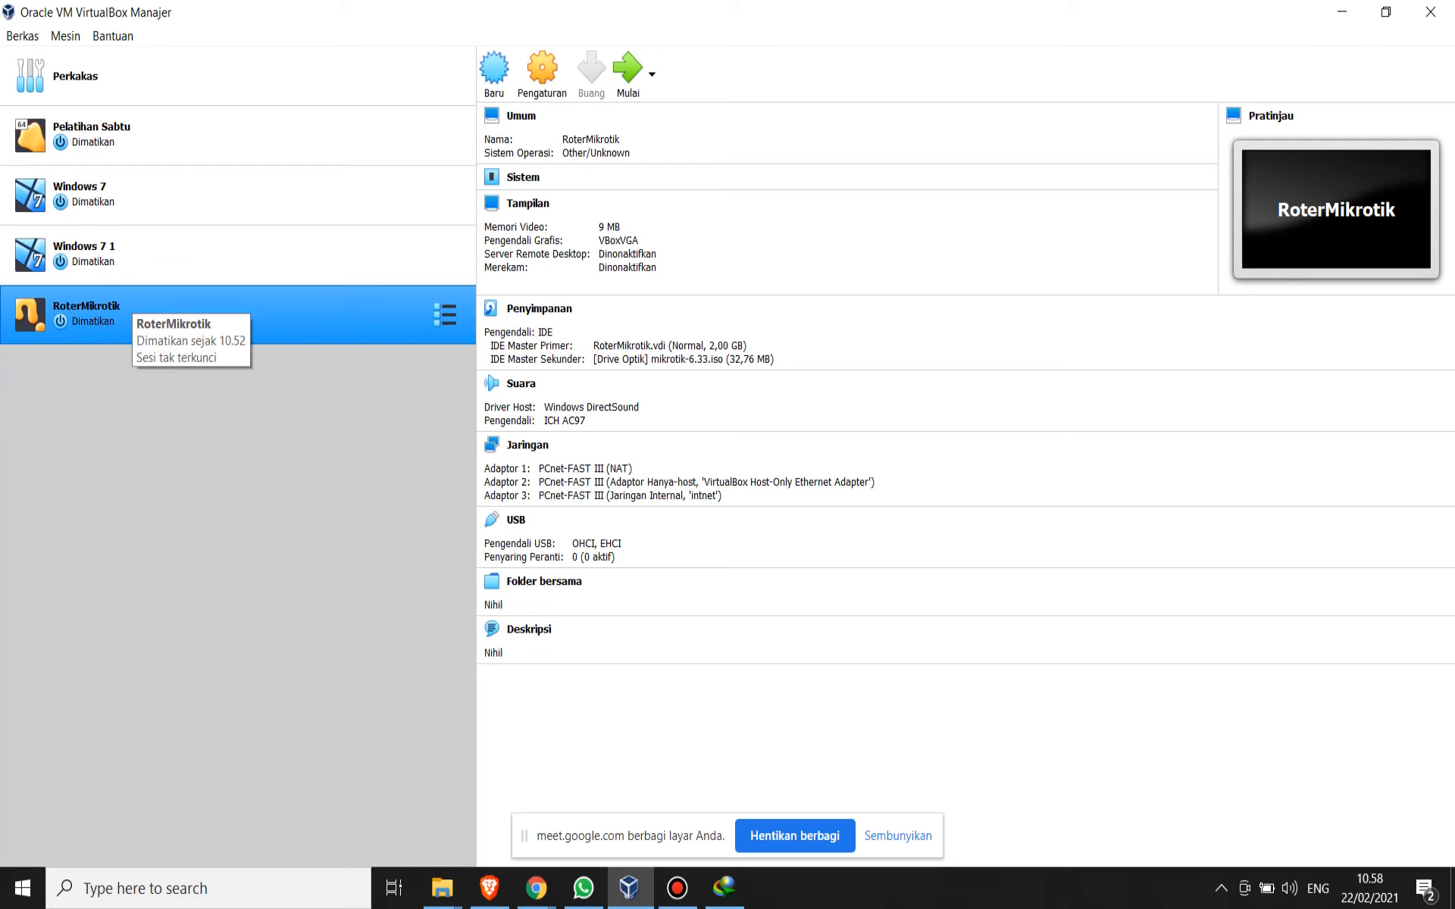
- Start the RoterMikrotik virtual machine in a maximized window and select all packages in the MikroTik installer
click(628, 75)
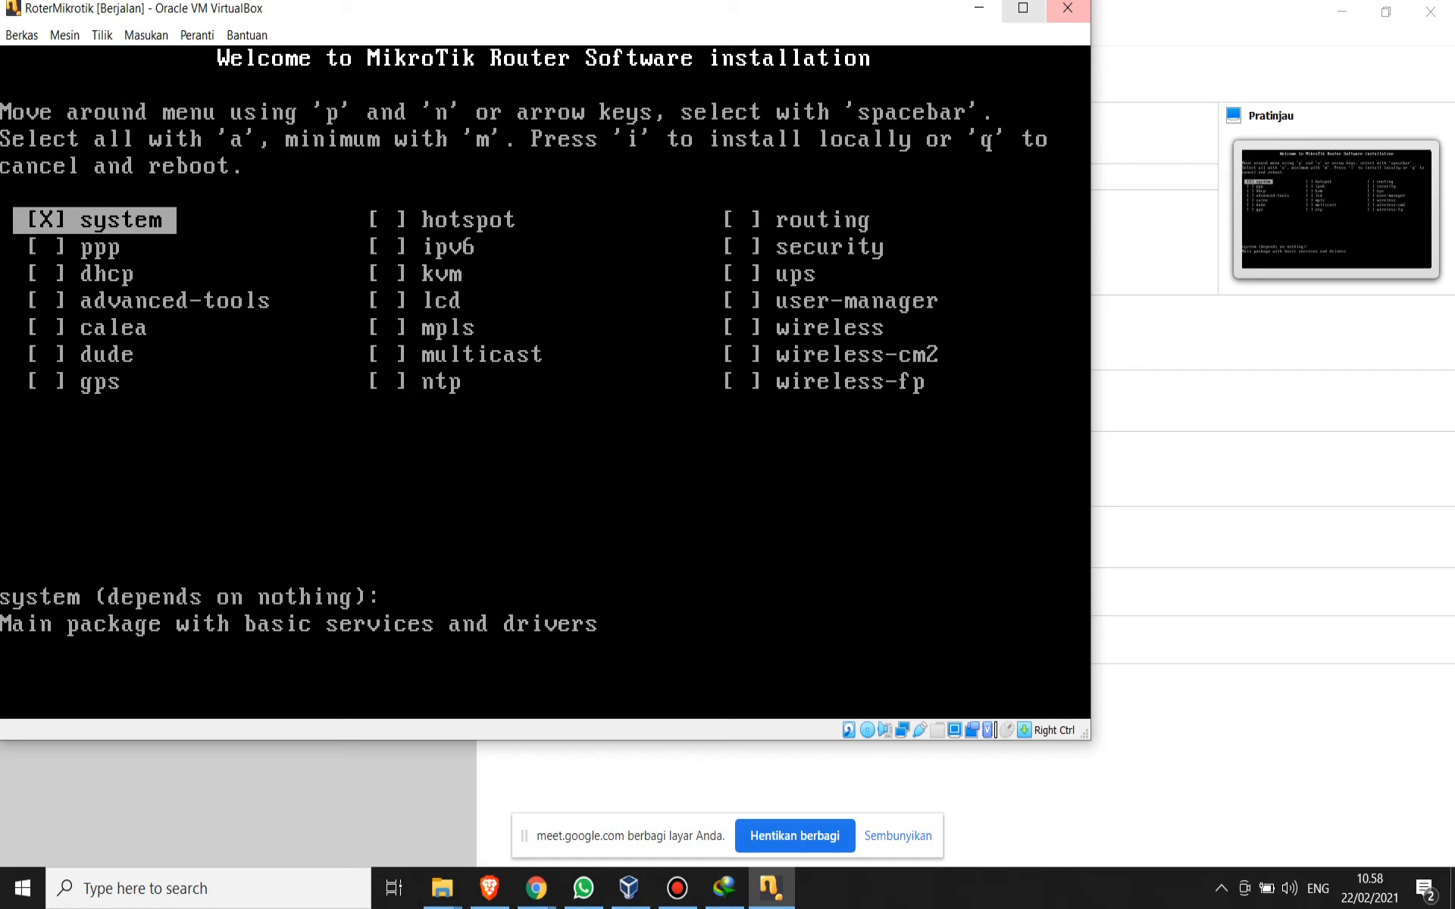
click(1023, 7)
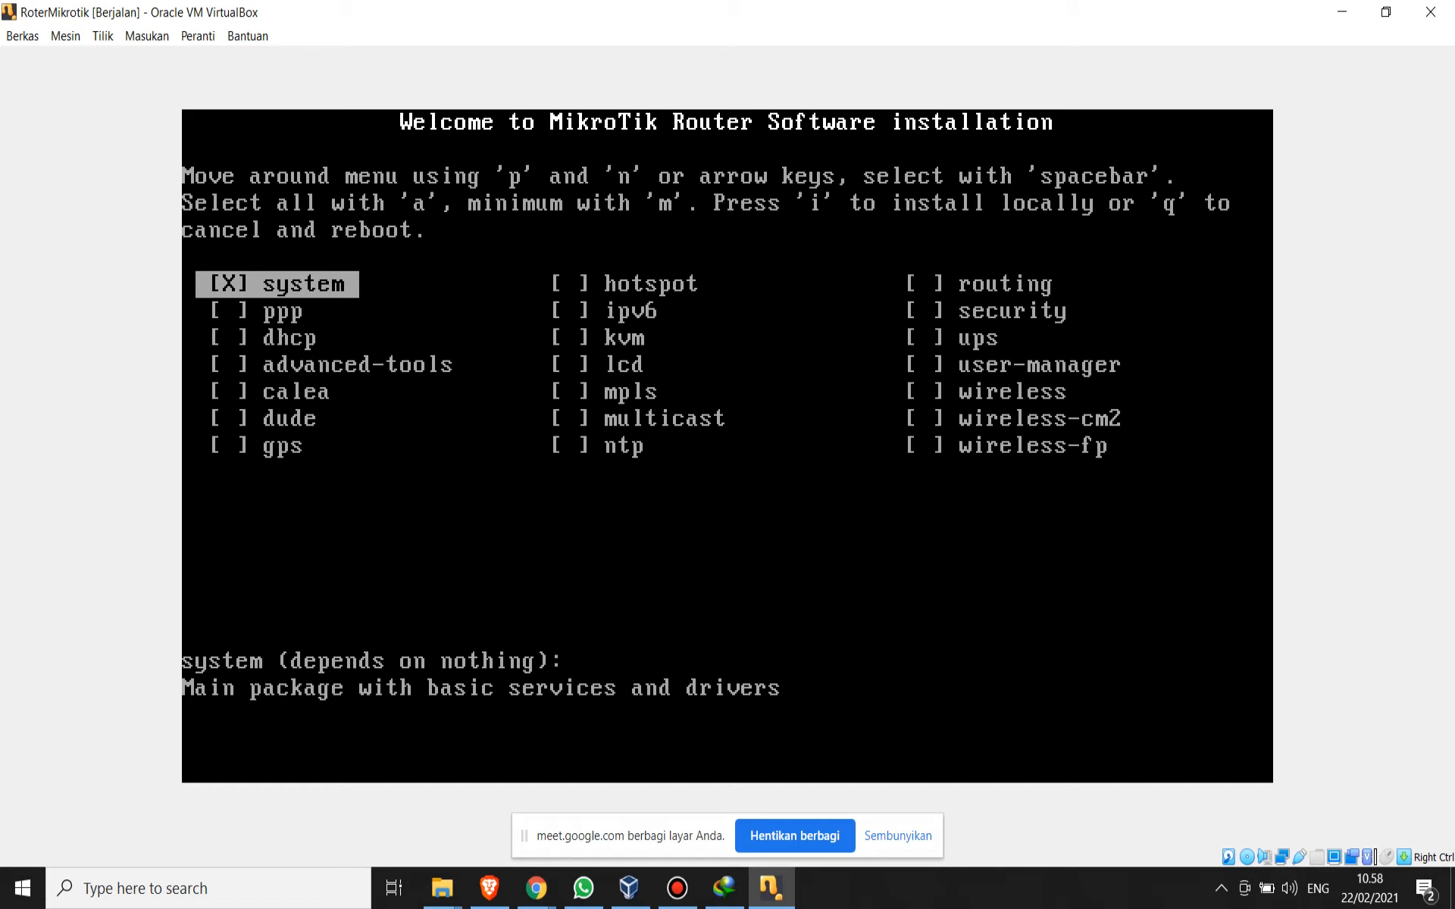
key(a)
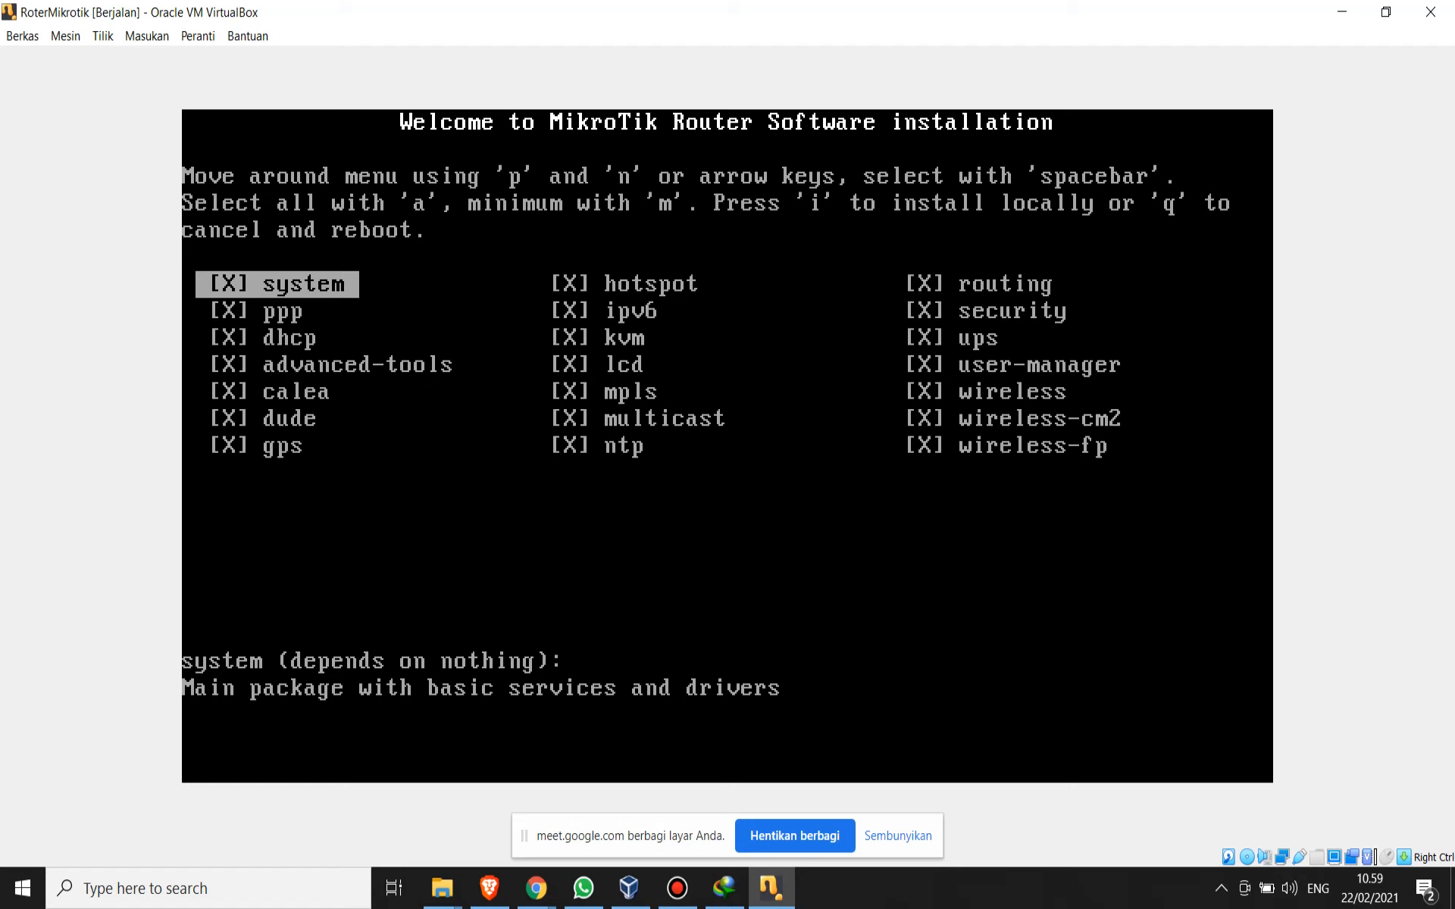
- Install the selected packages locally, keeping the old configuration and agreeing to erase all data on the disk
key(i)
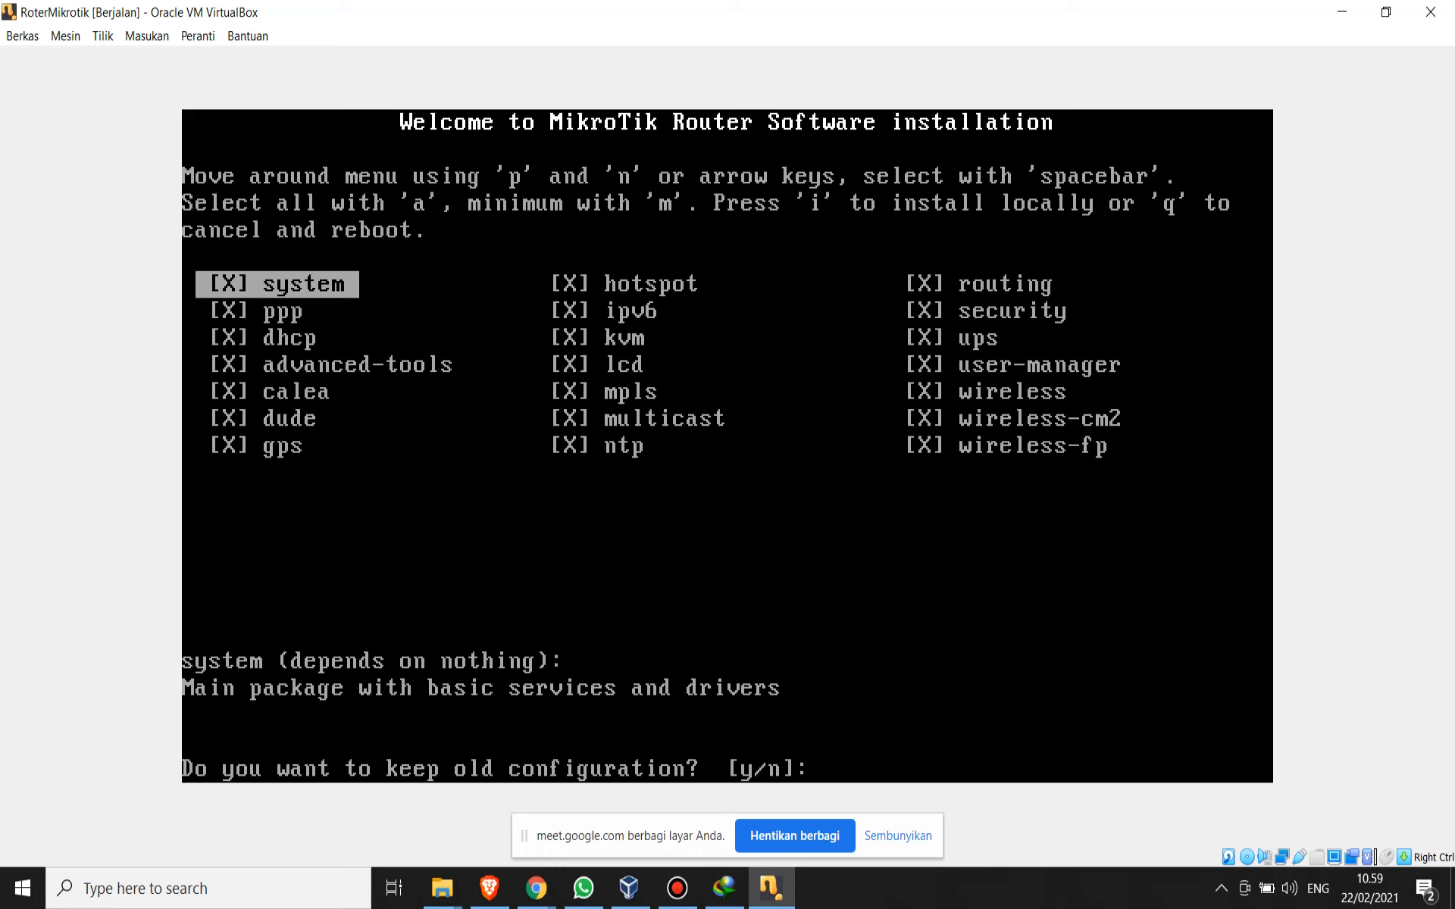
text(y/n]:)
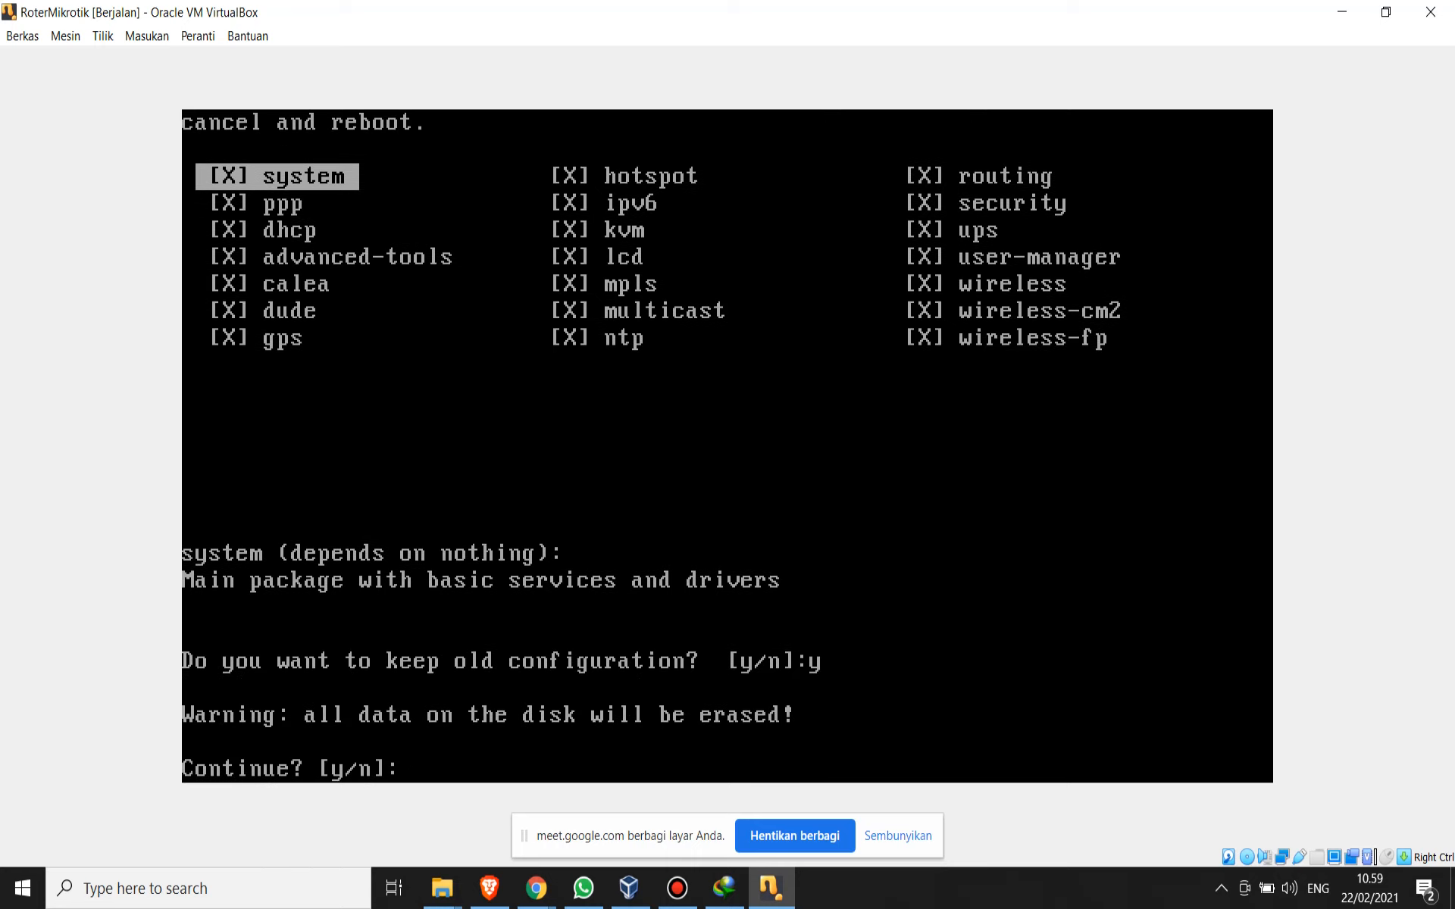
text(y)
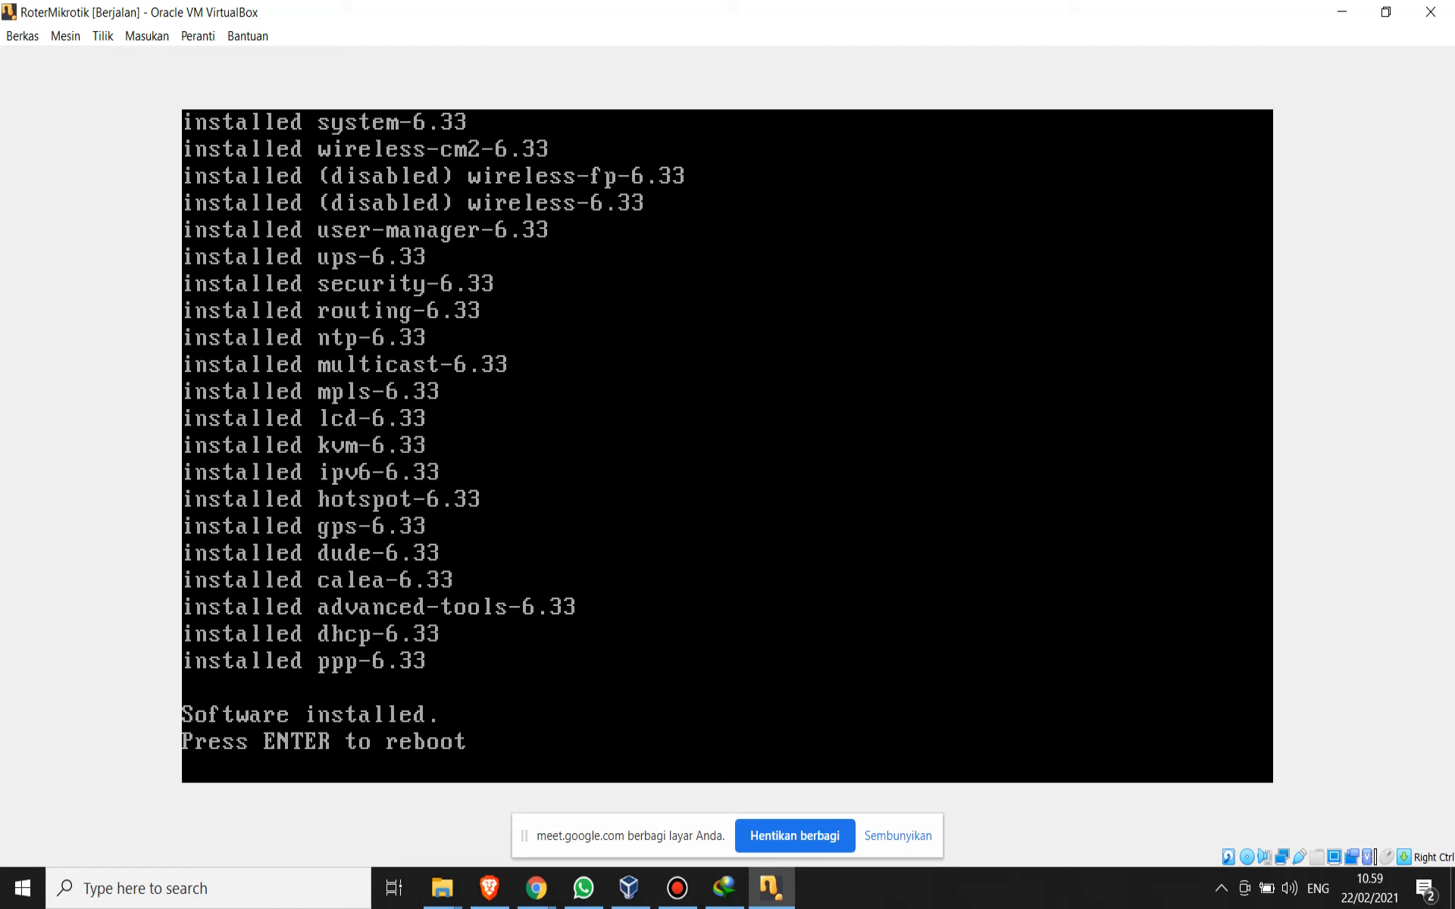
- Check the mikrotik-6.33.iso entry in RoterMikrotik's storage settings and return to the running machine
click(629, 888)
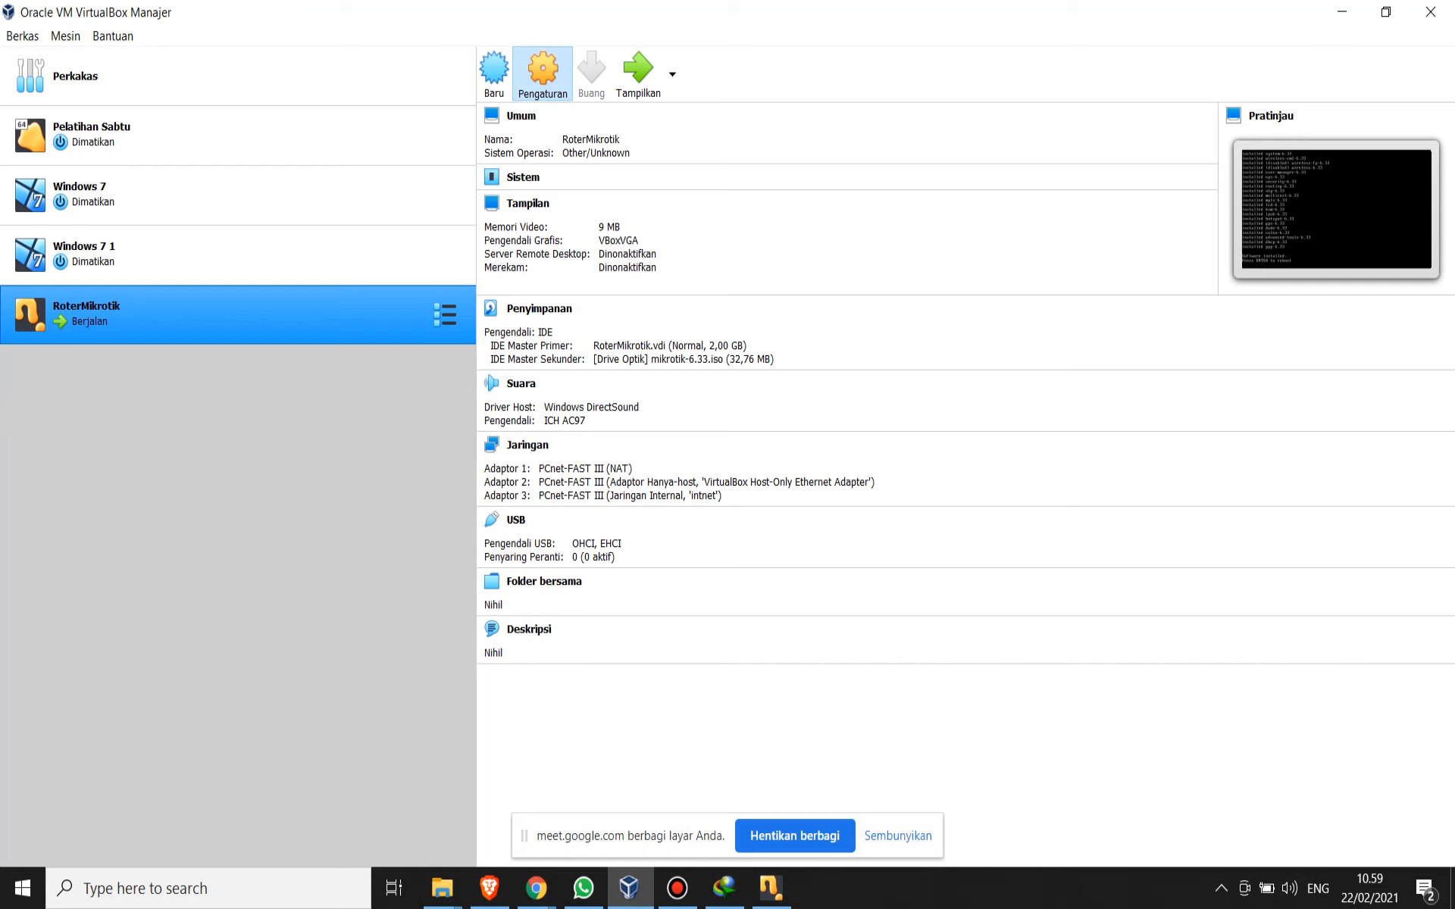
click(543, 72)
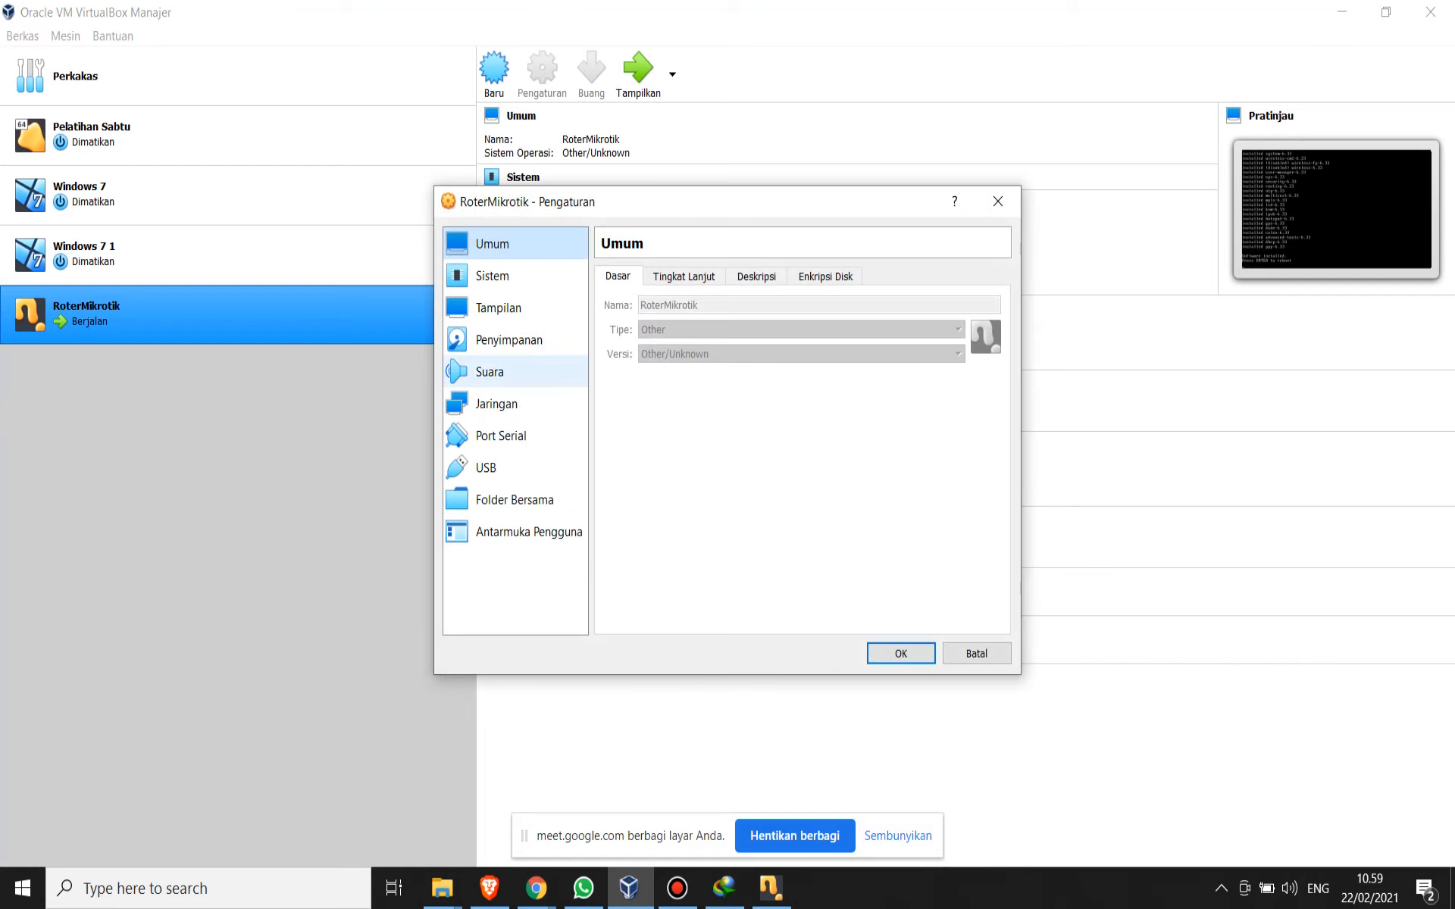
click(509, 341)
click(673, 345)
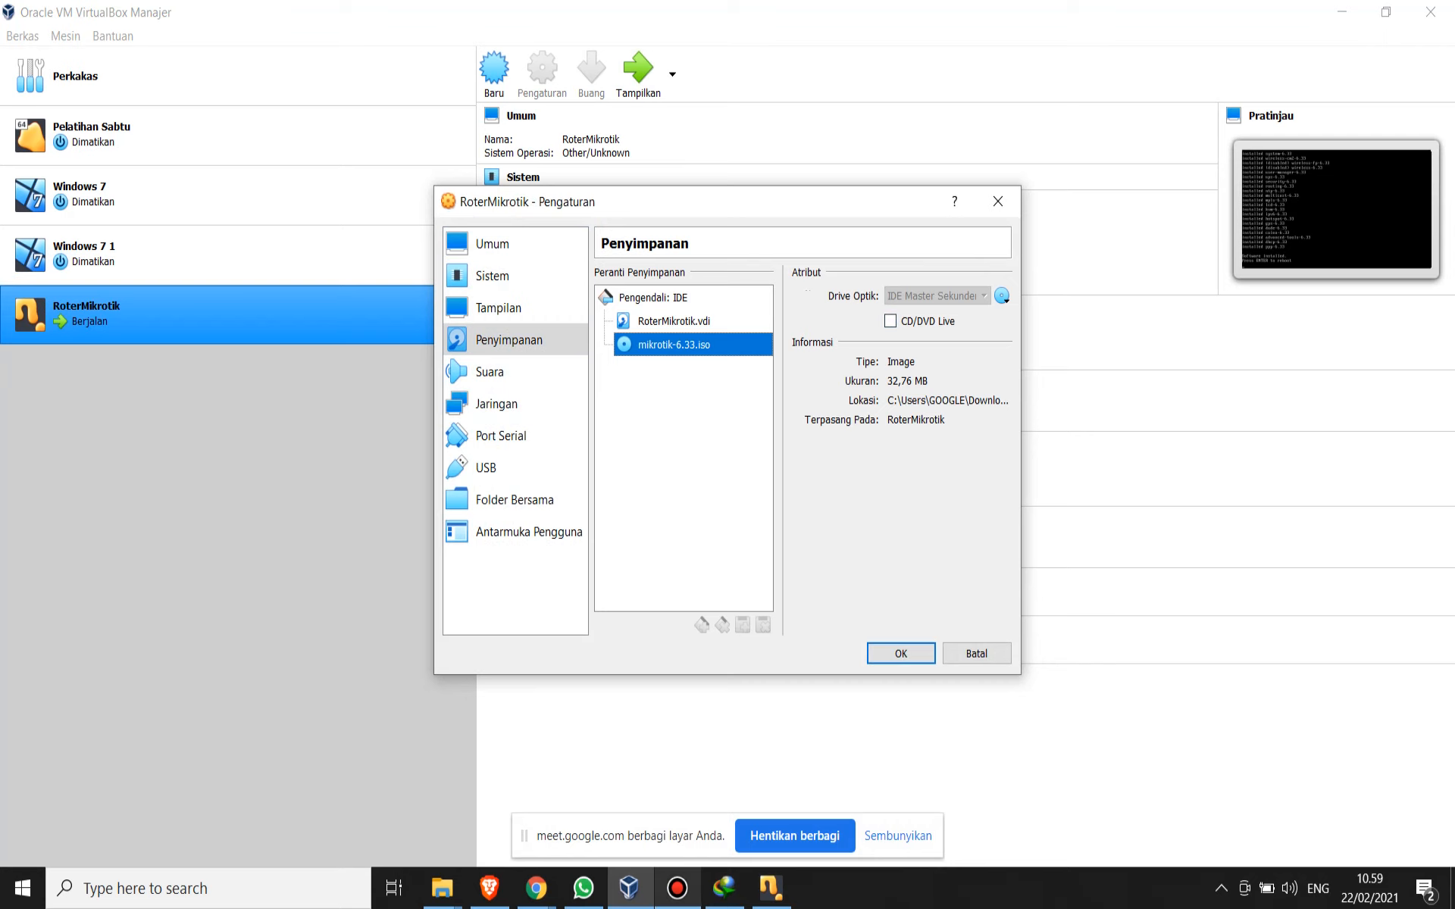
click(771, 888)
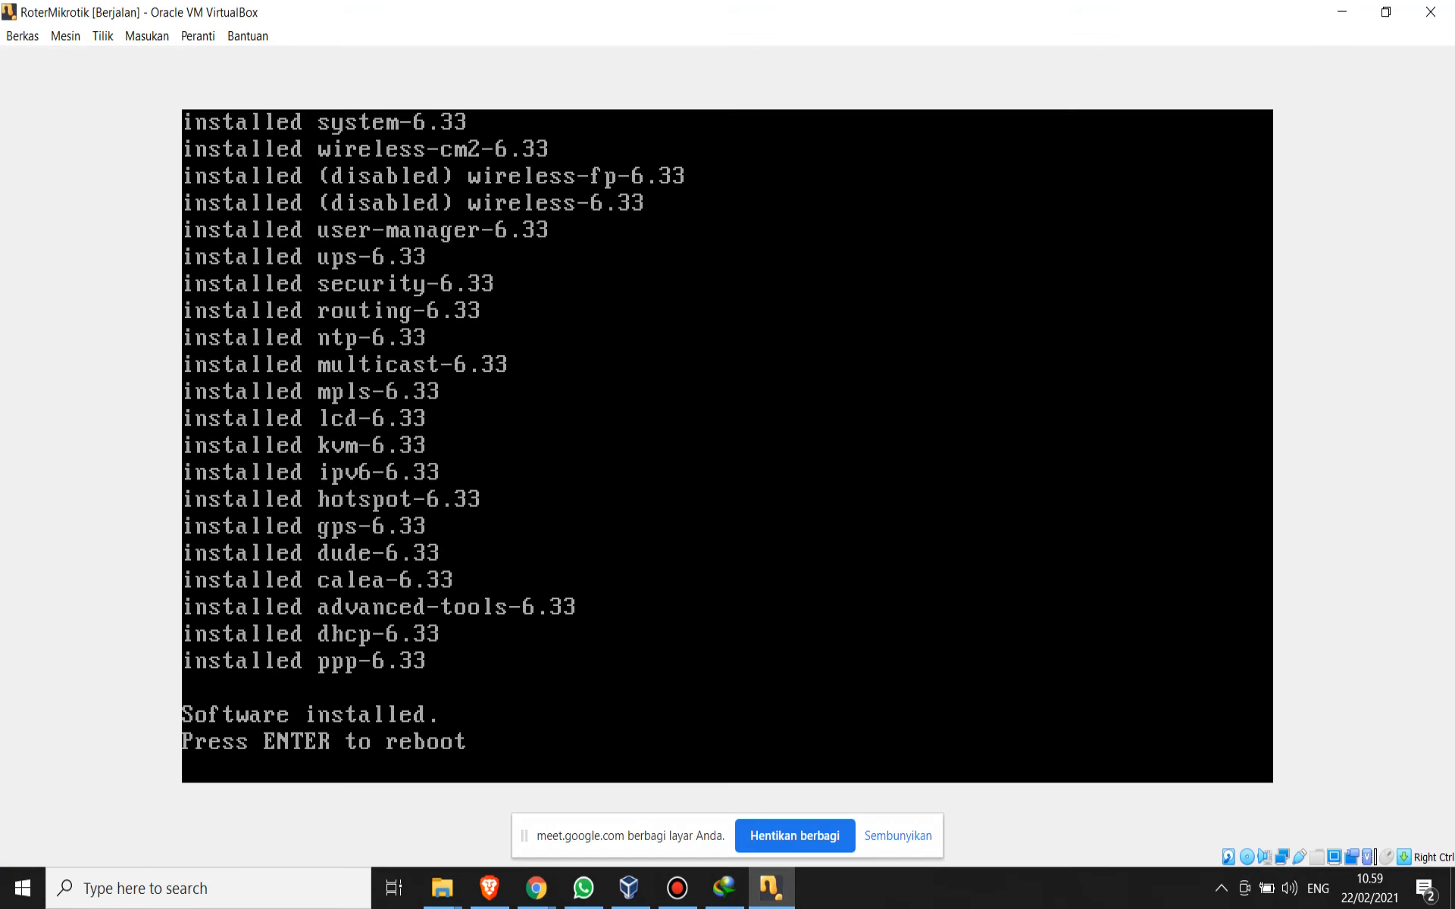
- Force-unmount mikrotik-6.33.iso from the running machine's optical drive and reboot the machine
click(198, 36)
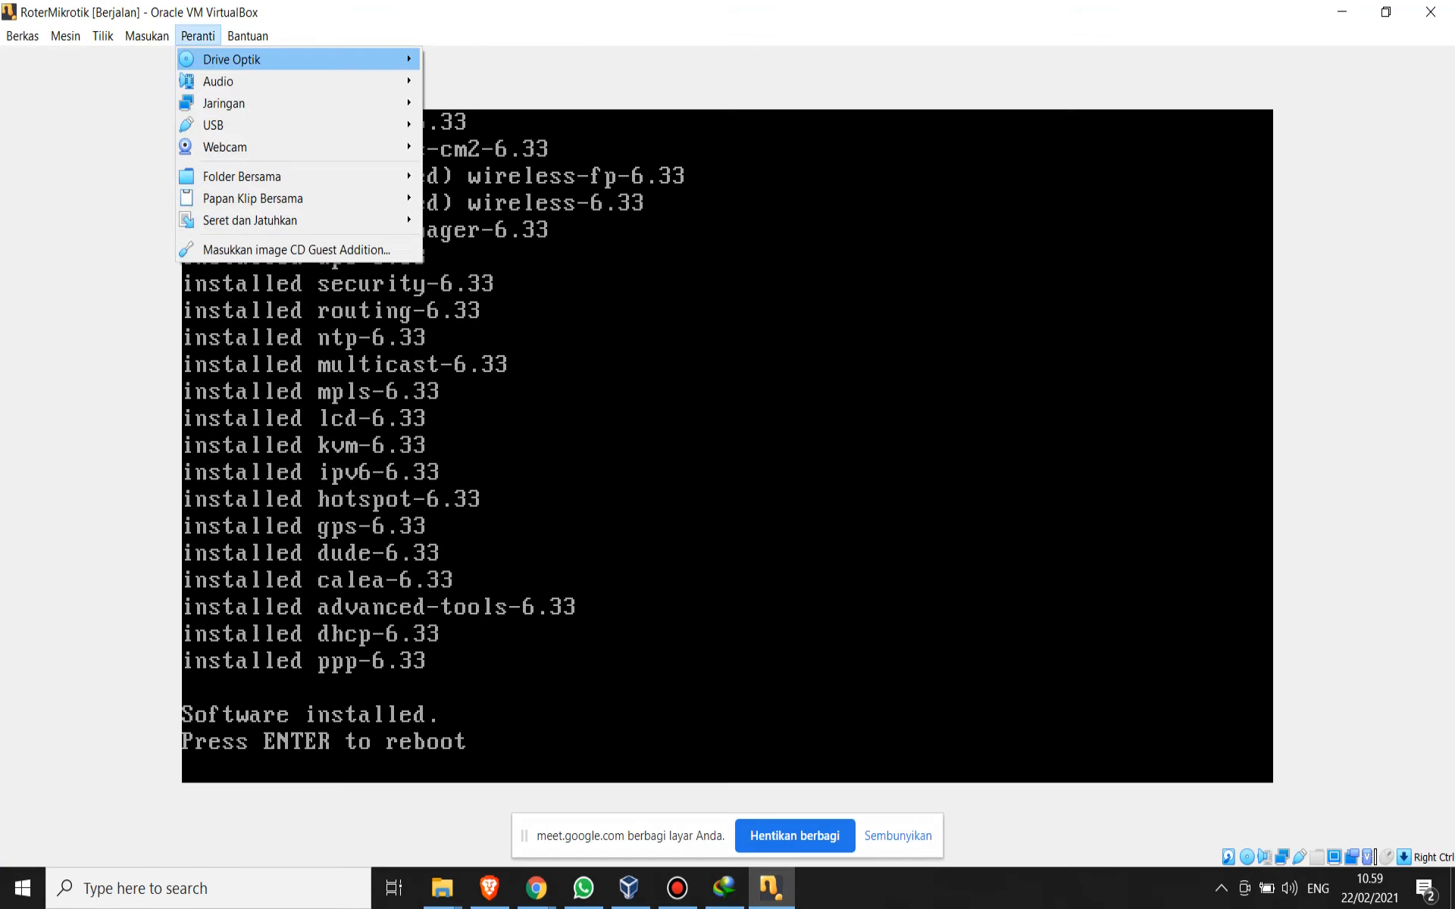
mouse_move(232, 59)
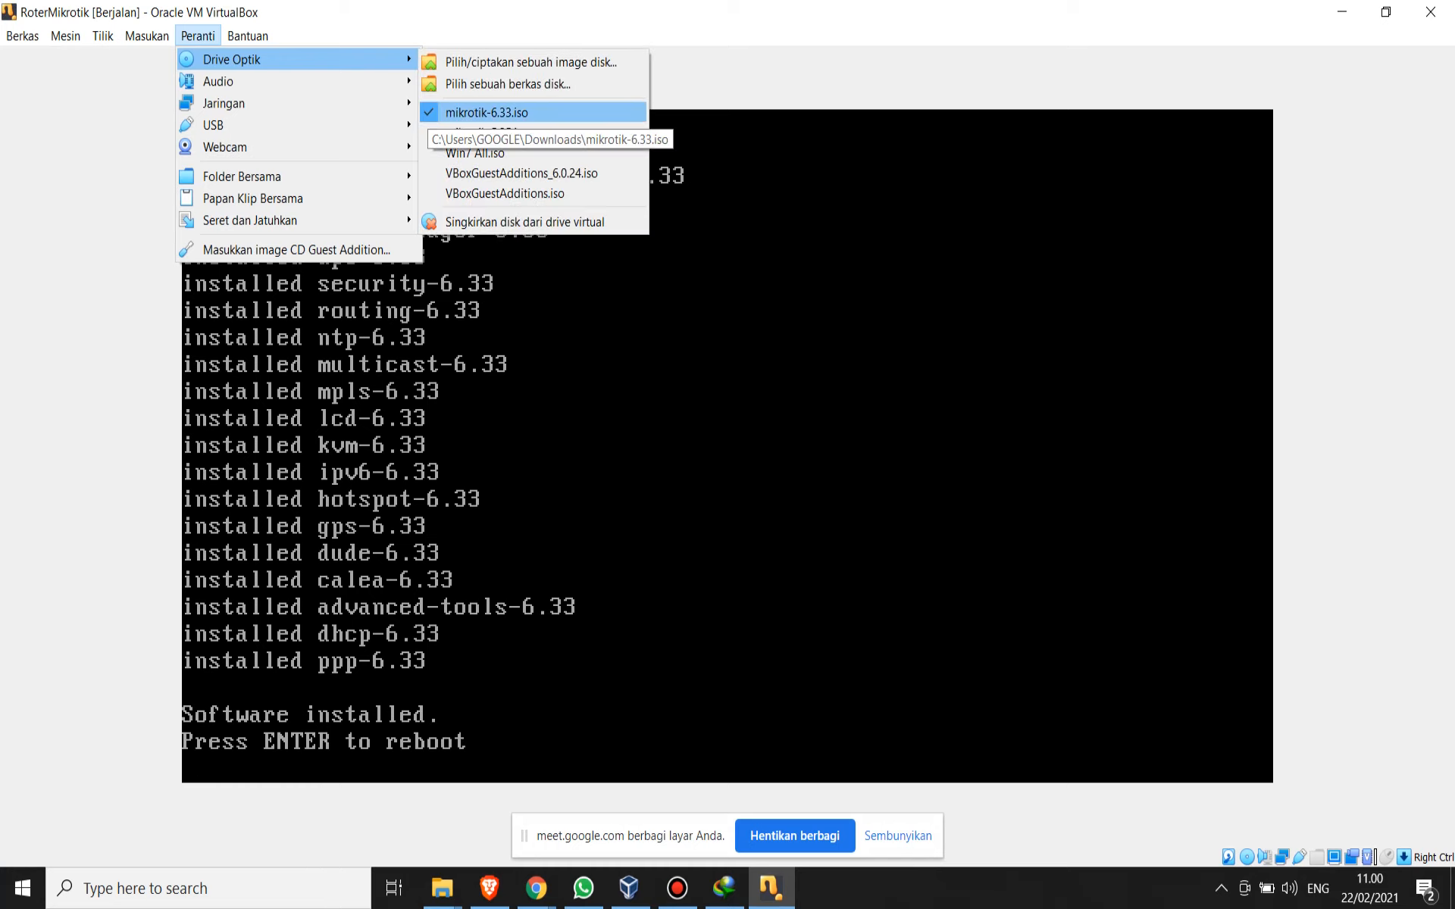
click(487, 112)
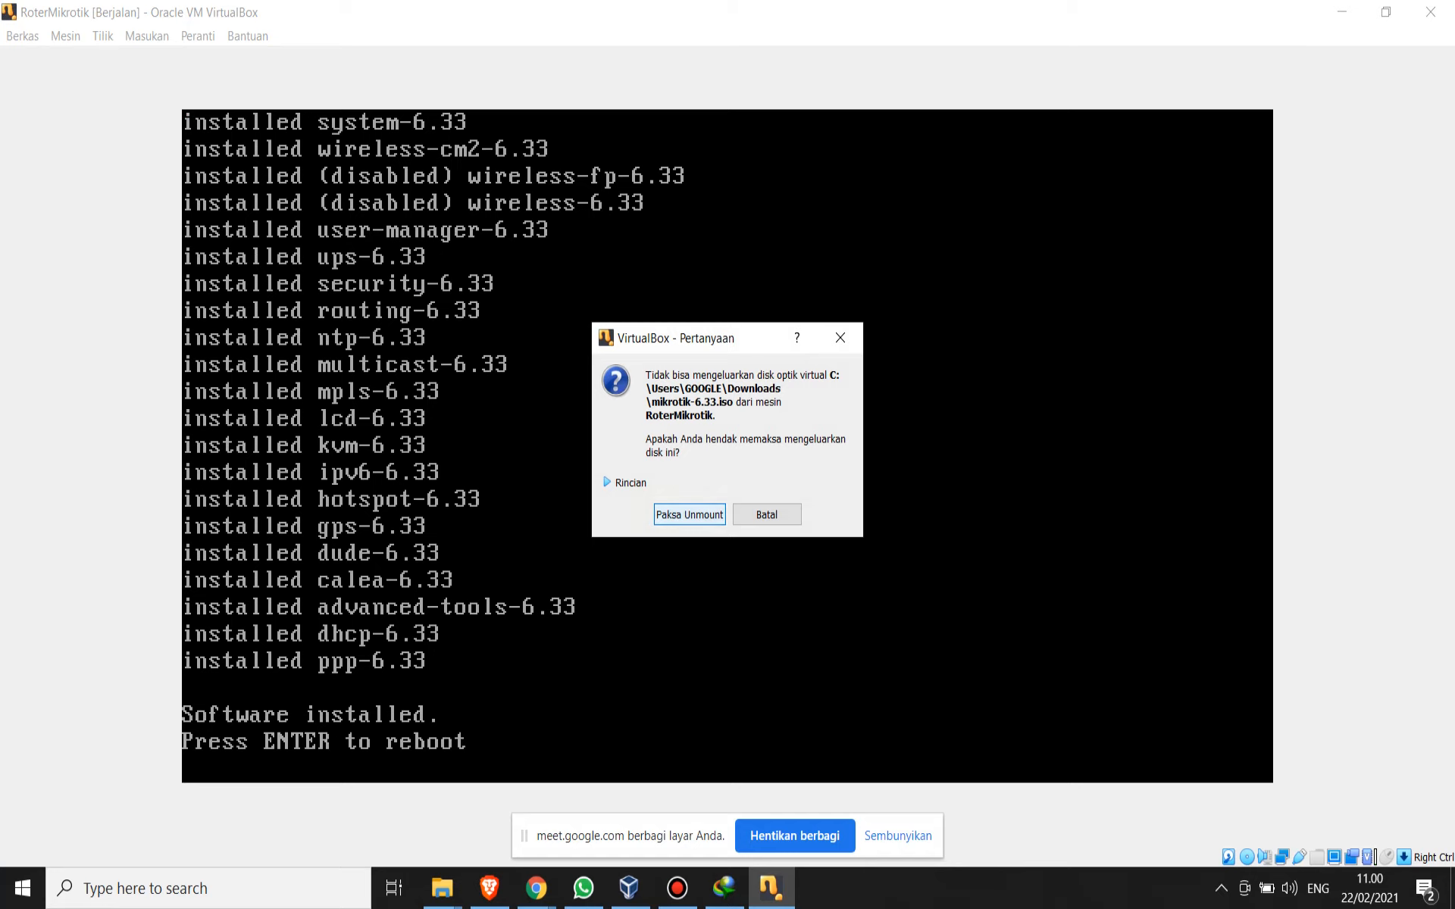
key(Return)
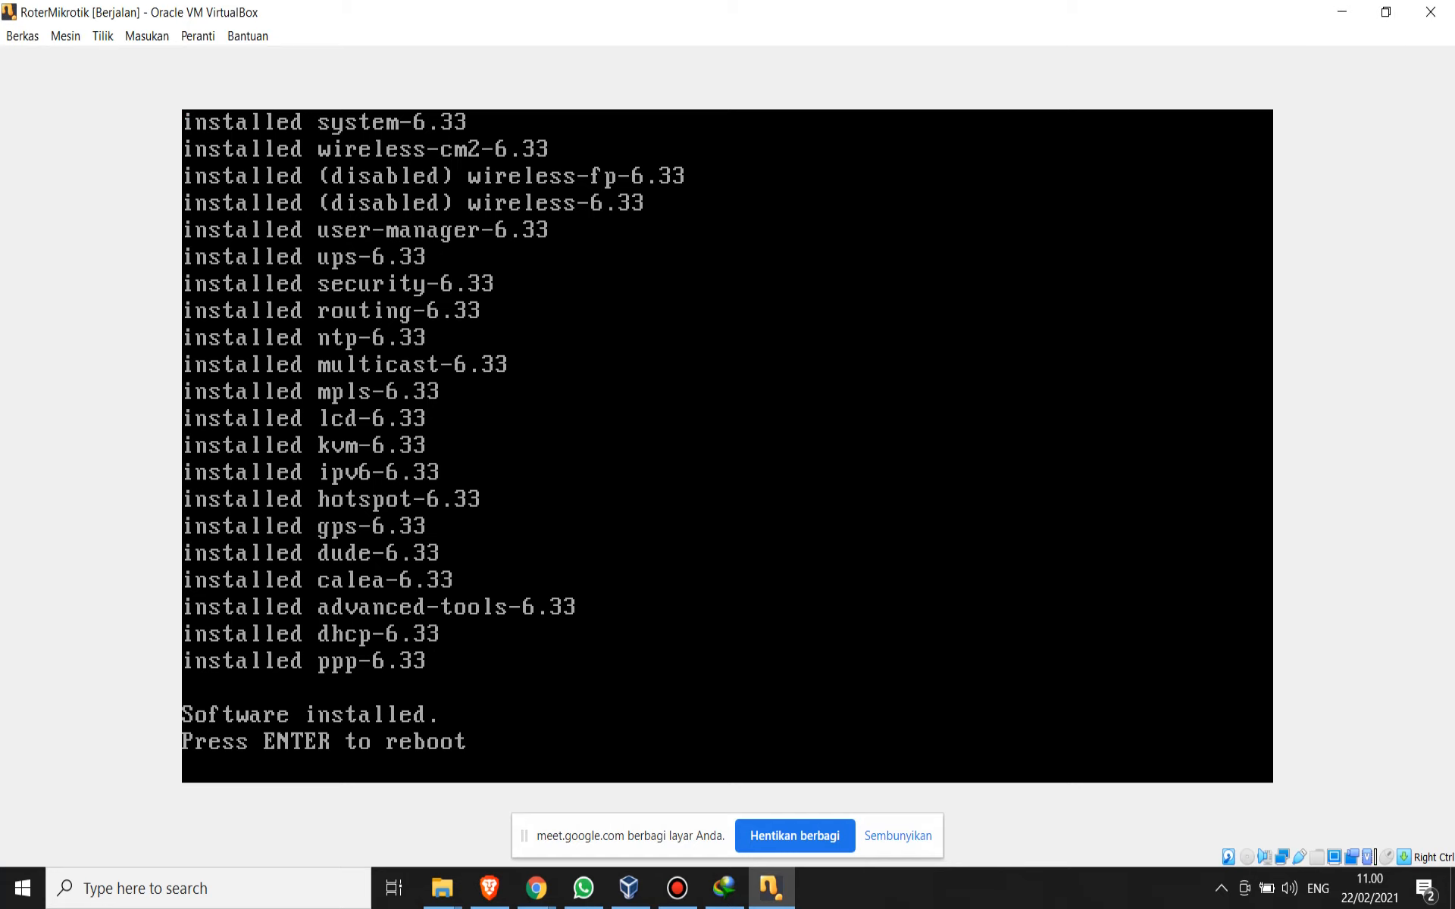
key(Return)
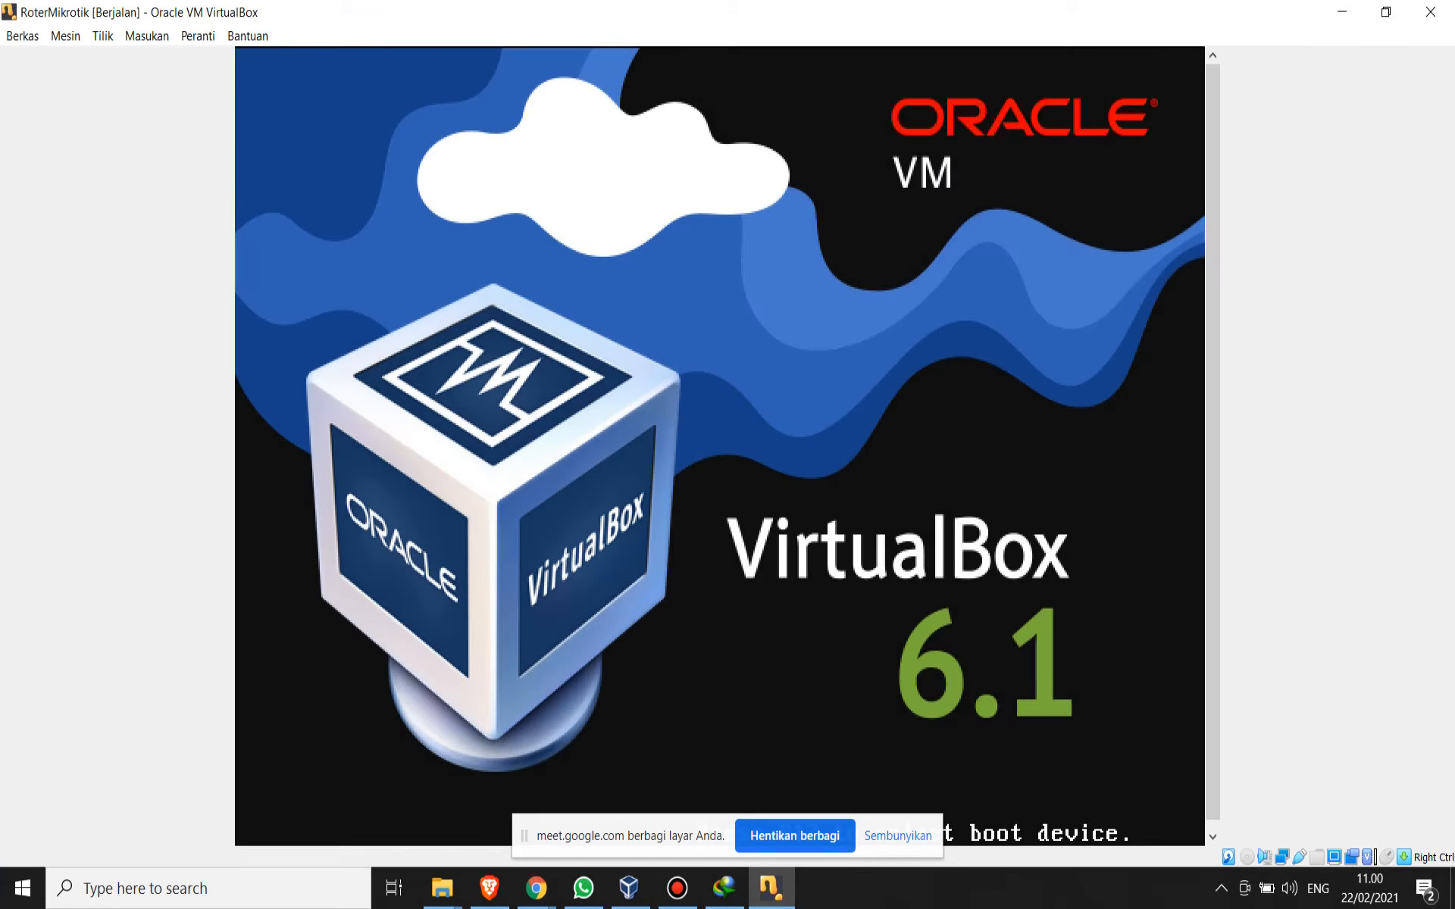
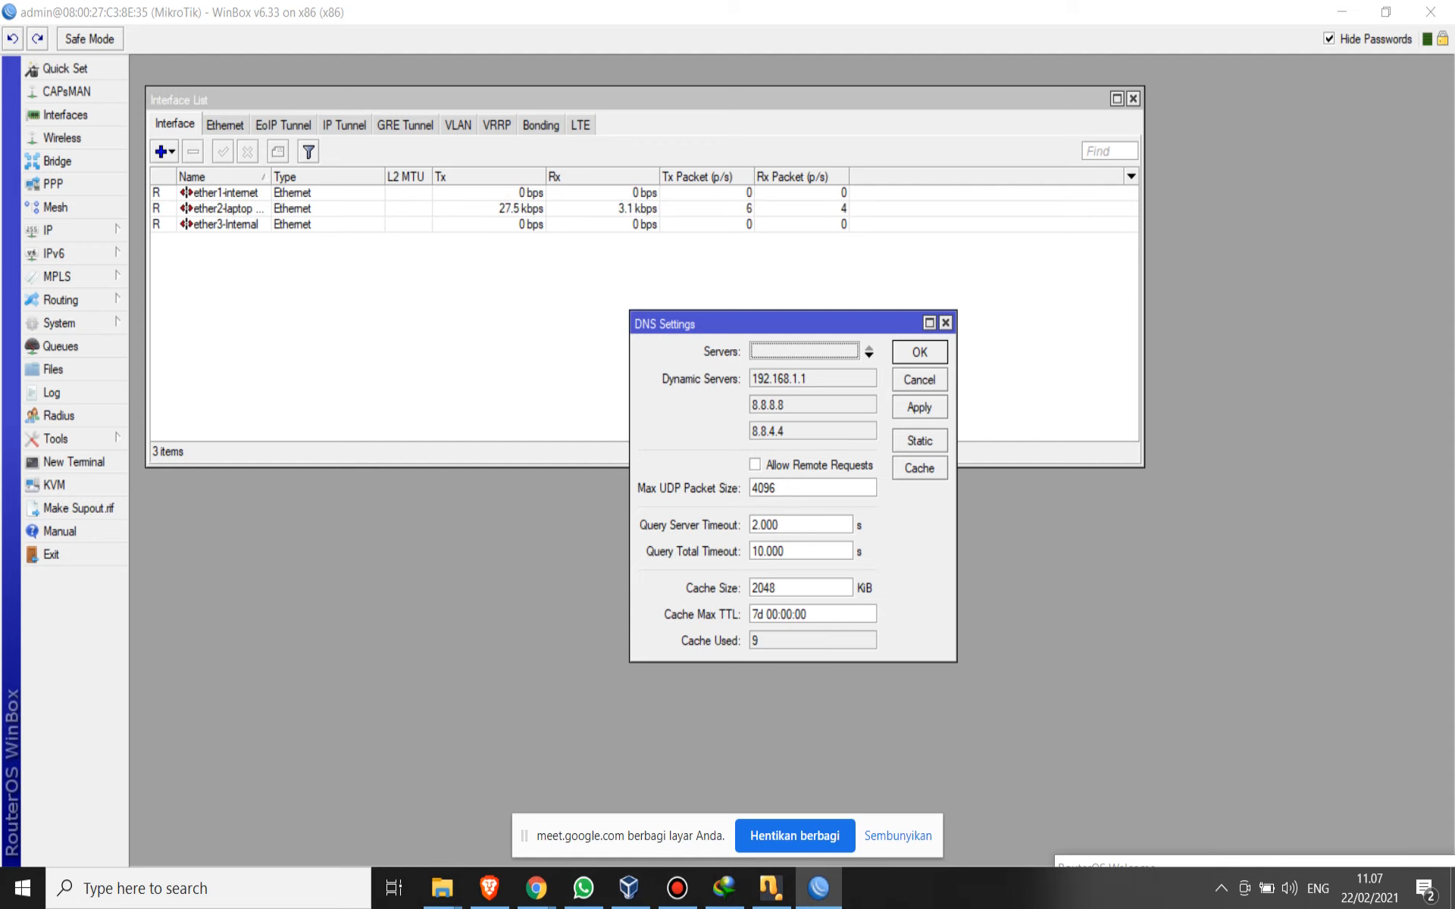
- Examine the first dynamic DNS server address in the DNS settings and the laptop's current Wi-Fi connection
drag(809, 379, 750, 379)
click(809, 378)
drag(808, 379, 750, 379)
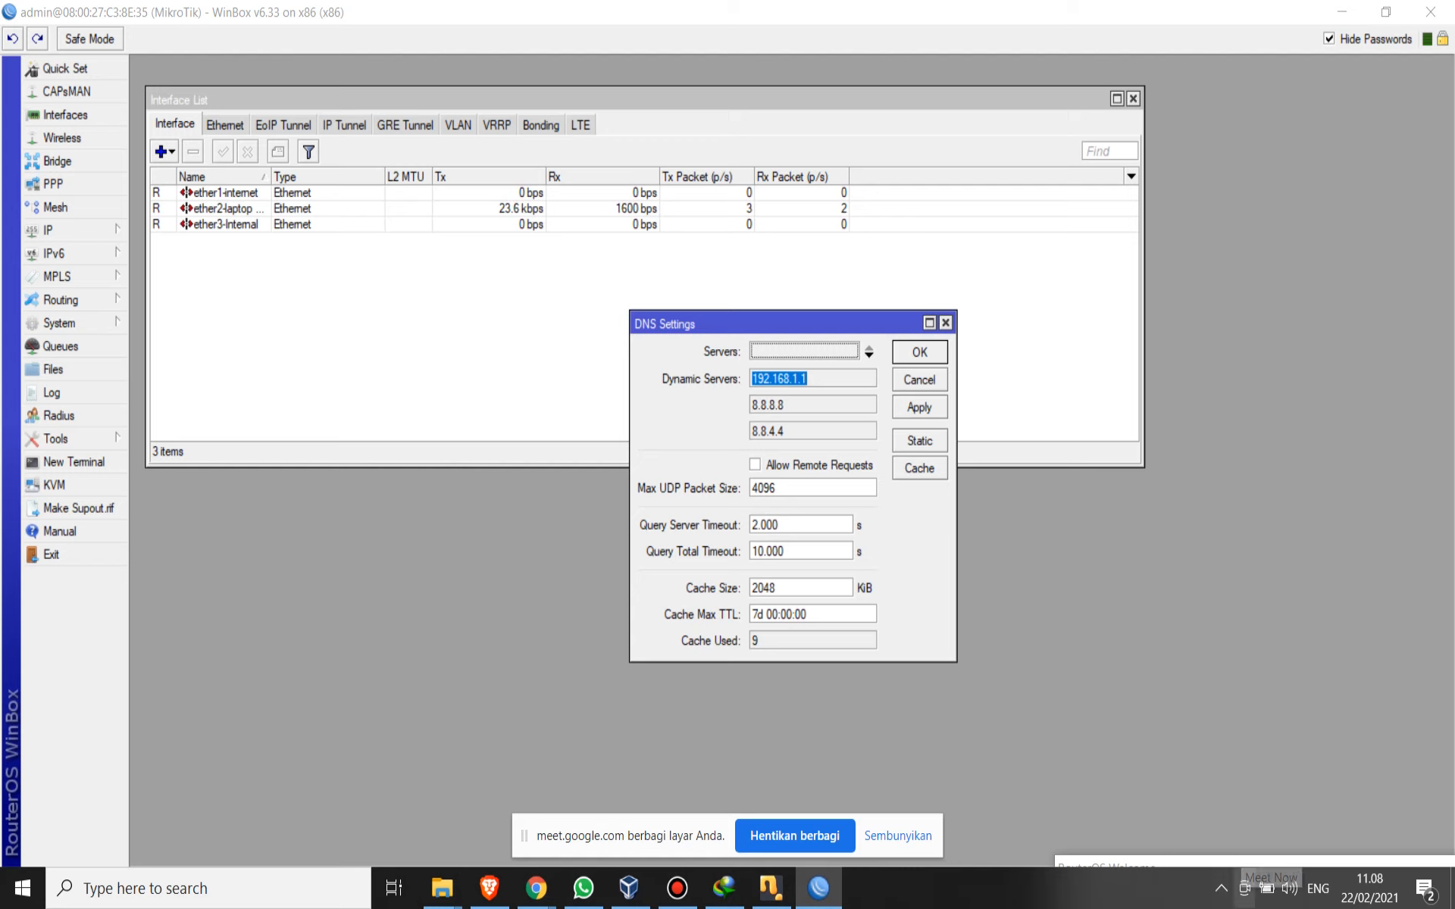
click(1220, 888)
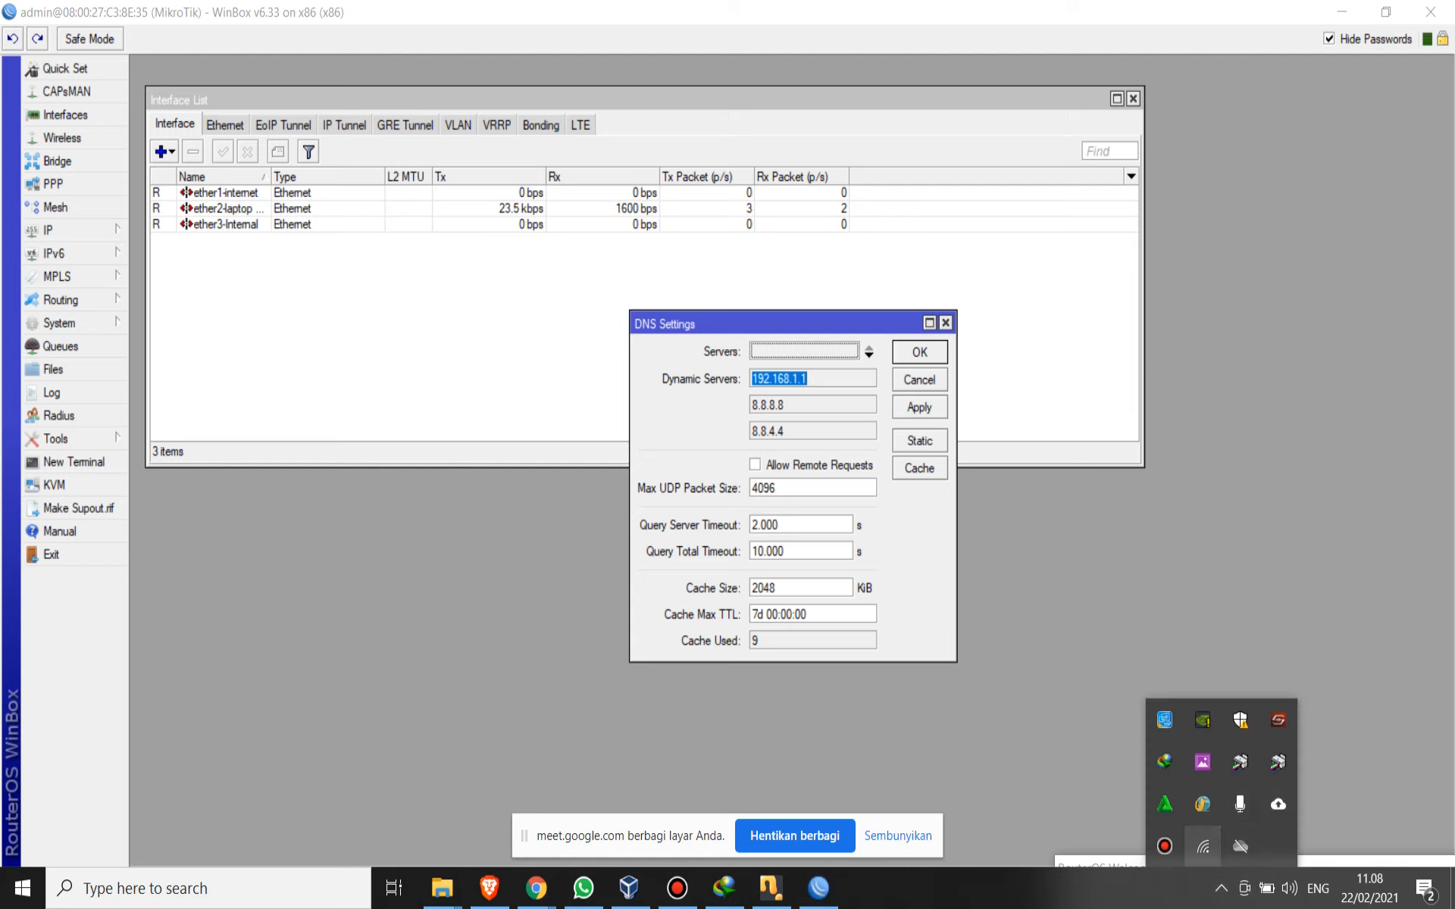
click(1202, 847)
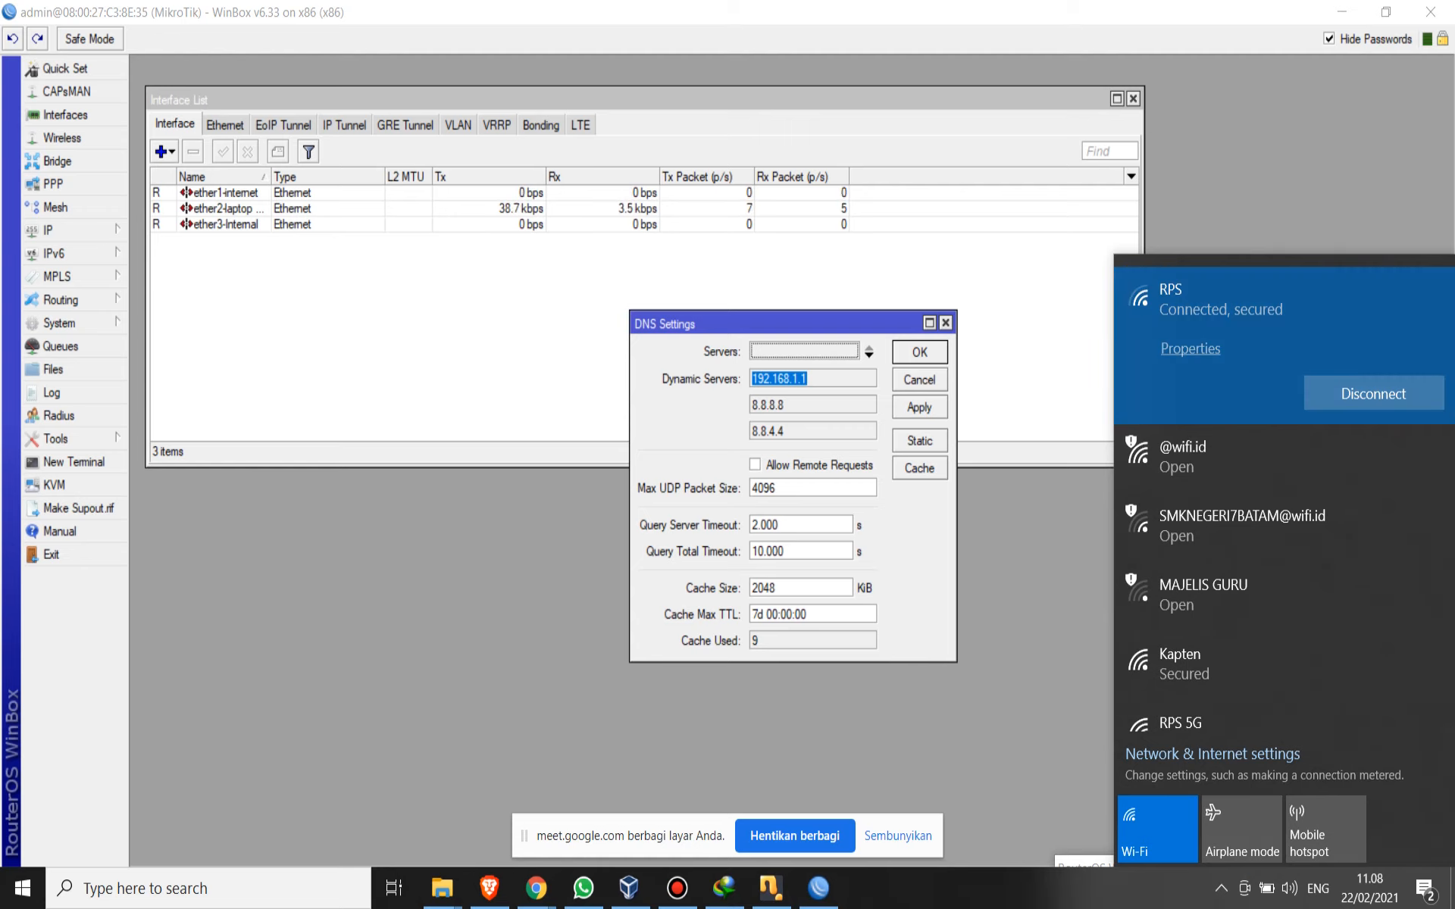
- Allow remote requests in the router's DNS settings, apply the change and close the settings
click(756, 464)
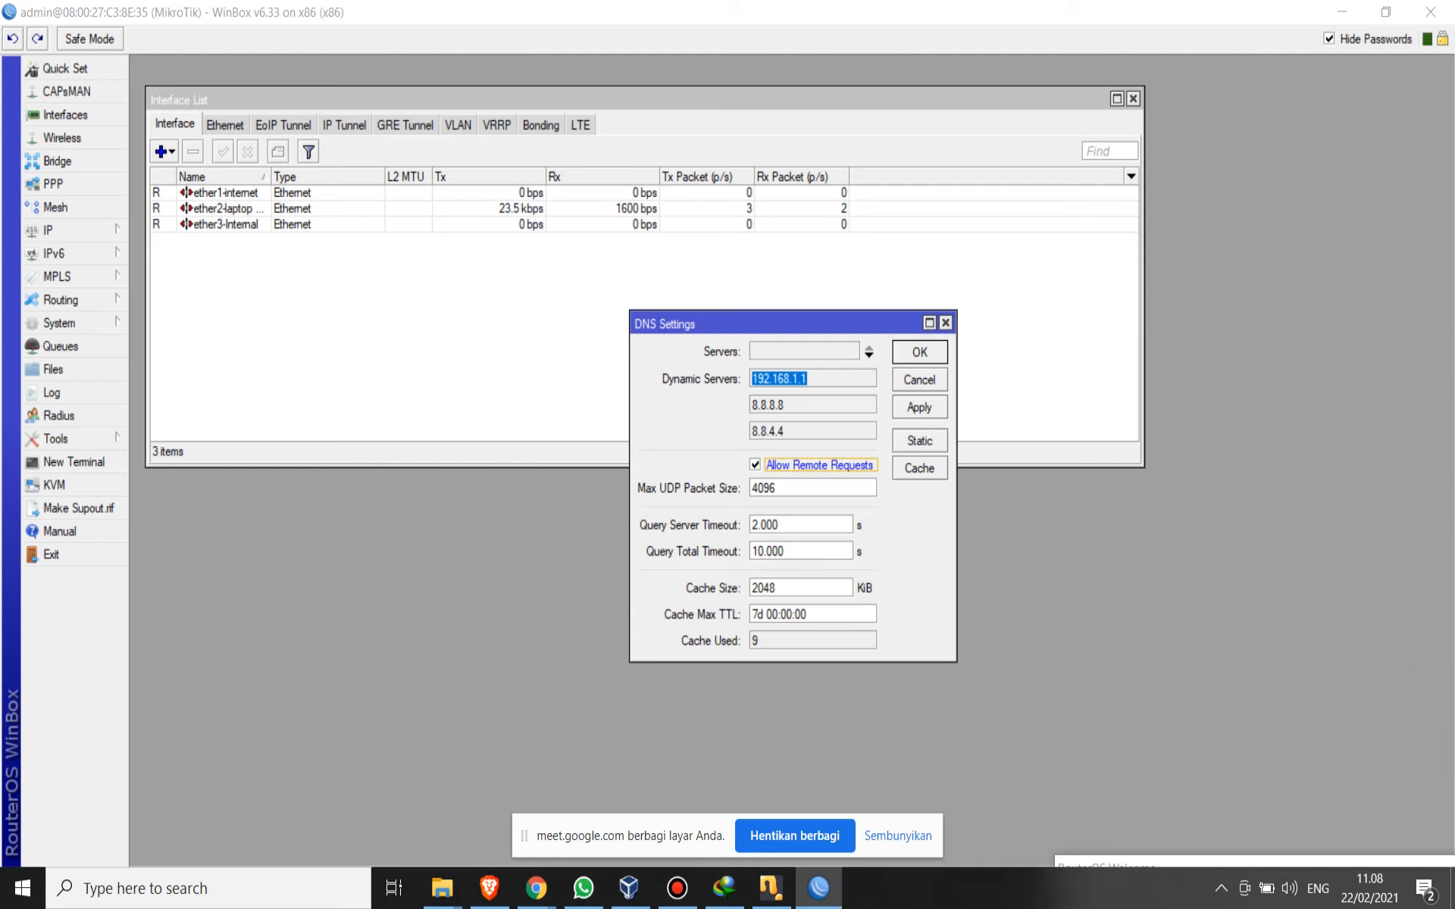
click(919, 406)
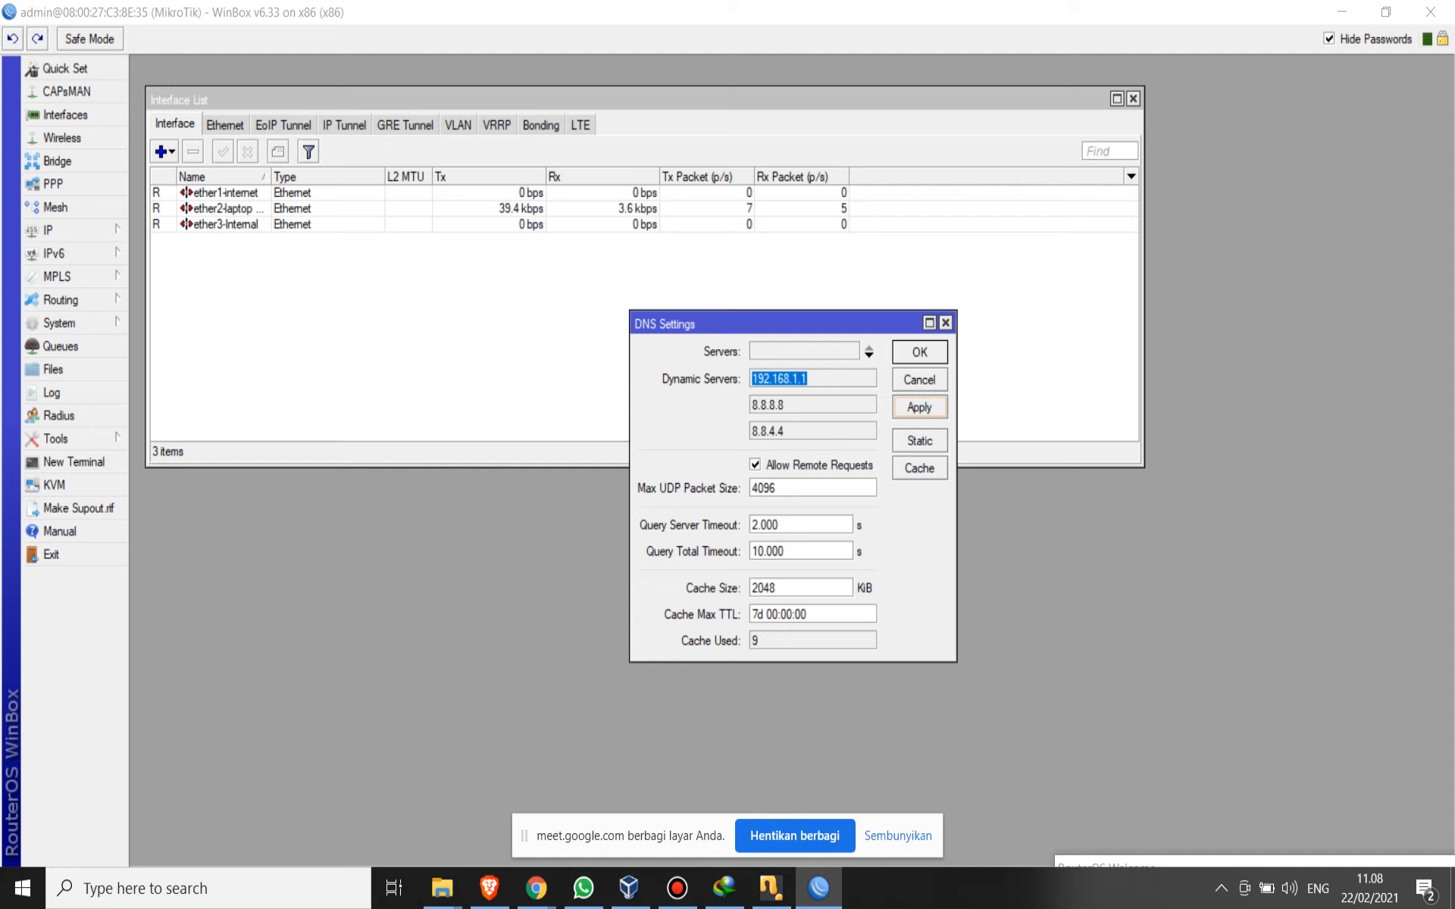
click(918, 352)
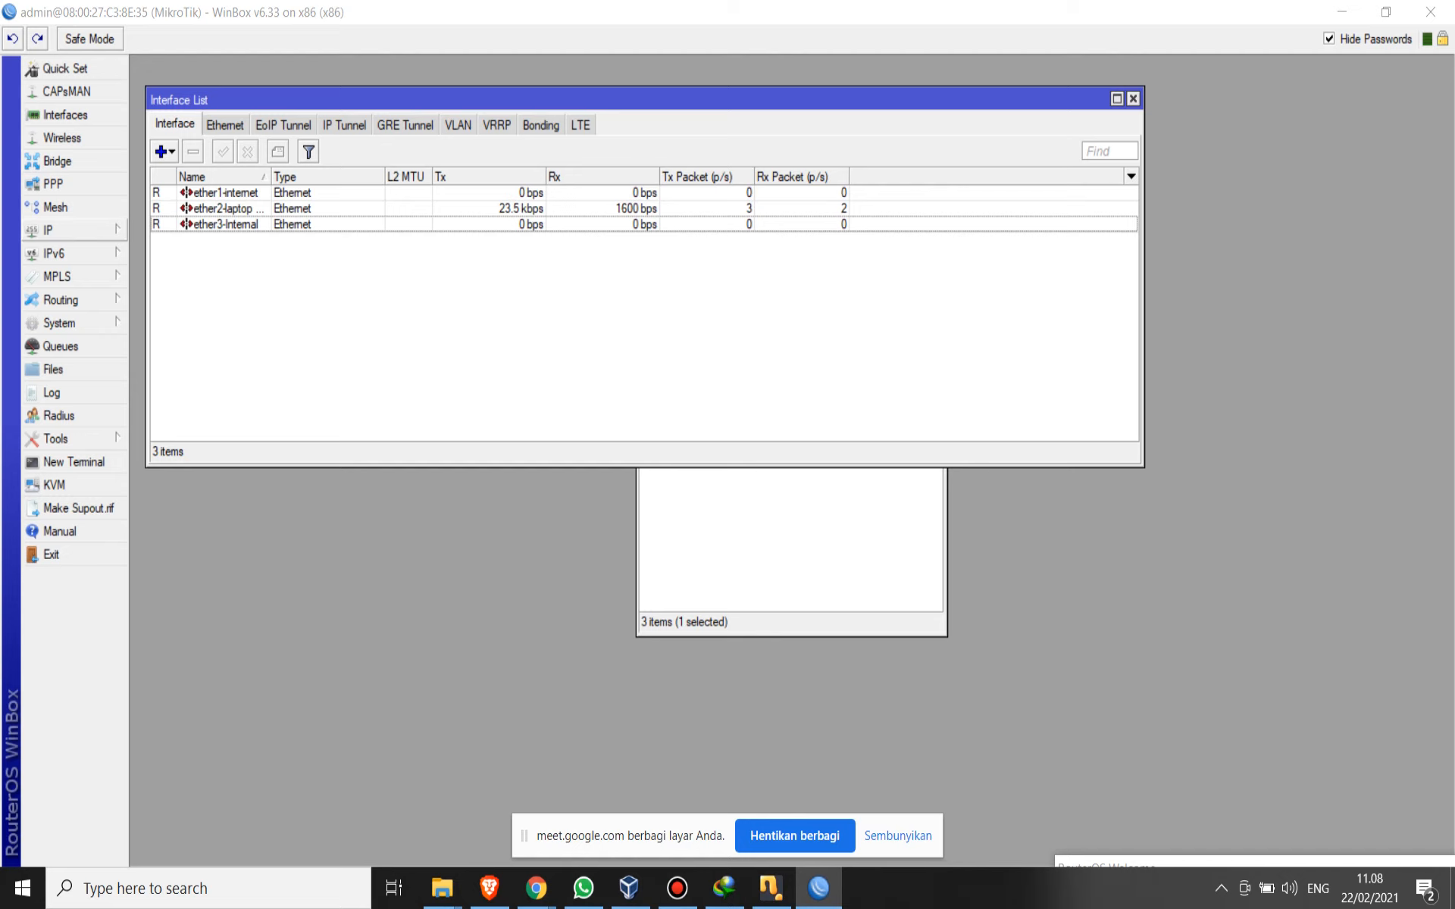
click(225, 209)
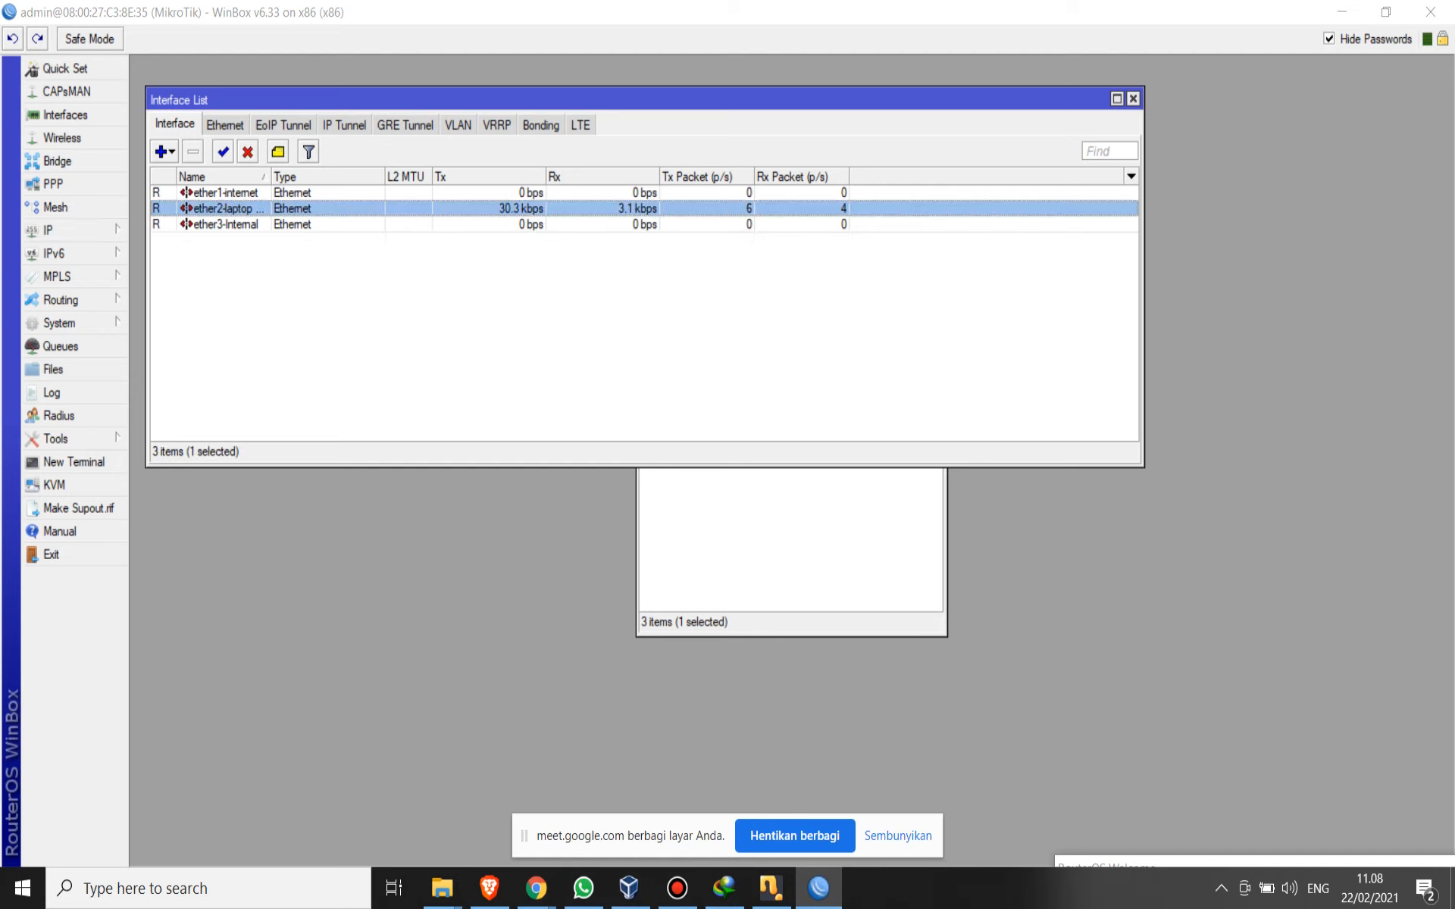
click(225, 225)
click(225, 194)
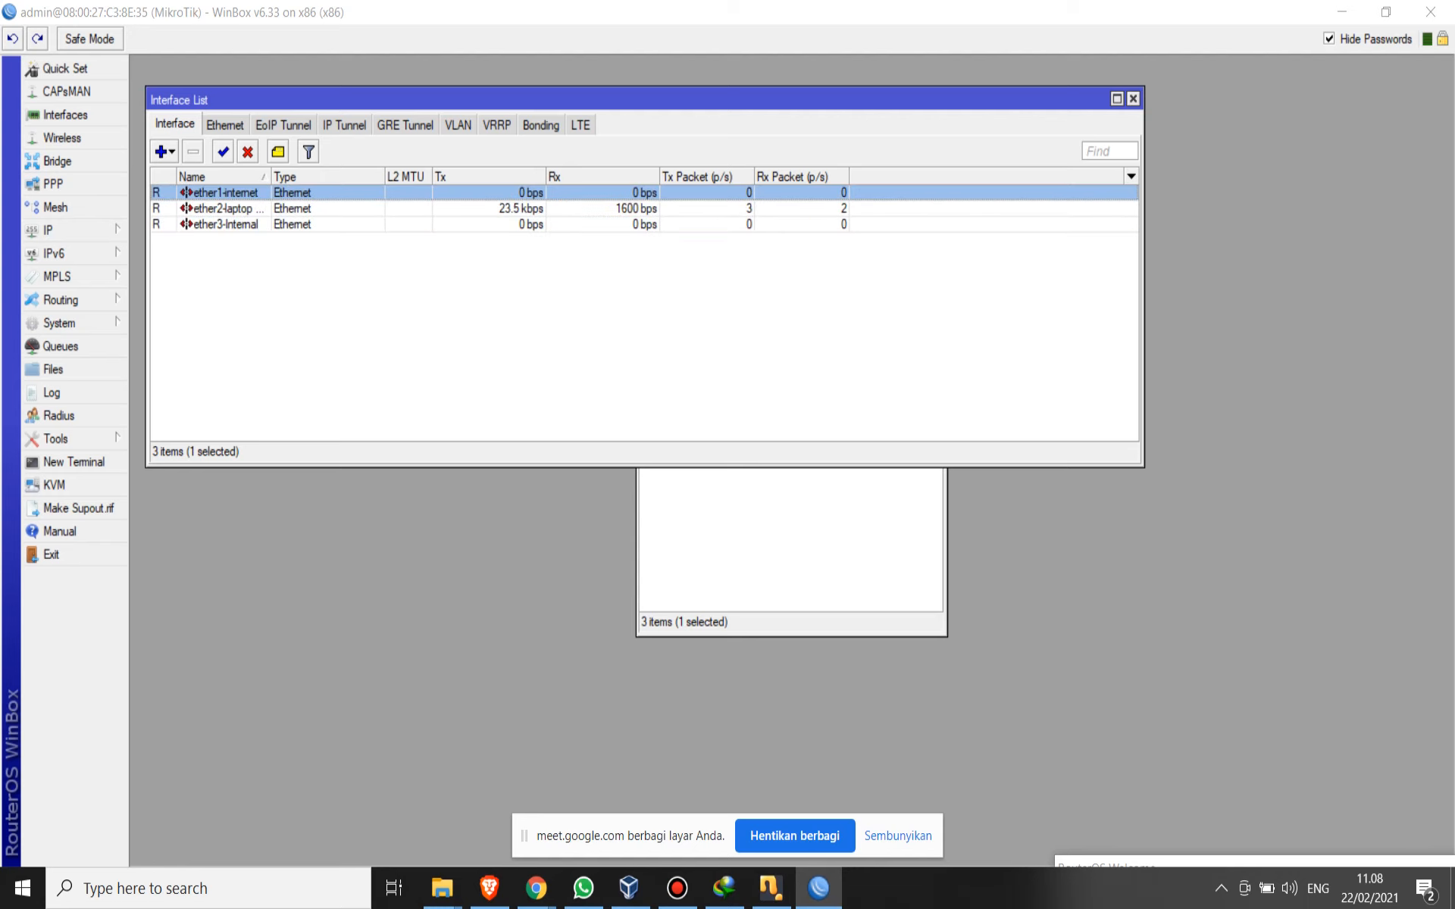
- Ping google.com from a new router terminal, stop the ping and review its output in the maximized terminal
click(74, 462)
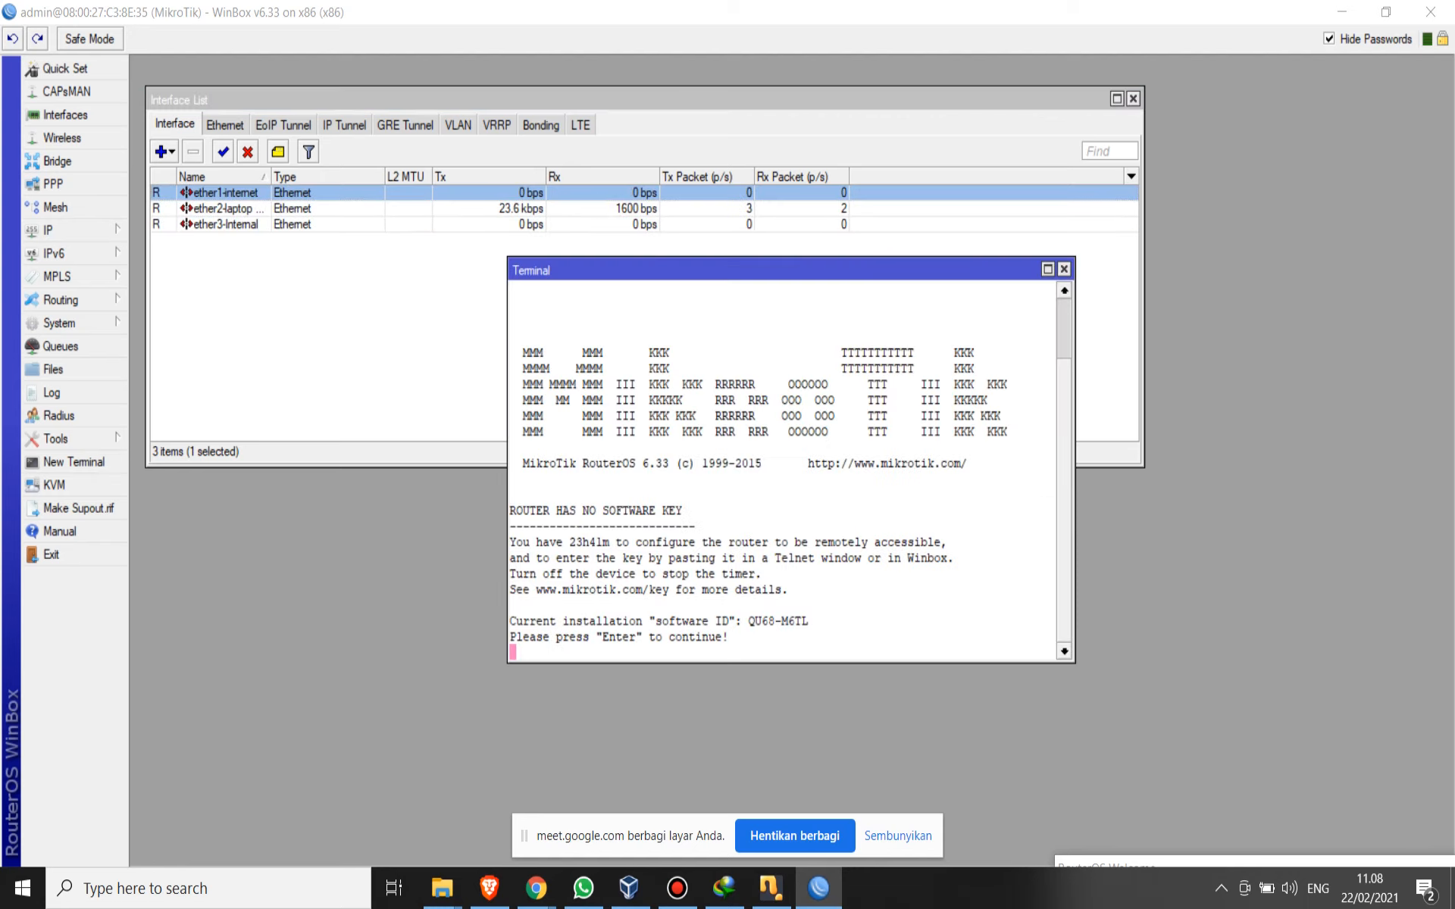
key(Return)
text(pi)
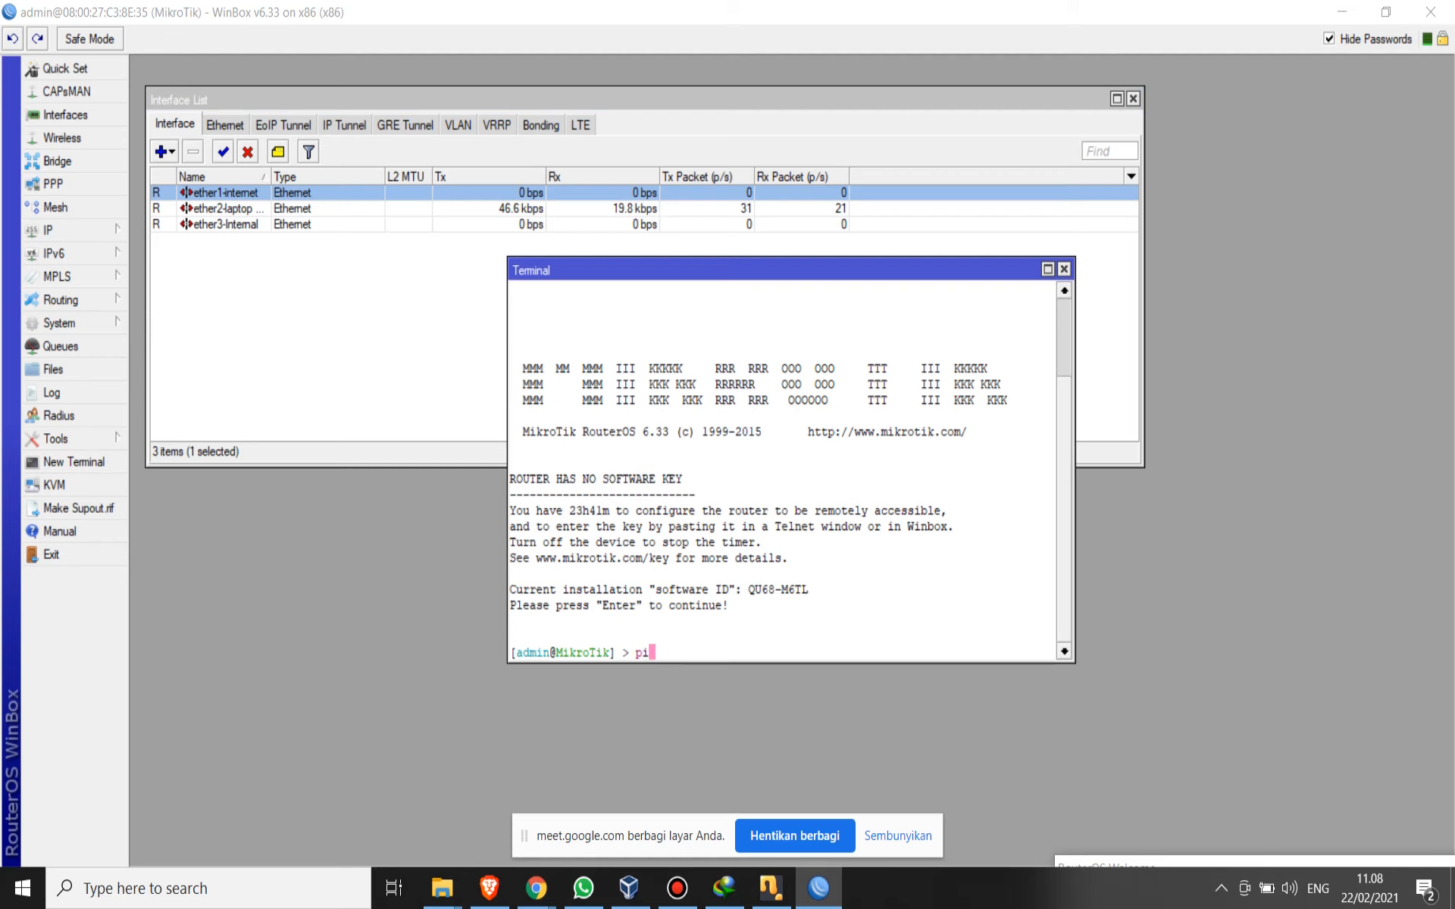
text(ng google)
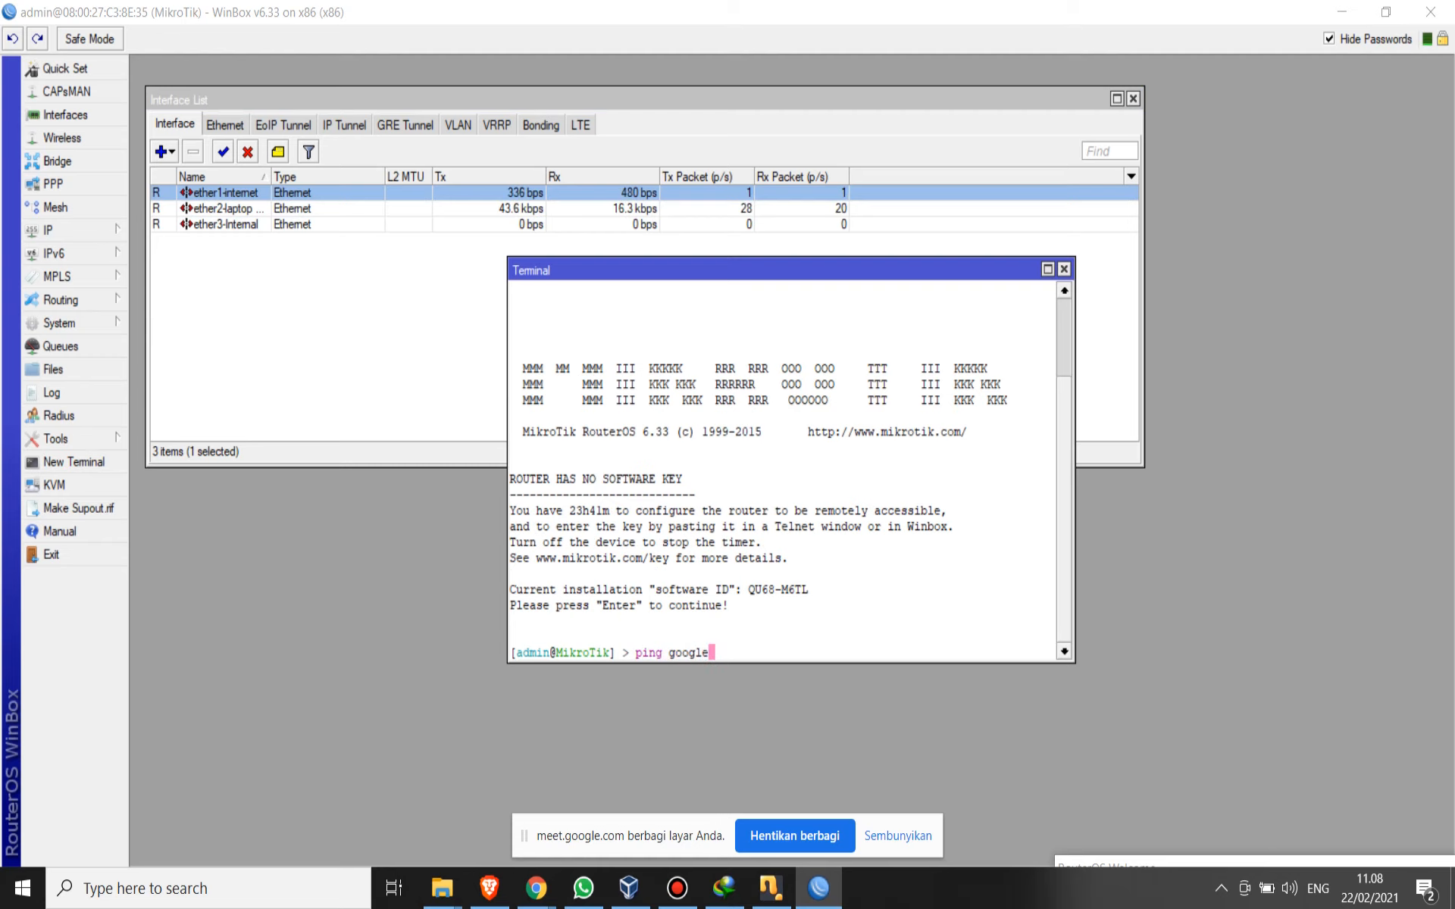
text(.com)
key(Return)
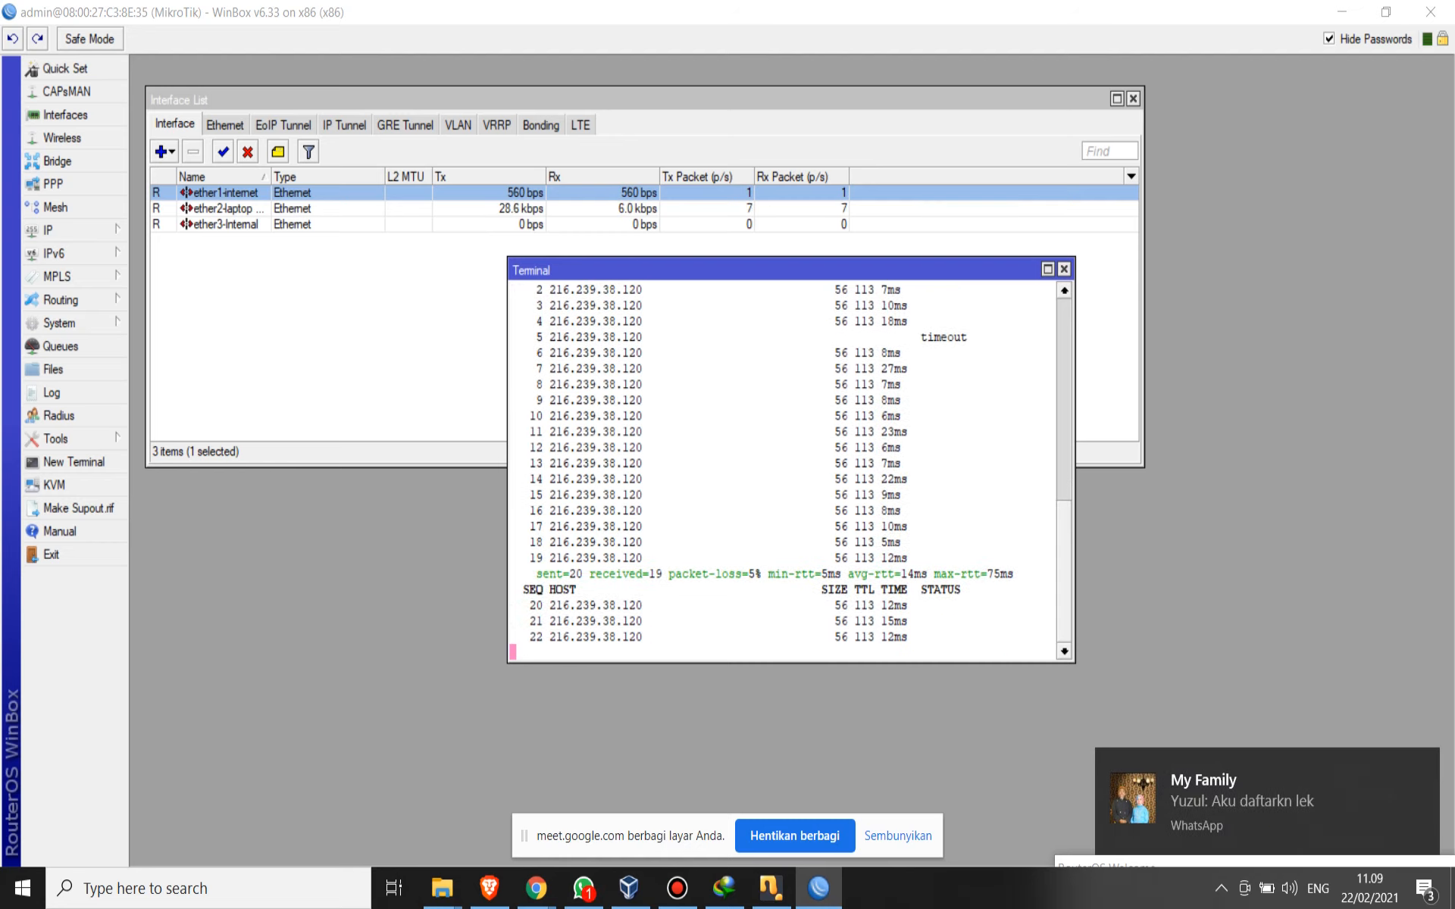
key(ctrl+c)
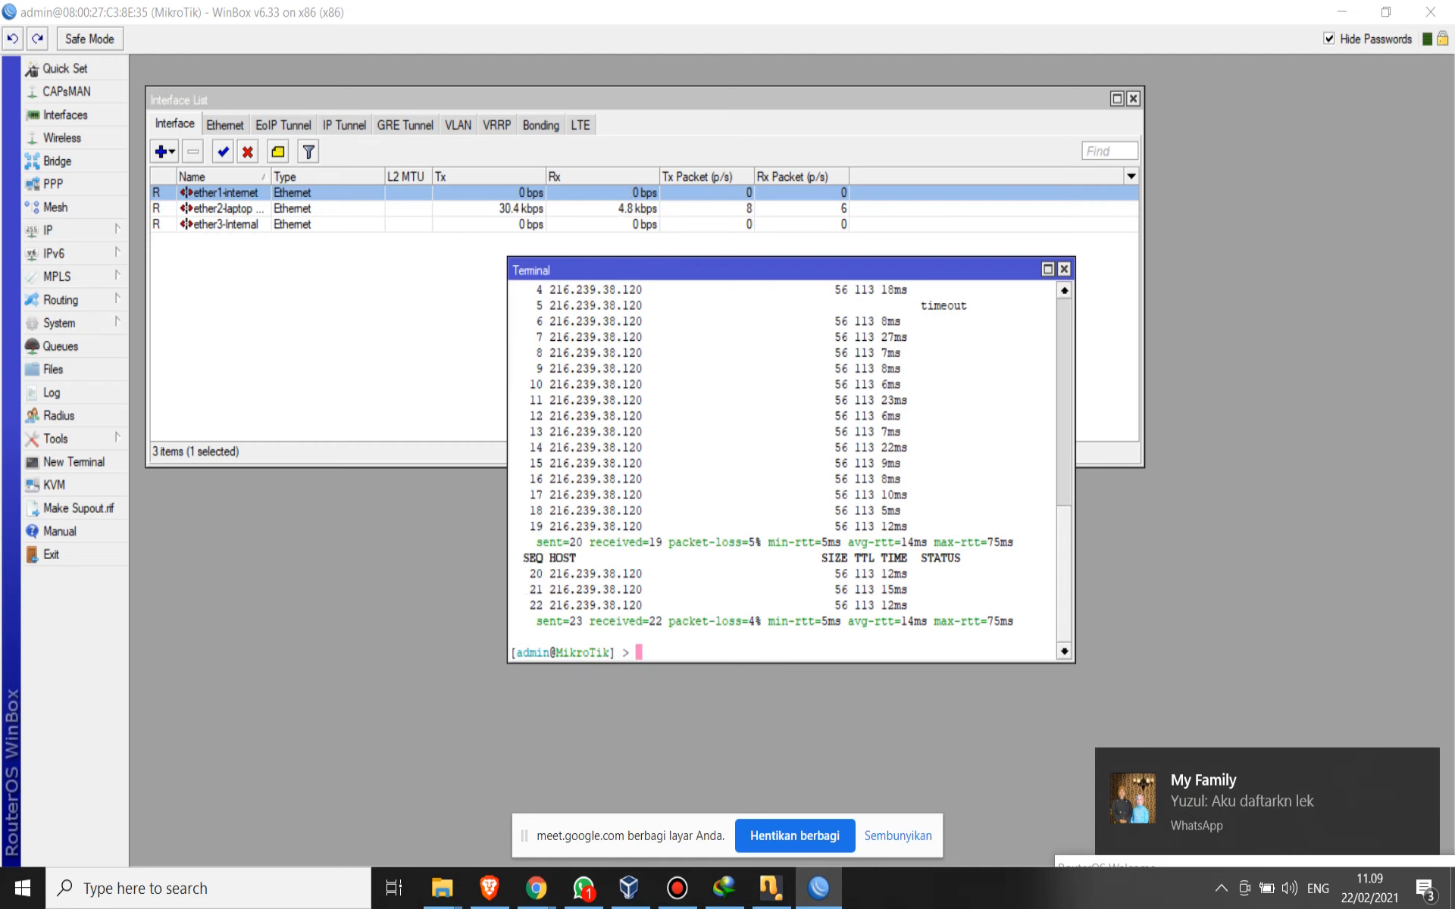
scroll(788, 470, up, 2)
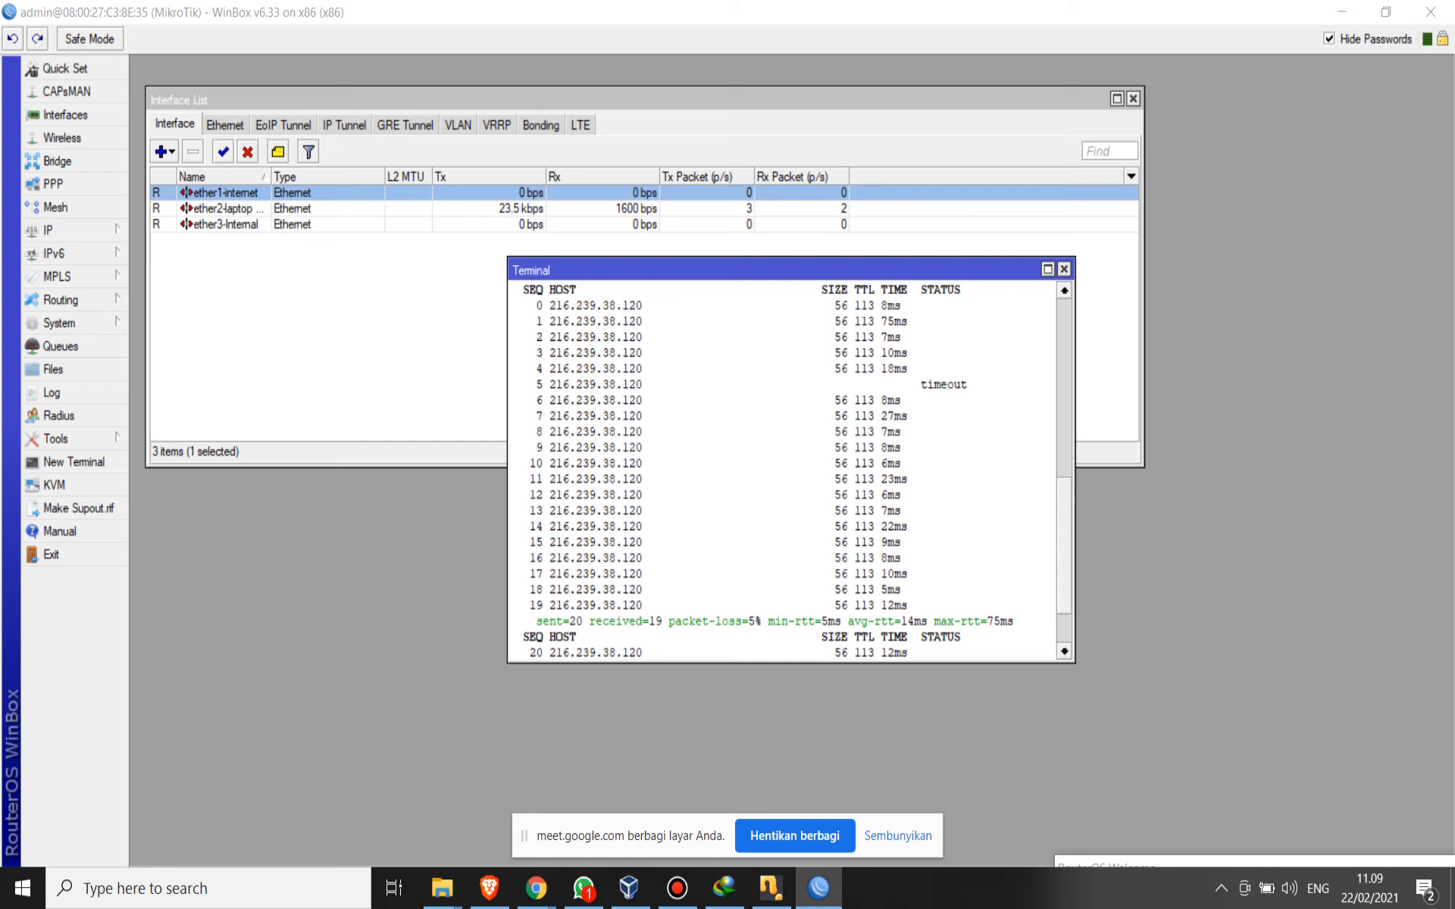
click(1047, 269)
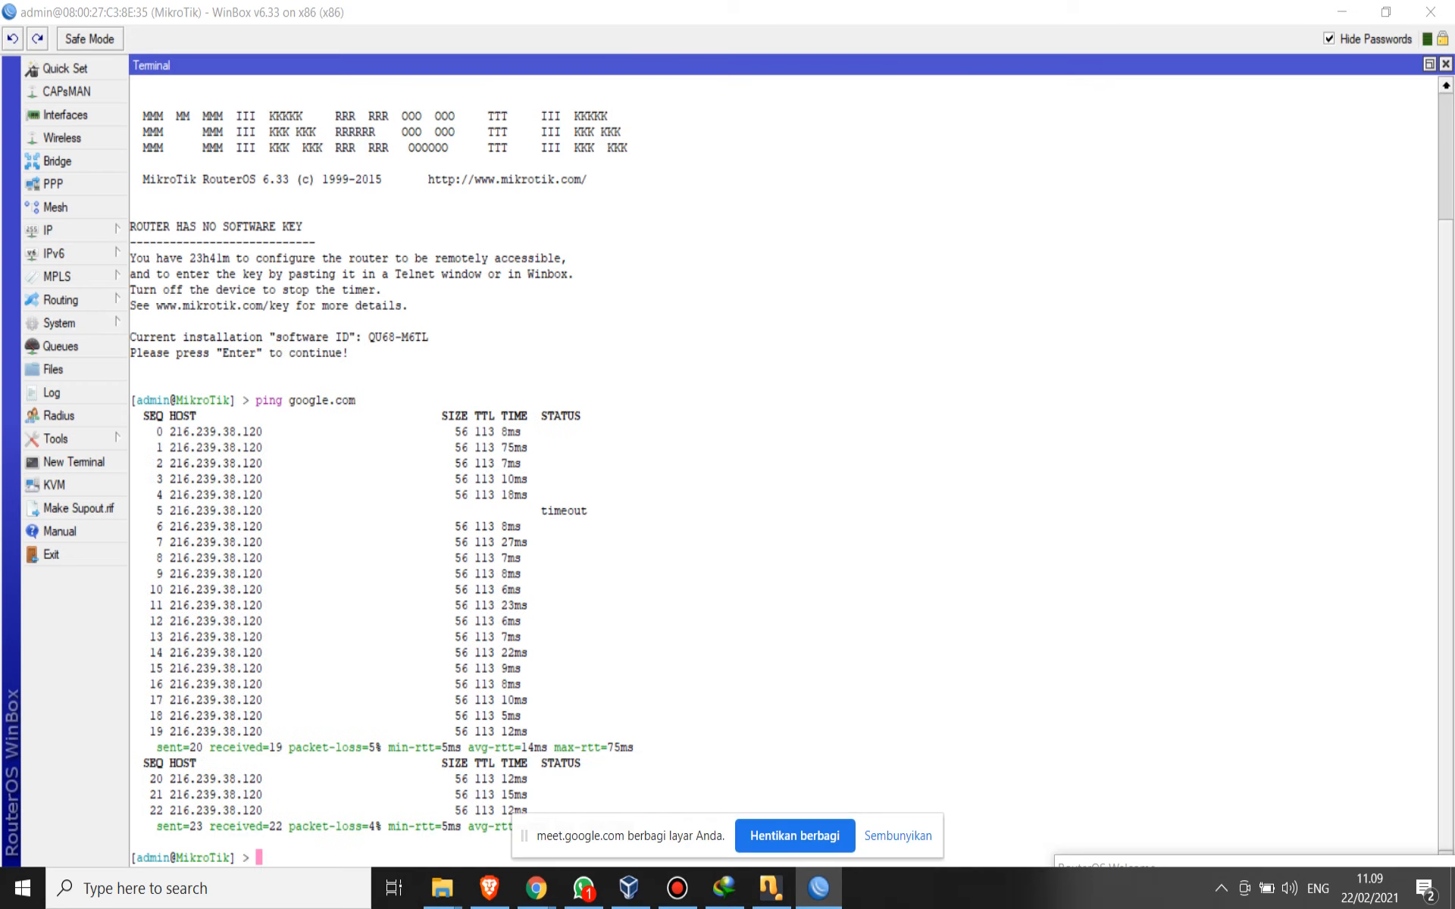
- Examine the internet, laptop and internal Ethernet entries in the router's interface list
click(65, 115)
click(226, 208)
click(226, 224)
click(226, 208)
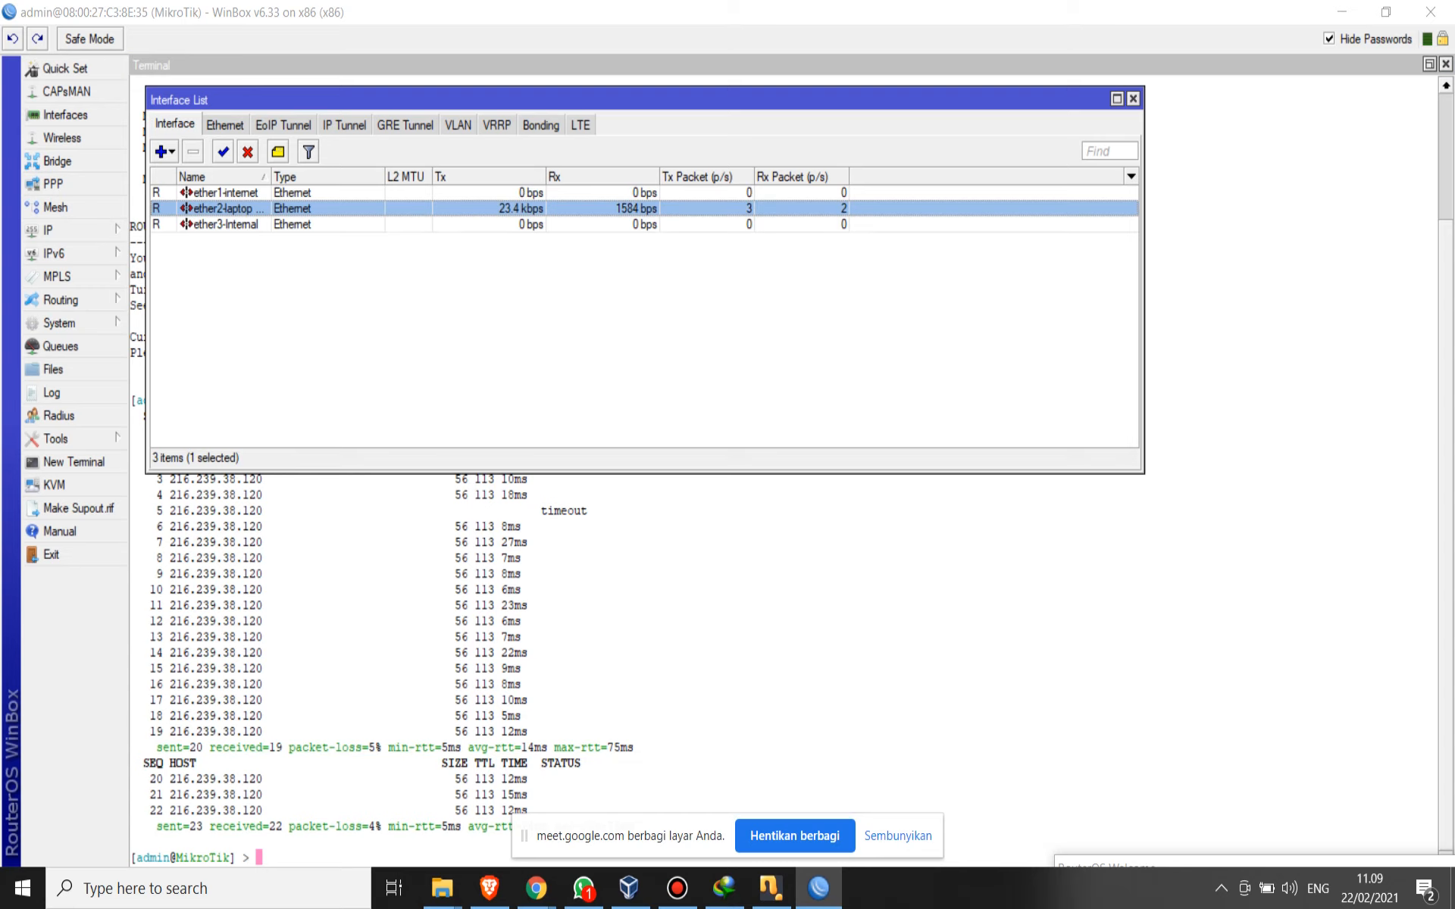
click(225, 225)
click(226, 250)
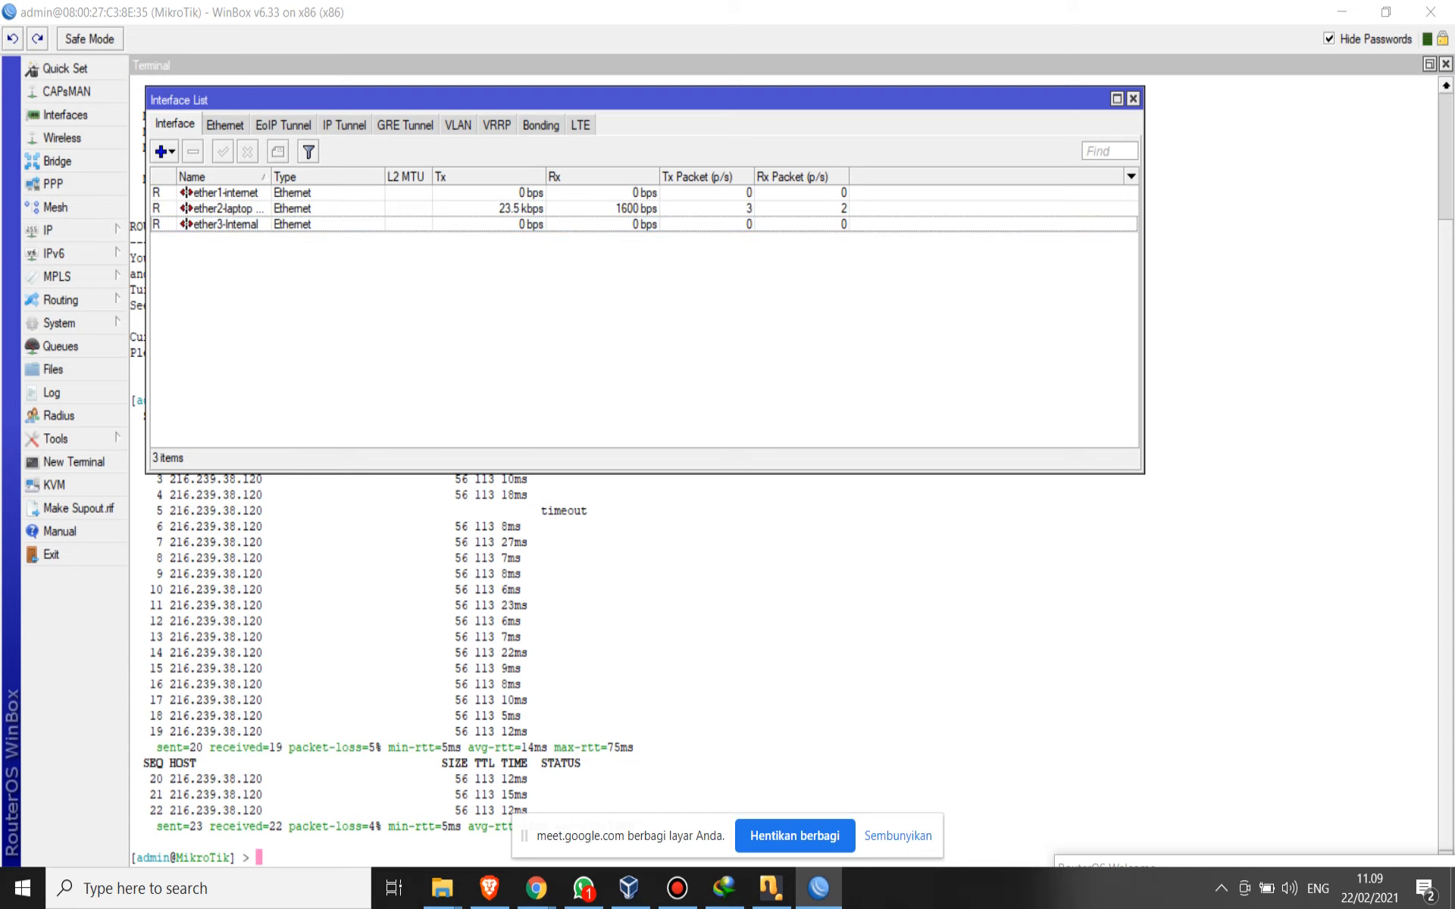
click(226, 209)
click(225, 224)
click(226, 208)
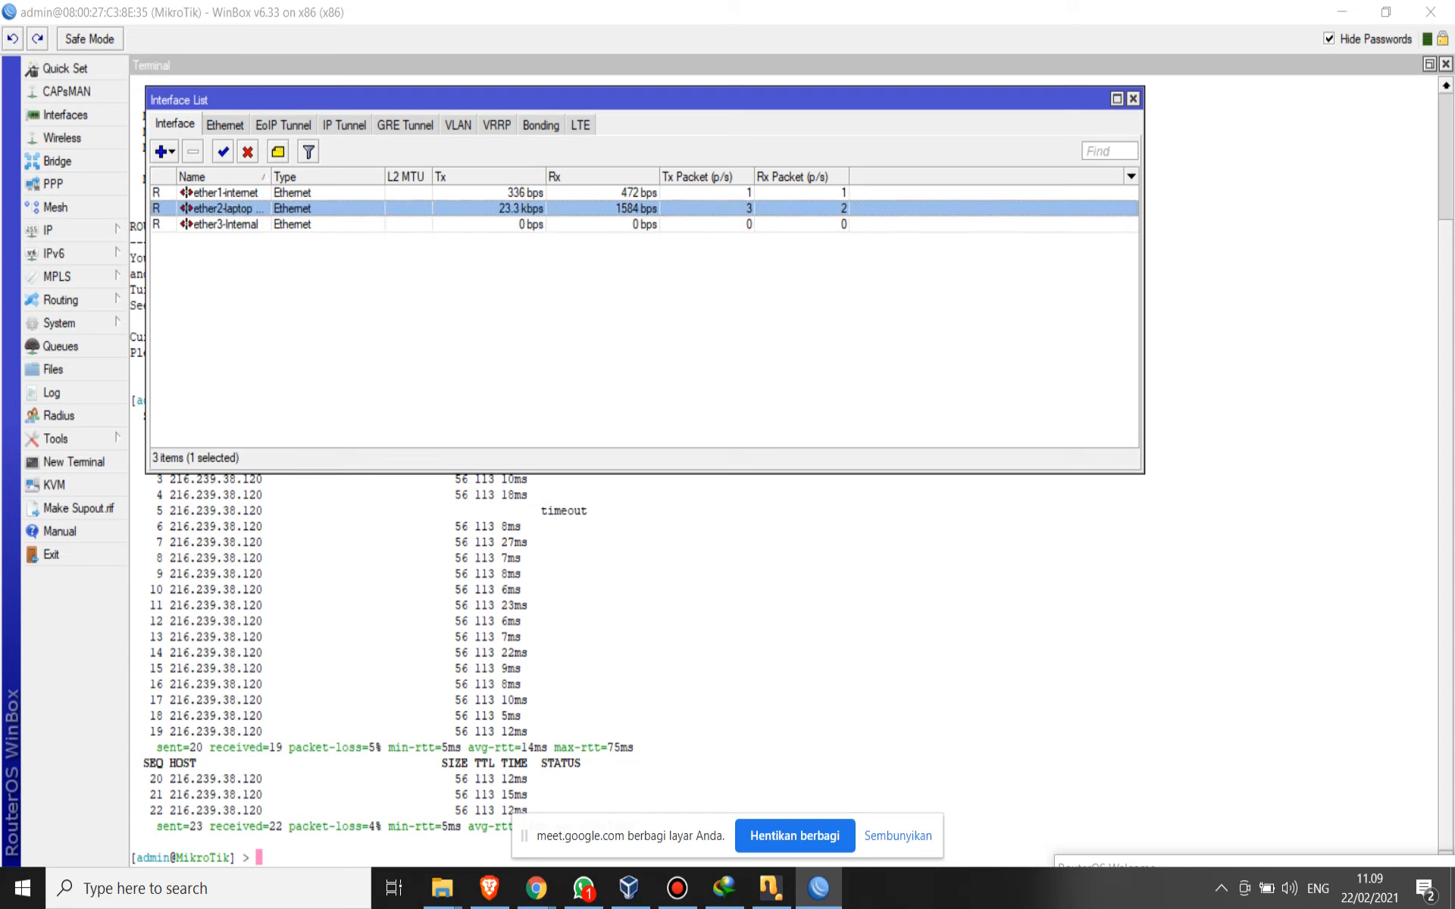
click(226, 224)
click(225, 208)
click(225, 224)
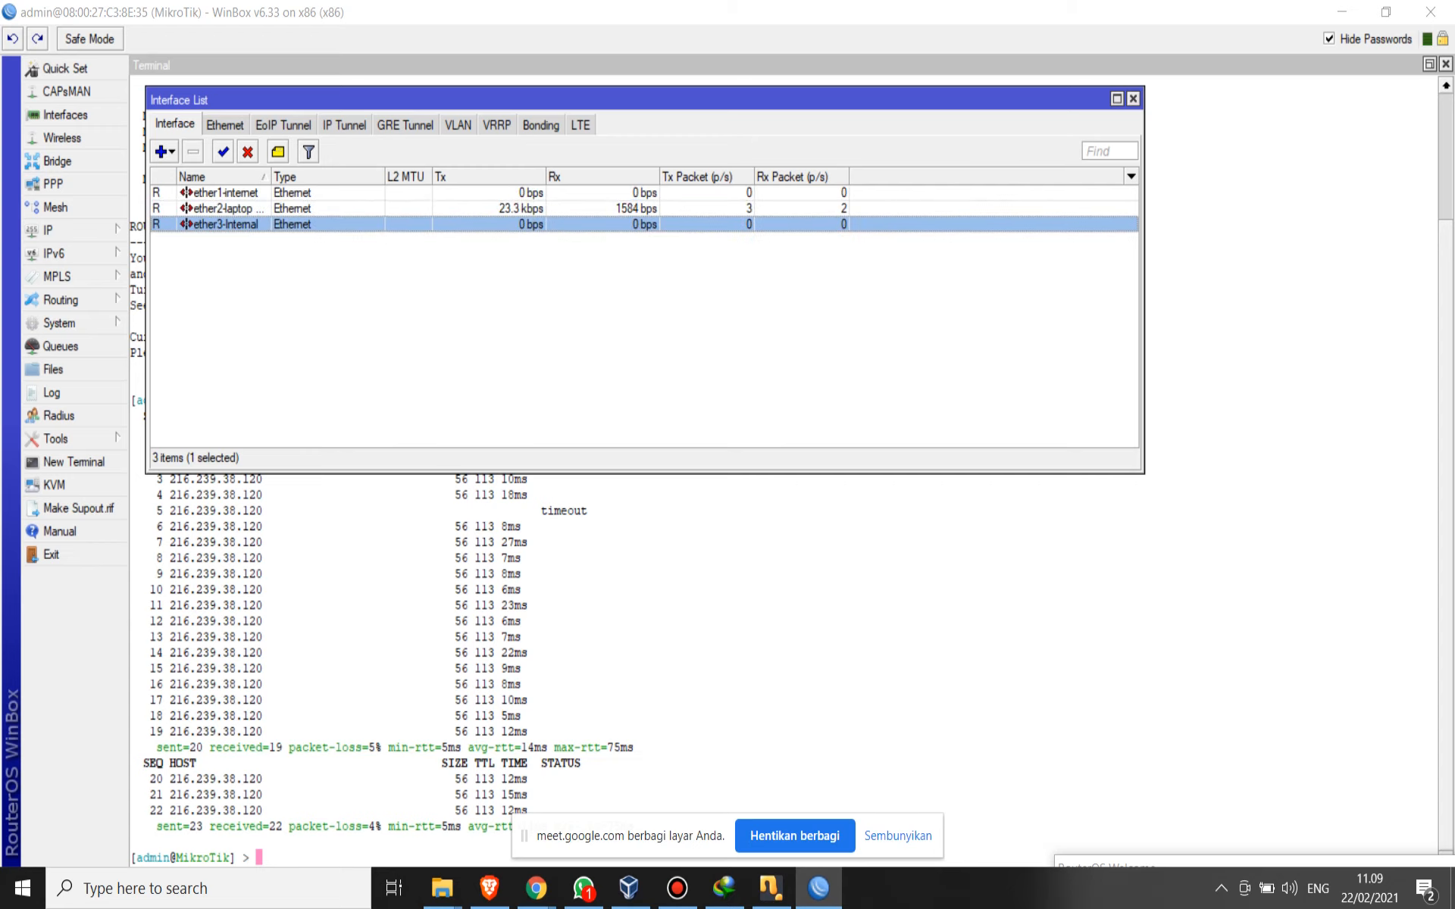
click(226, 193)
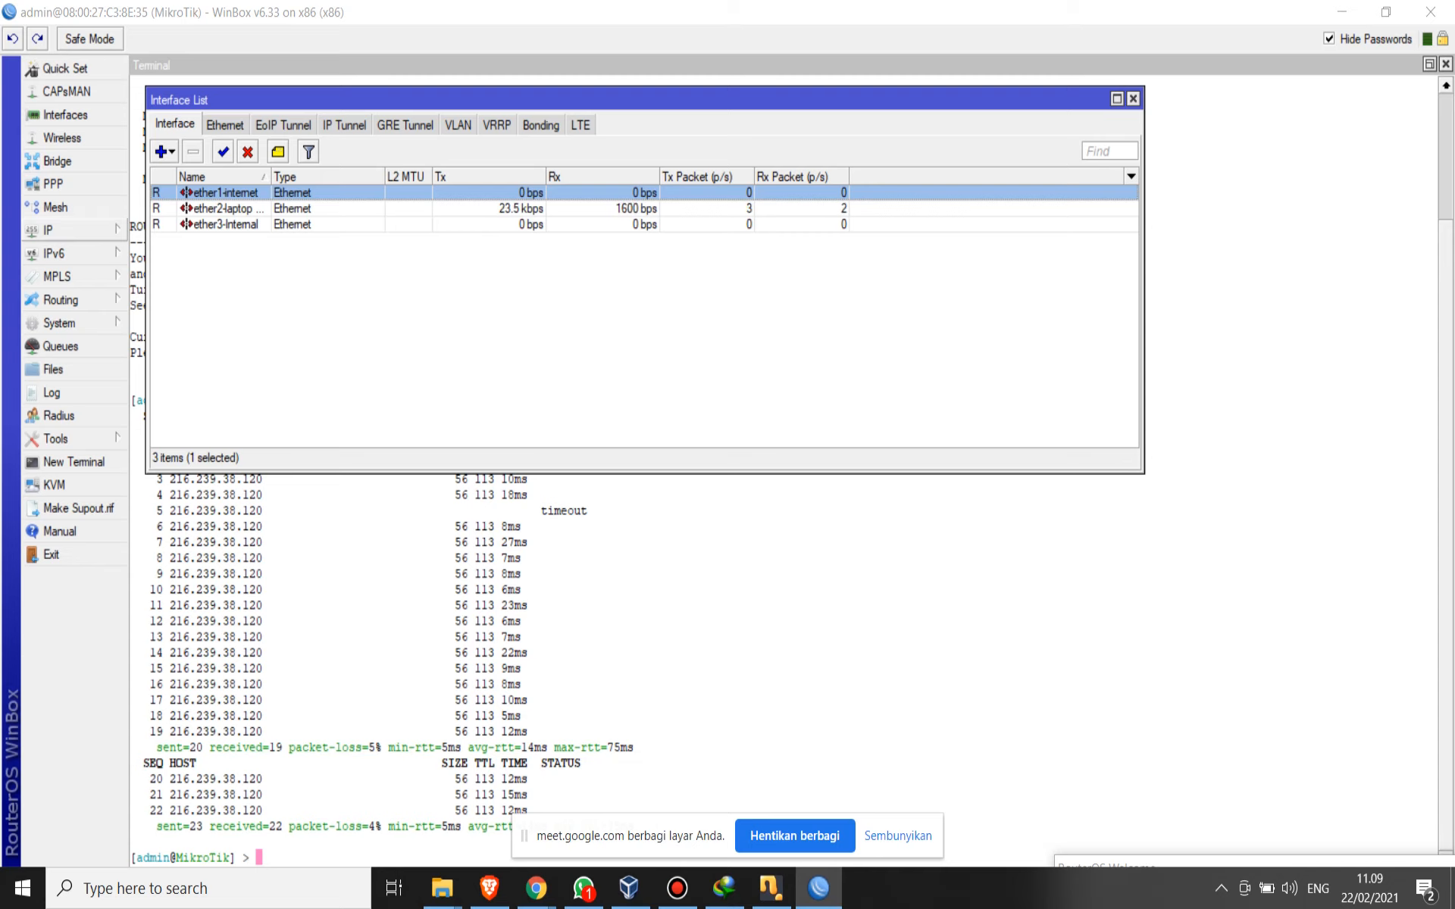
- Create a firewall NAT rule with chain srcnat and out interface ether1-internet
click(68, 230)
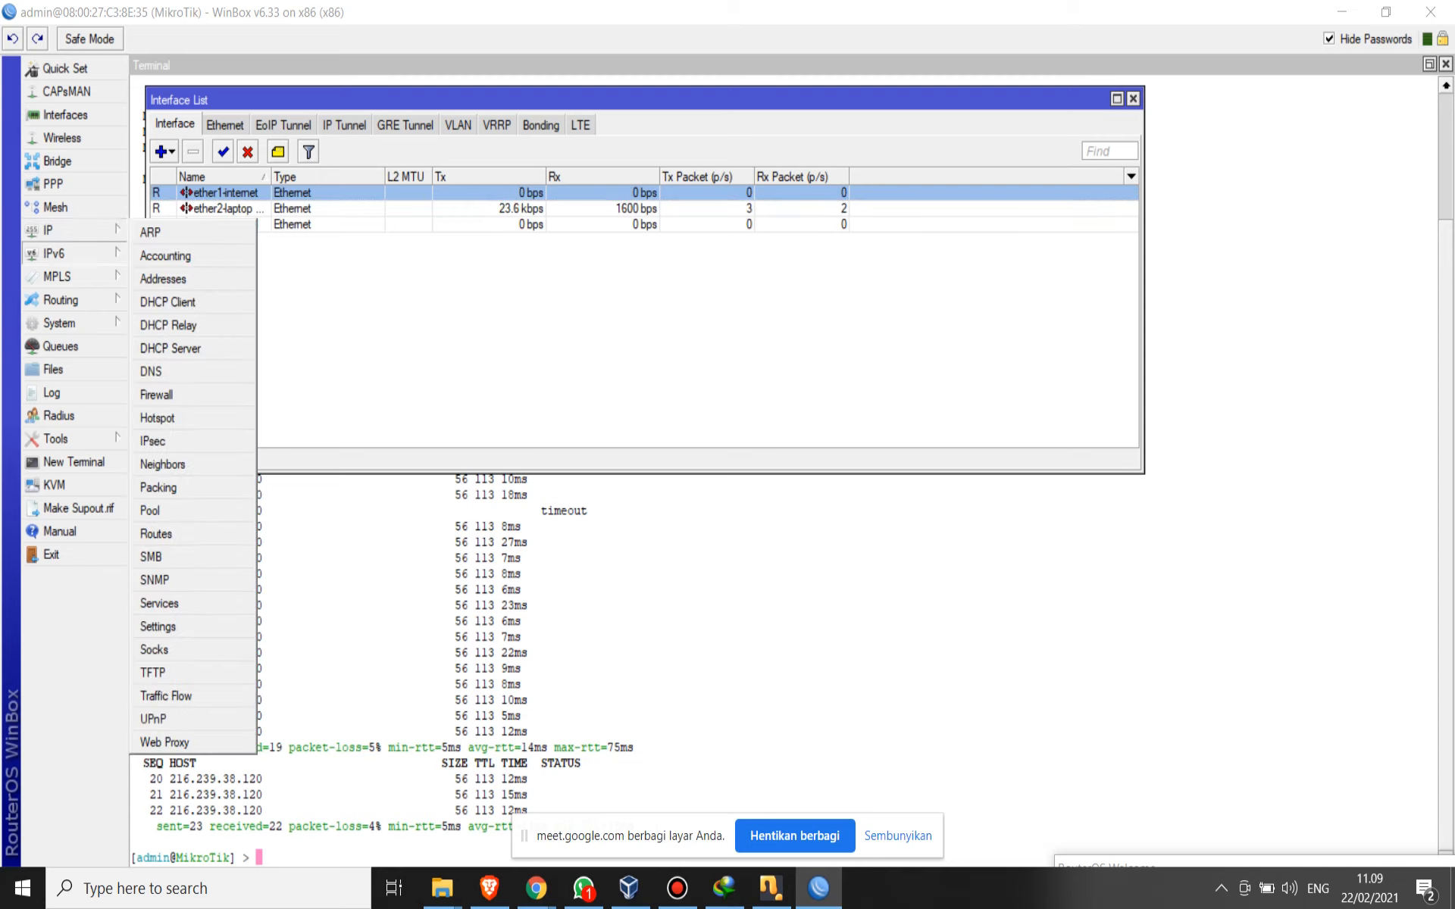
click(157, 395)
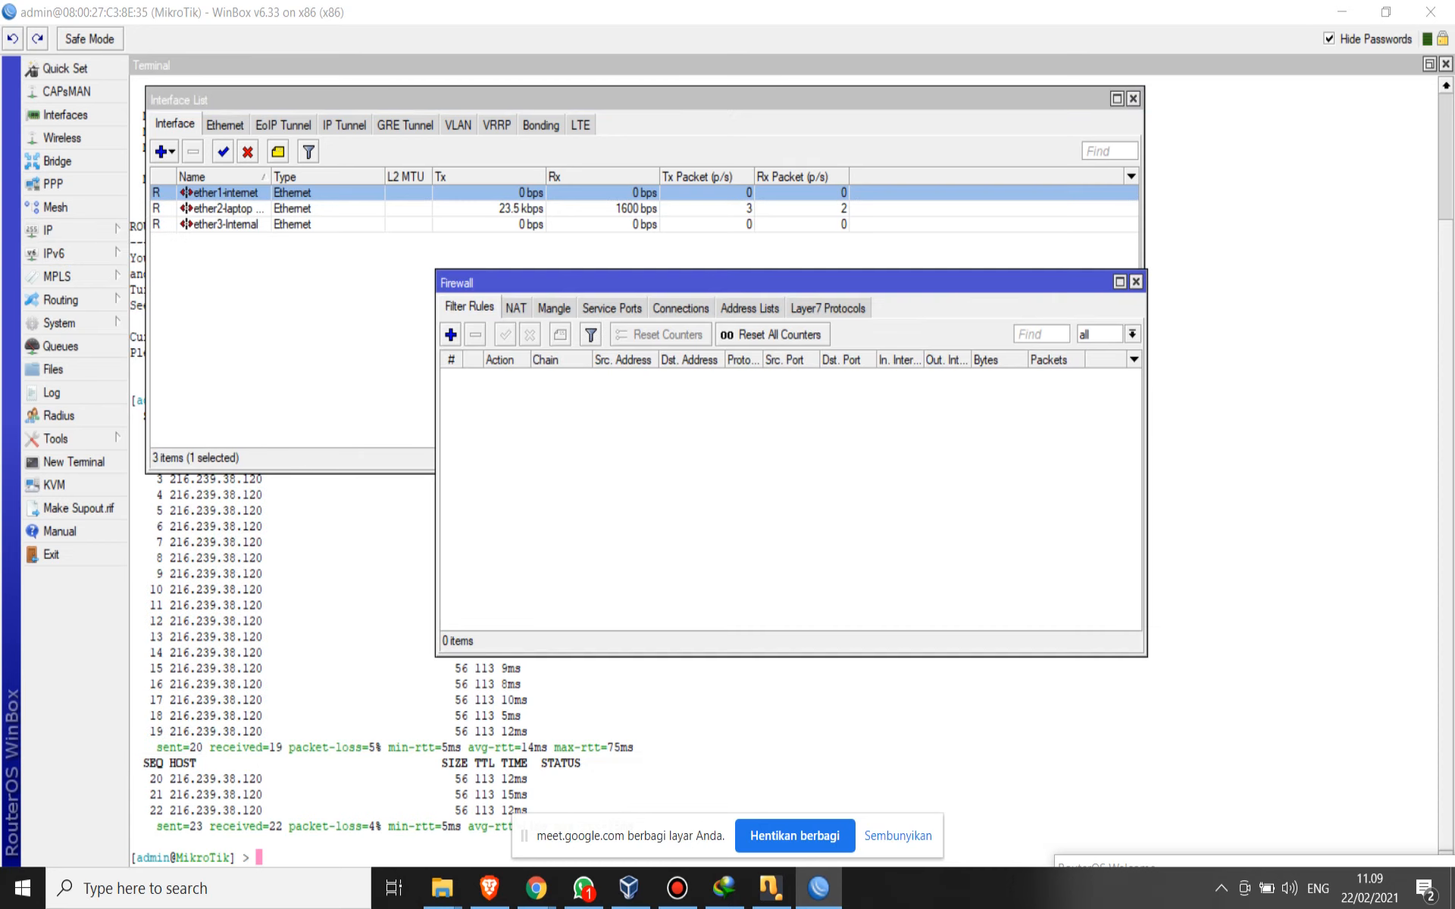
click(516, 308)
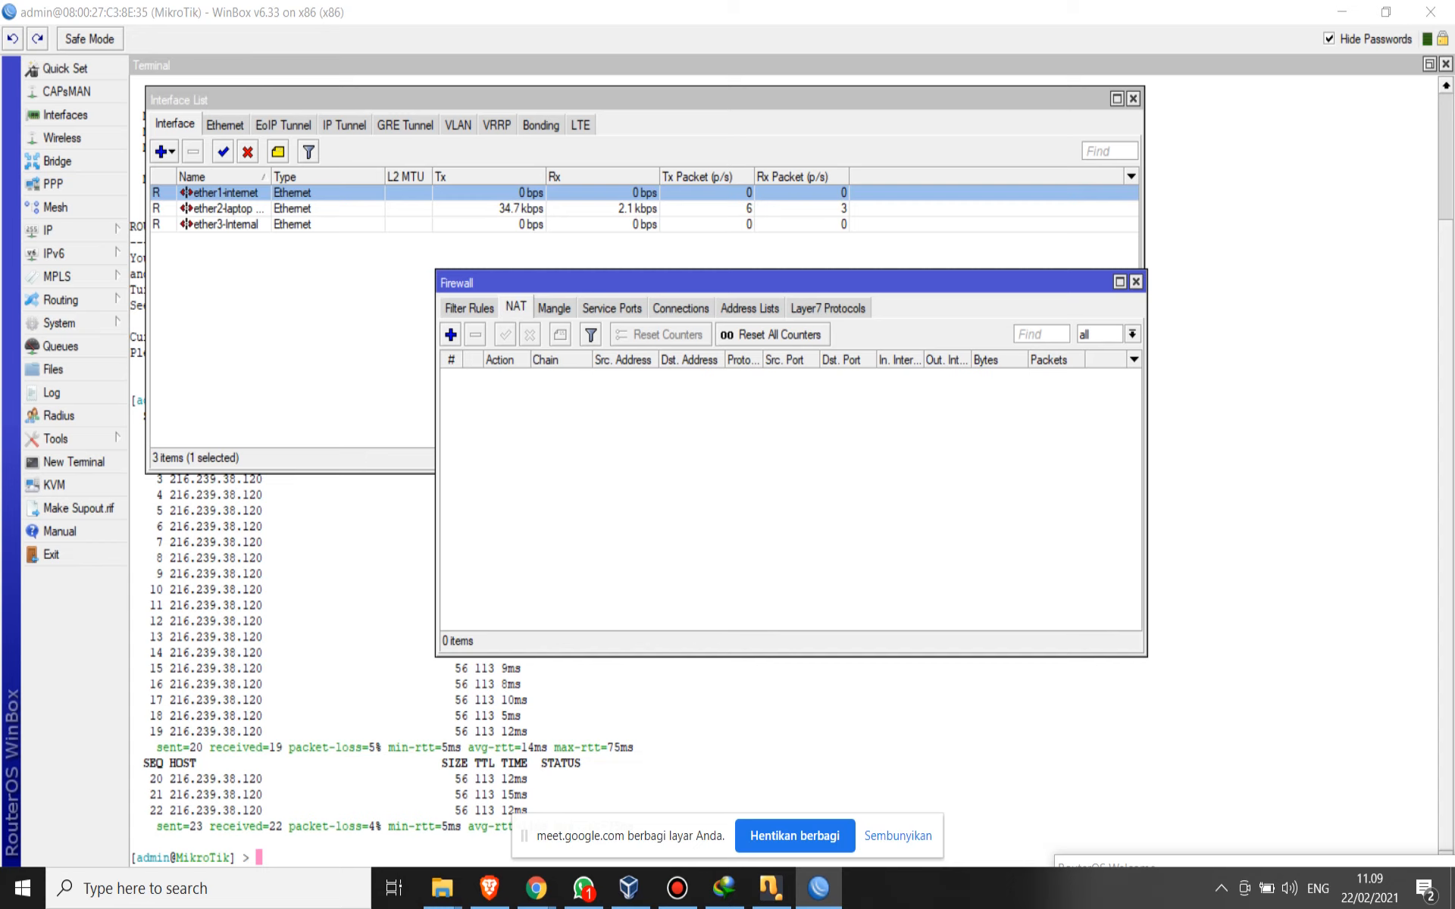
click(450, 334)
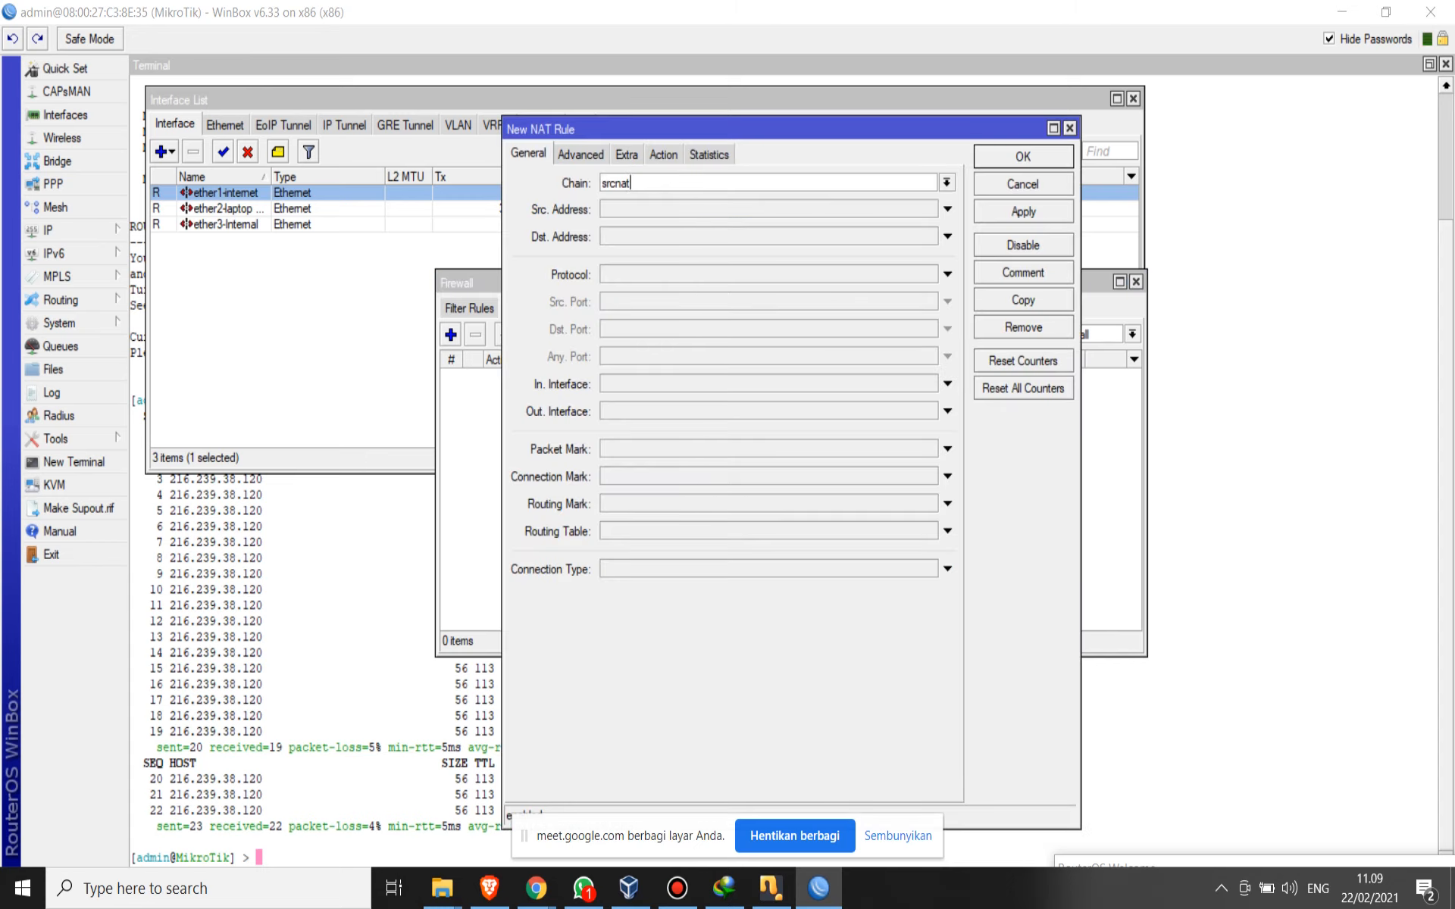
click(616, 183)
click(947, 411)
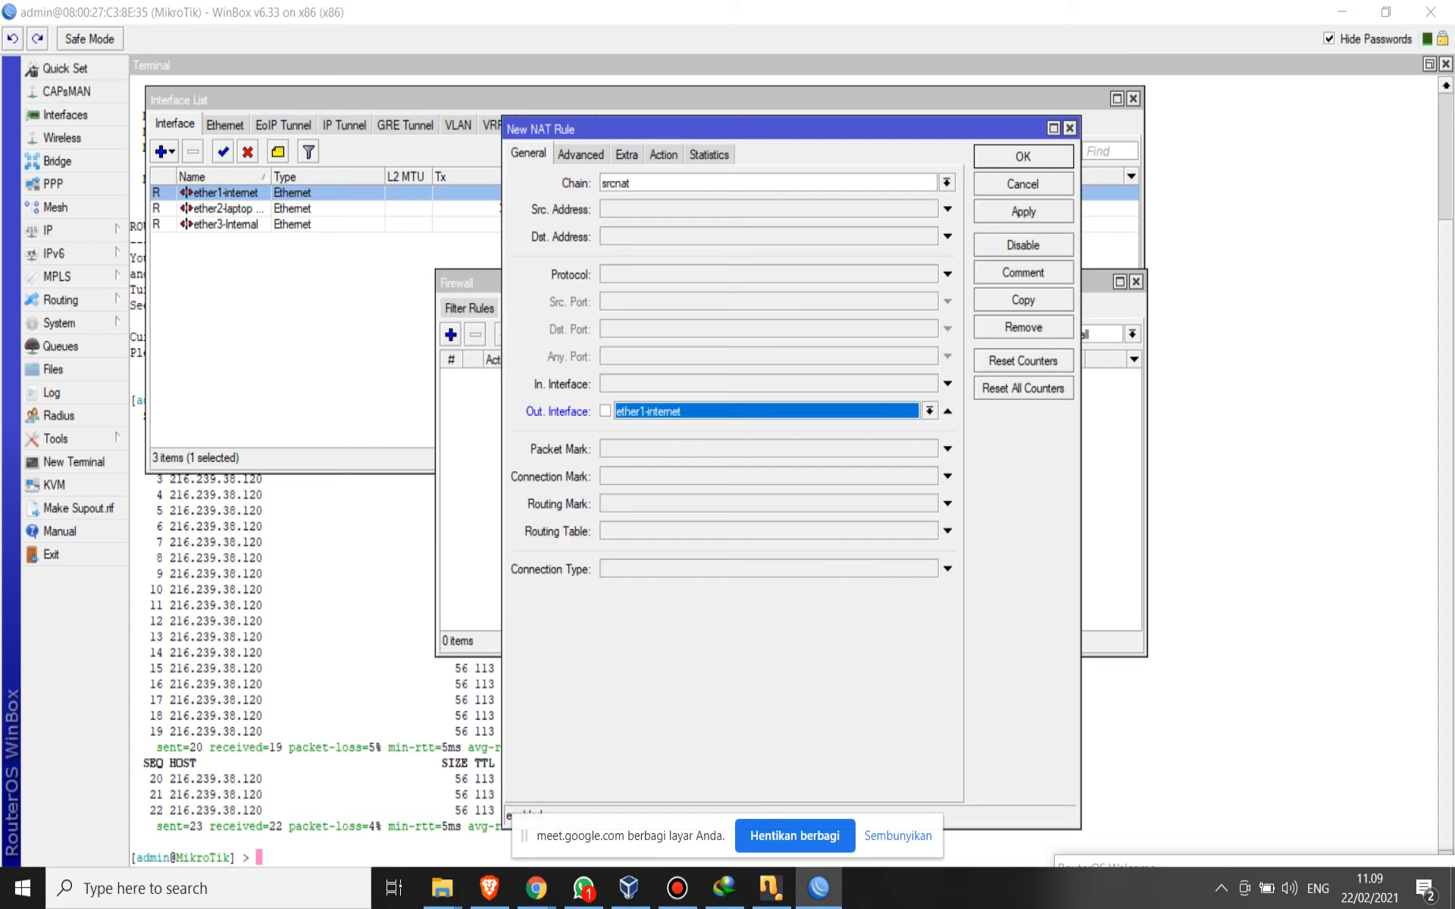
- Set the new NAT rule's action to masquerade, recheck its chain and out interface, and save the rule
click(663, 154)
click(947, 183)
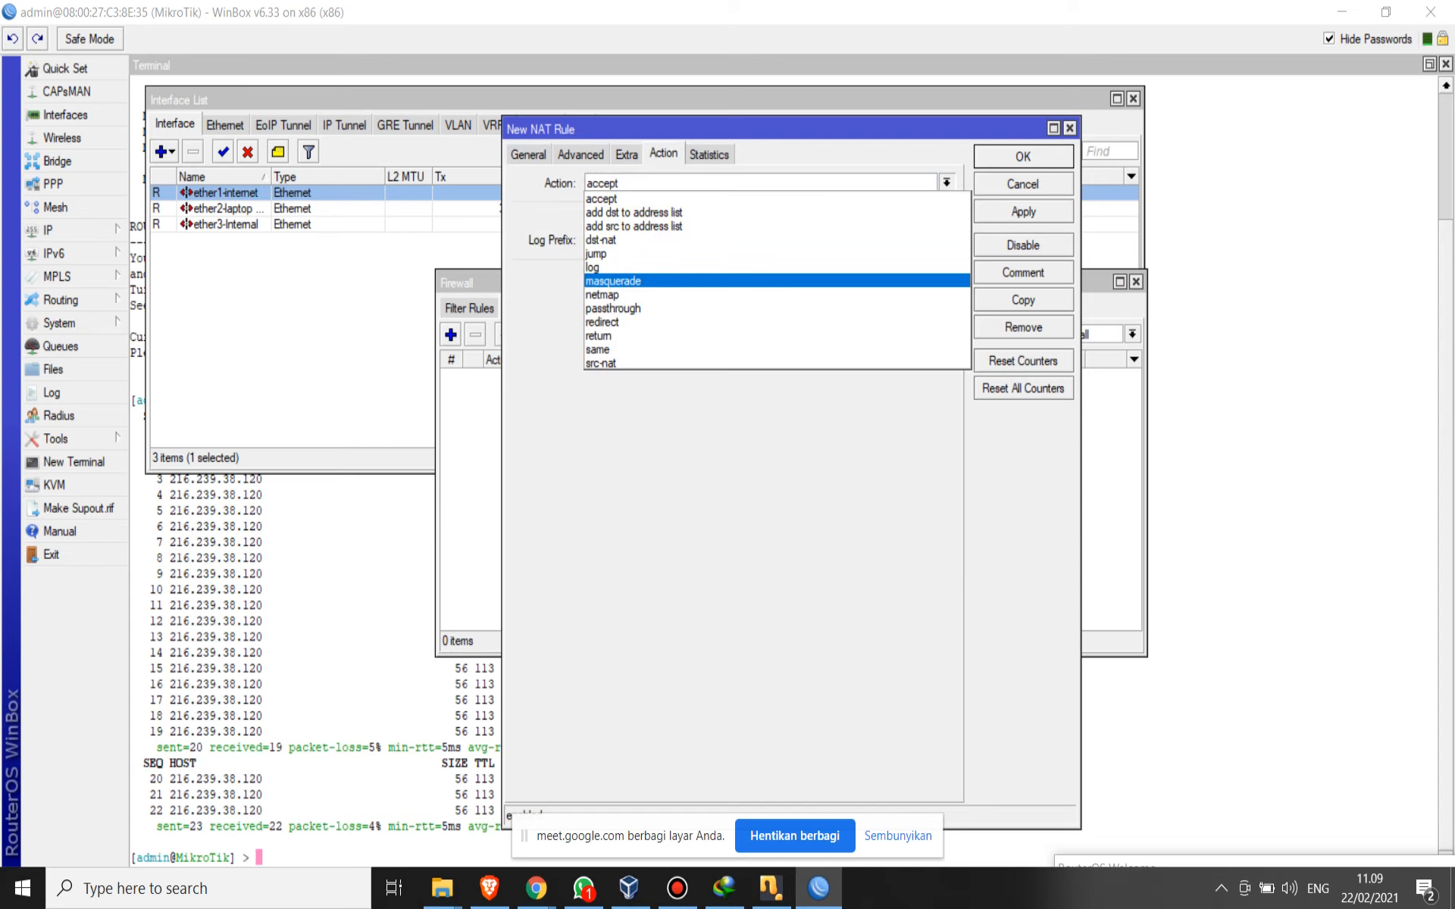
key(Return)
click(529, 155)
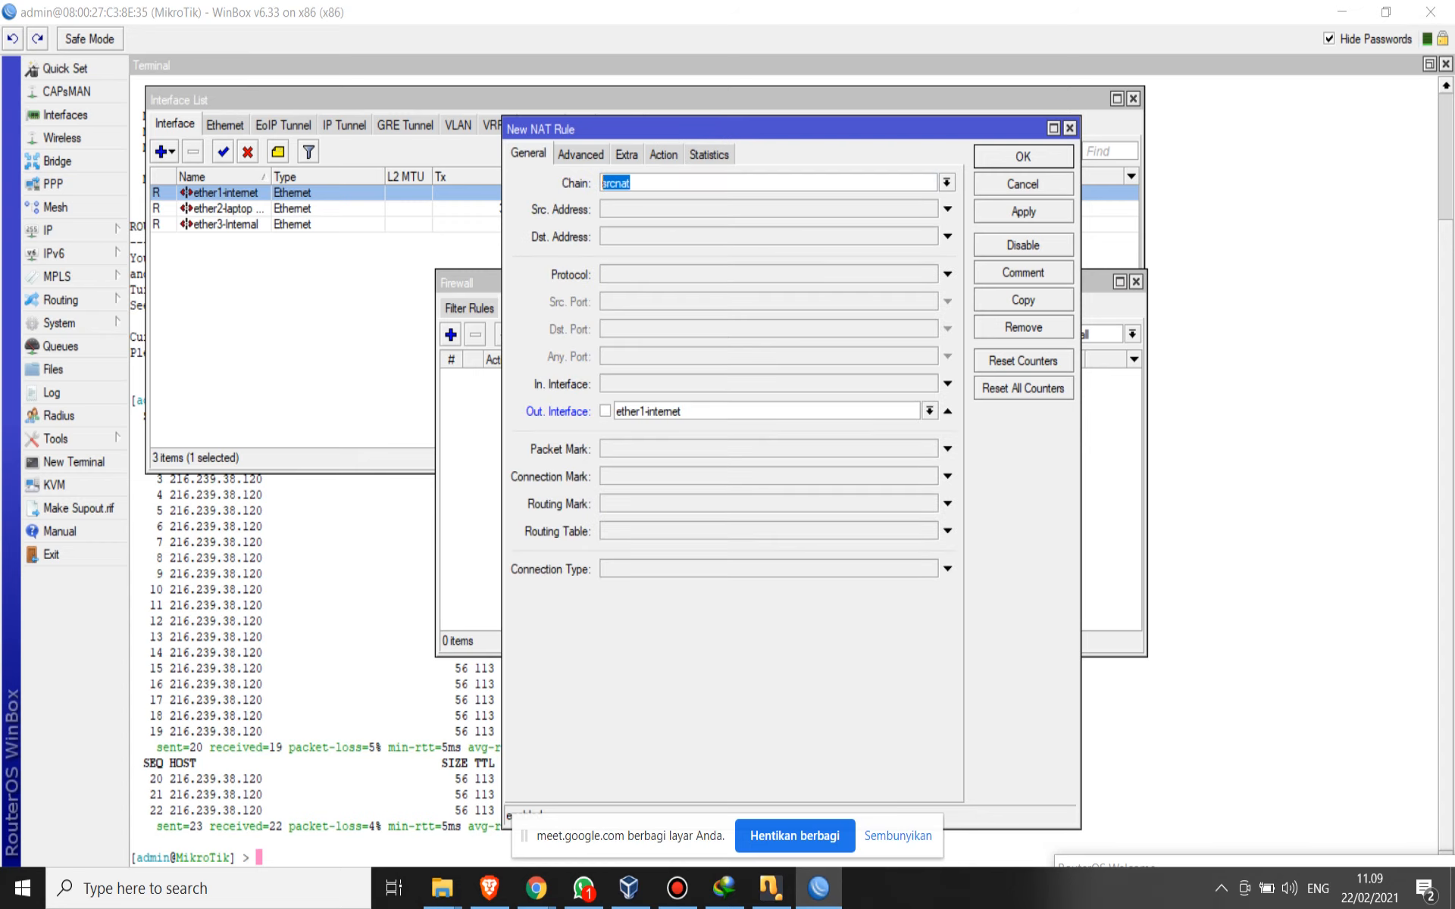
click(632, 183)
click(663, 155)
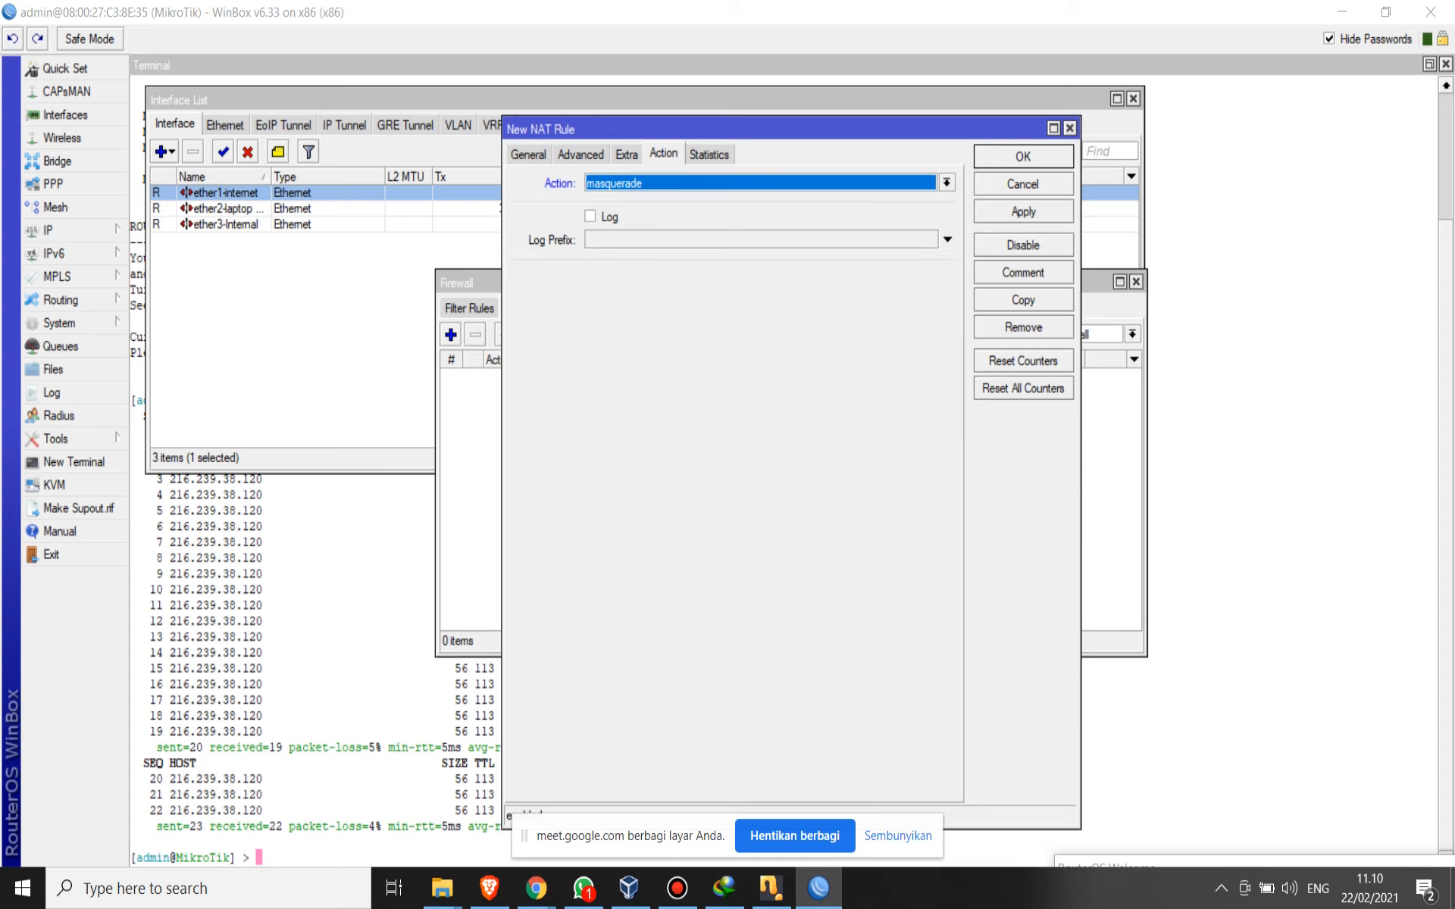
click(1023, 212)
click(1023, 156)
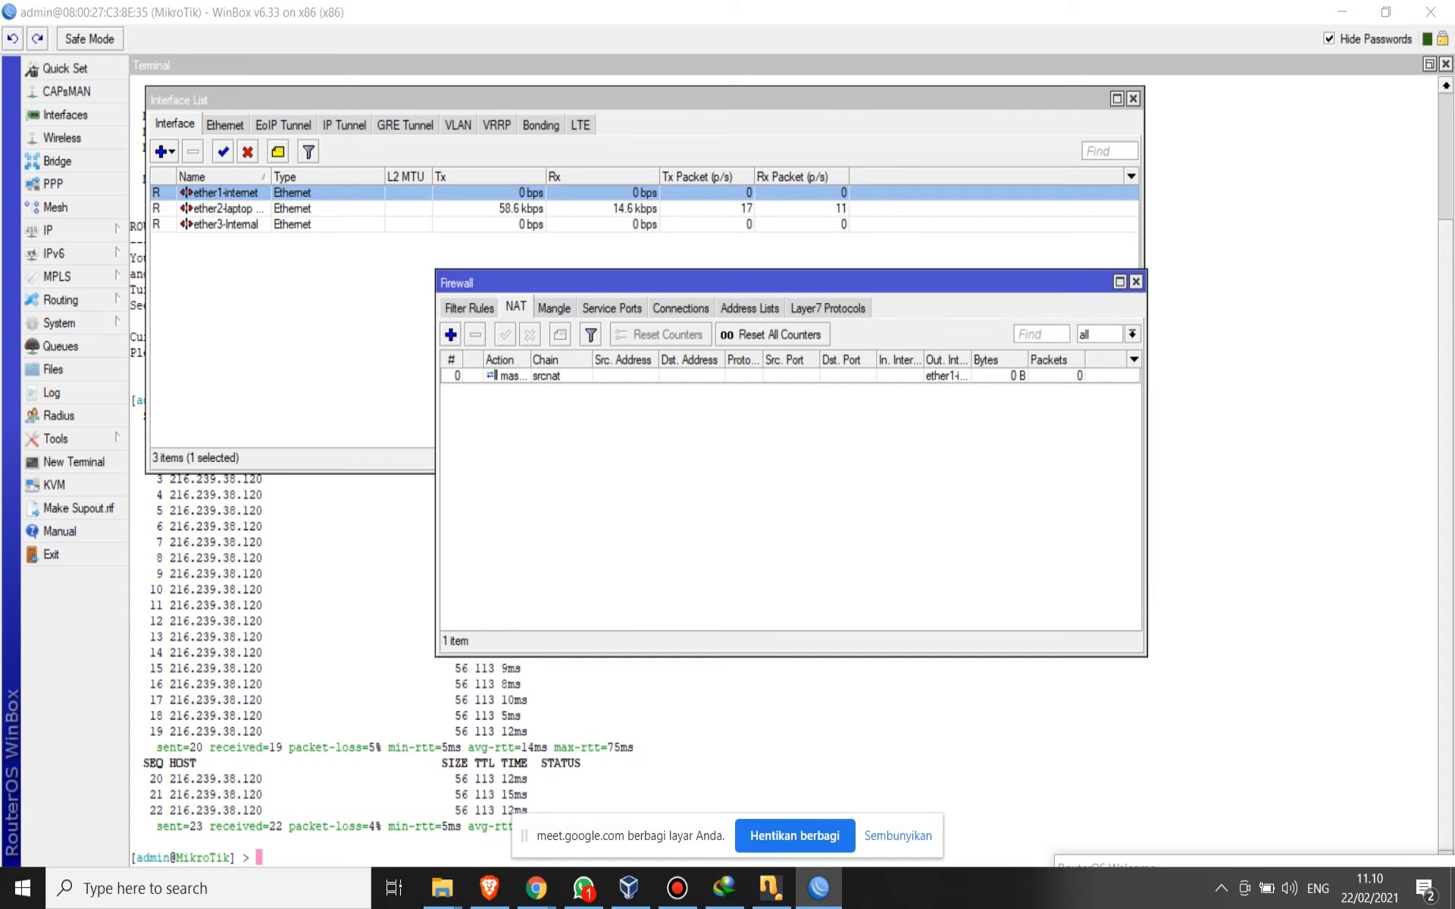
- Switch to the Google Meet call, admit the waiting participant and return to WinBox
mouse_move(535, 888)
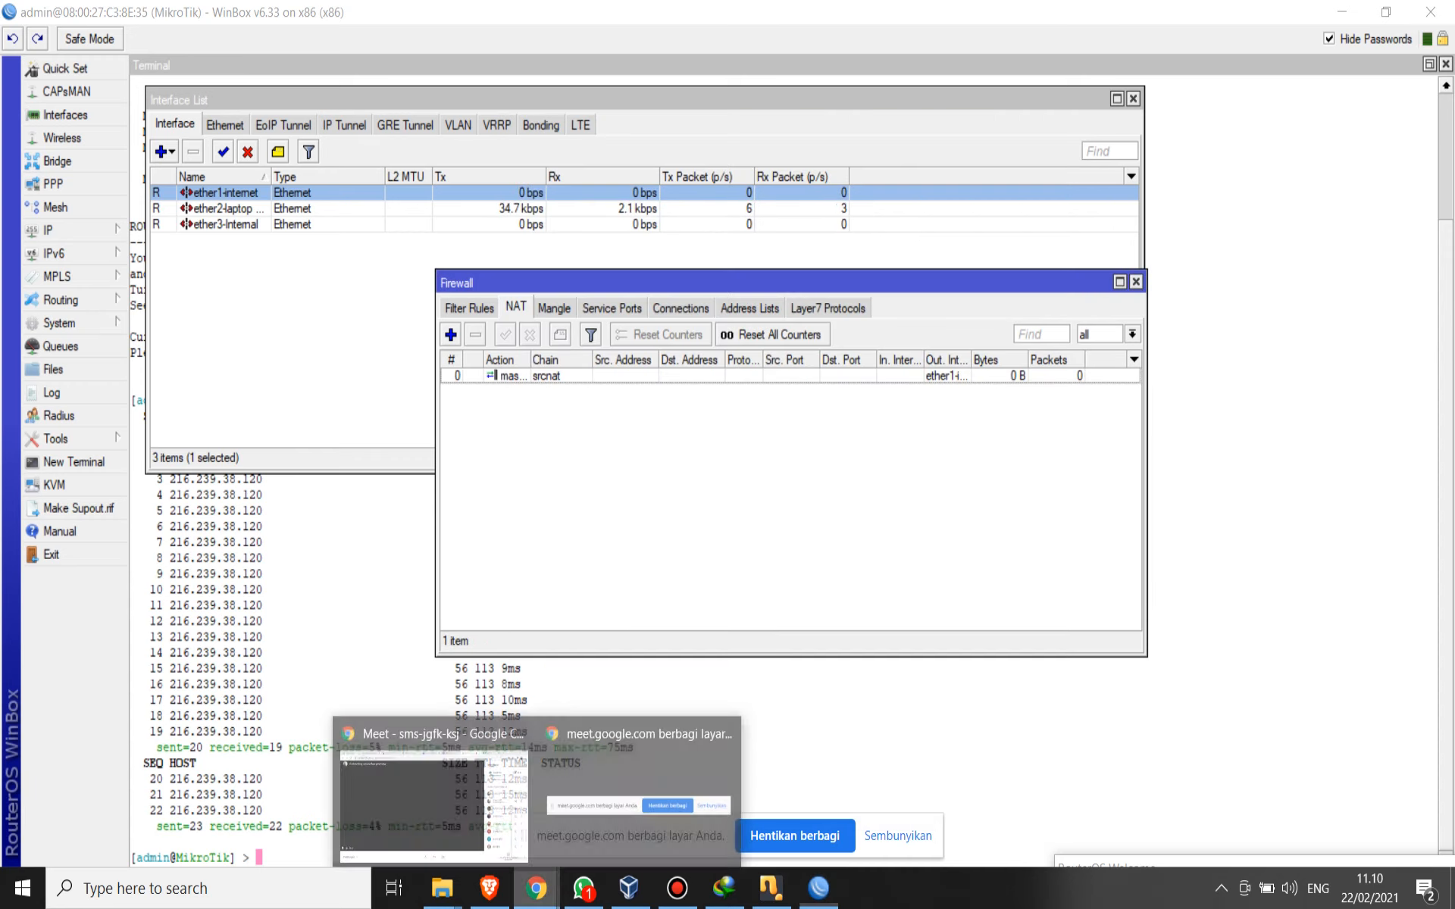
click(432, 788)
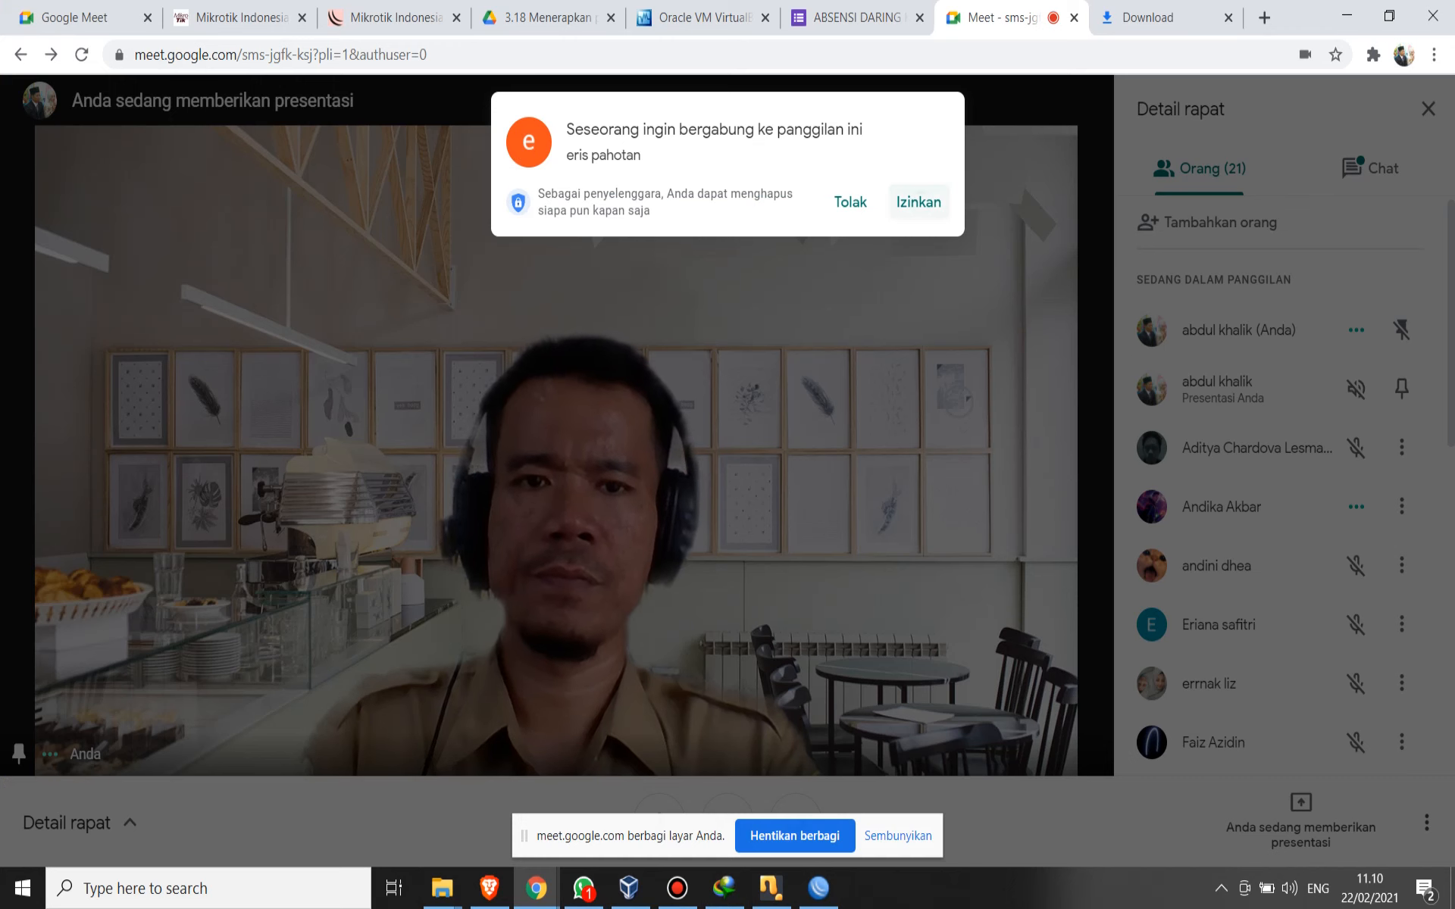
click(919, 202)
click(818, 888)
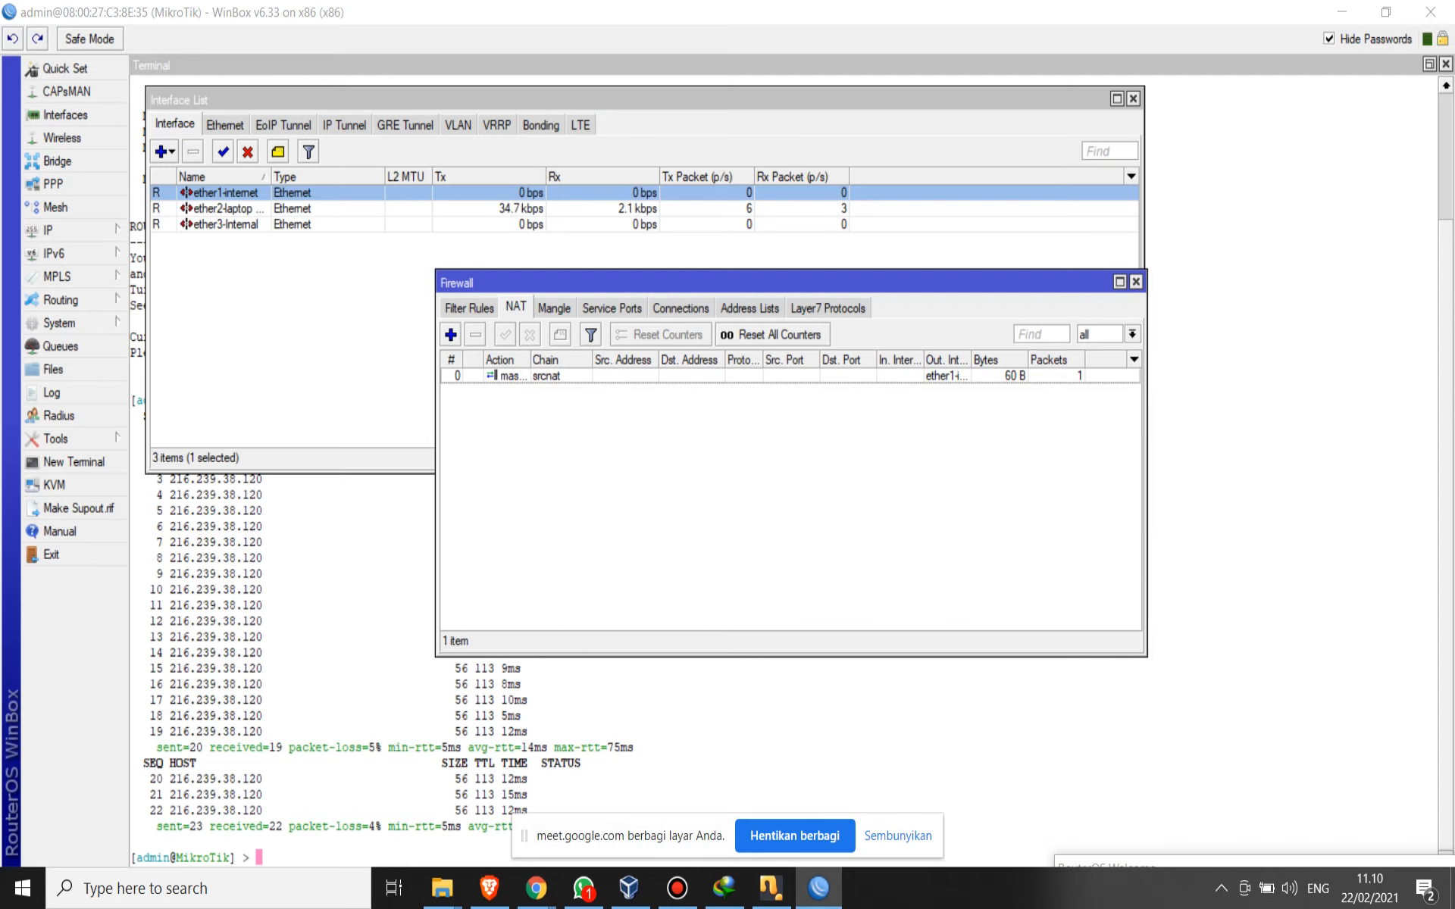
- Close the firewall window and select the ether3-Internal interface in the interface list
click(1134, 282)
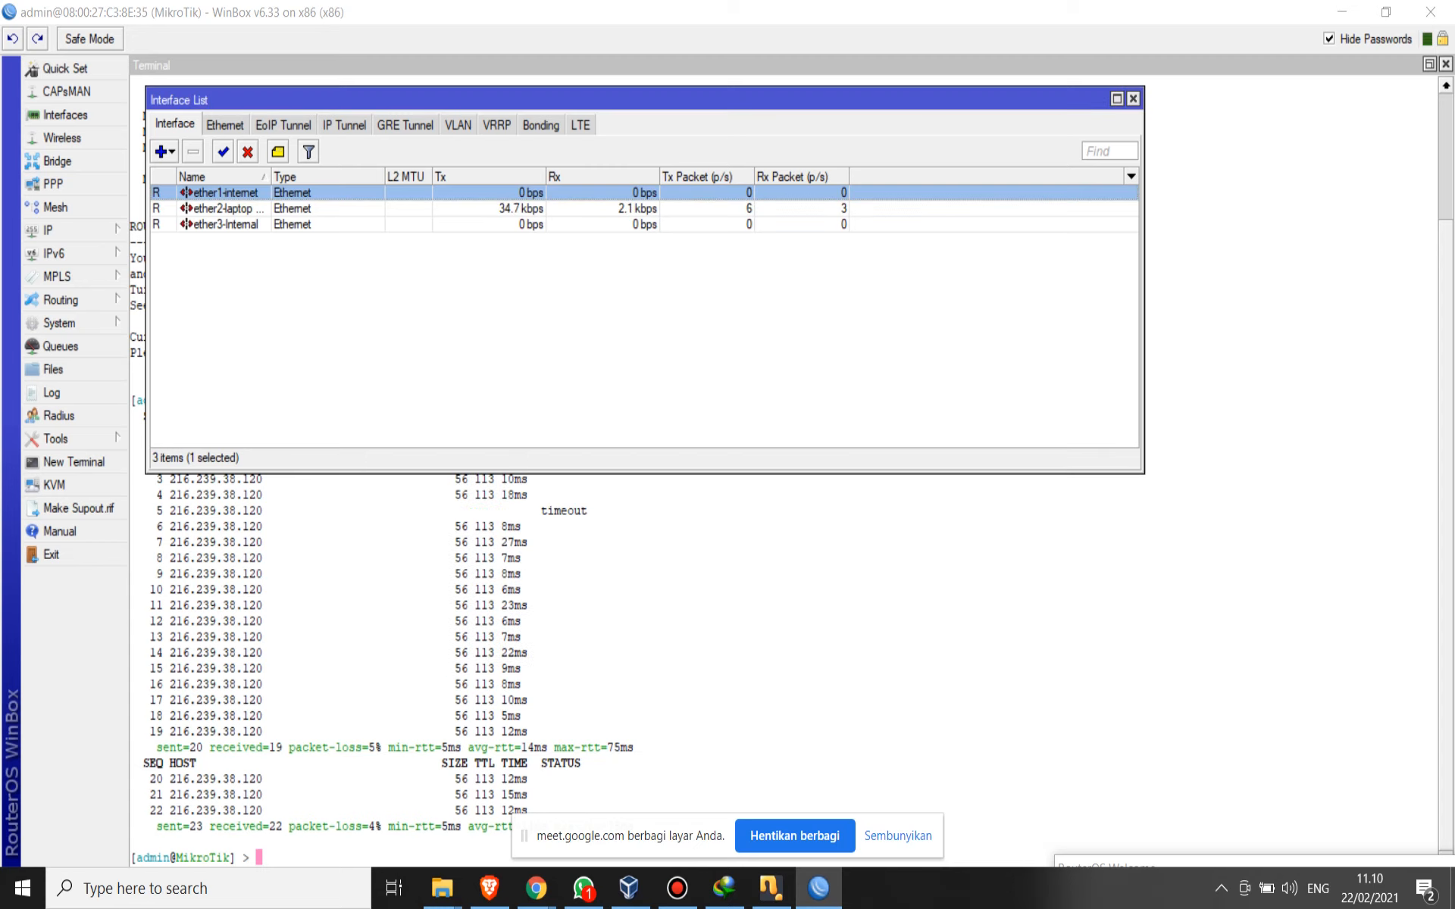
click(758, 318)
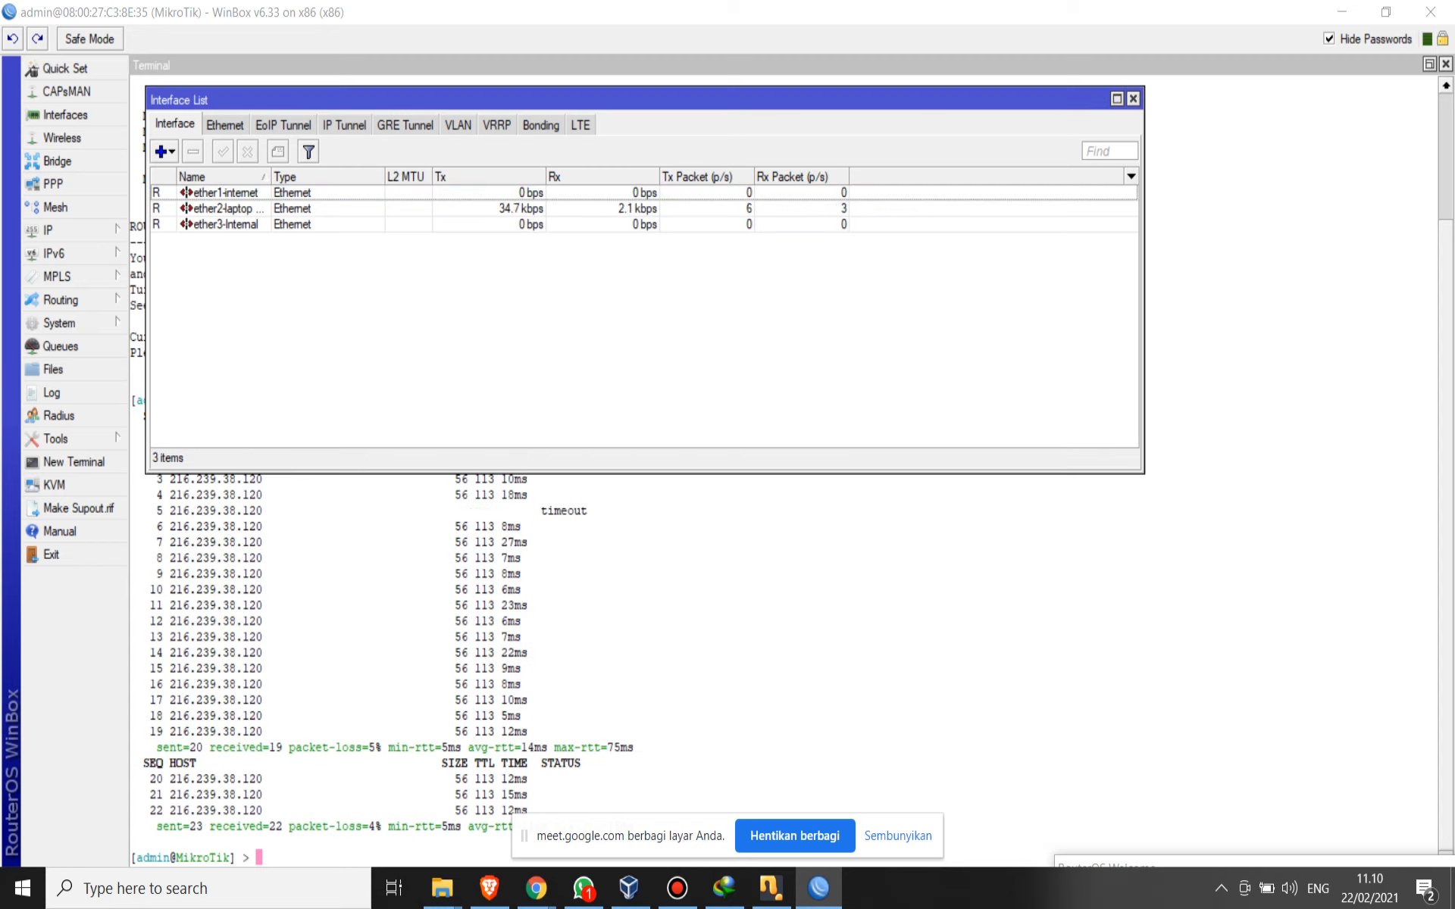
click(226, 225)
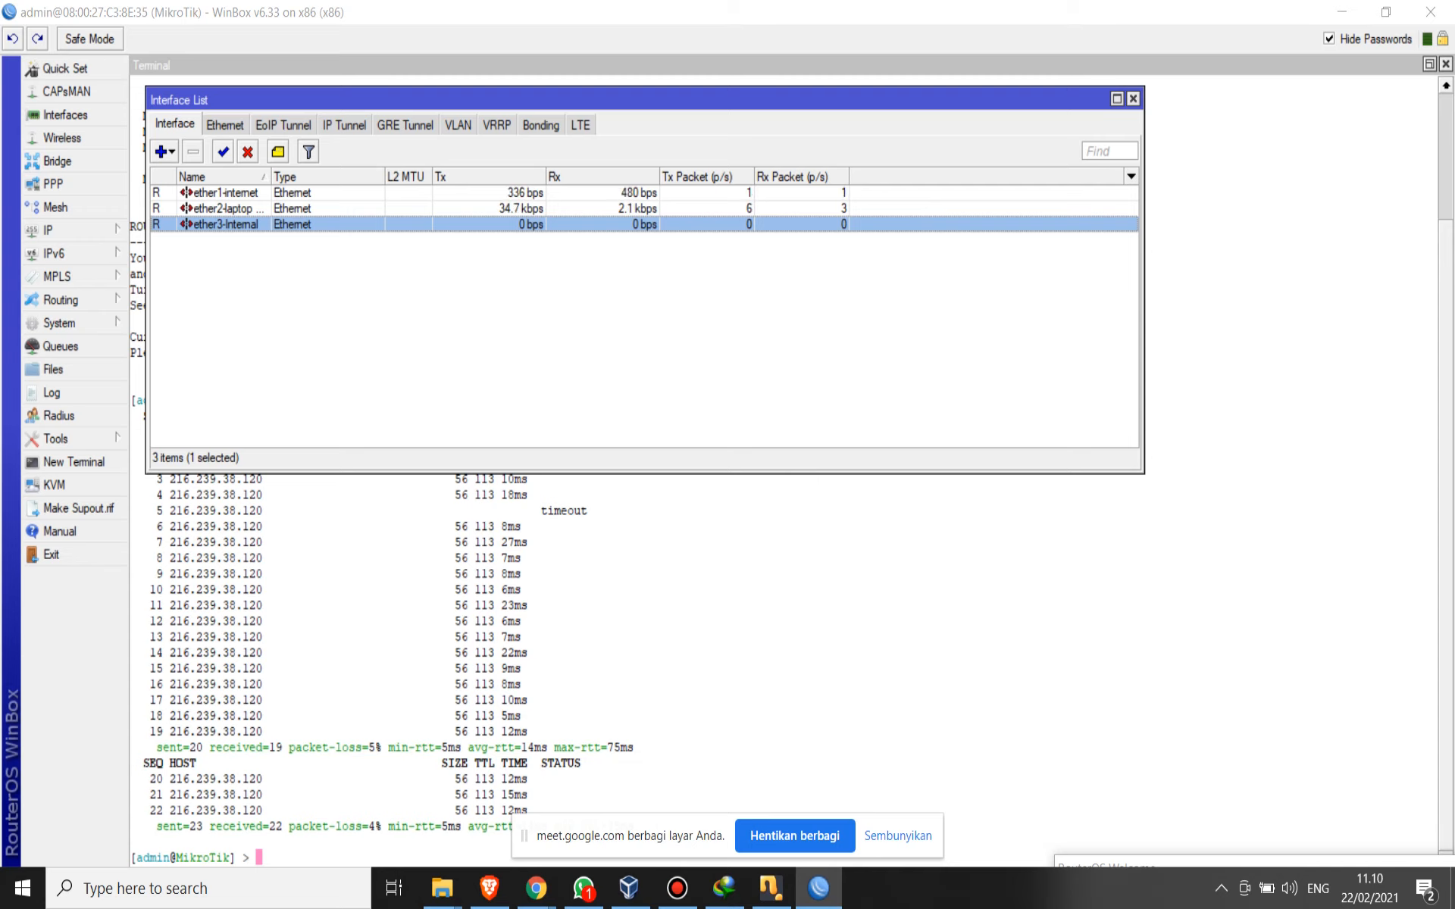
- Start the DHCP server setup and choose ether2-laptop ROG as the DHCP server interface
click(228, 208)
click(227, 224)
click(227, 209)
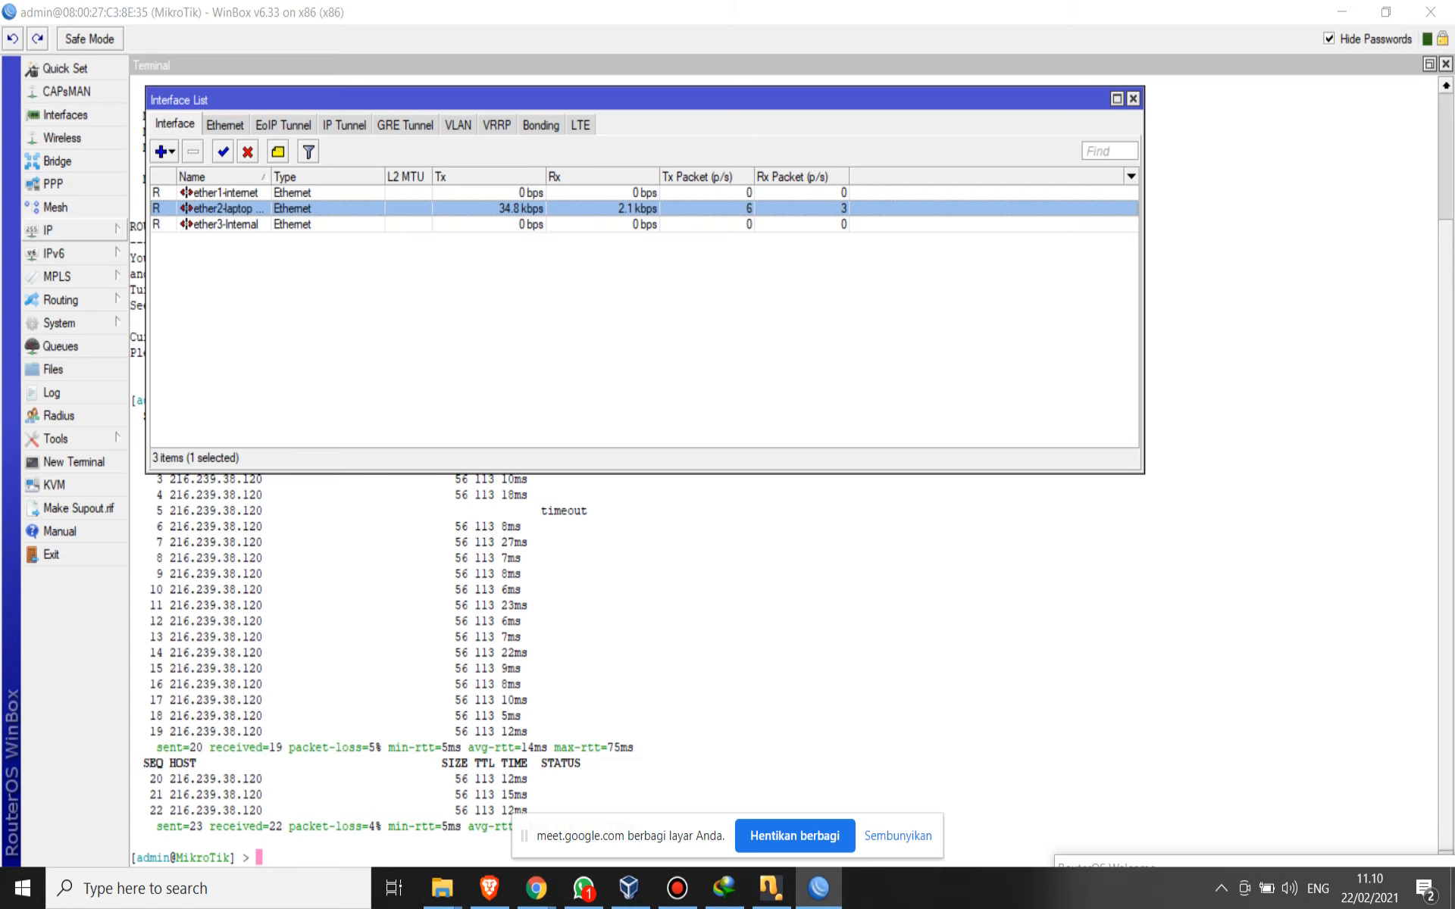
click(72, 230)
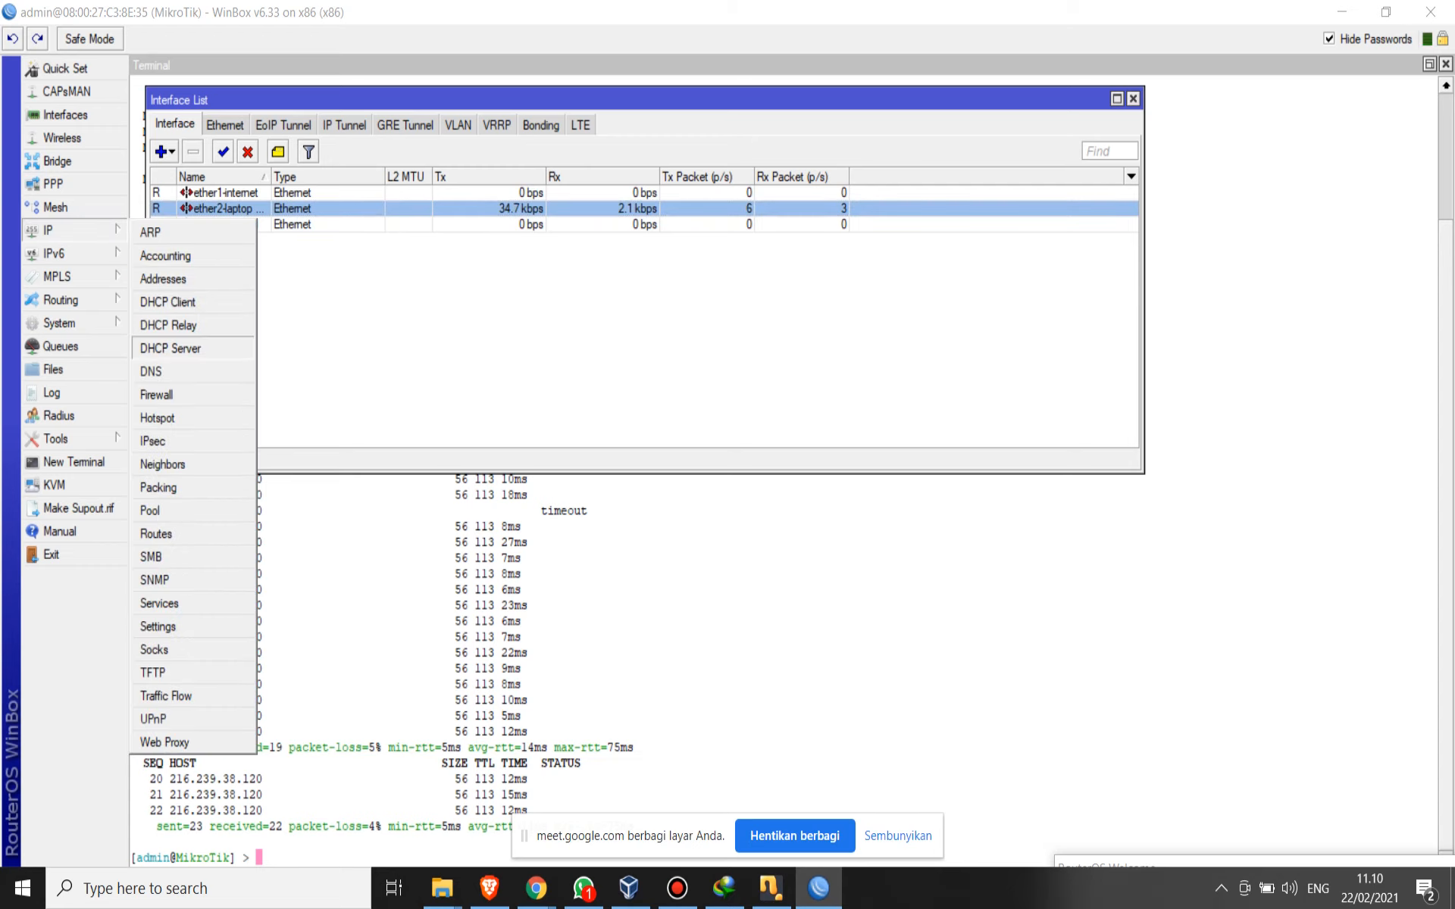
click(170, 348)
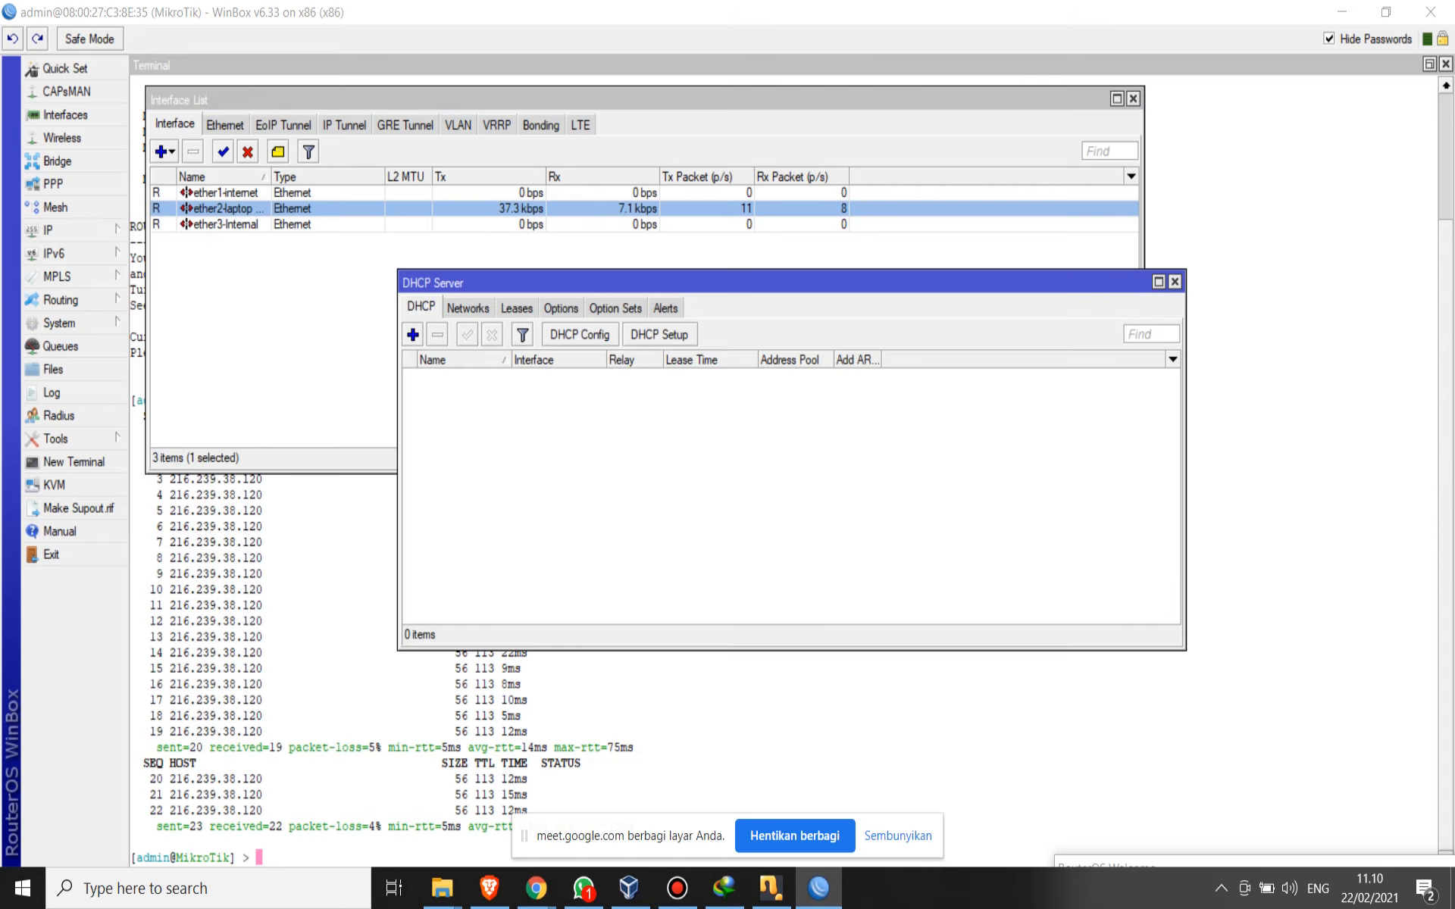
click(659, 335)
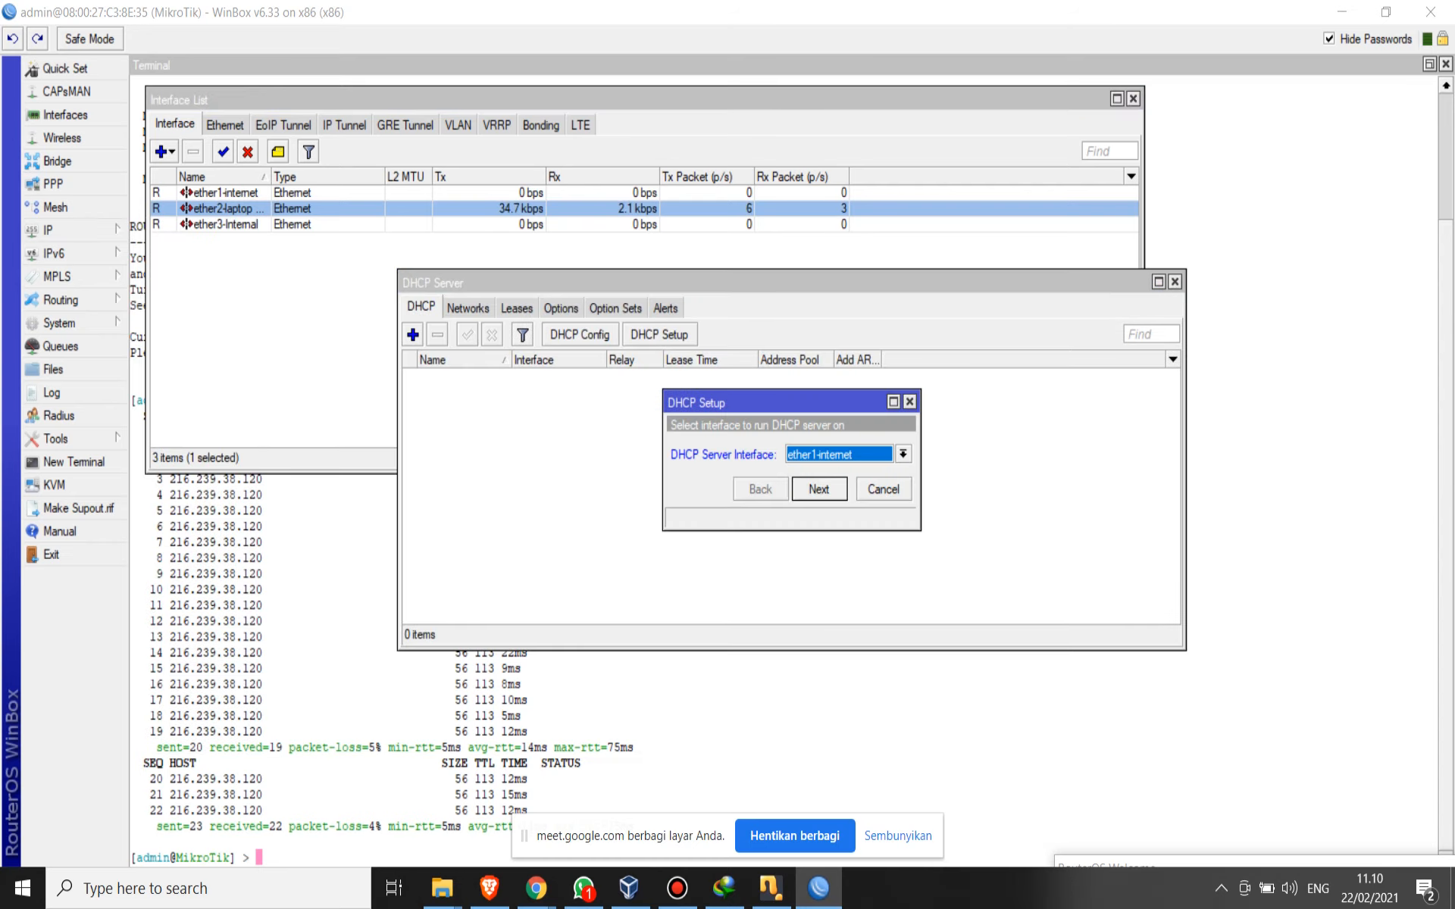
click(903, 455)
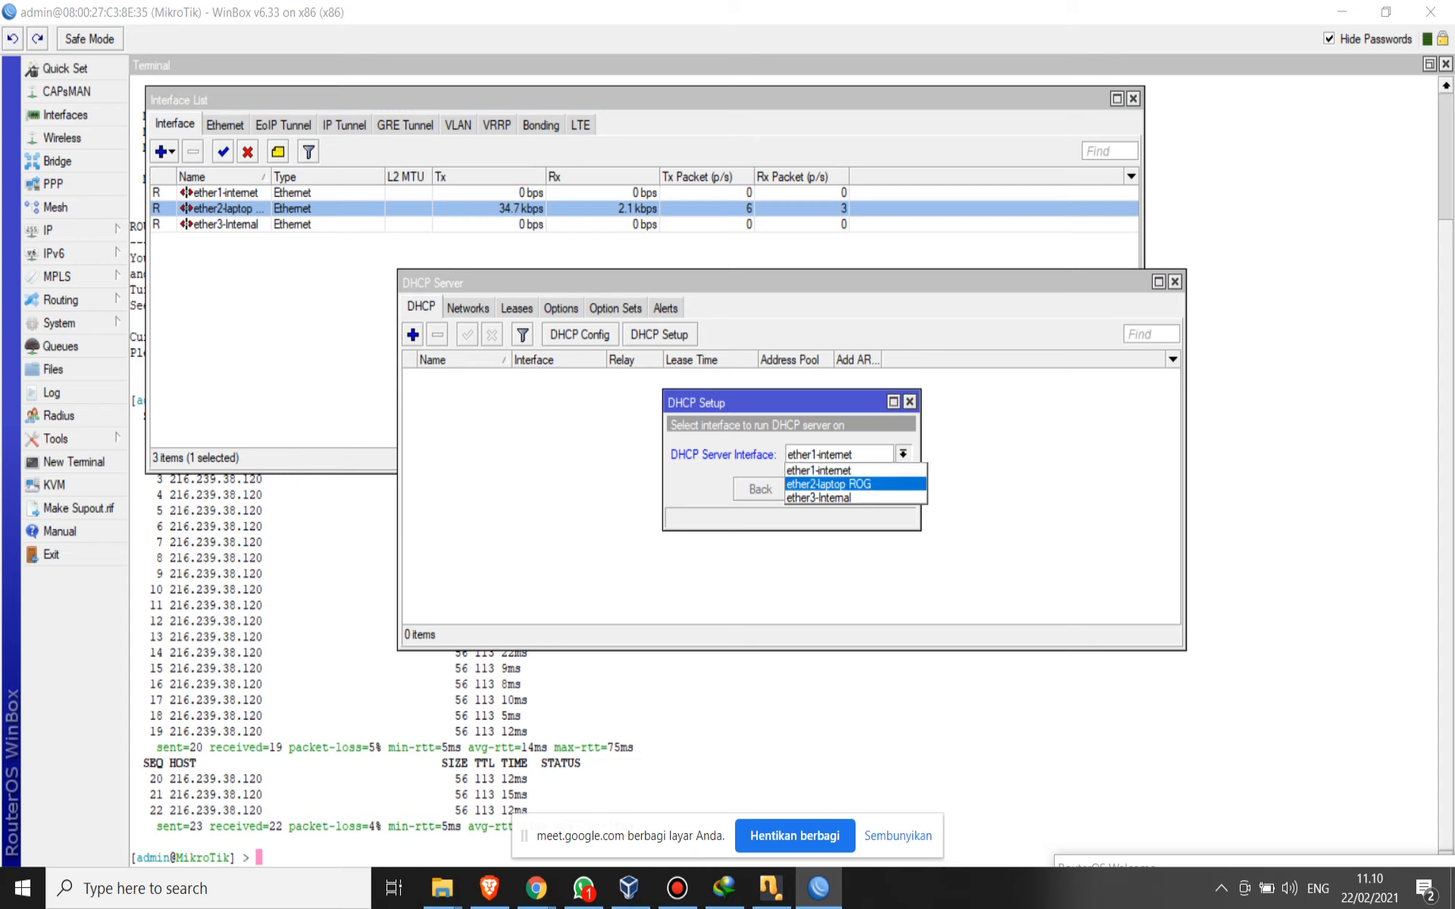
click(829, 484)
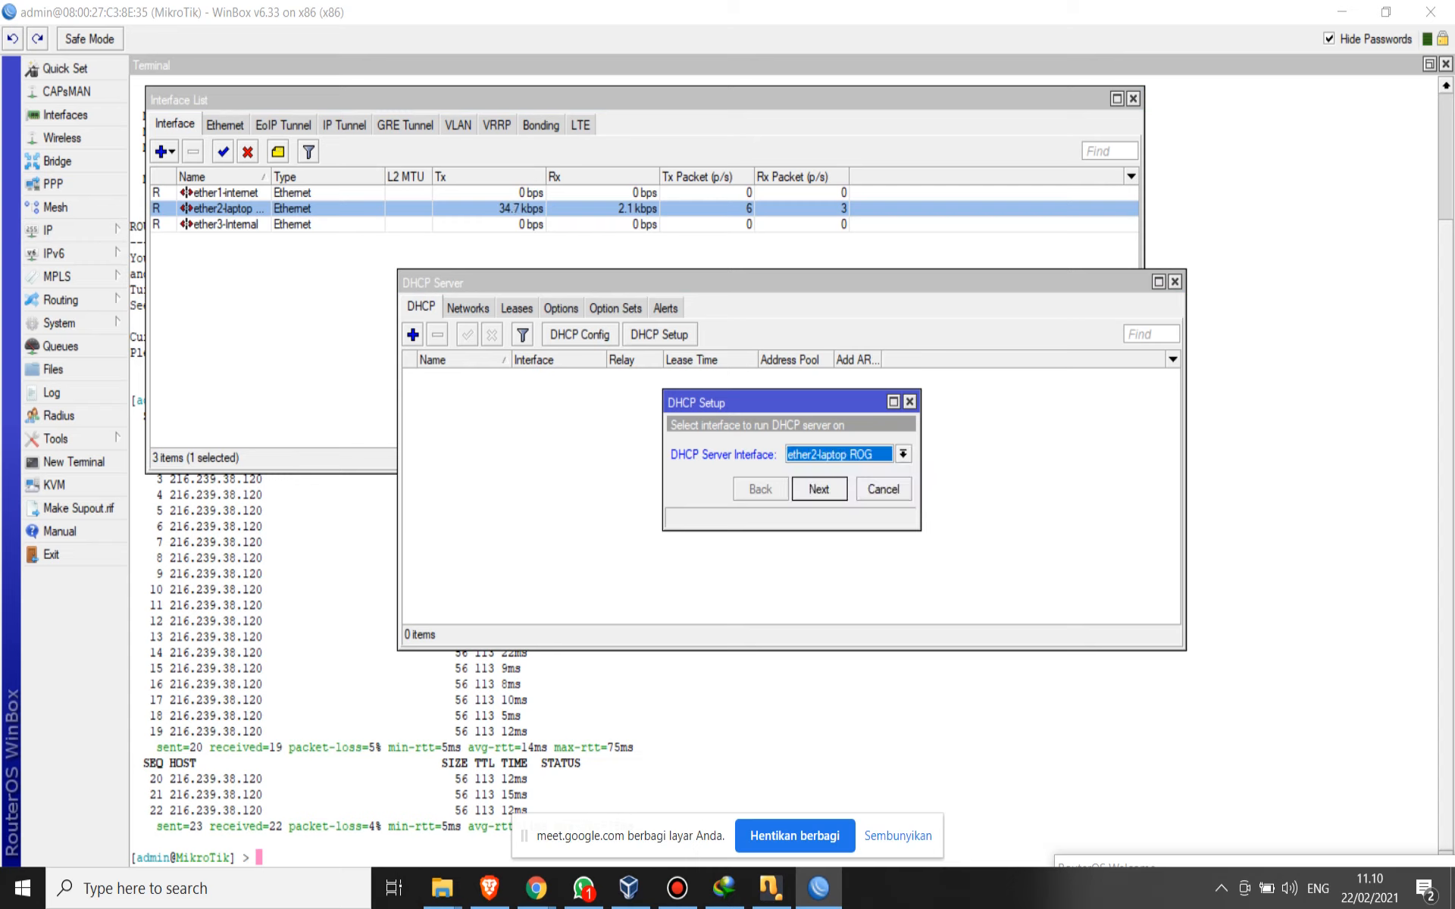
key(Return)
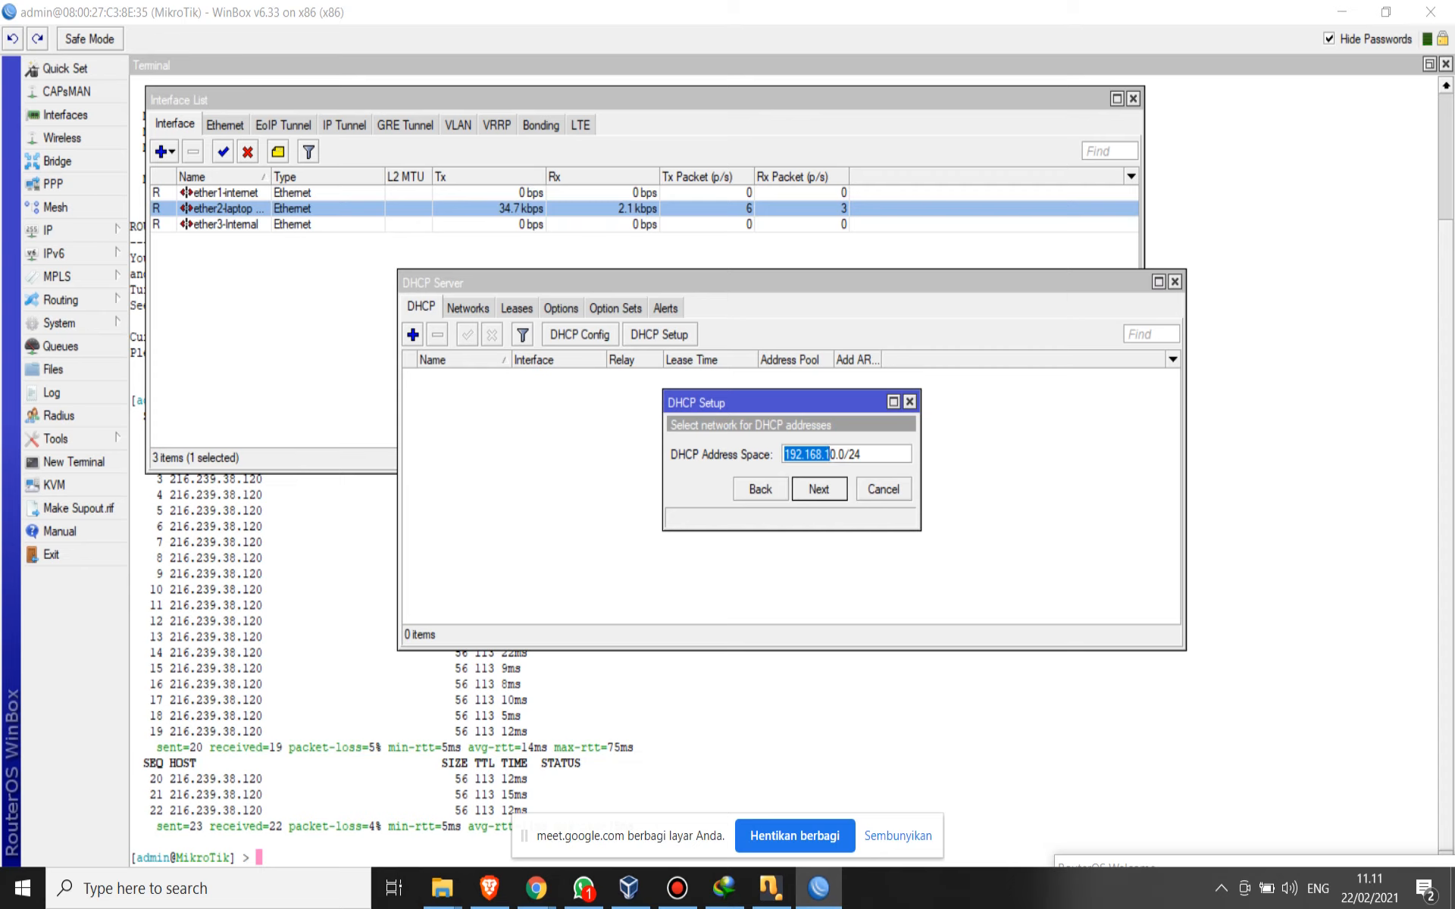
- Accept the DHCP address space 192.168.10.0/24, the proposed gateway and the address pool 192.168.10.2-192.168.10.254
drag(863, 455, 783, 455)
key(Return)
key(Return)
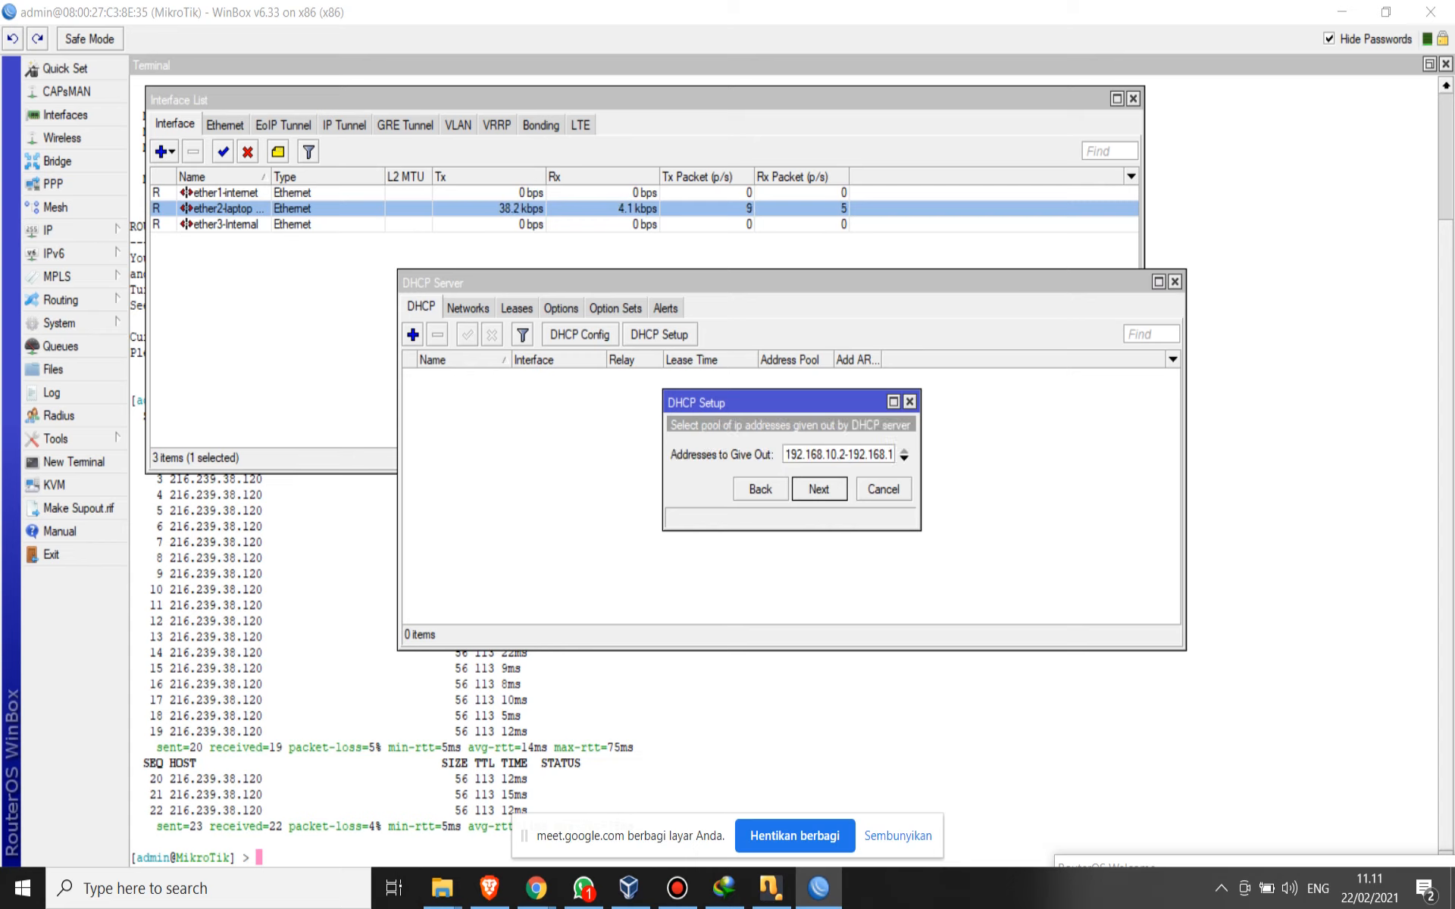
double_click(838, 455)
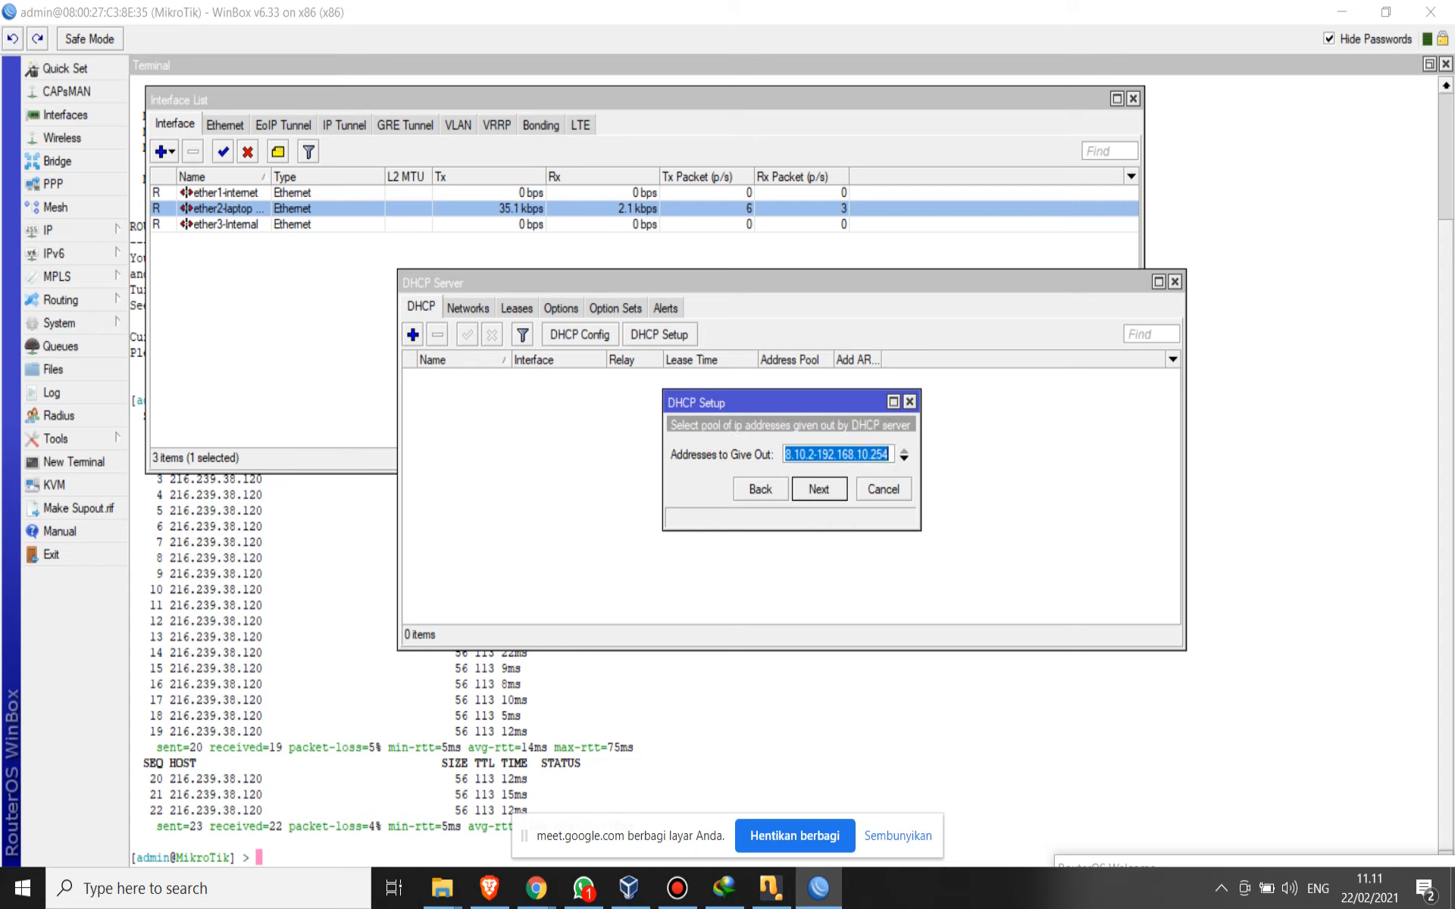
click(872, 454)
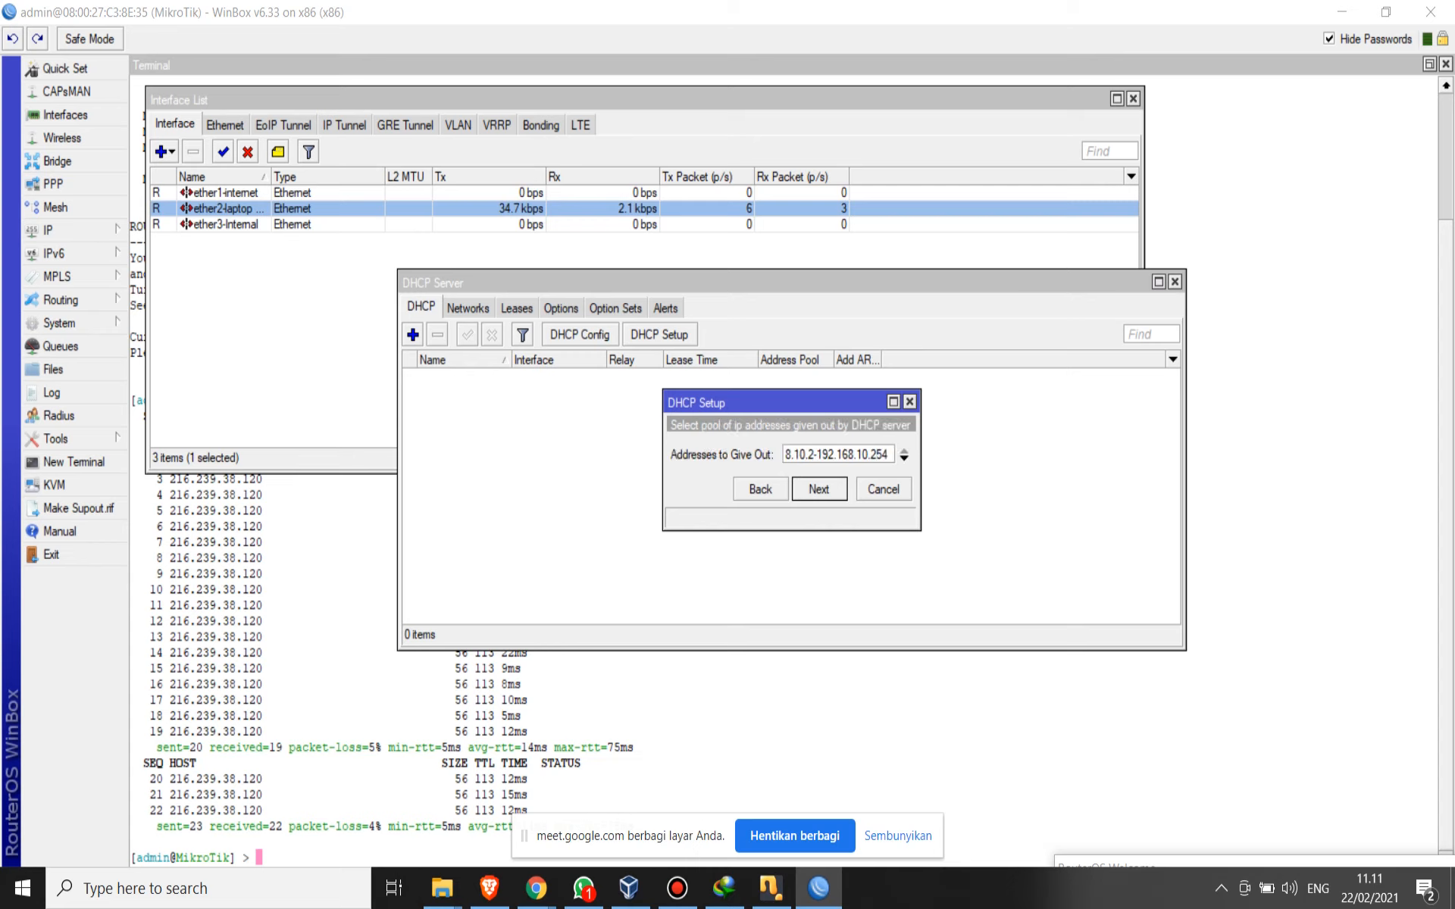
drag(884, 454, 794, 454)
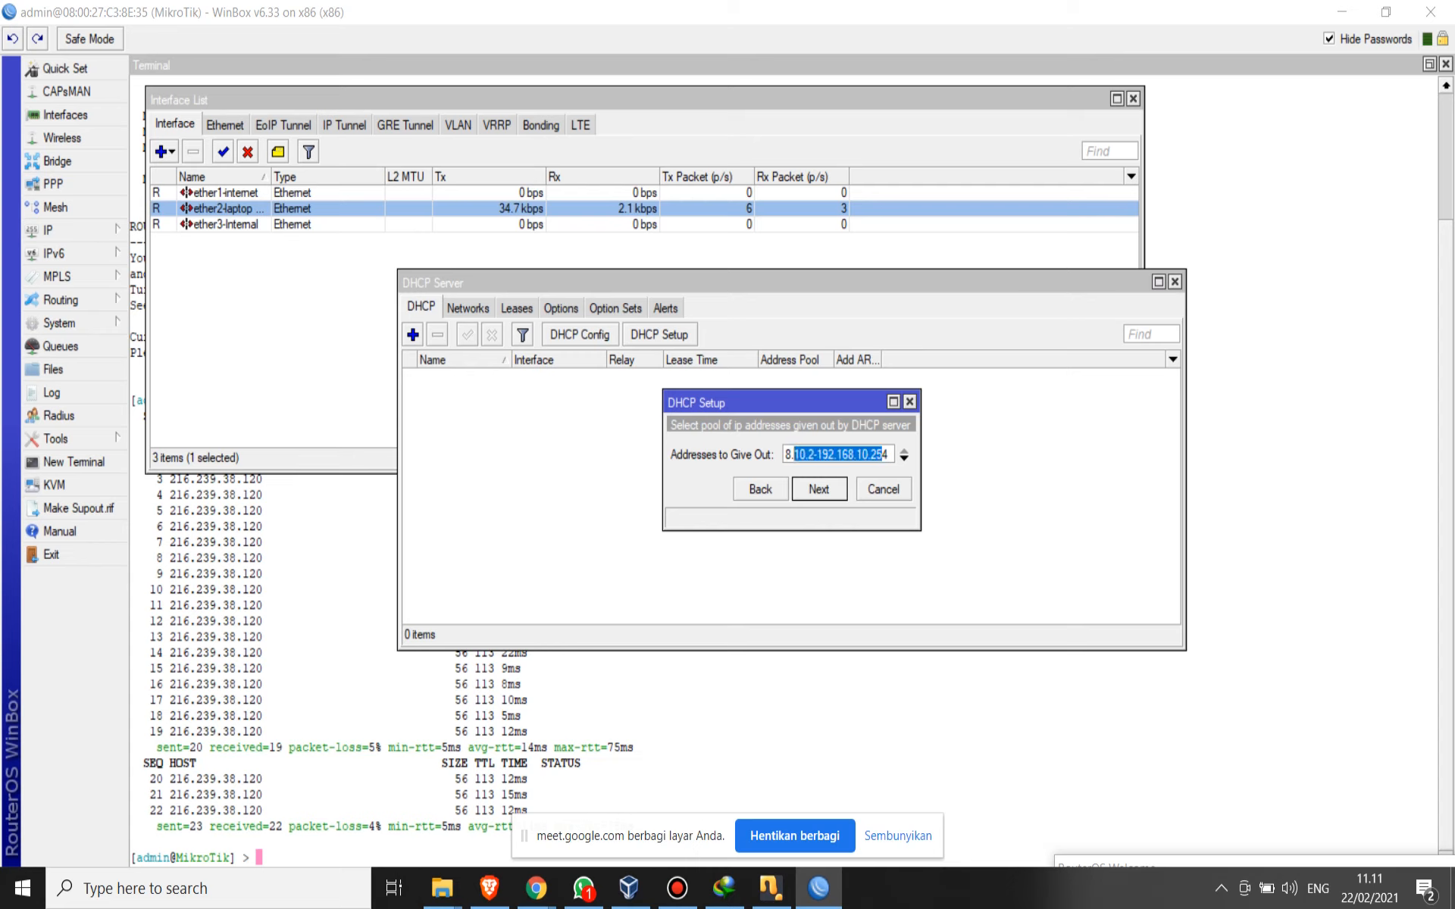
drag(889, 454, 781, 454)
click(819, 490)
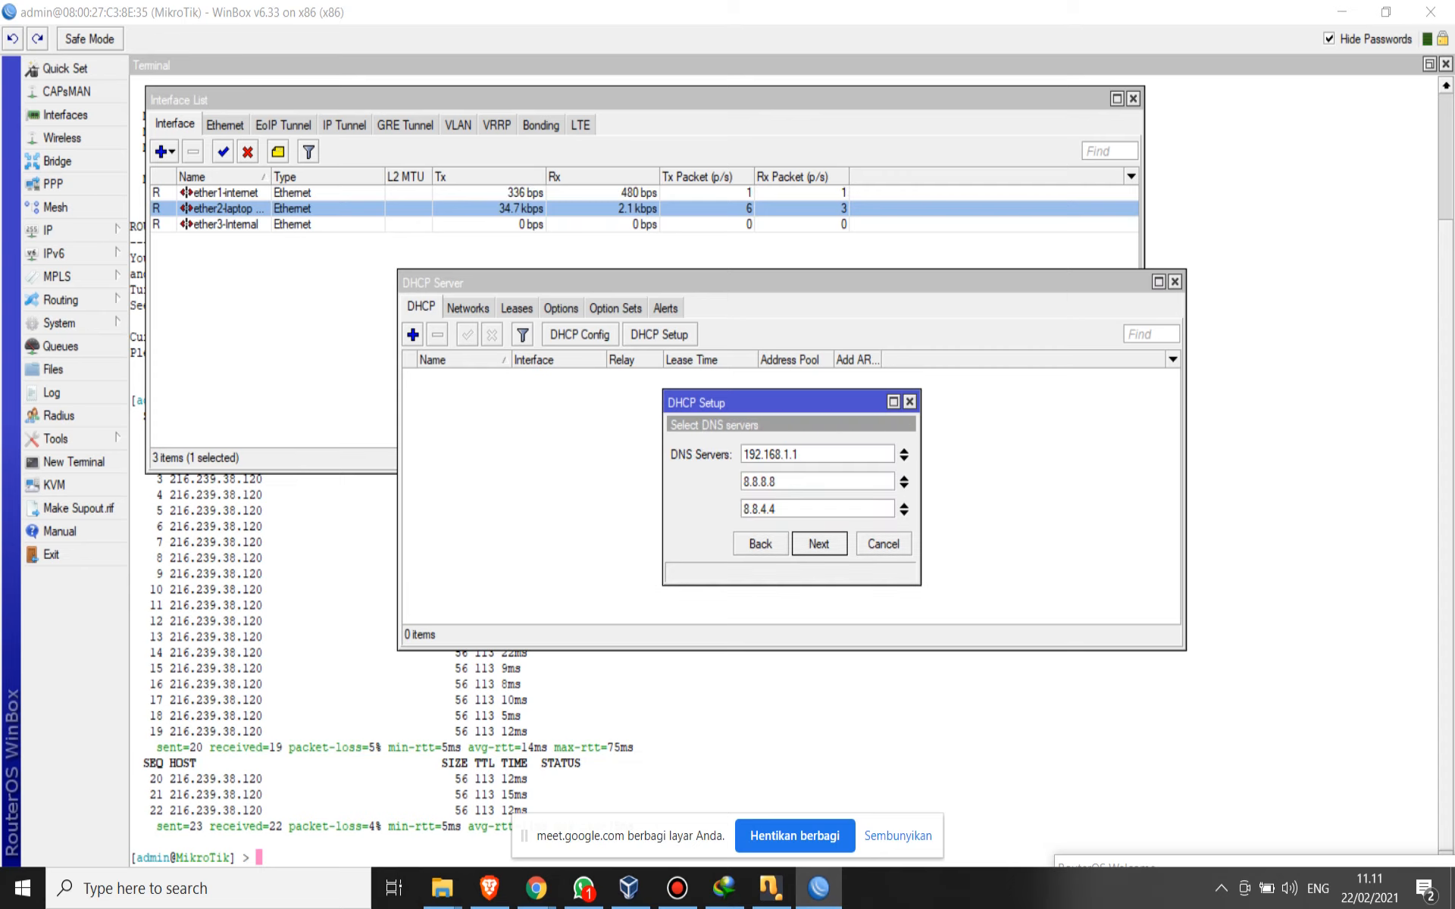
- Accept DNS servers 192.168.1.1, 8.8.8.8 and 8.8.4.4 with lease time 00:10:00, and finish the DHCP setup
key(Return)
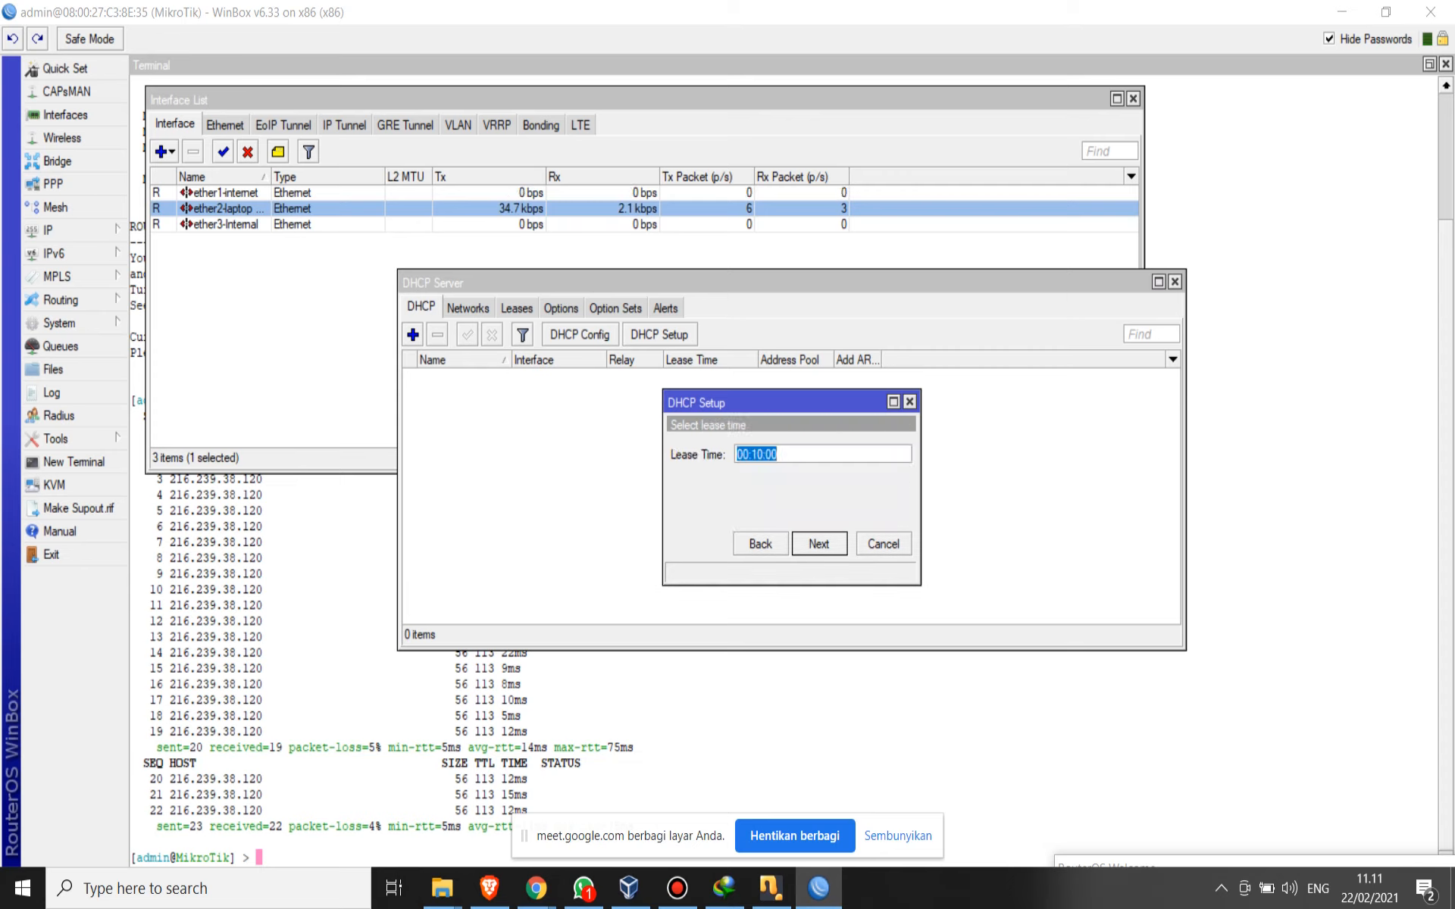
click(753, 454)
click(819, 544)
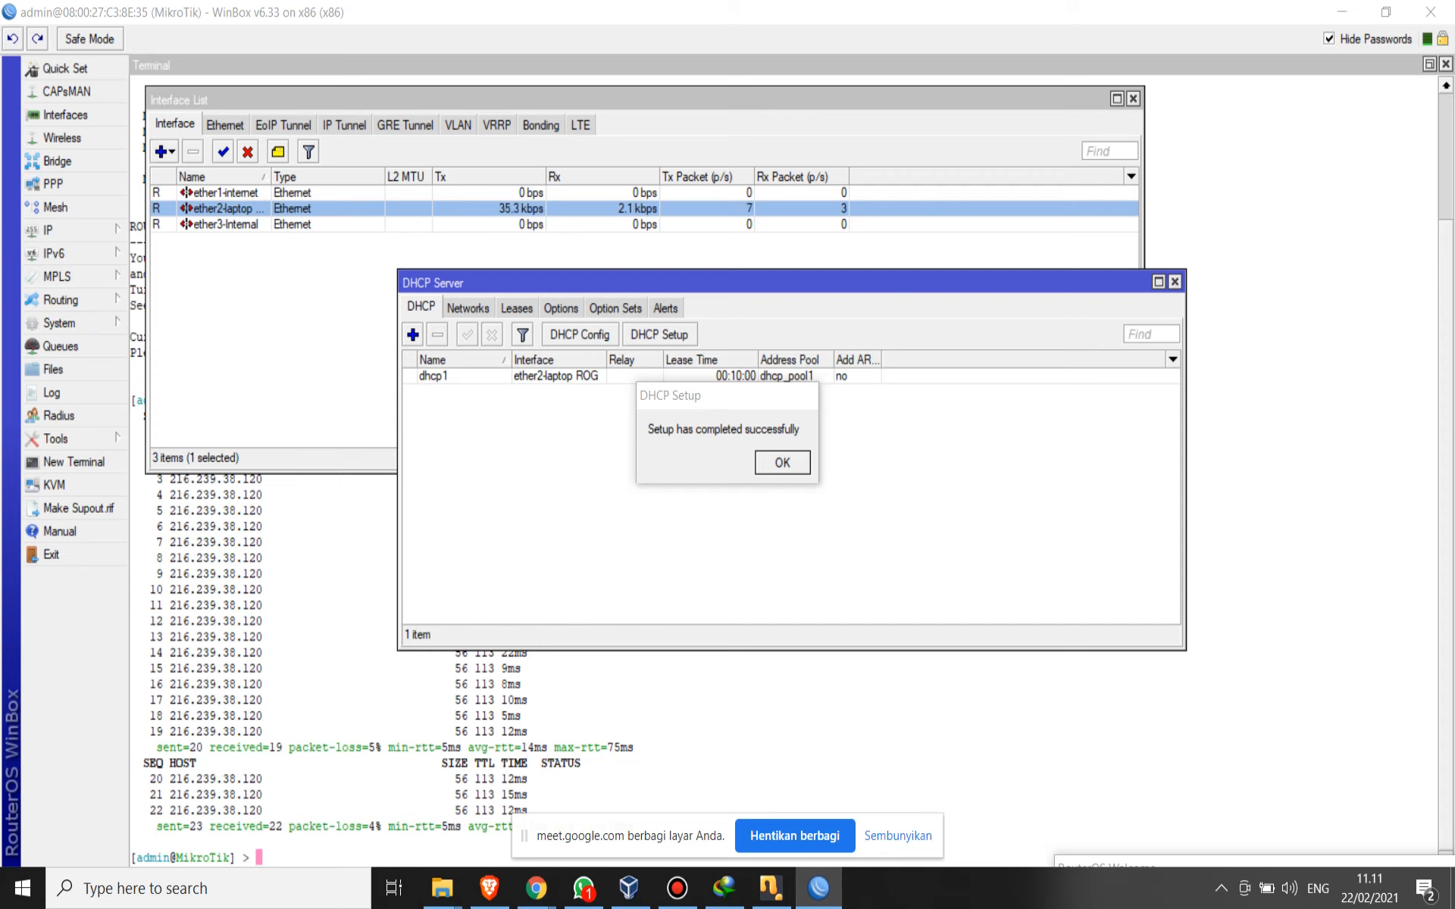
click(303, 328)
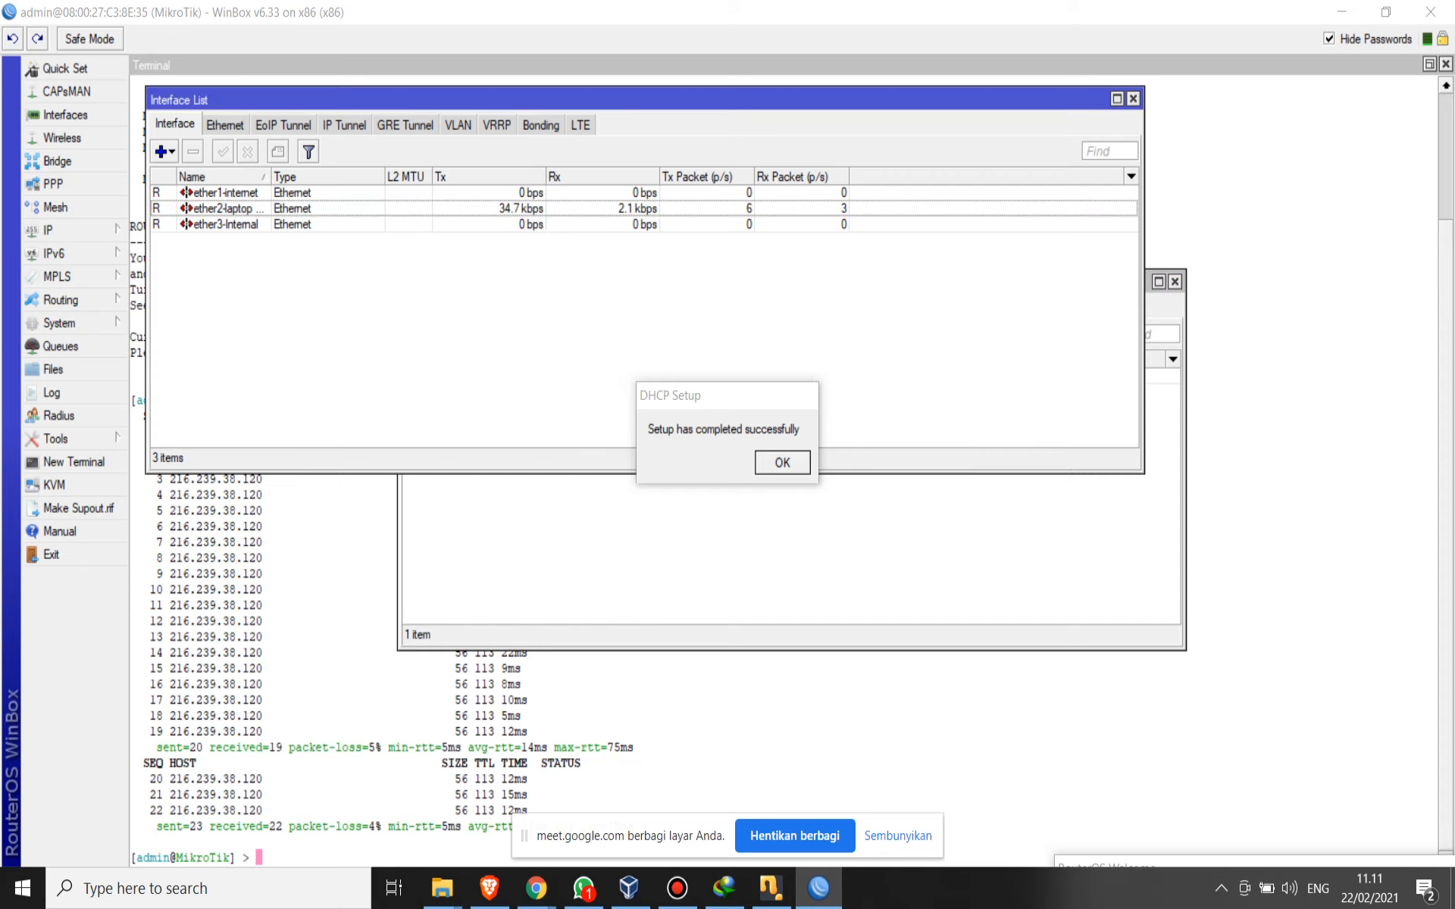
click(318, 560)
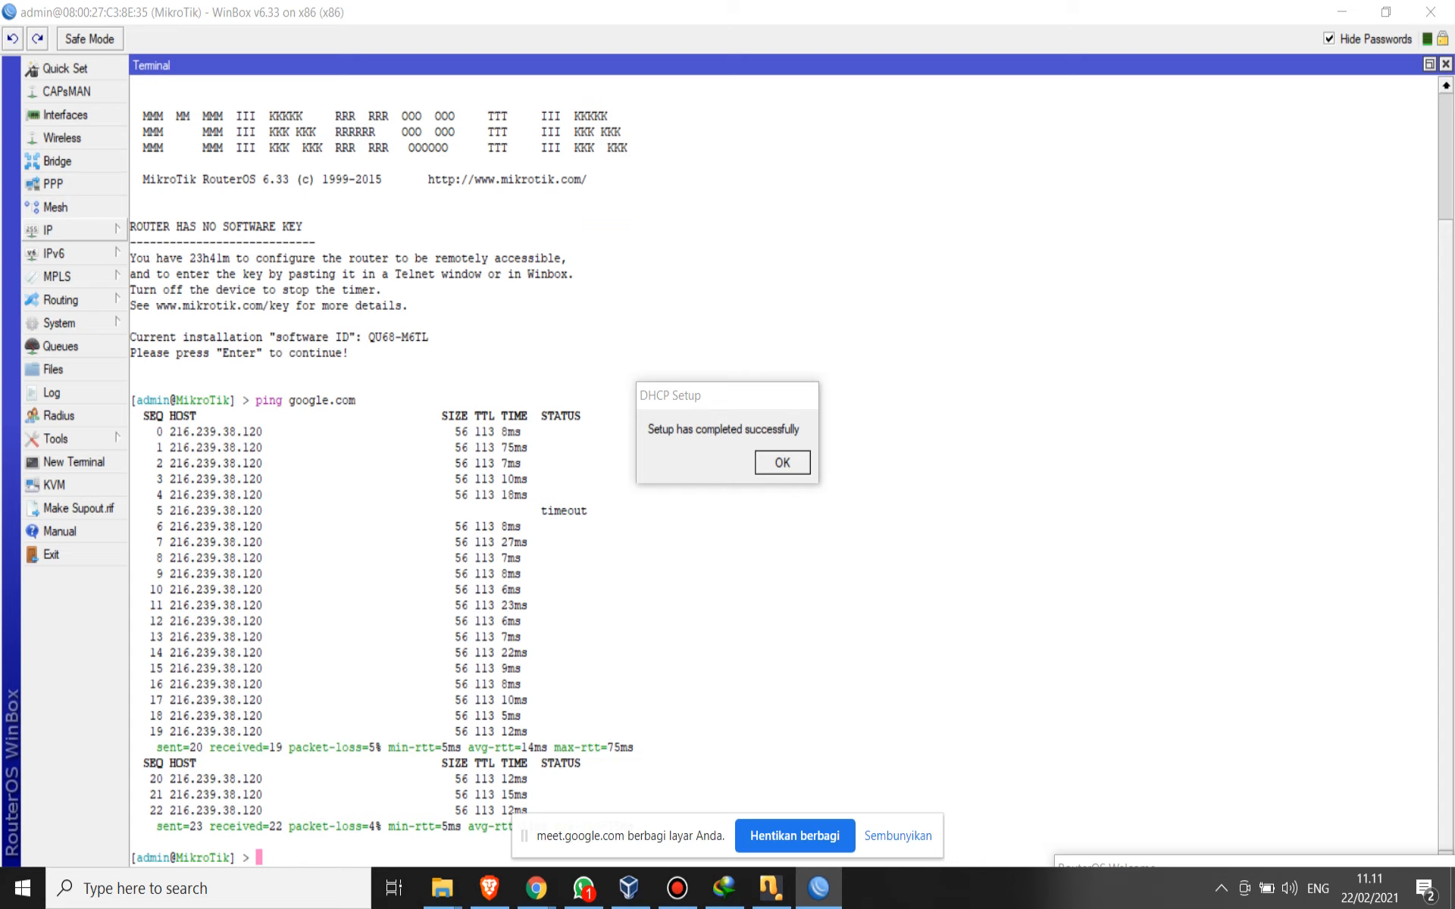
click(74, 231)
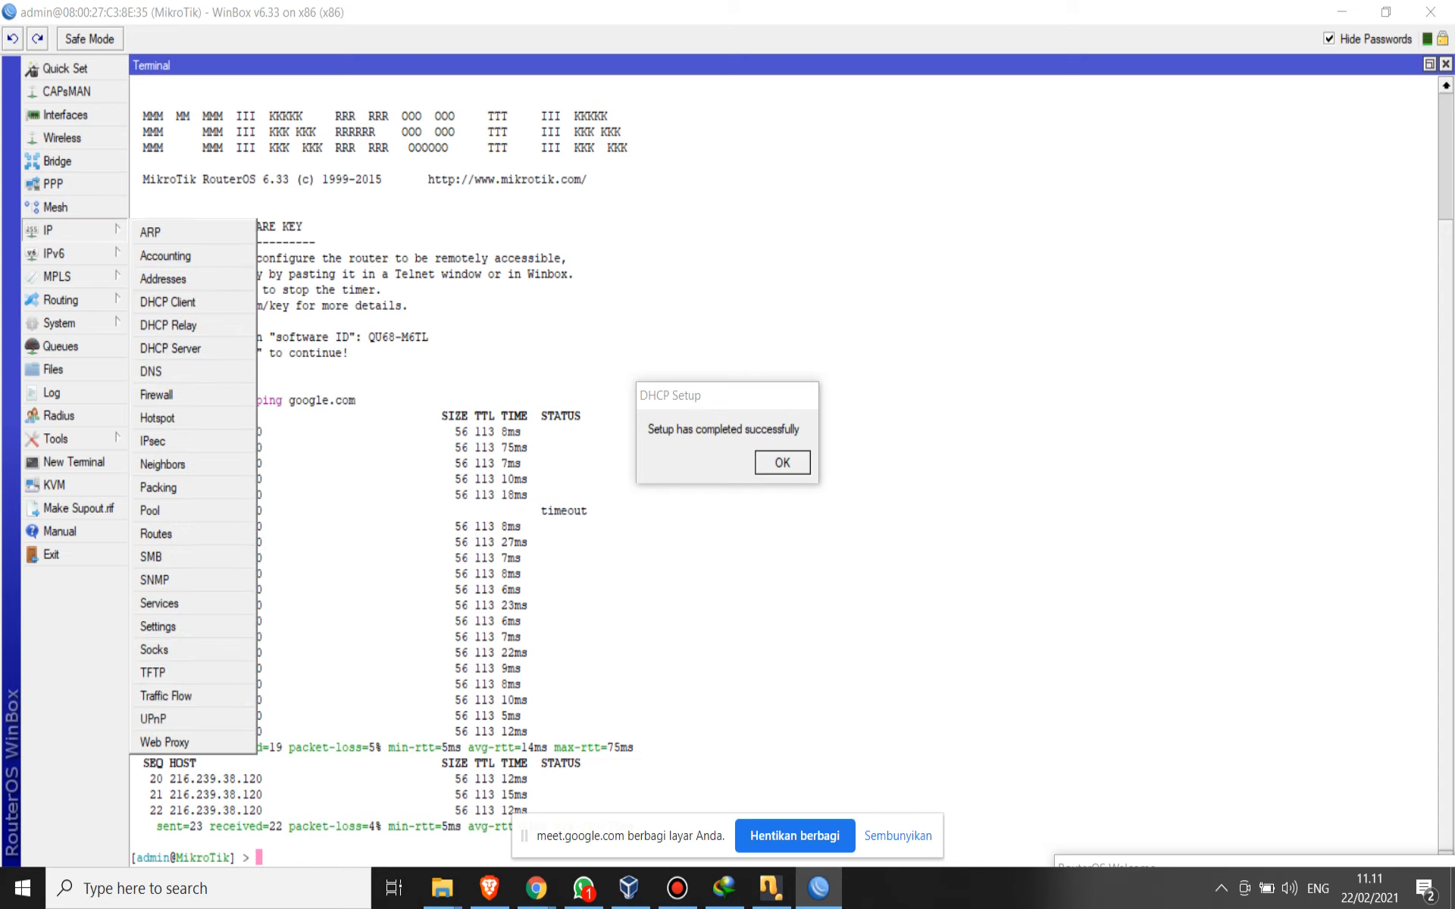
key(Escape)
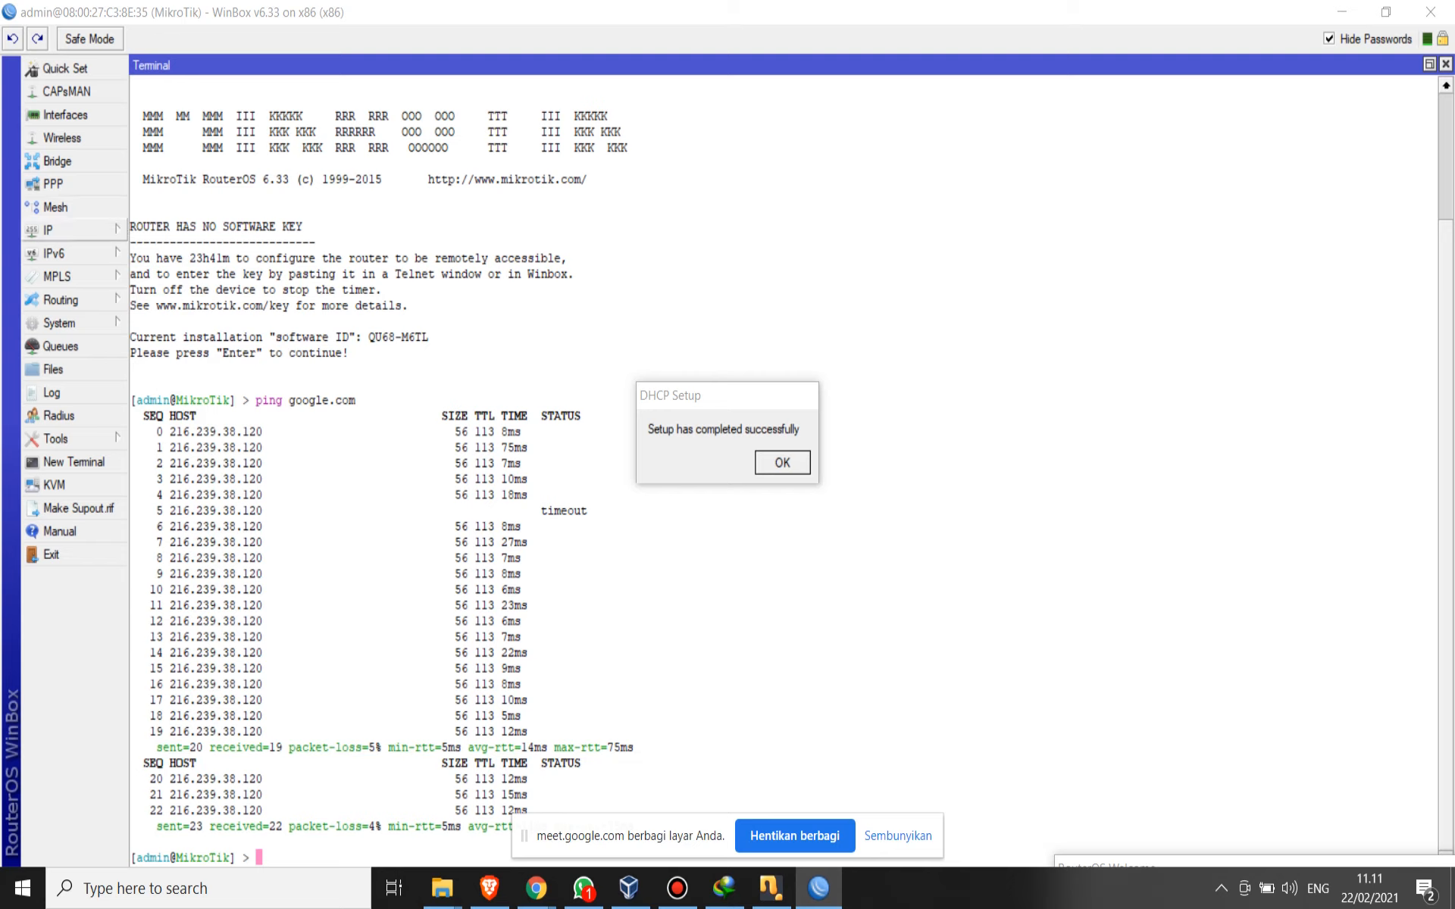
- Select the ether2-laptop interface in the interface list, review its DHCP server settings and close the DHCP server windows
click(67, 115)
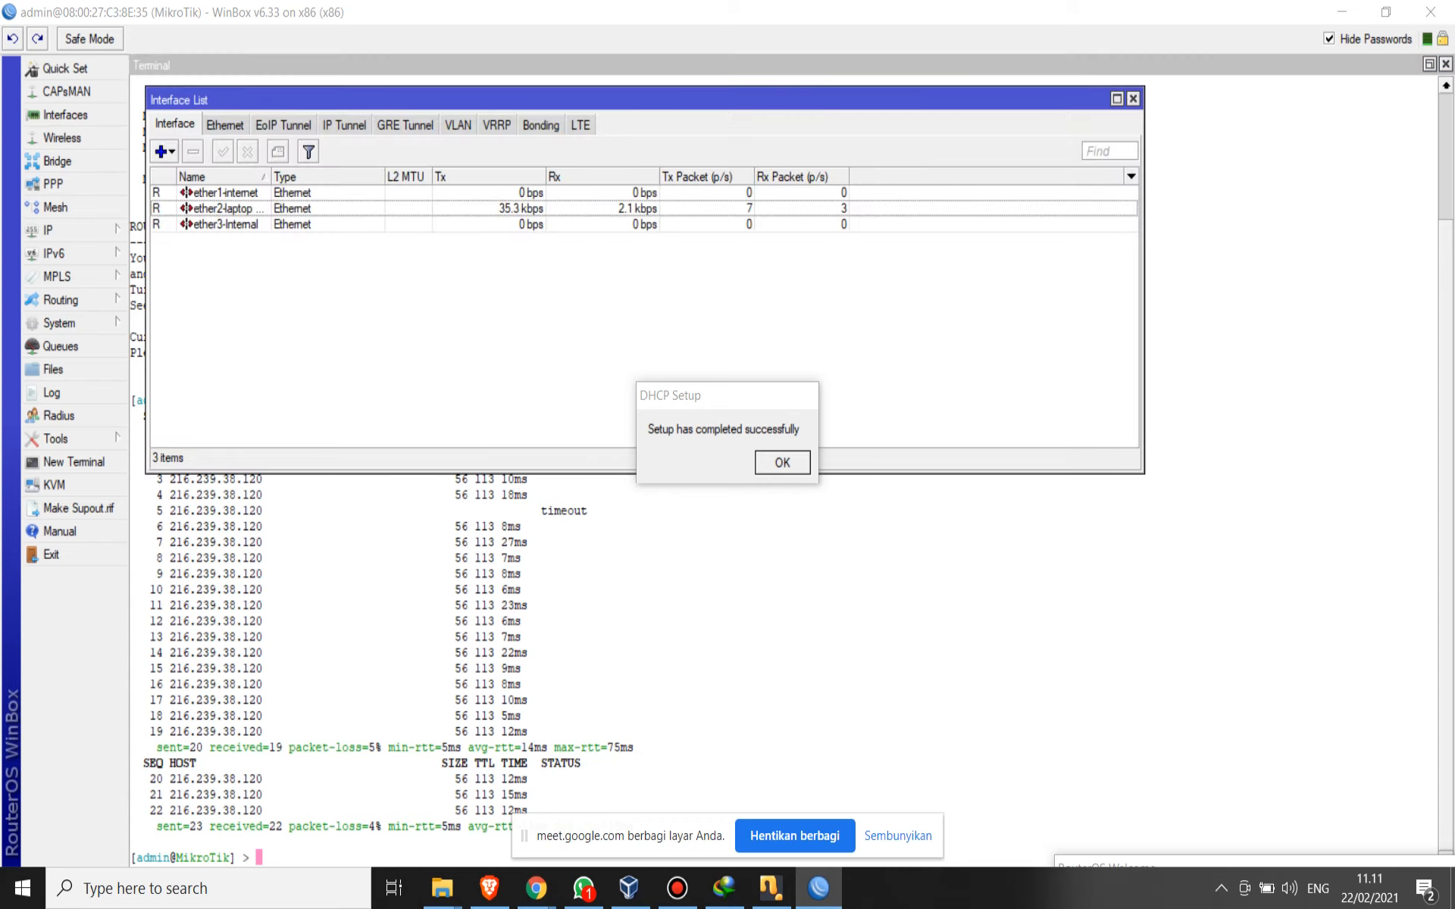
click(227, 209)
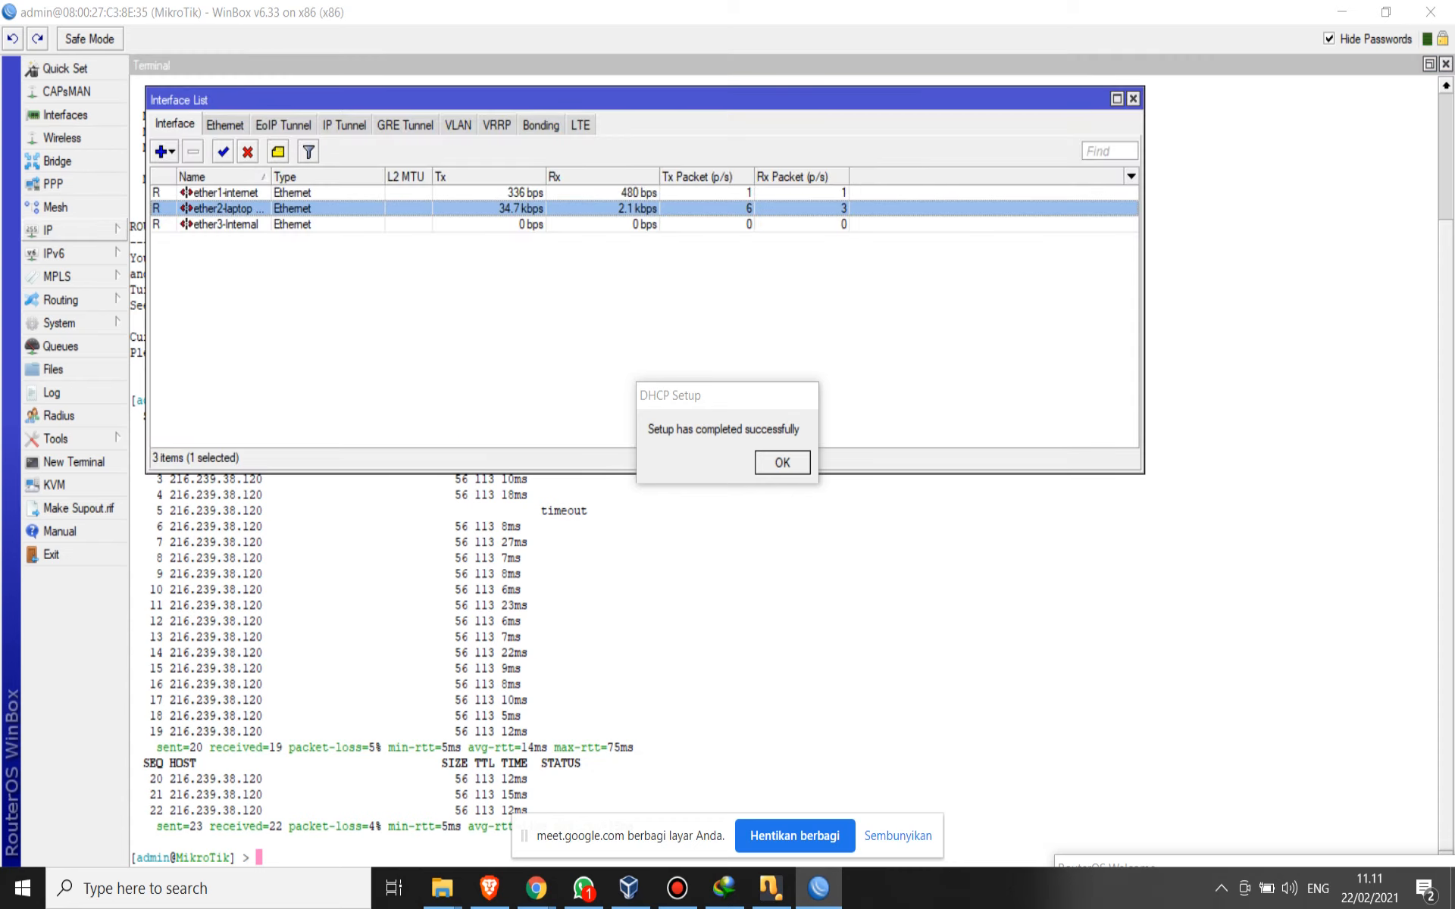
click(60, 230)
click(170, 347)
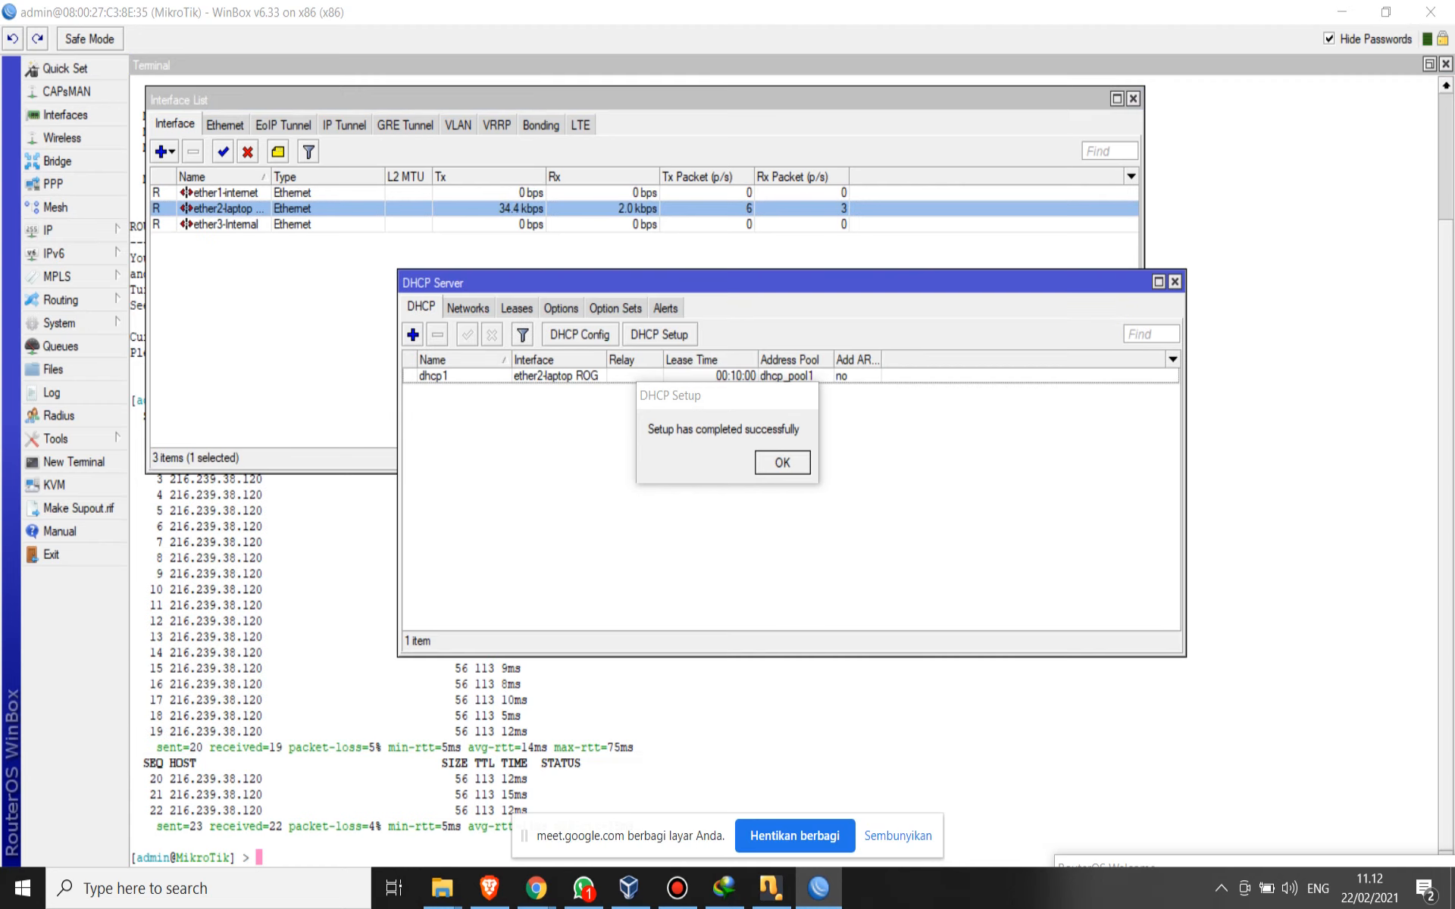
double_click(462, 376)
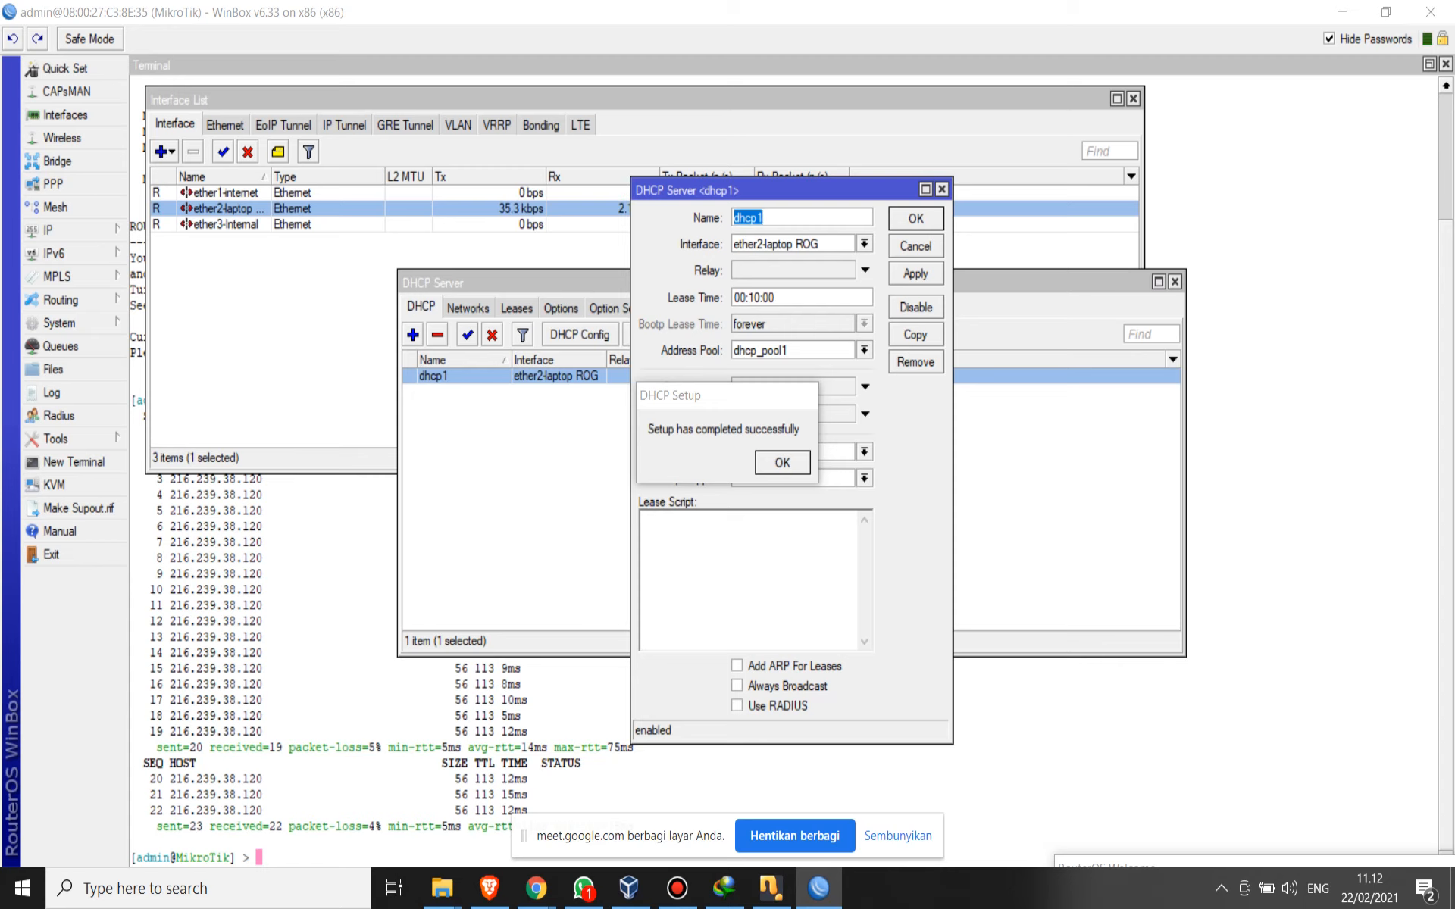
key(Escape)
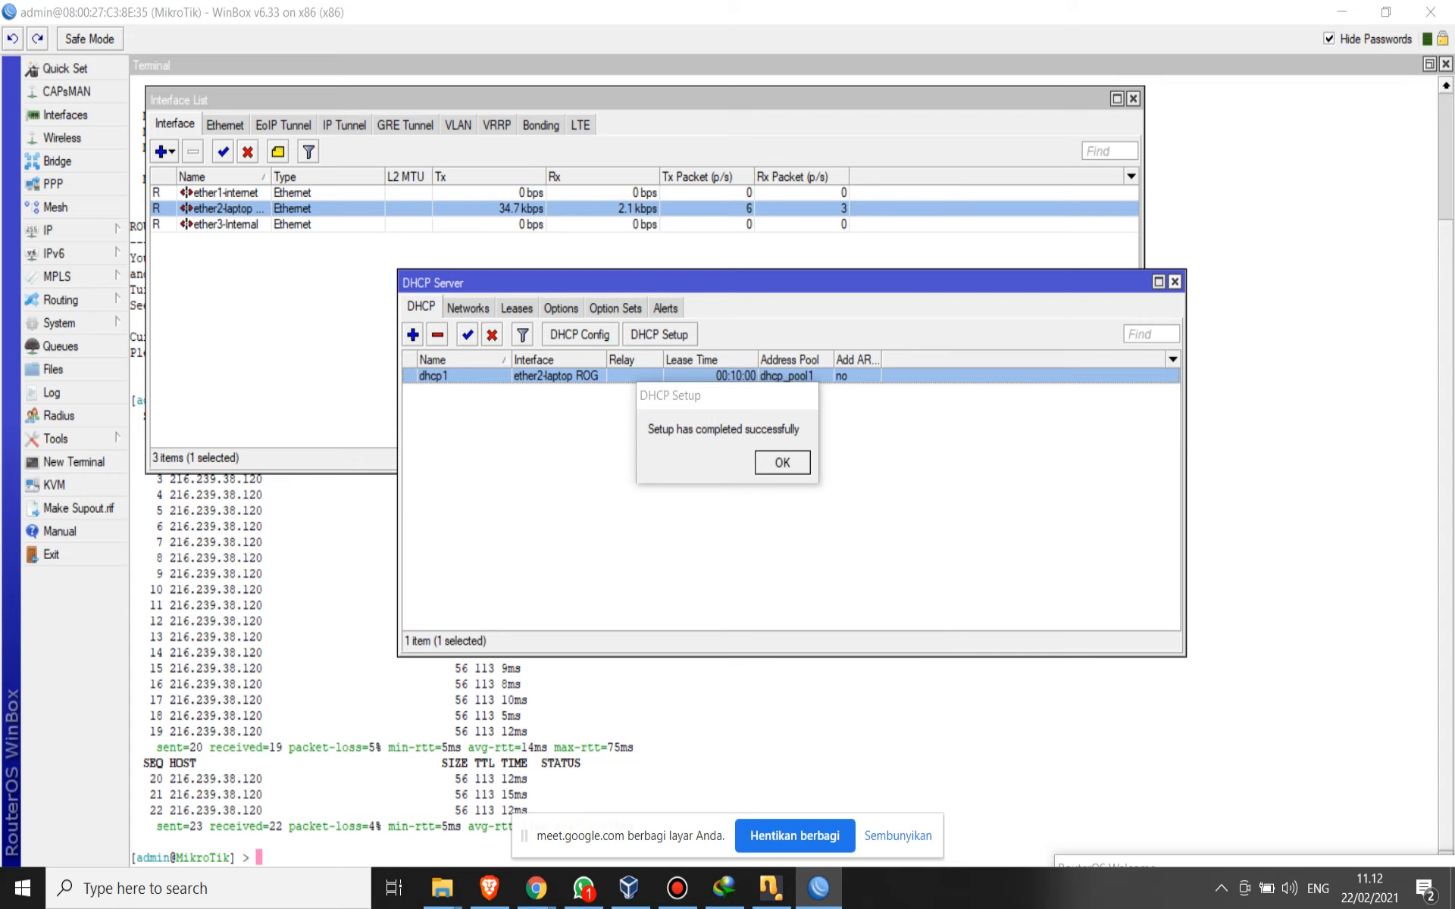
click(1174, 282)
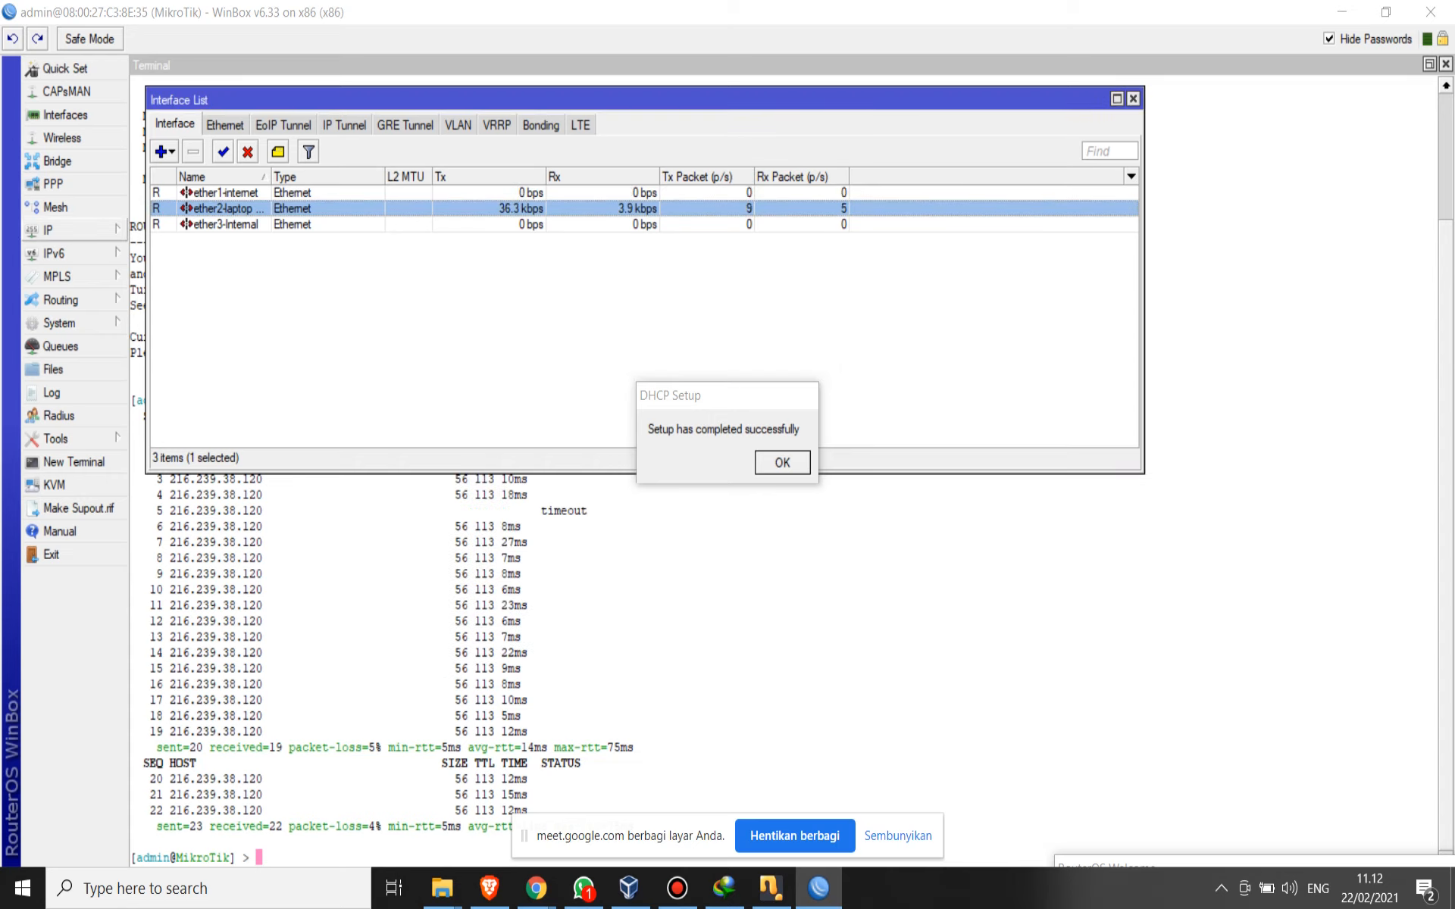
- Start the Hotspot Setup in a clear area of the workspace and choose ether3-Internal as the HotSpot interface
click(47, 229)
click(157, 418)
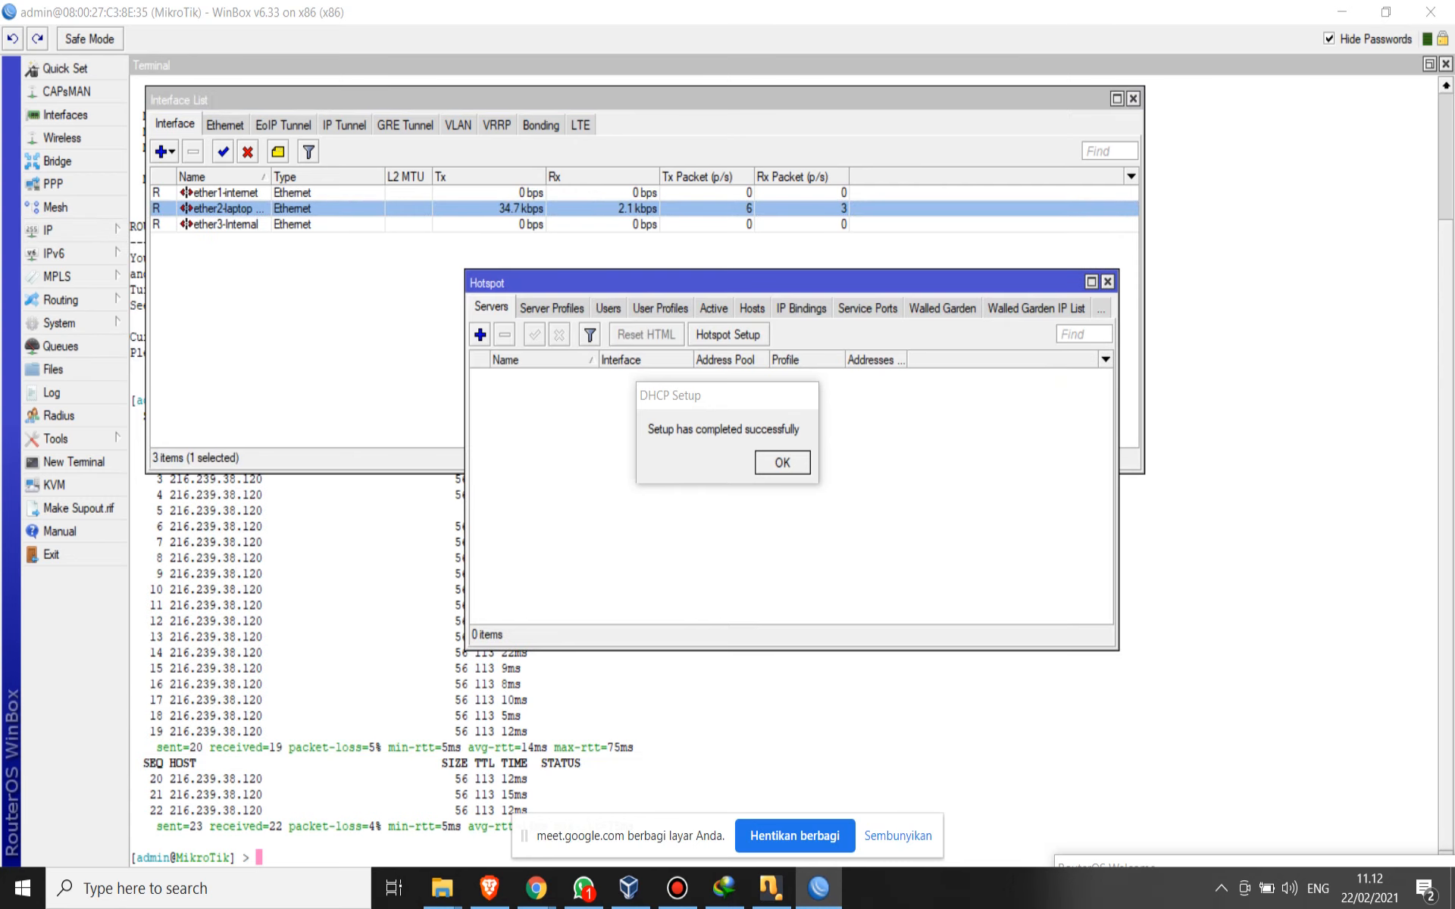
drag(530, 283, 766, 68)
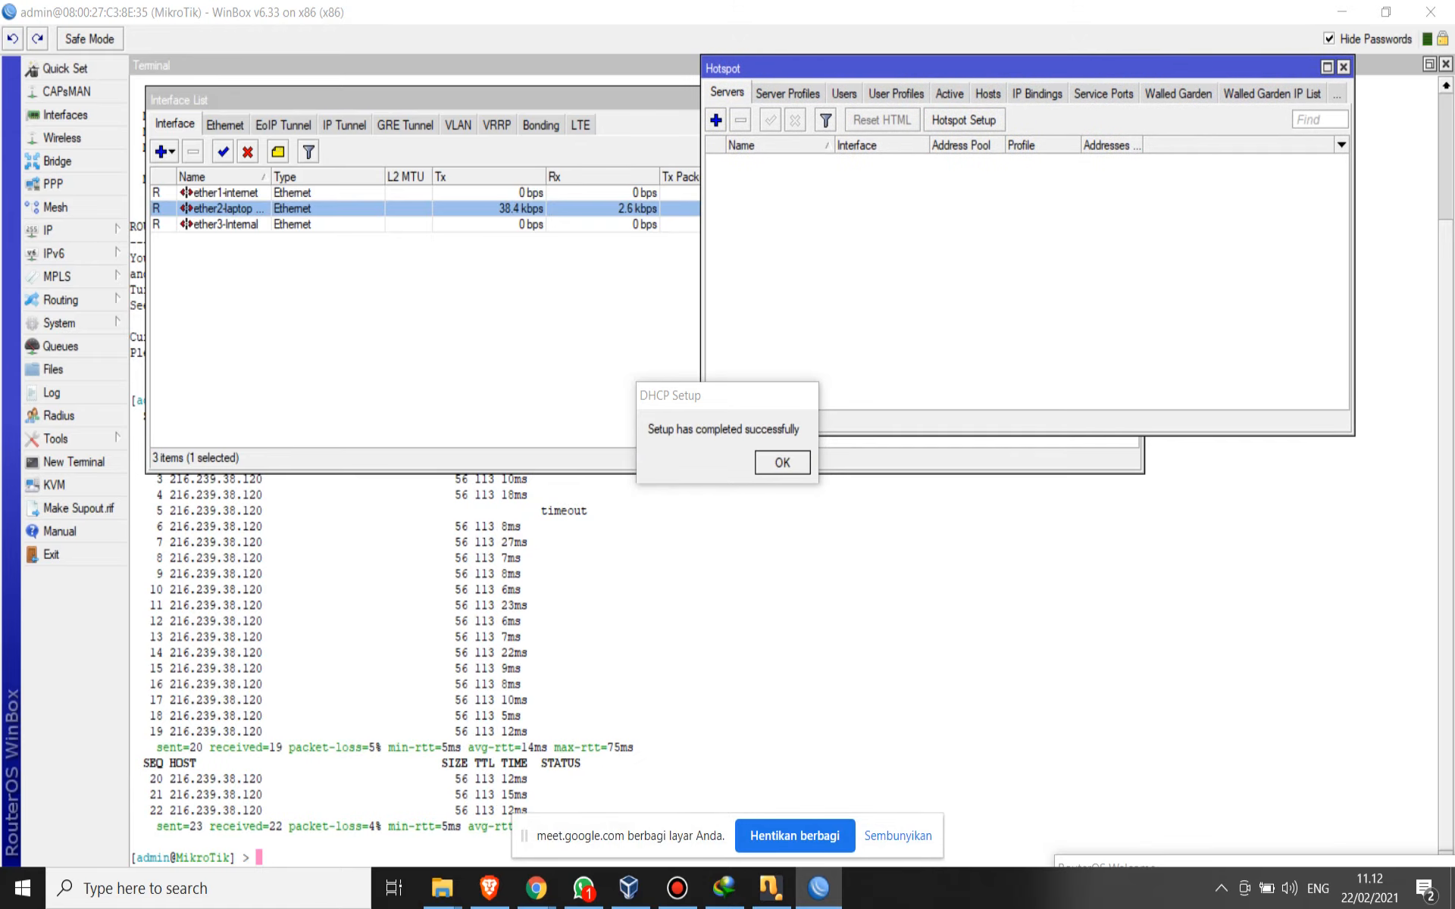
click(963, 121)
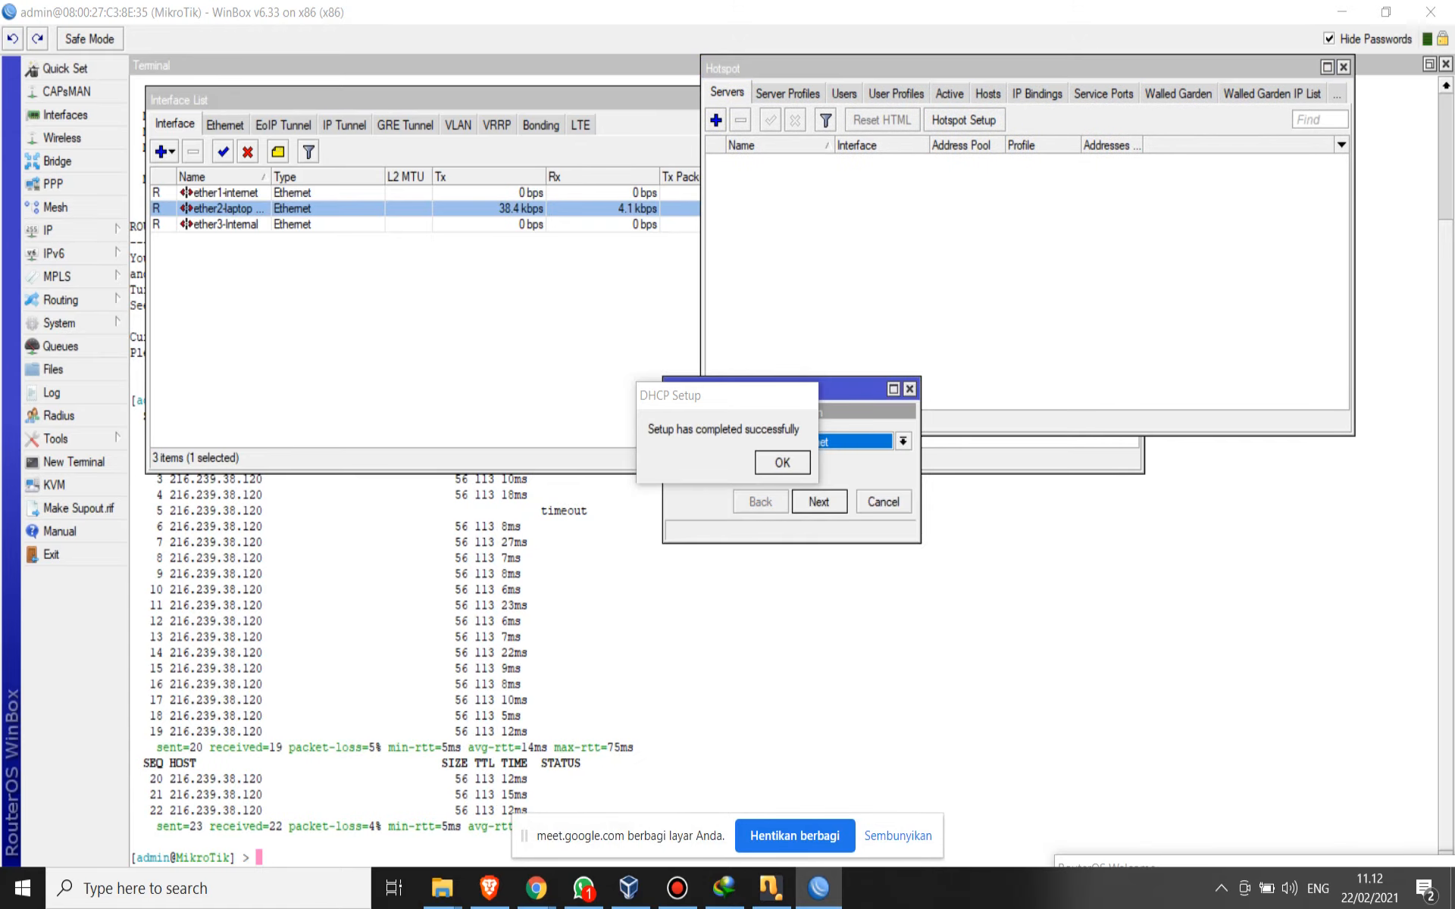
drag(852, 389, 1035, 183)
click(1087, 236)
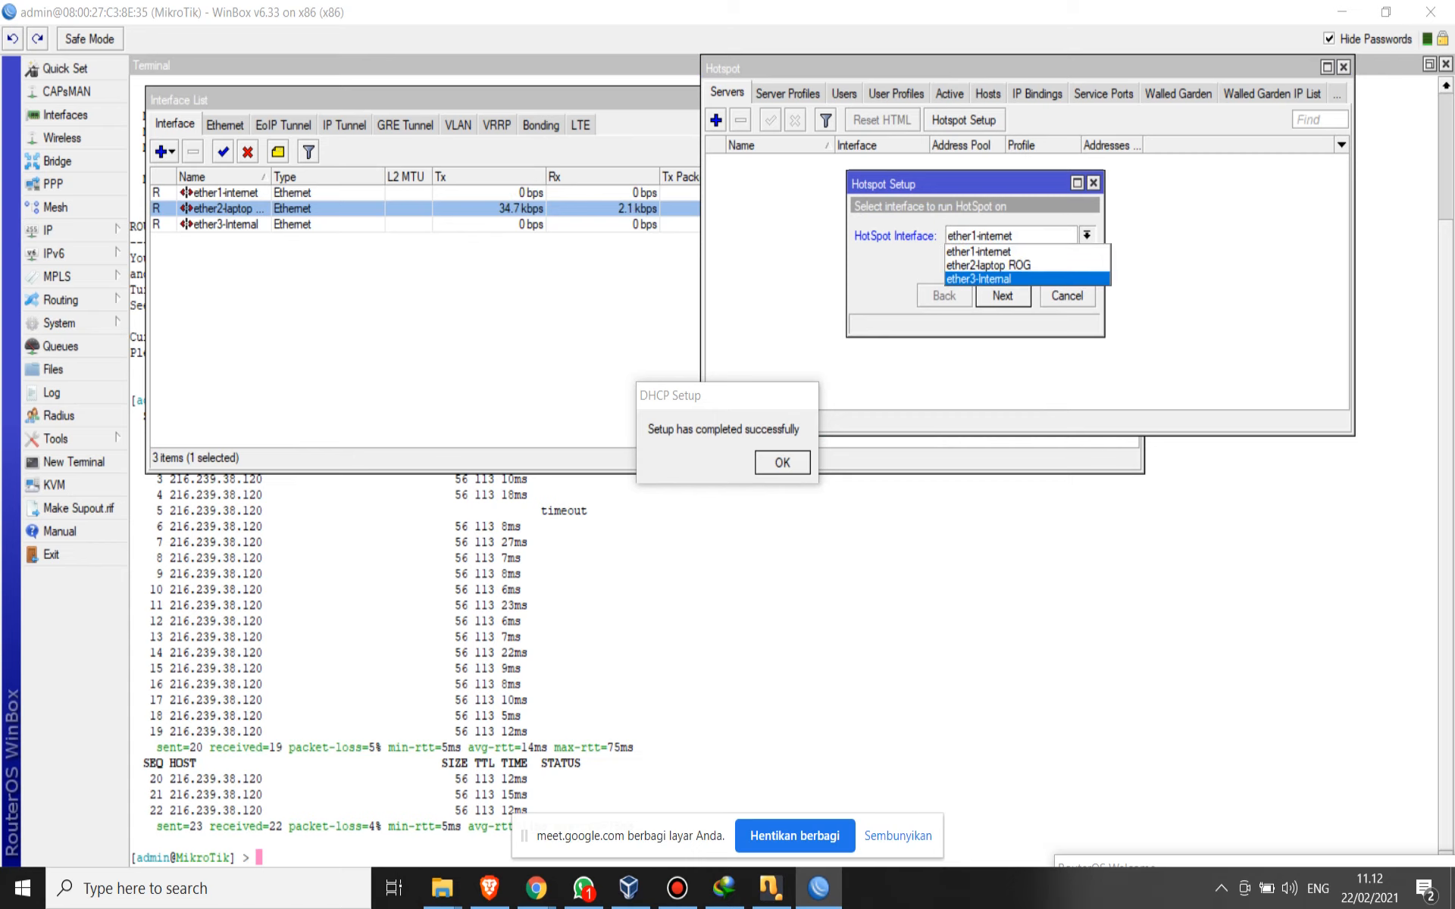
click(979, 279)
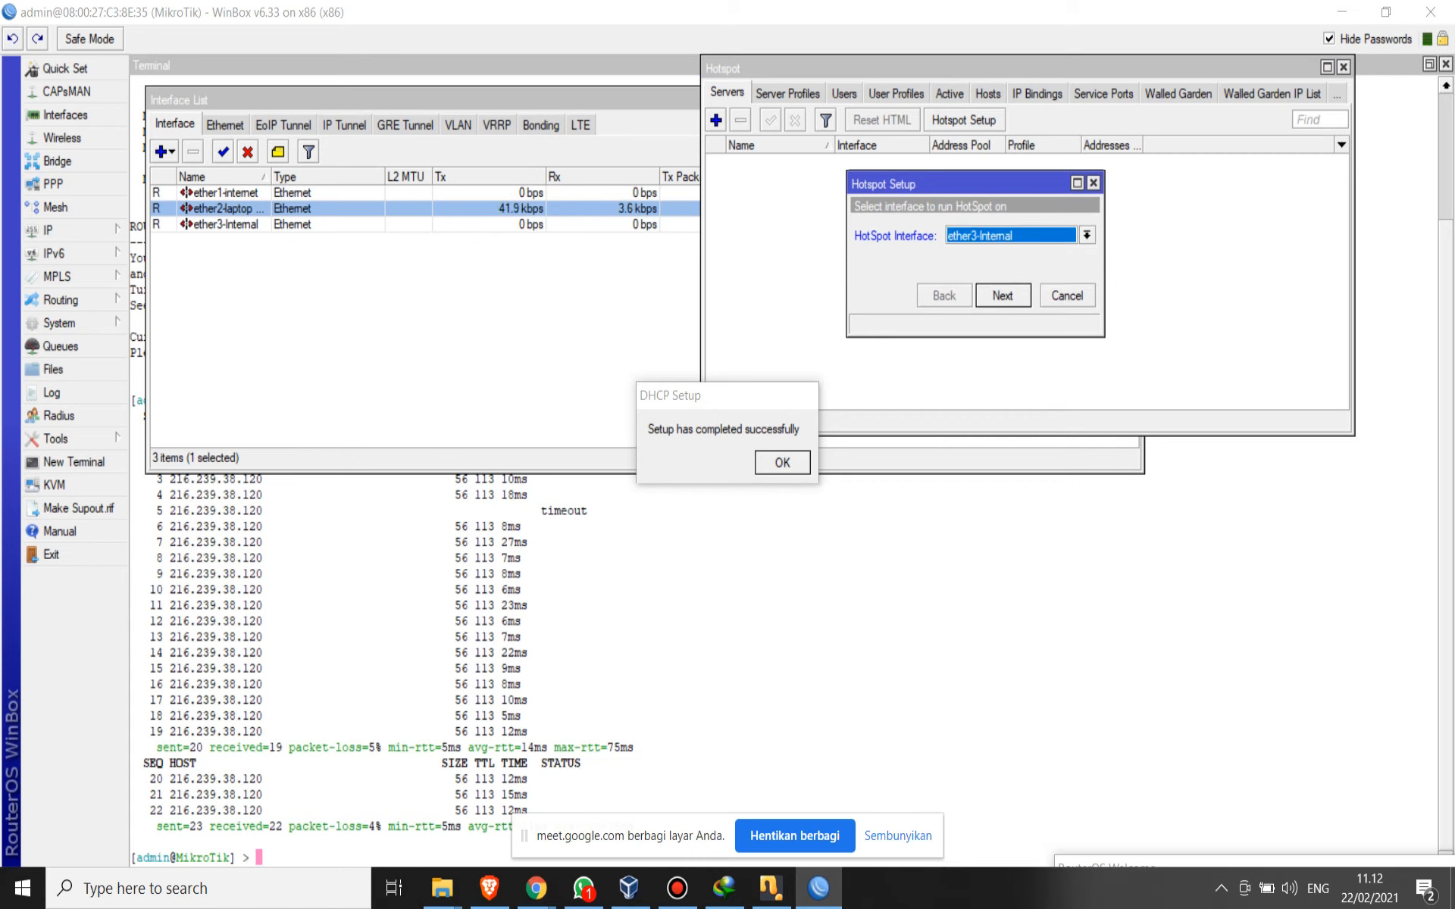
click(1003, 295)
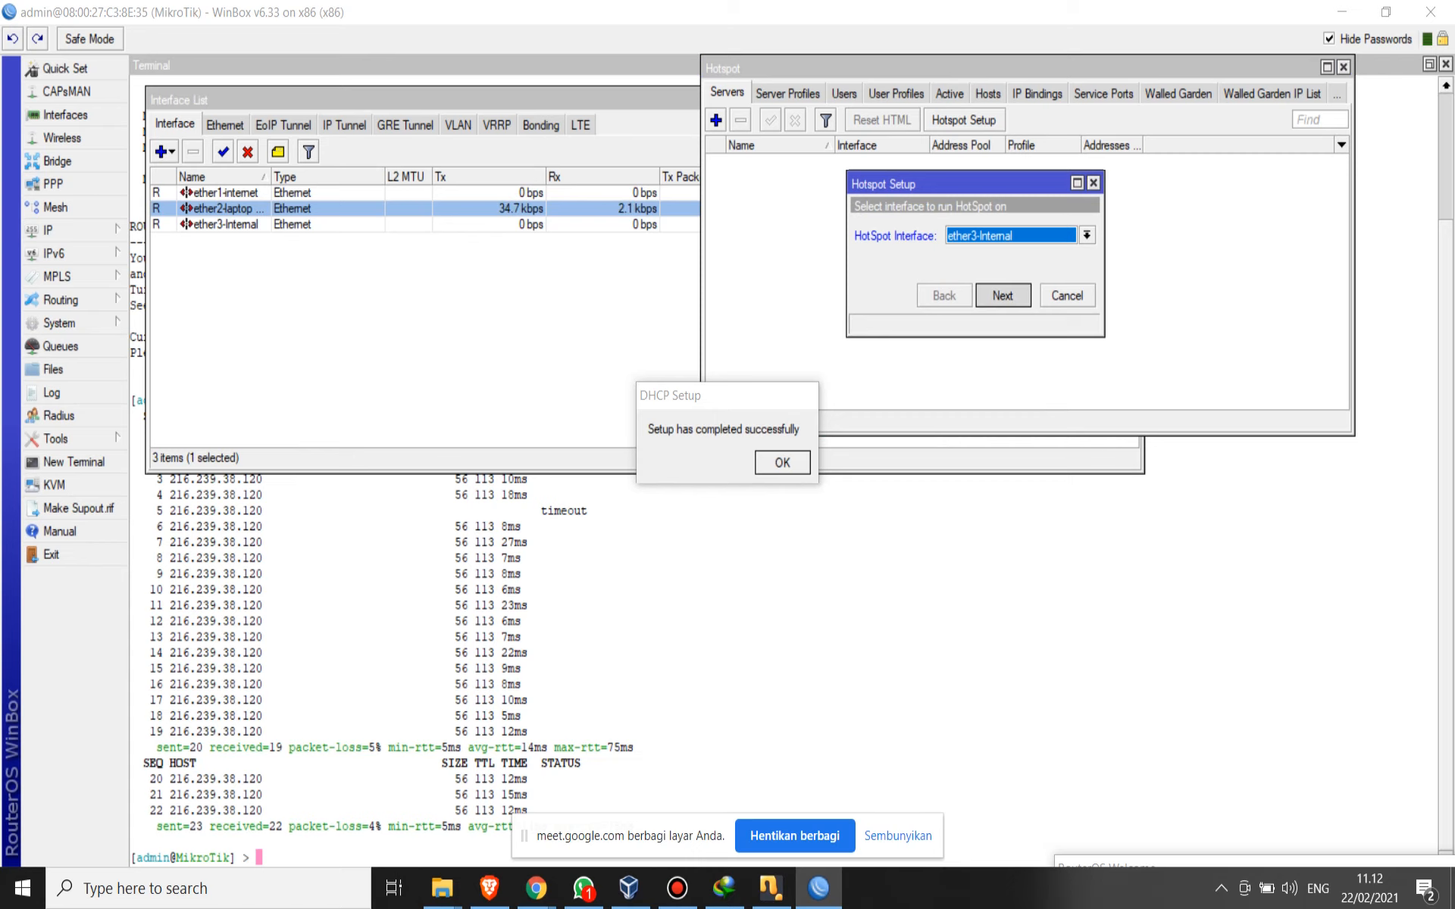
- Accept the proposed hotspot address pool and the following defaults, including SMTP server 0.0.0.0
click(1002, 296)
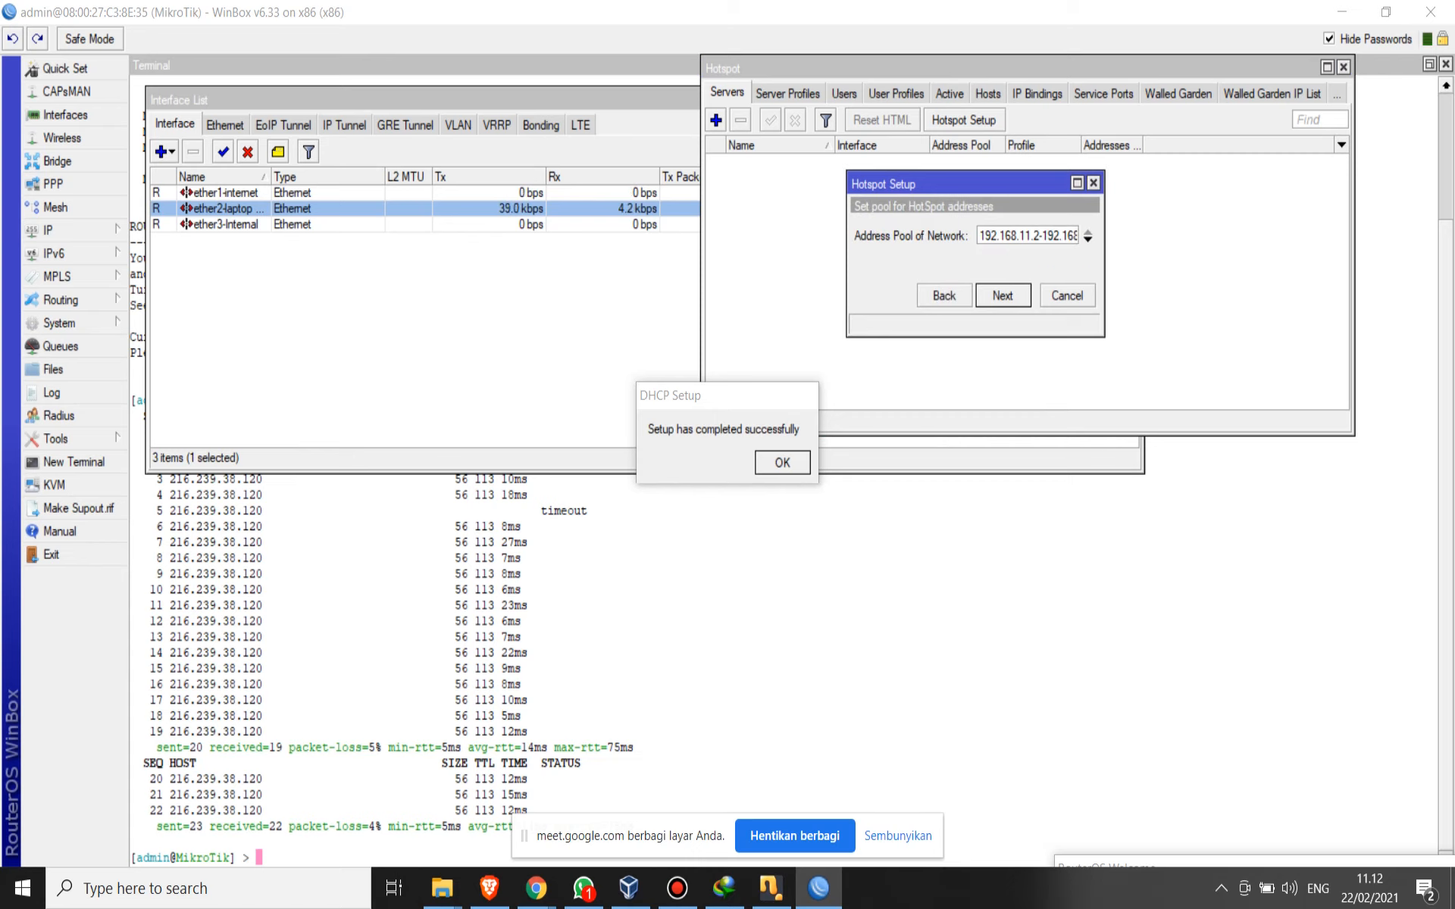
click(1002, 295)
click(1002, 295)
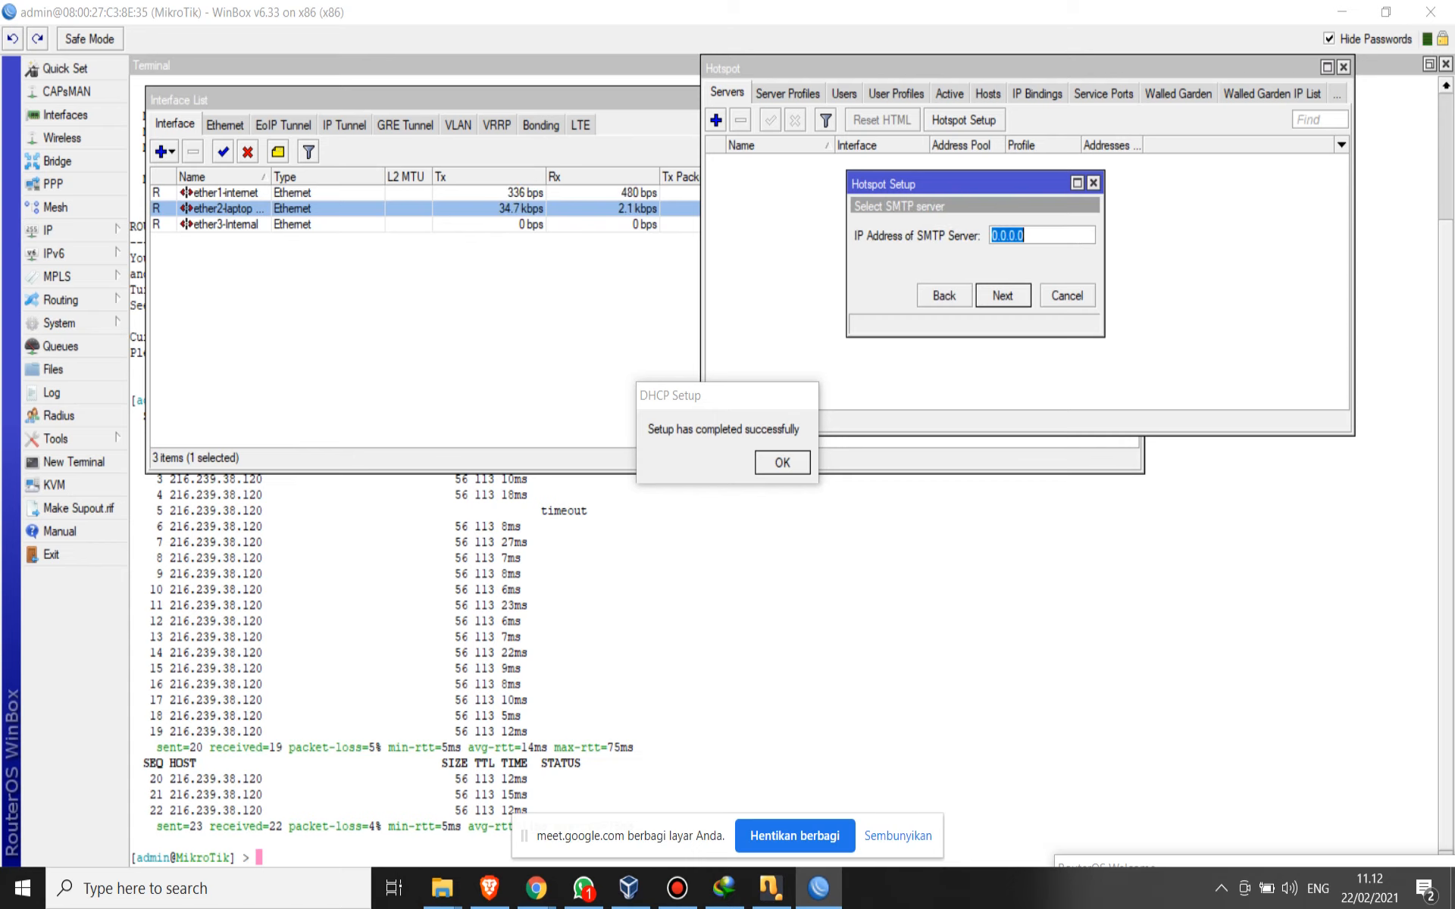
click(1002, 296)
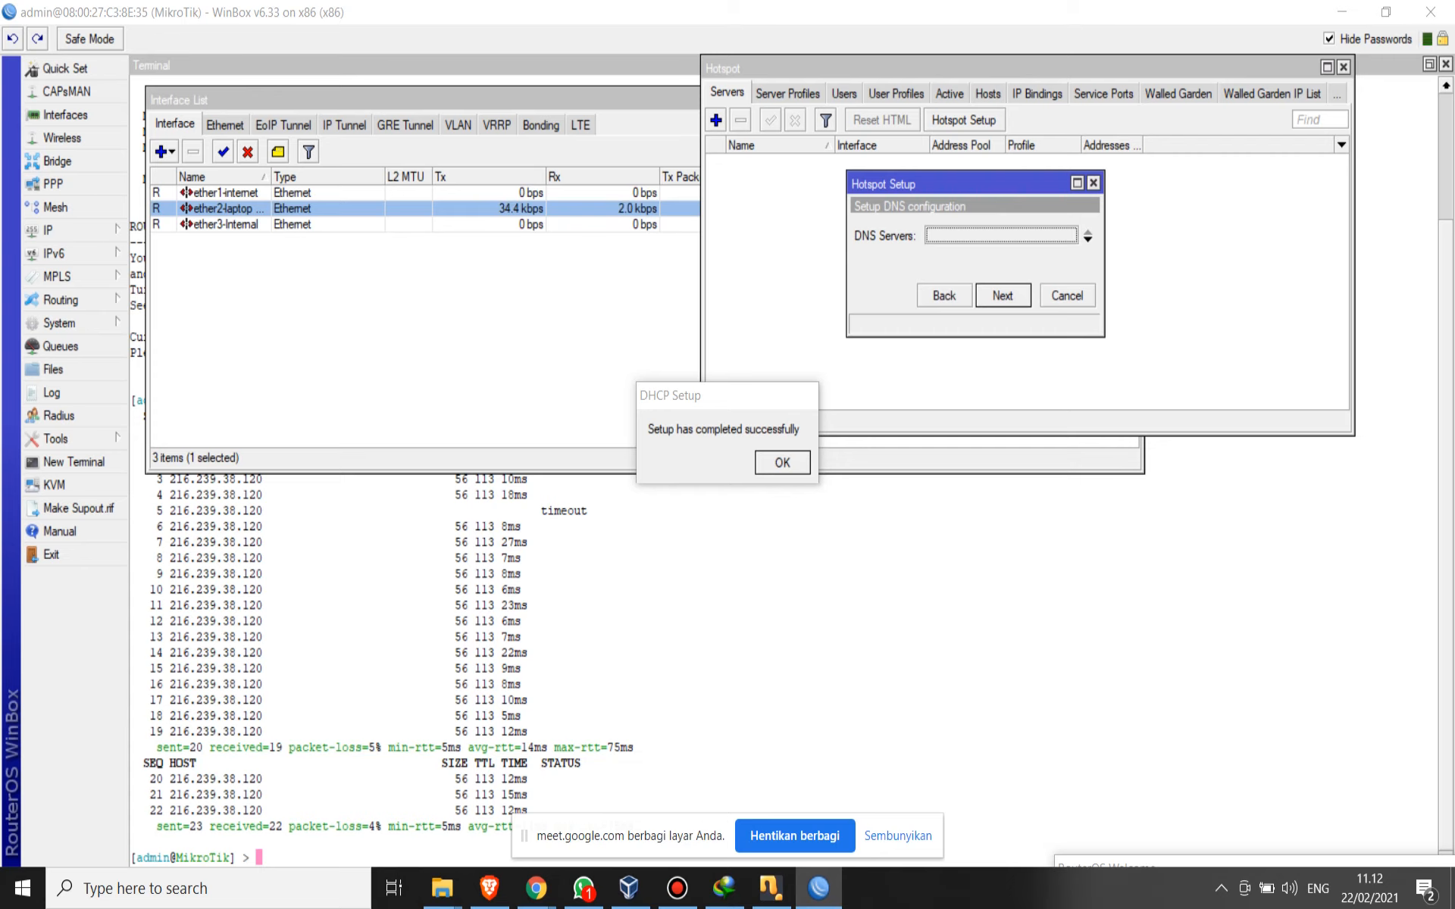
- Try to set the hotspot's DNS server to smkn7batam.sch.id and continue the setup
click(1087, 240)
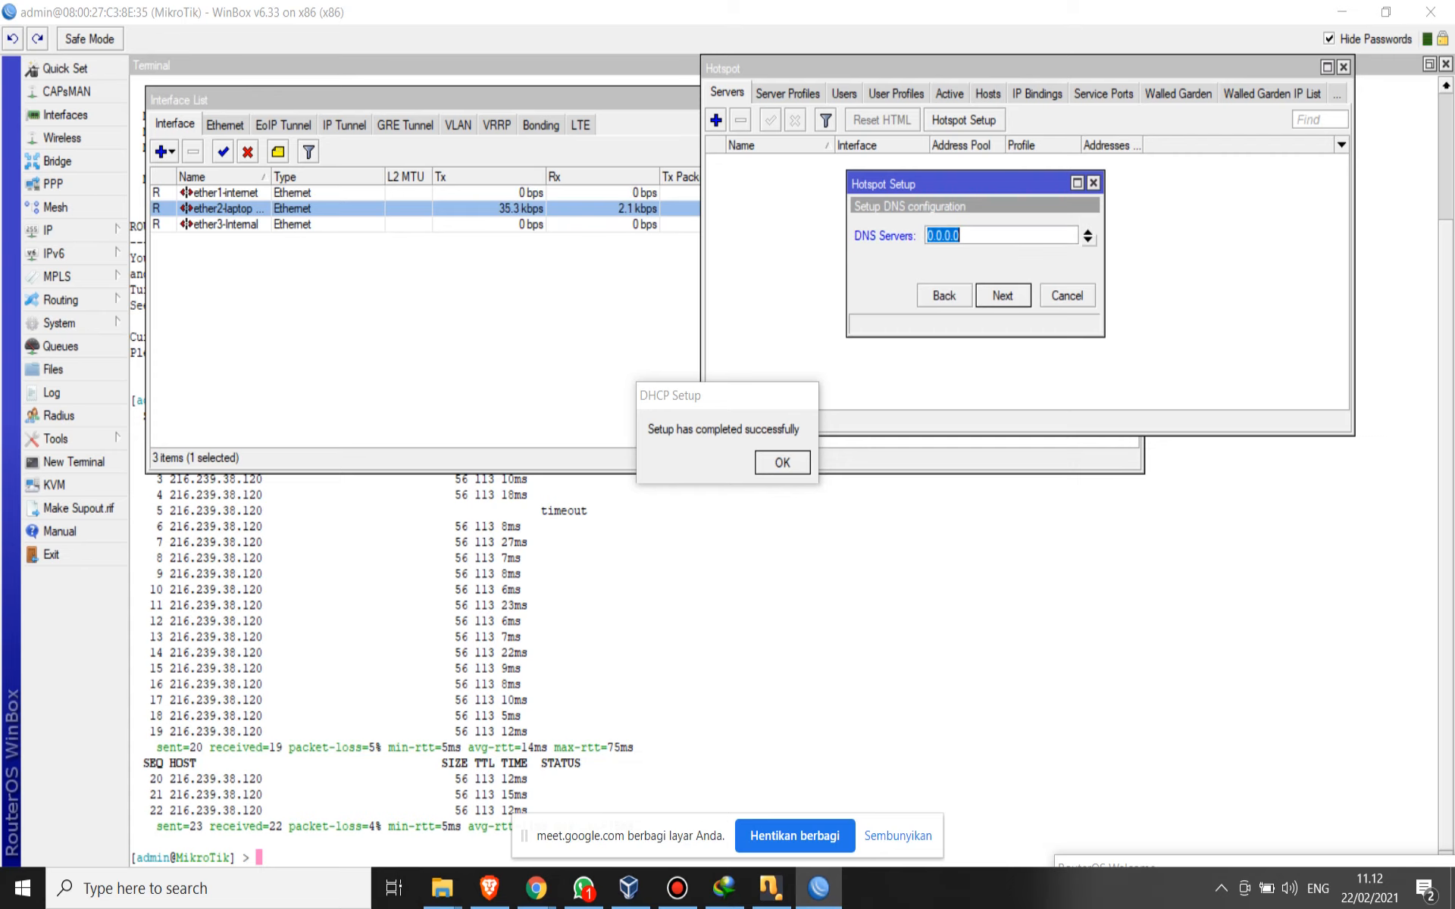
text(8)
key(BackSpace)
text(smk7)
key(BackSpace)
key(BackSpace)
text(kn7batam.sch.id)
key(Return)
key(Return)
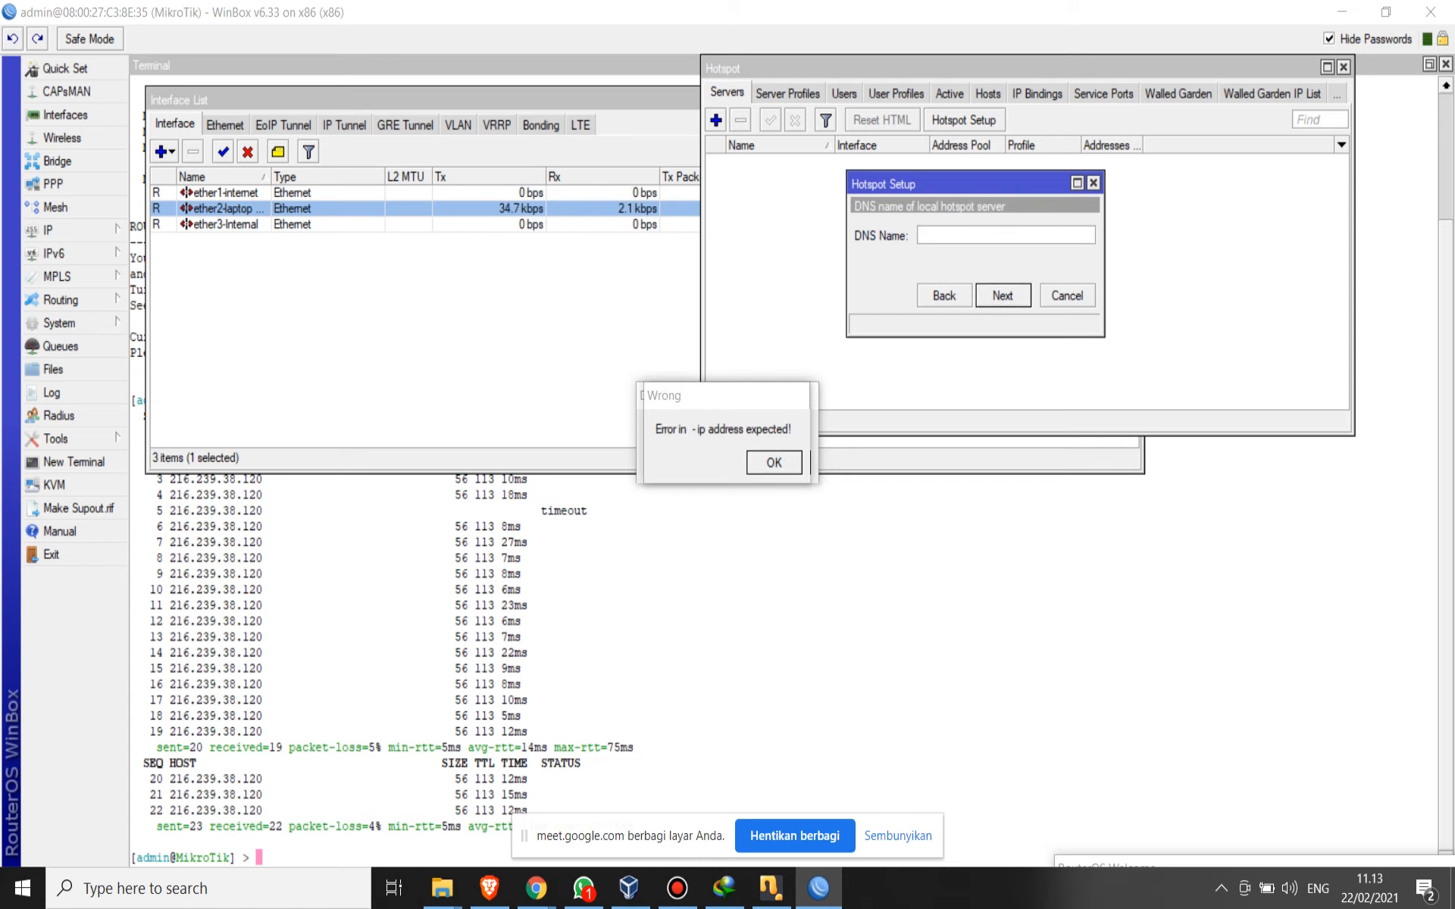
- Go back from the DNS name stage and cancel the current Hotspot Setup
click(944, 296)
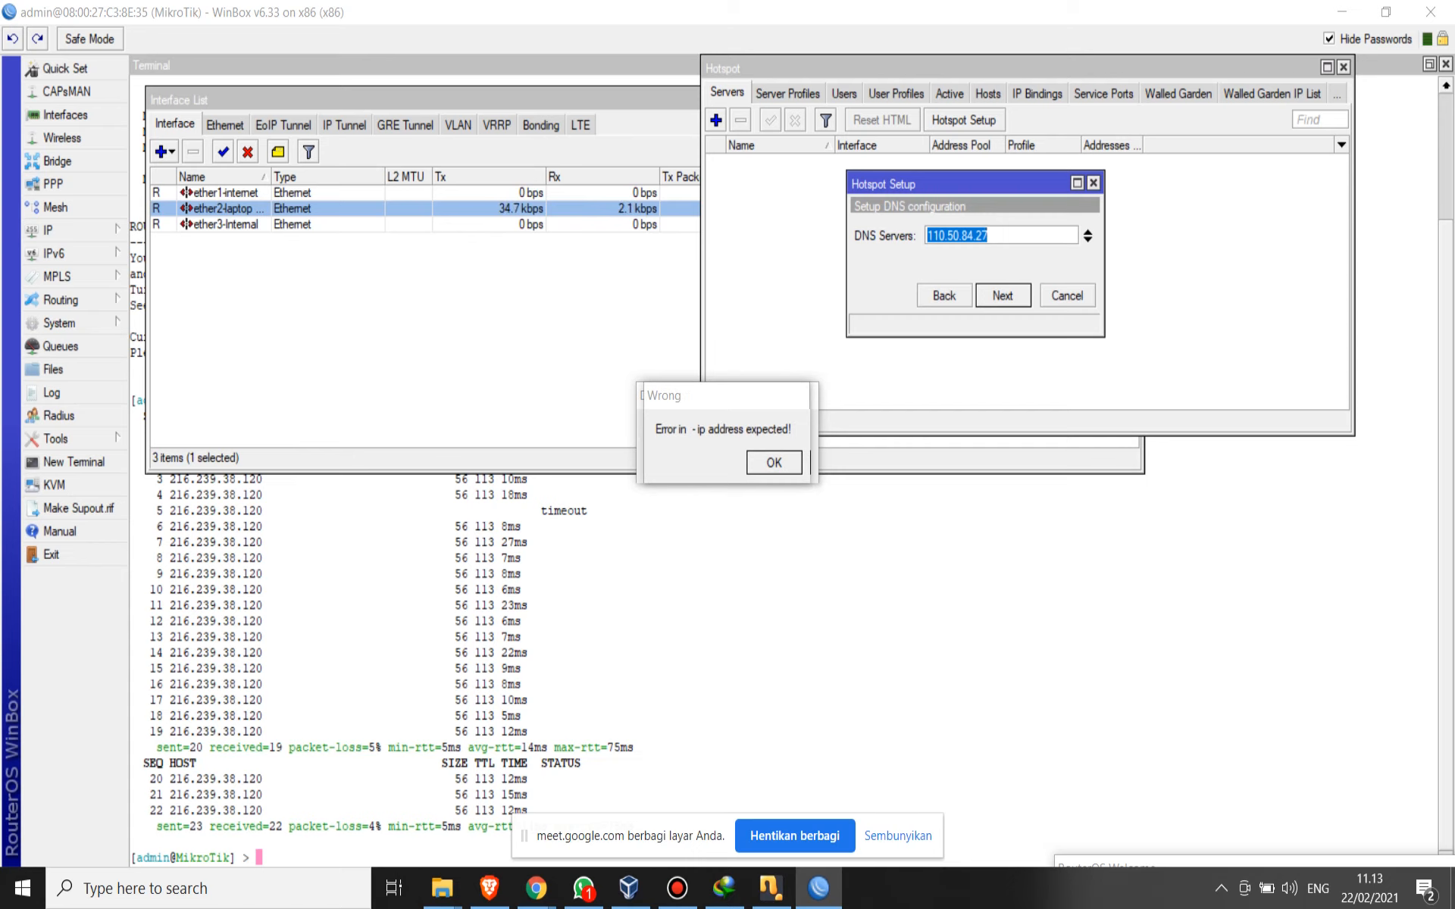
click(944, 296)
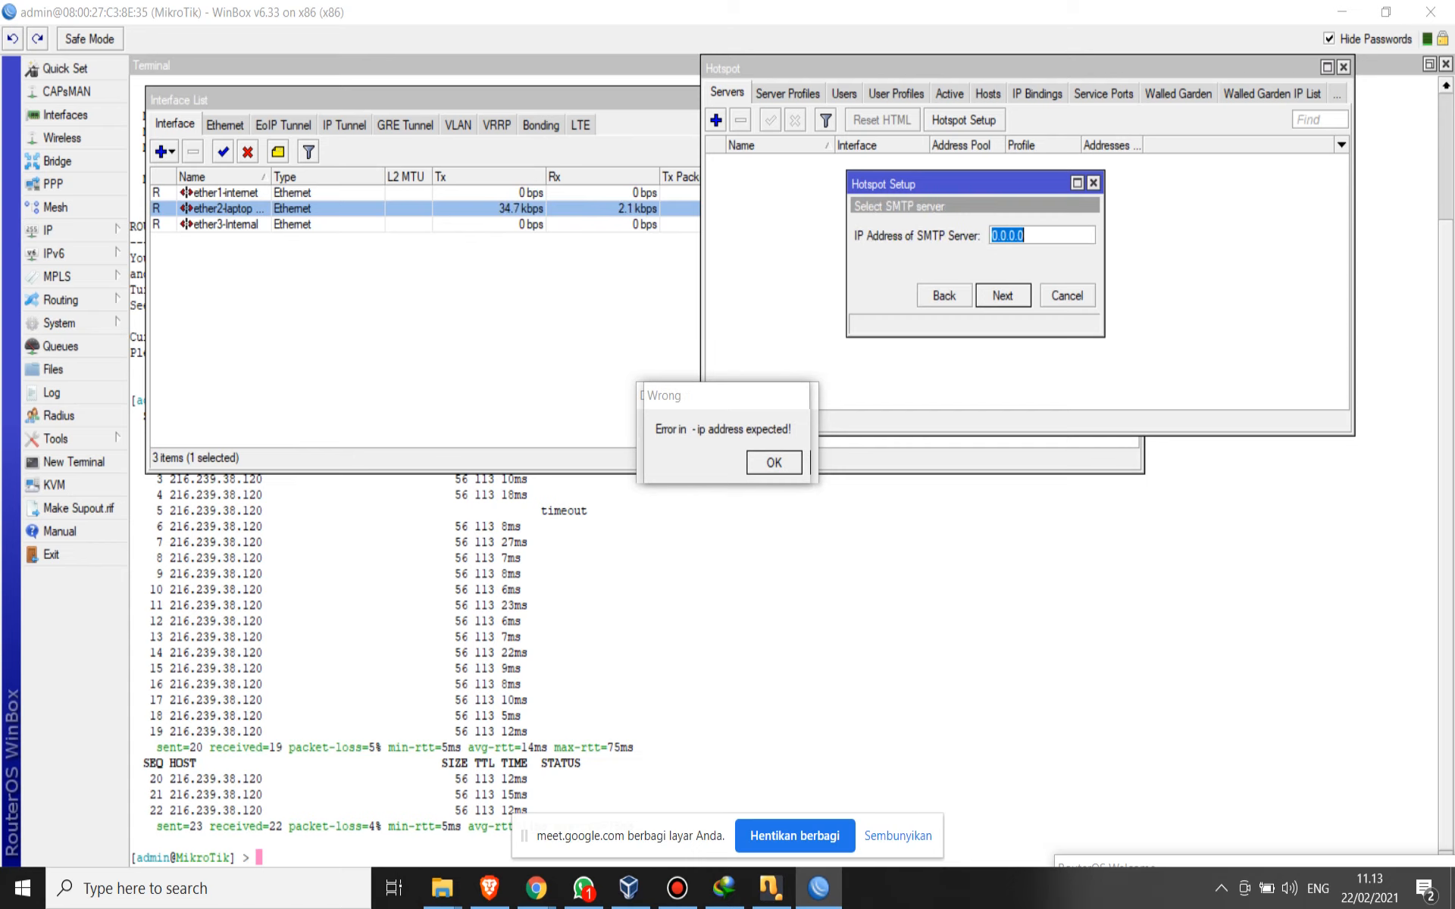
click(1067, 296)
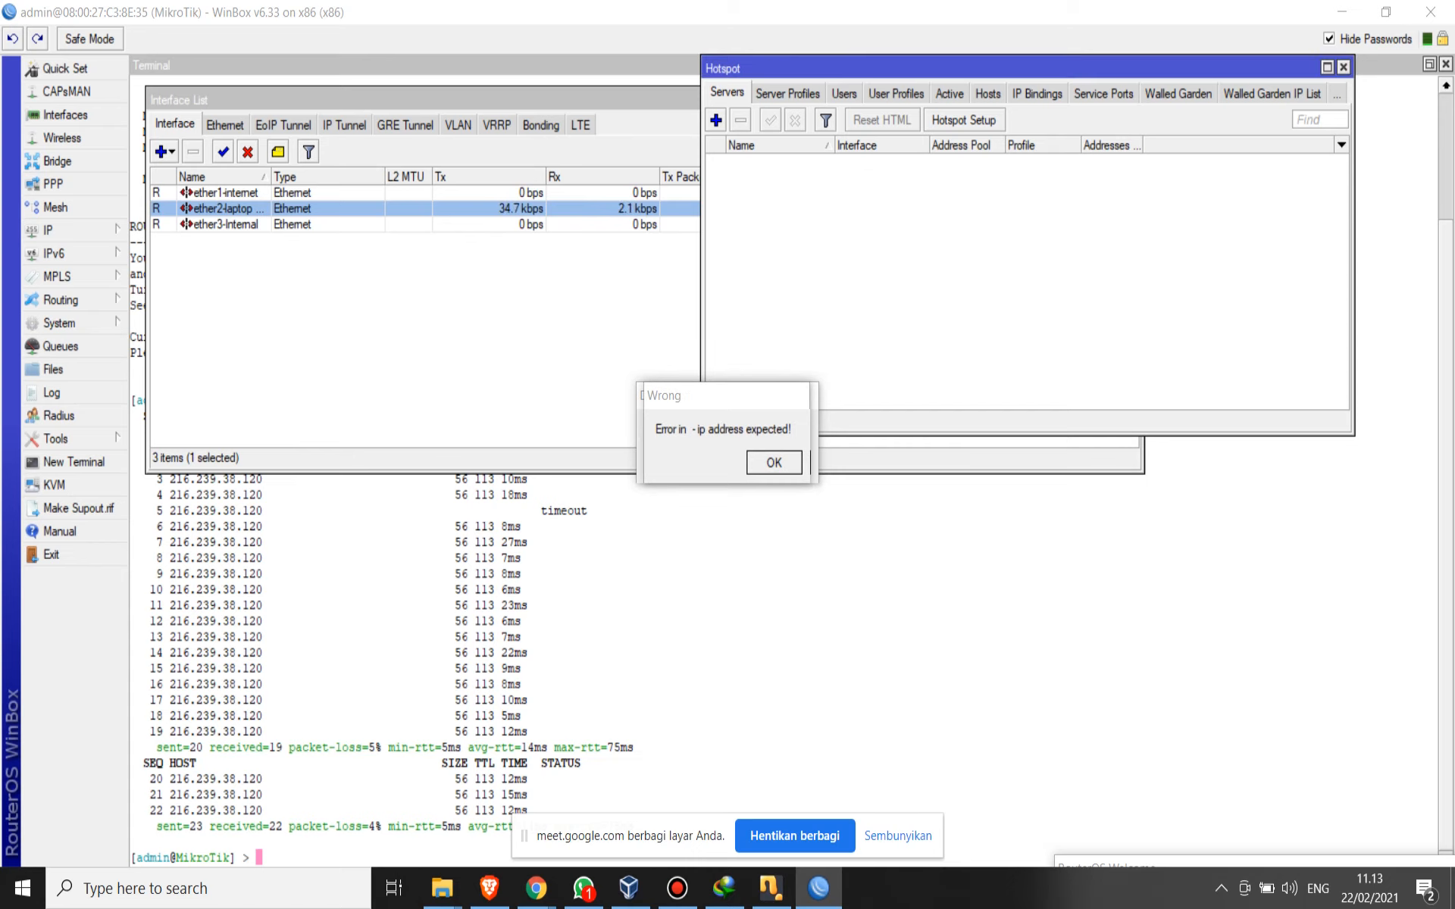
- Restart the Hotspot Setup on ether3-Internal and accept local address 192.168.11.1/24 with Masquerade Network enabled
click(963, 120)
click(1086, 235)
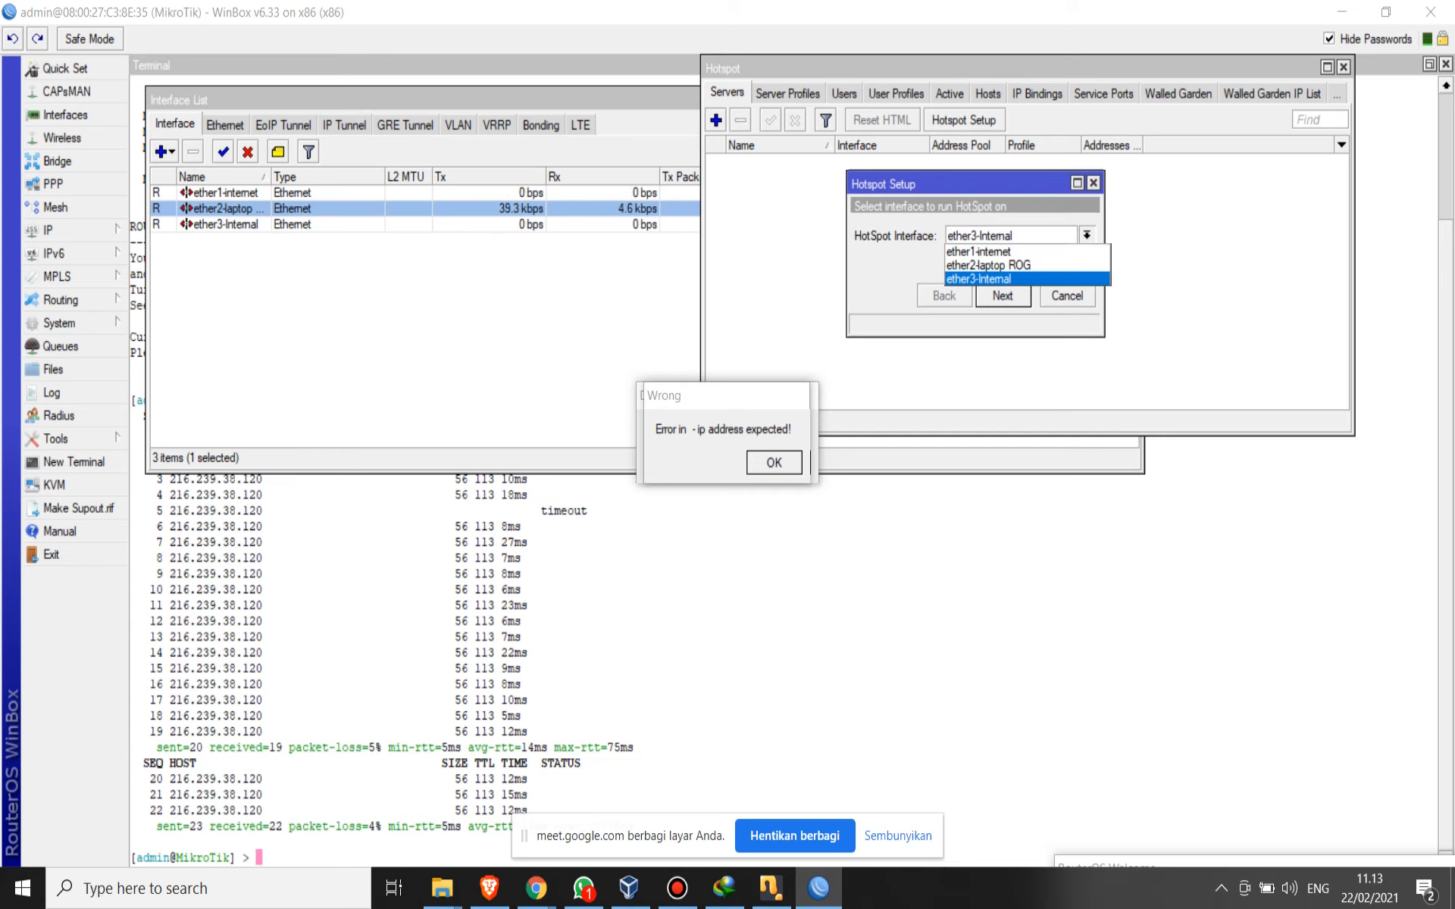
click(979, 279)
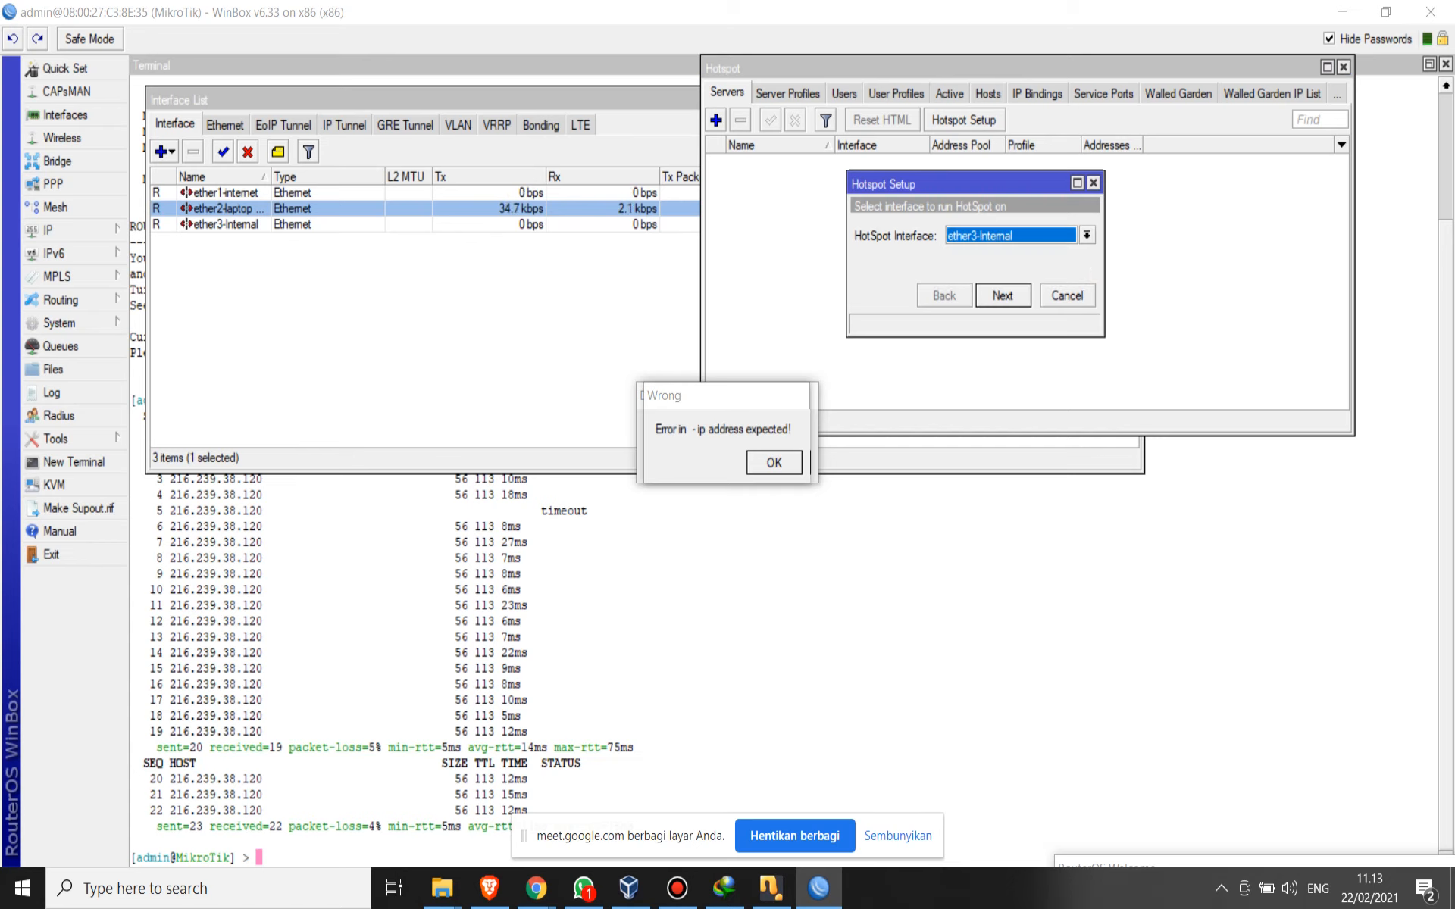
click(1002, 295)
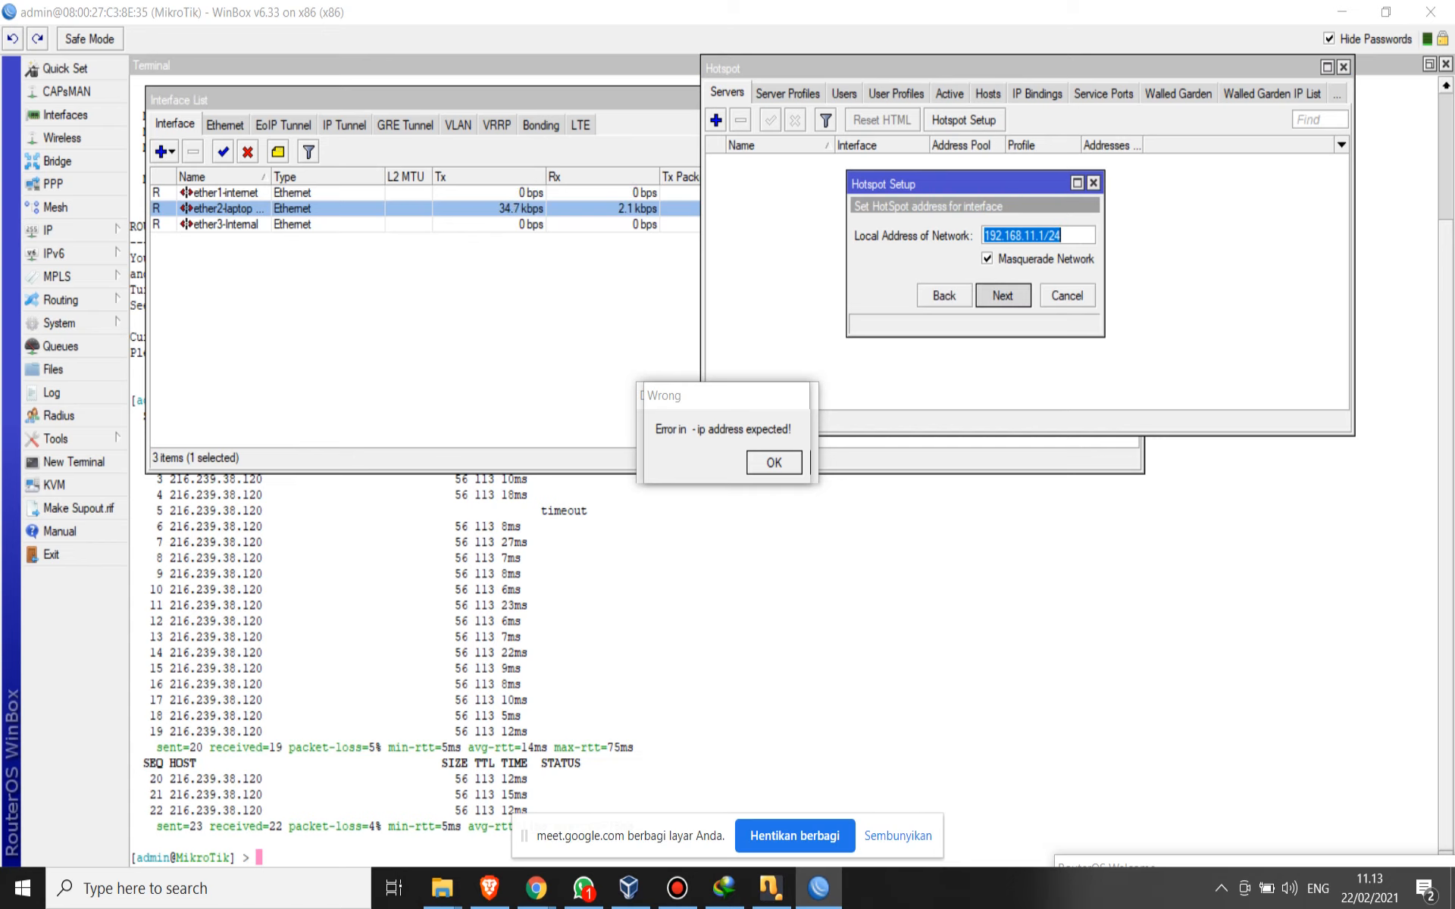
click(1003, 295)
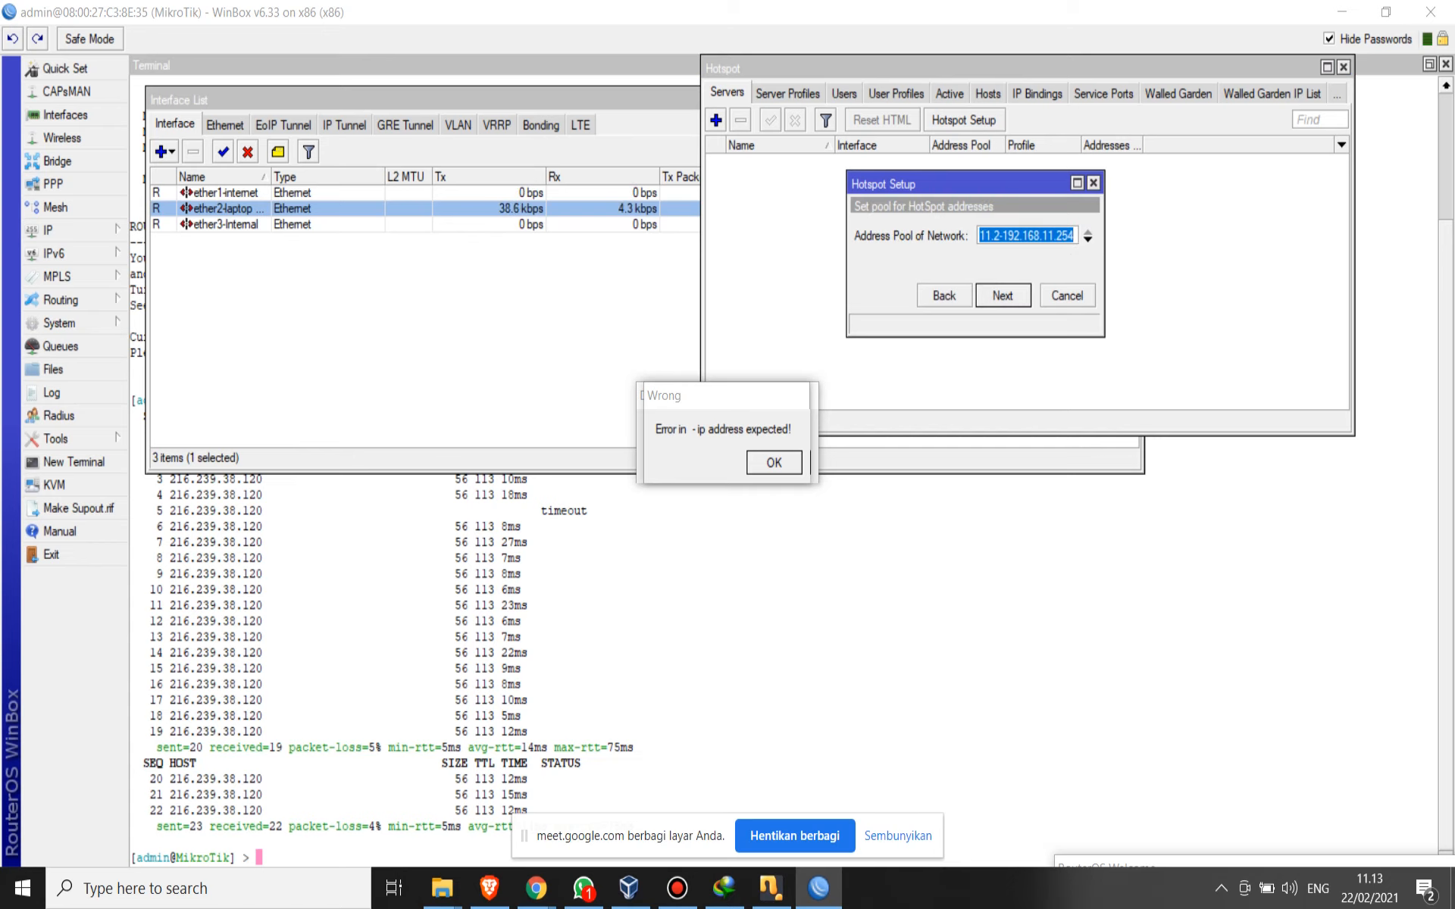
- Accept the hotspot address pool ending at 192.168.11.254 and choose the SSL certificate option
drag(1050, 235, 962, 236)
drag(1039, 236, 1091, 236)
key(Return)
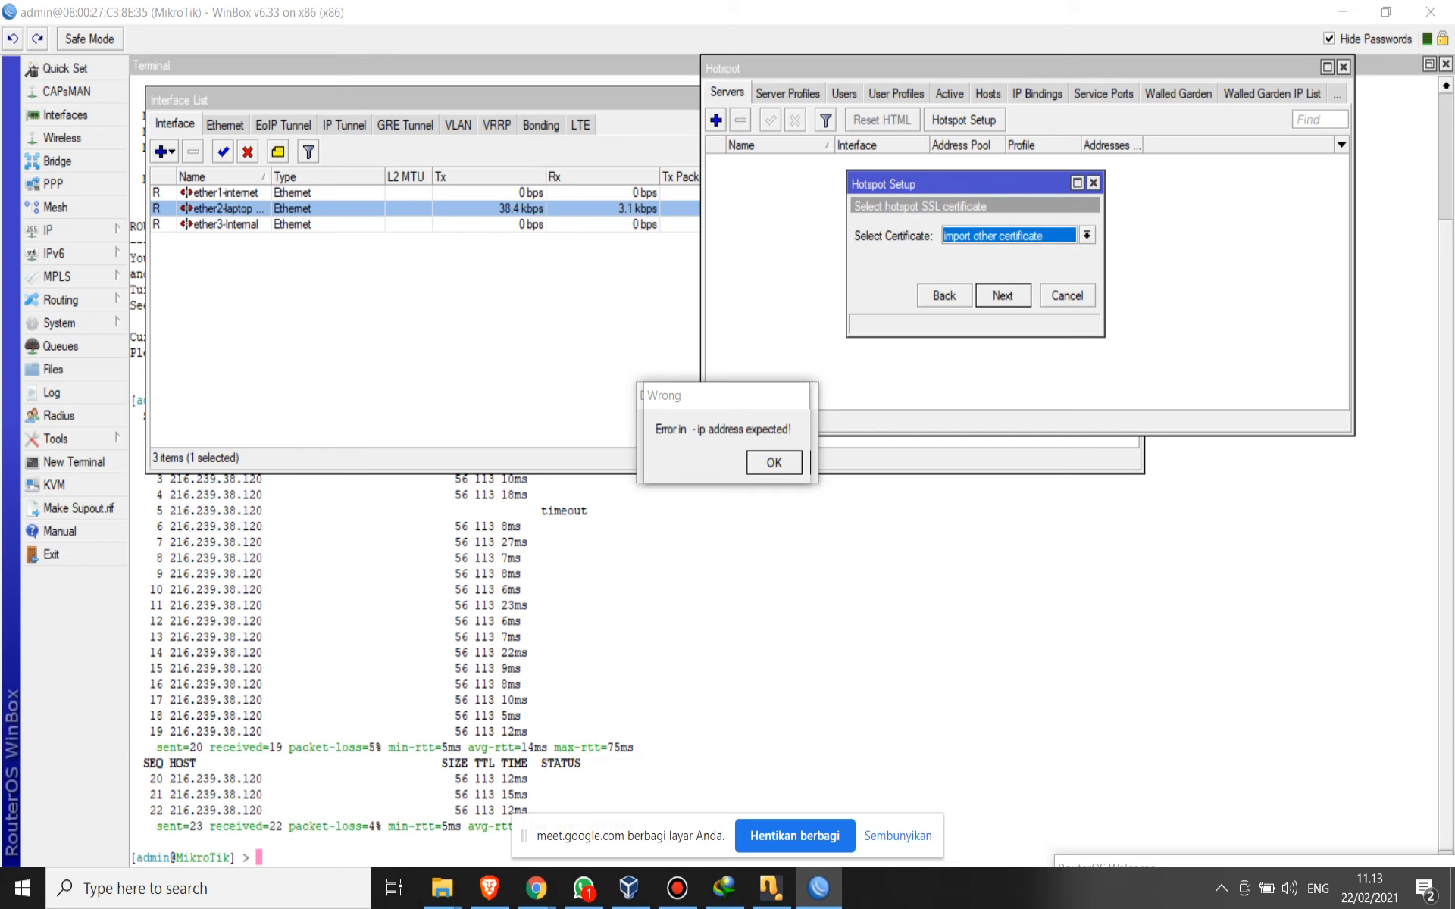
click(1088, 236)
click(1061, 266)
key(Return)
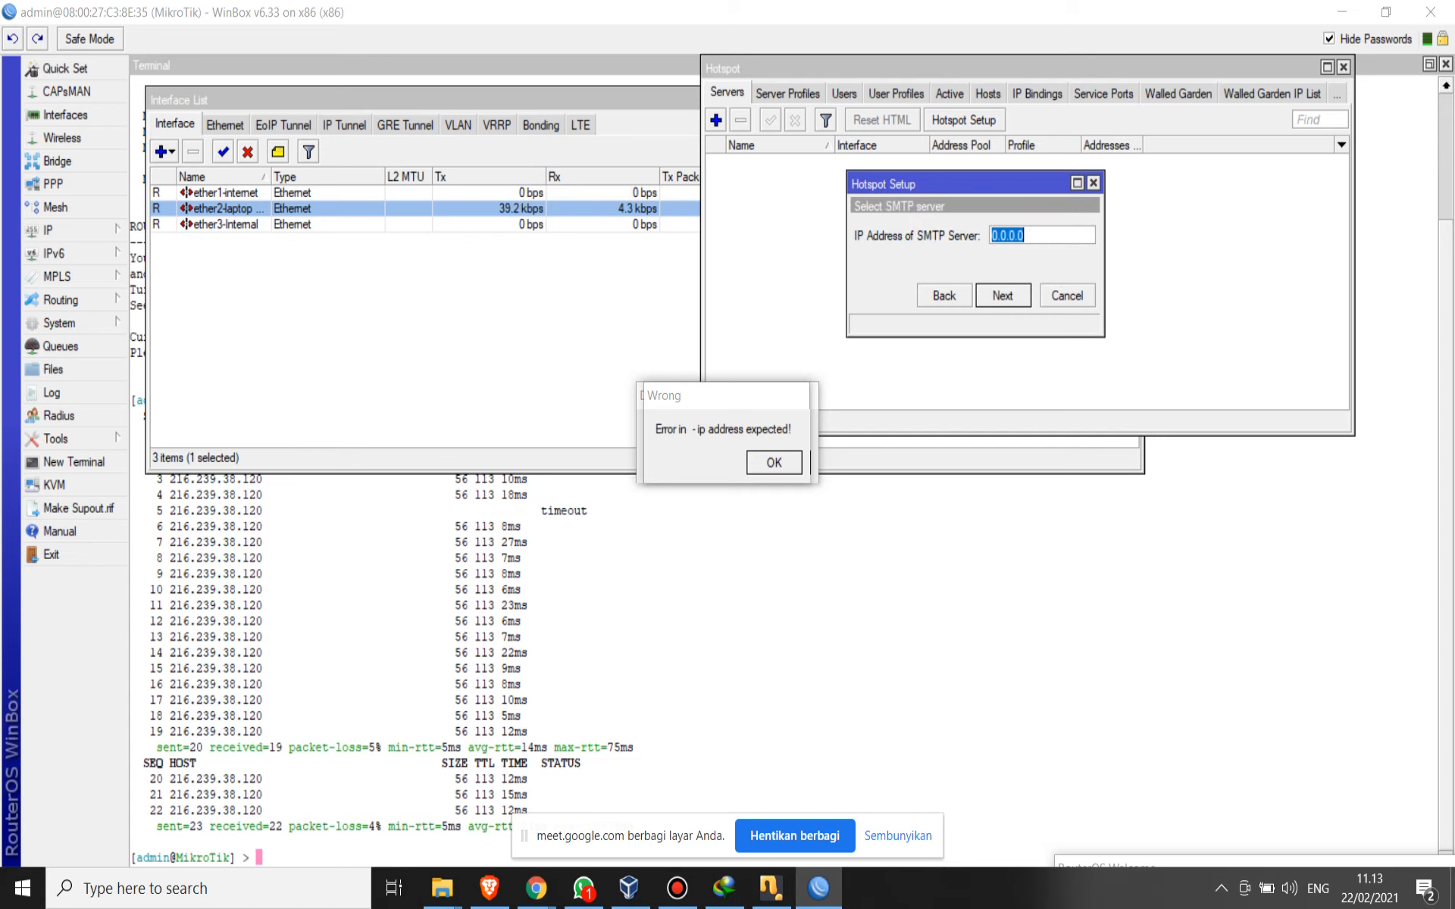
- Reposition the Hotspot window clear of the setup dialog and accept 0.0.0.0 as the SMTP server address
click(1042, 236)
double_click(1015, 236)
drag(985, 68, 834, 338)
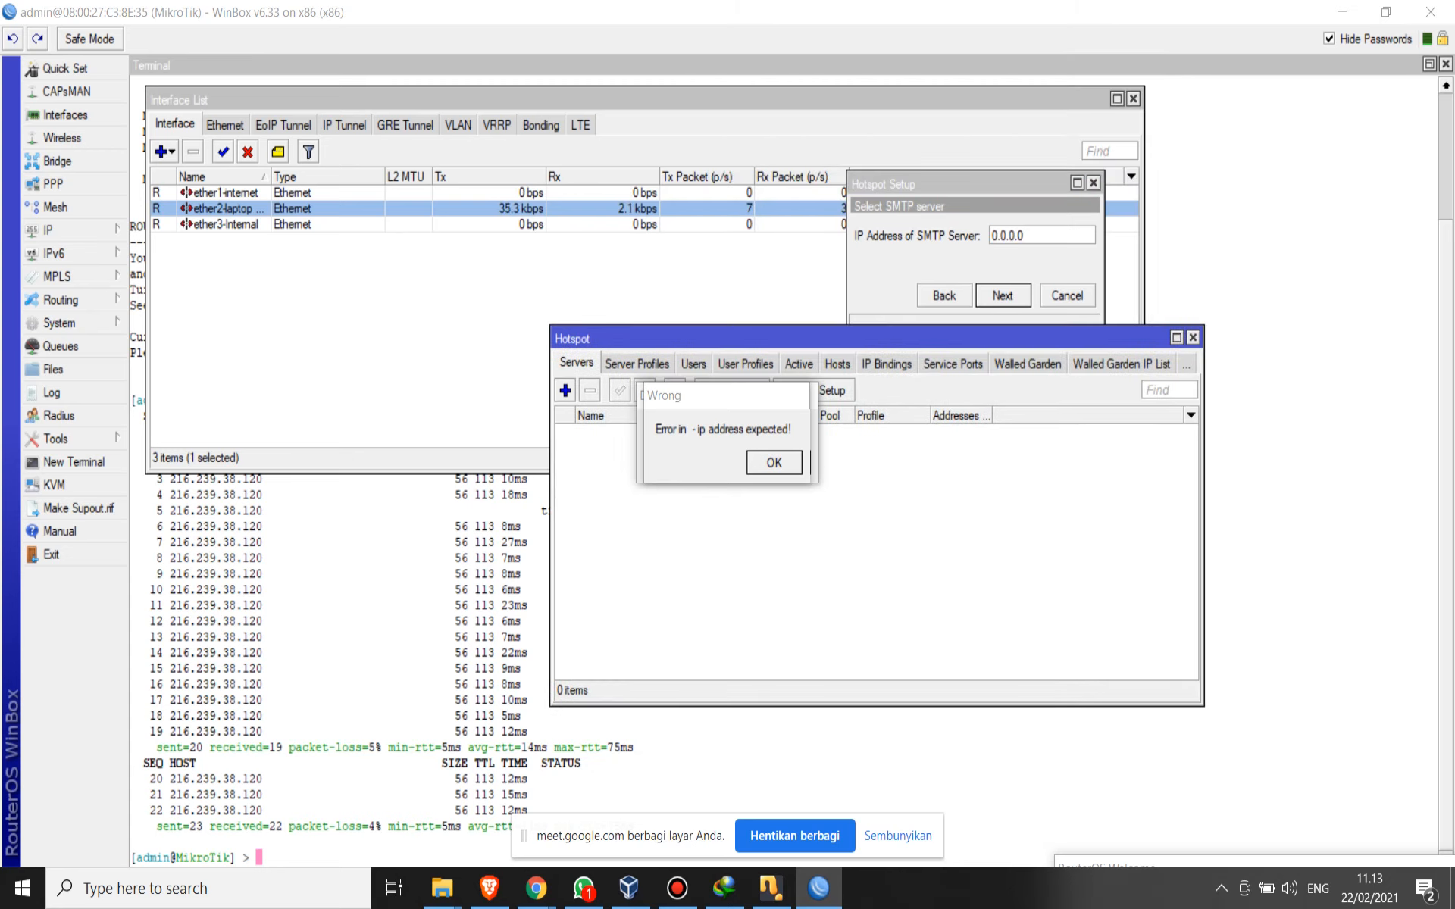
click(1220, 888)
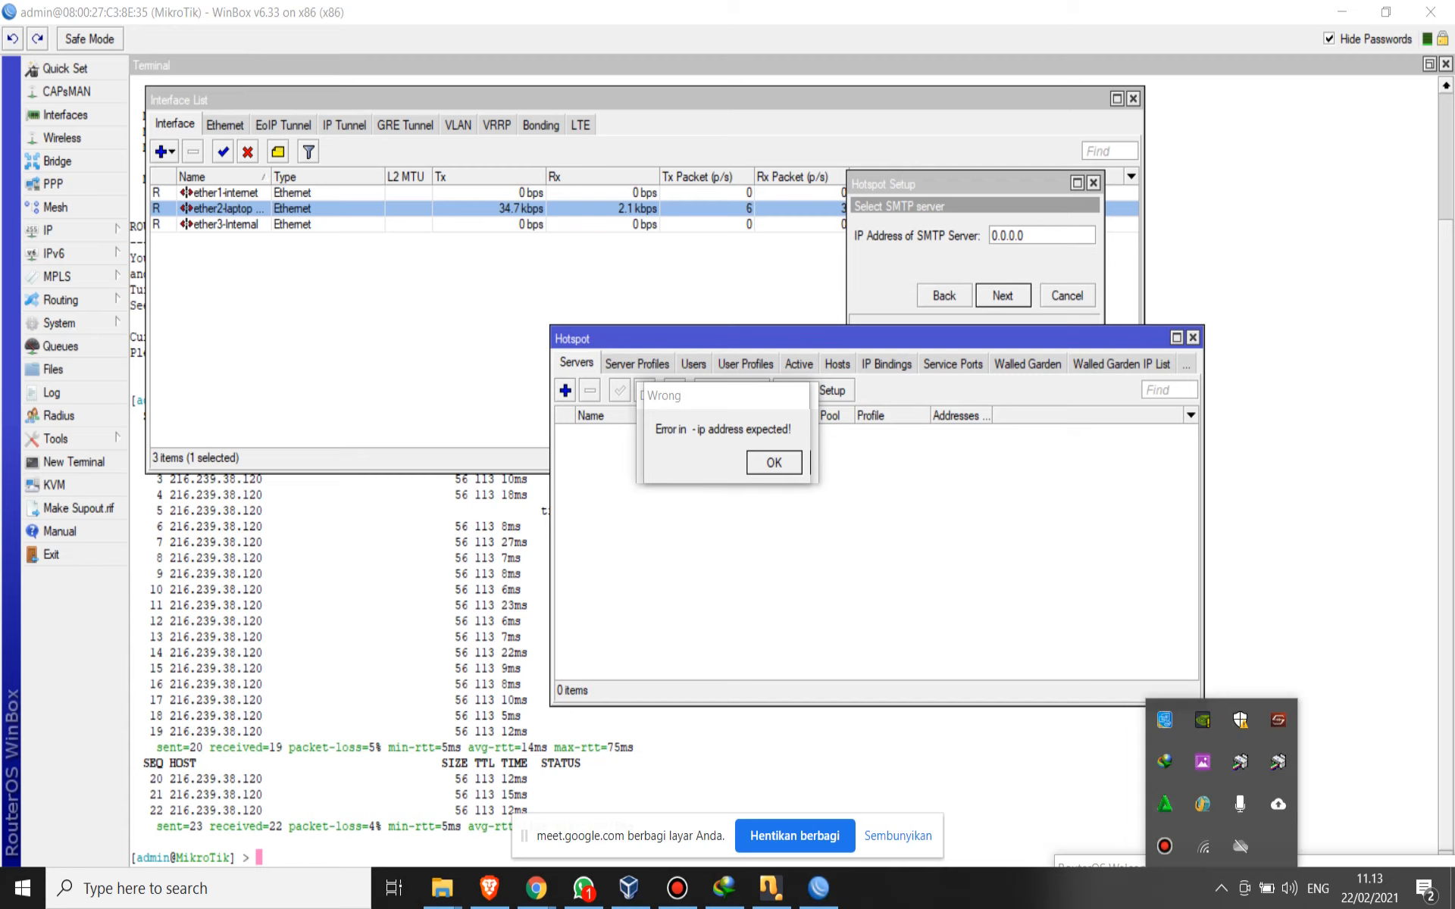
drag(909, 338, 1110, 405)
click(1002, 296)
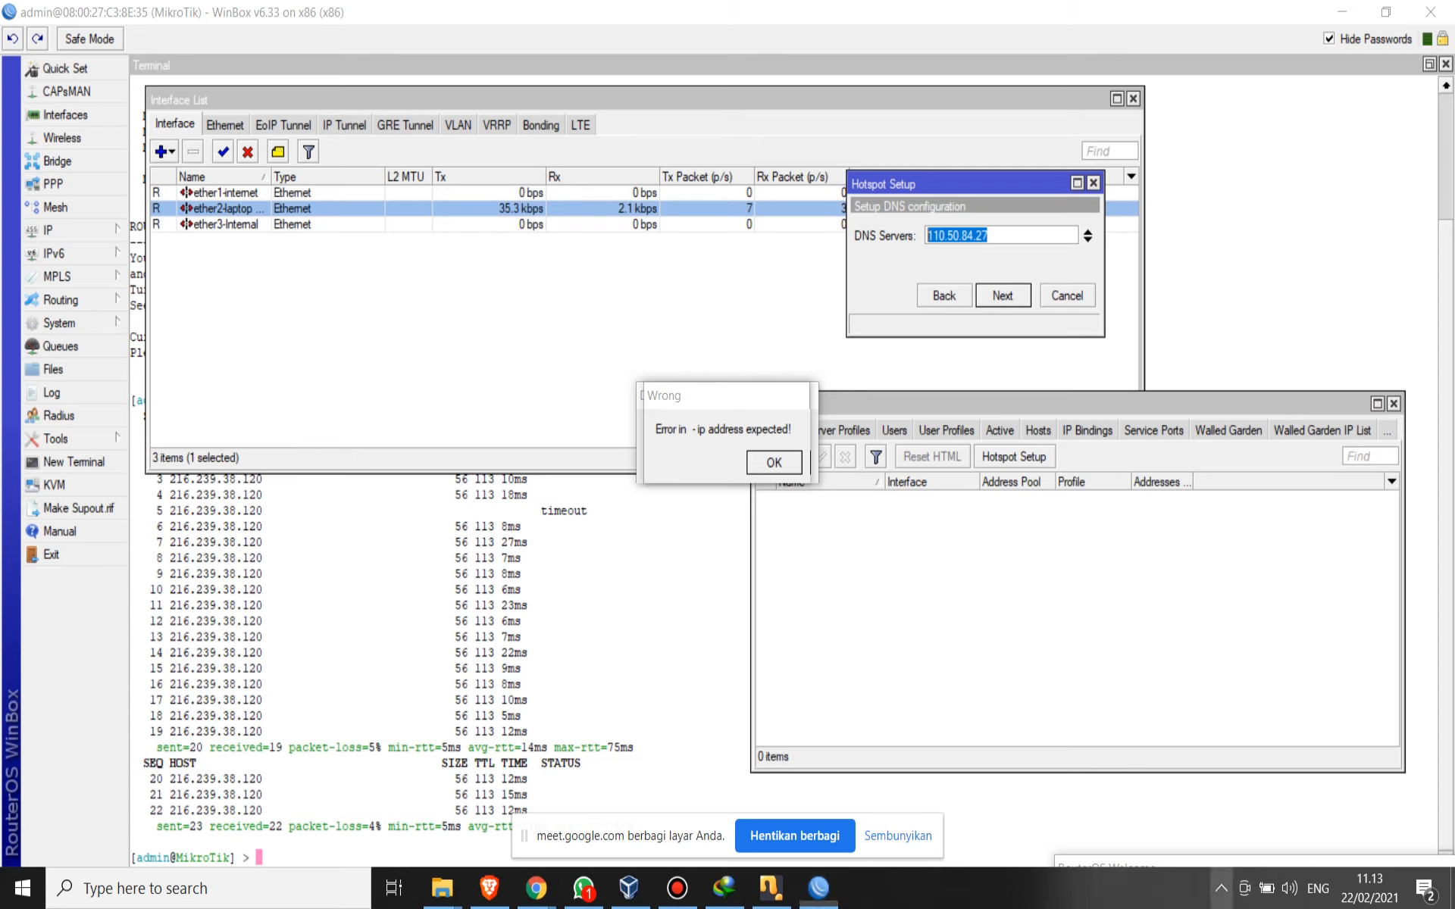
click(1220, 888)
click(1203, 846)
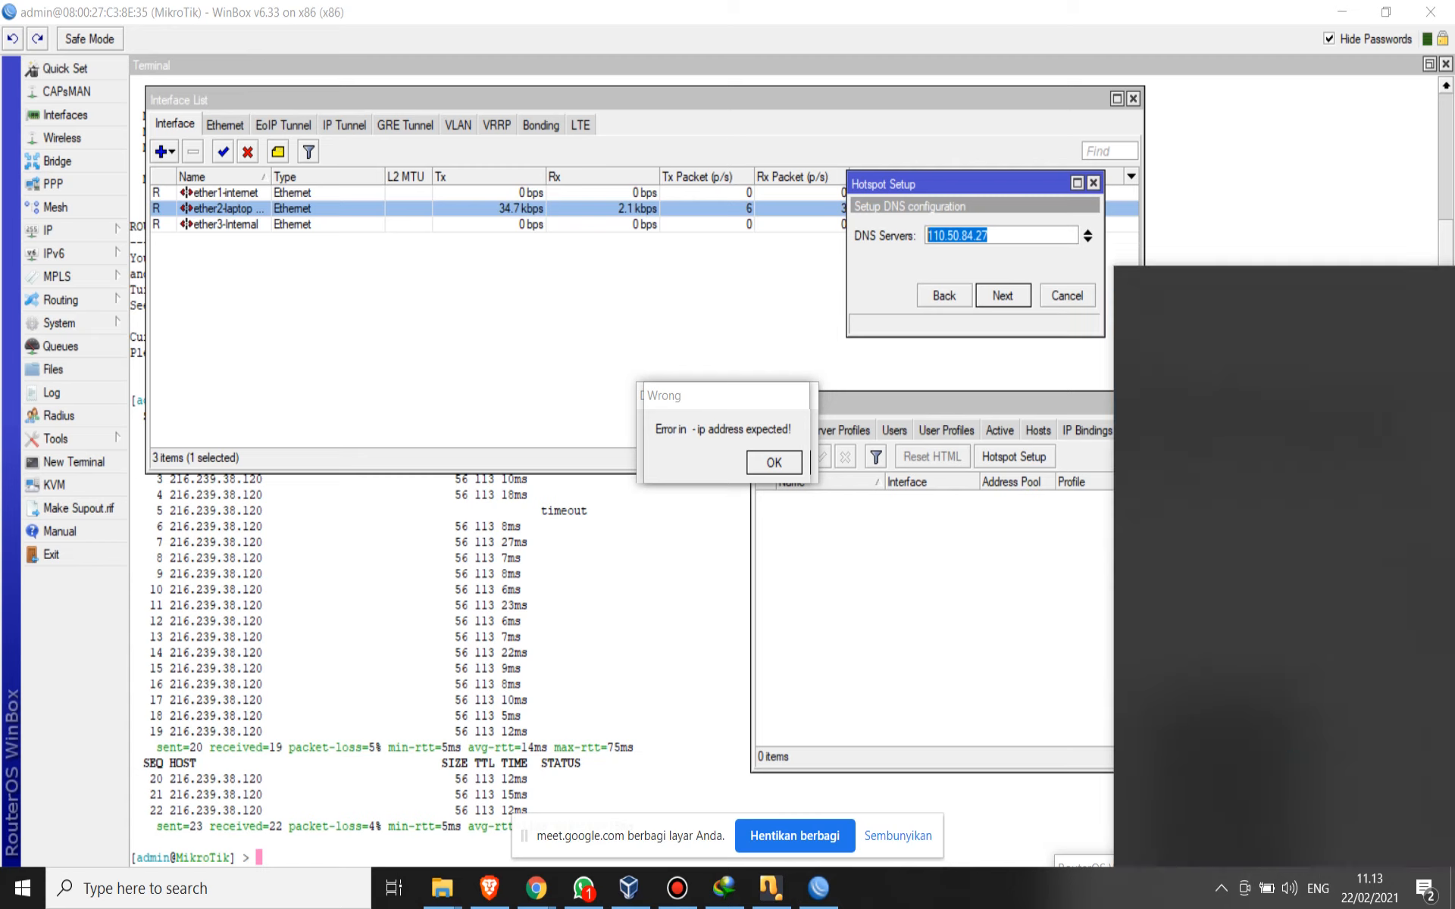
key(Escape)
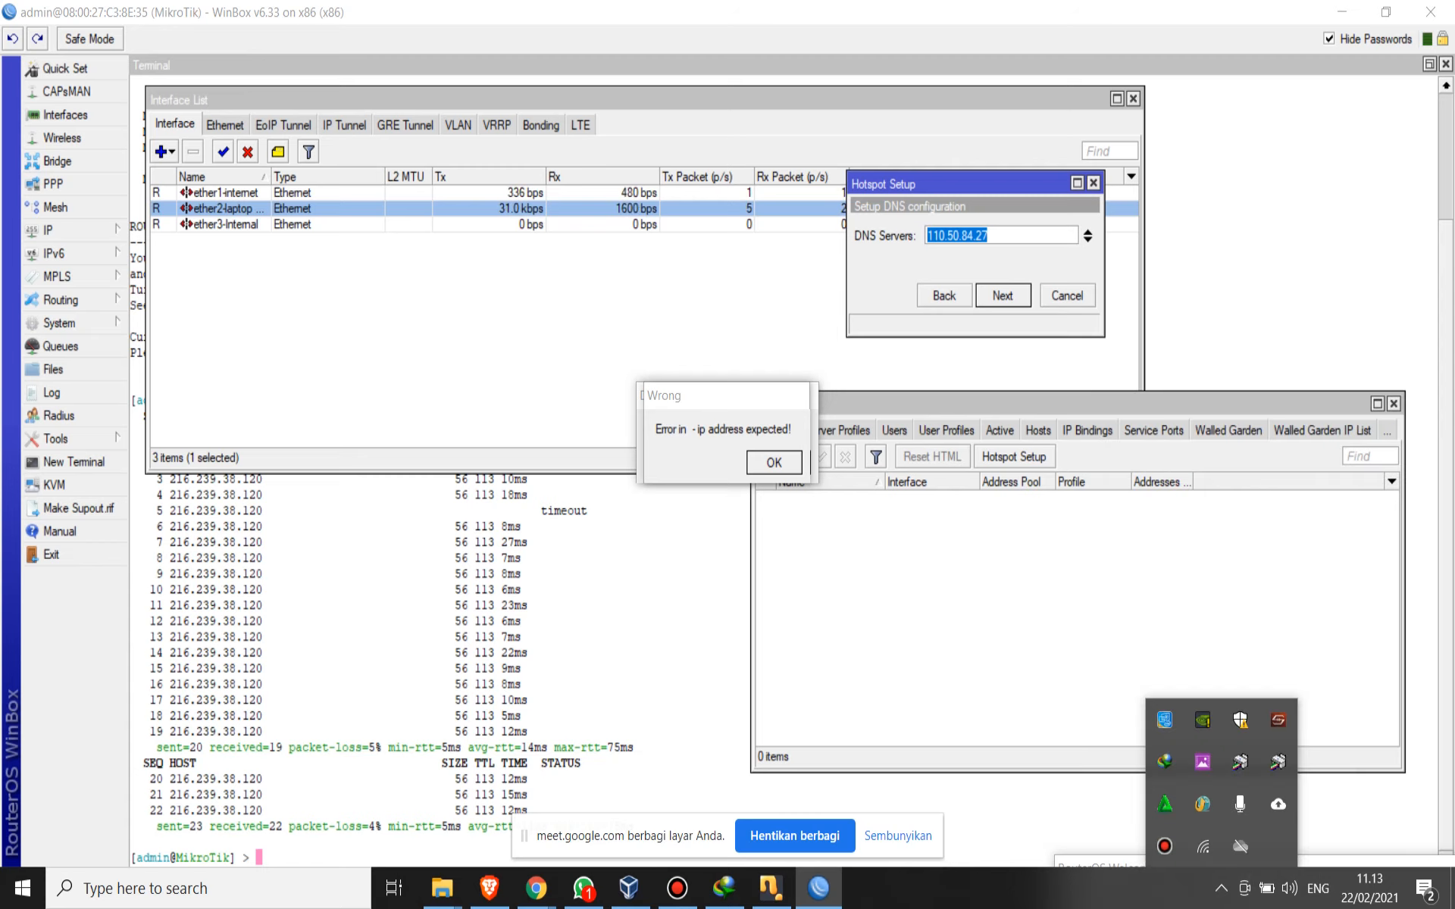
- Accept DNS server 110.50.84.27 and set the local hotspot server's DNS name to smkn7batam.sch.id
click(1002, 295)
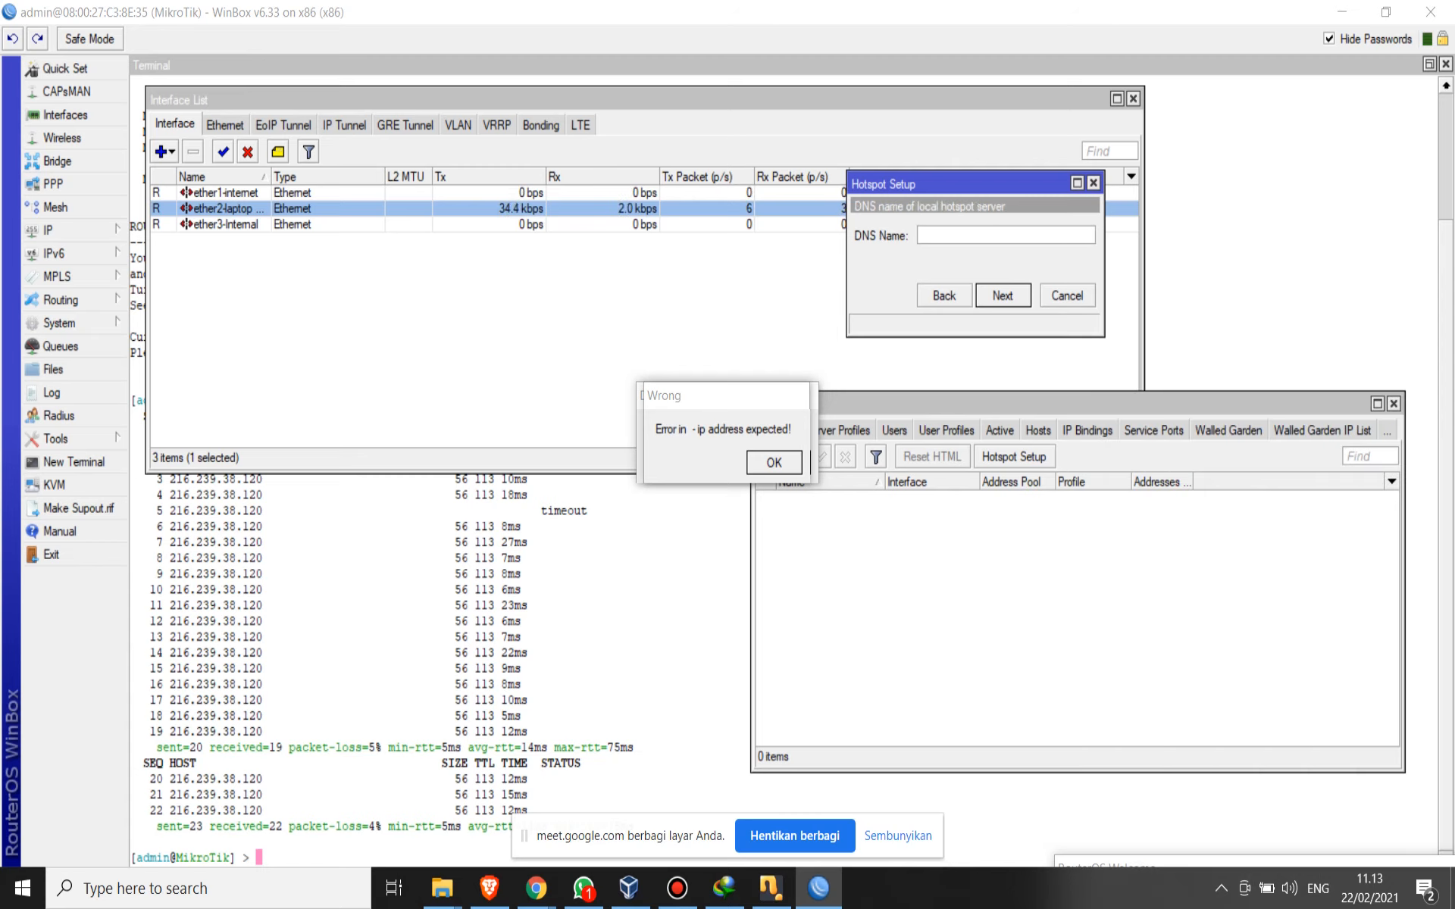
text(smkn7batam.sch.id)
key(ctrl+a)
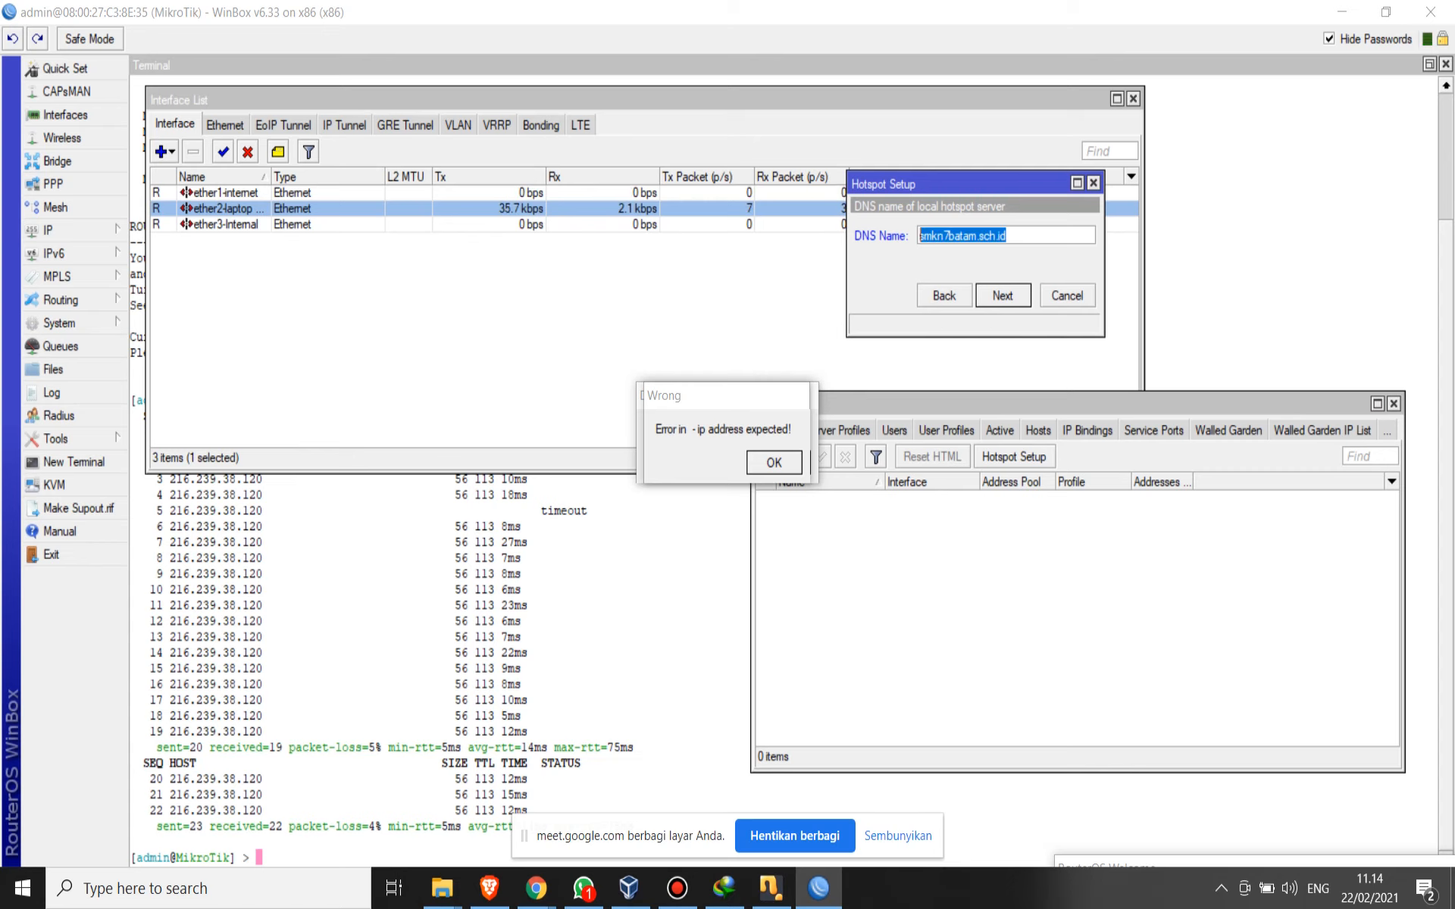
key(Return)
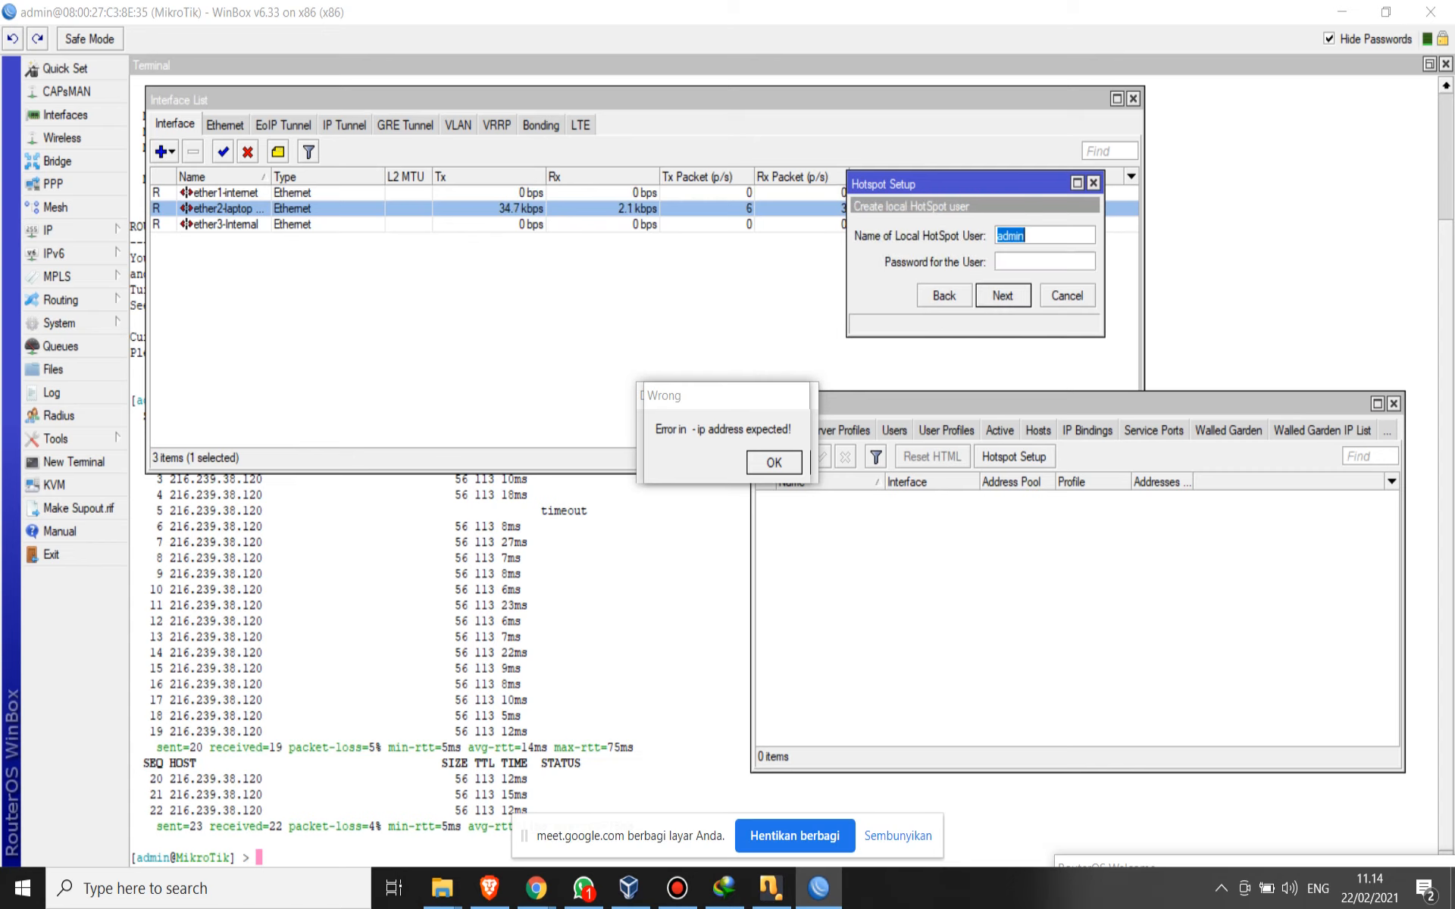
- Keep admin as the local HotSpot user, enter the user's password and finish the setup
click(1045, 262)
double_click(1010, 236)
key(Tab)
text(admin)
key(Return)
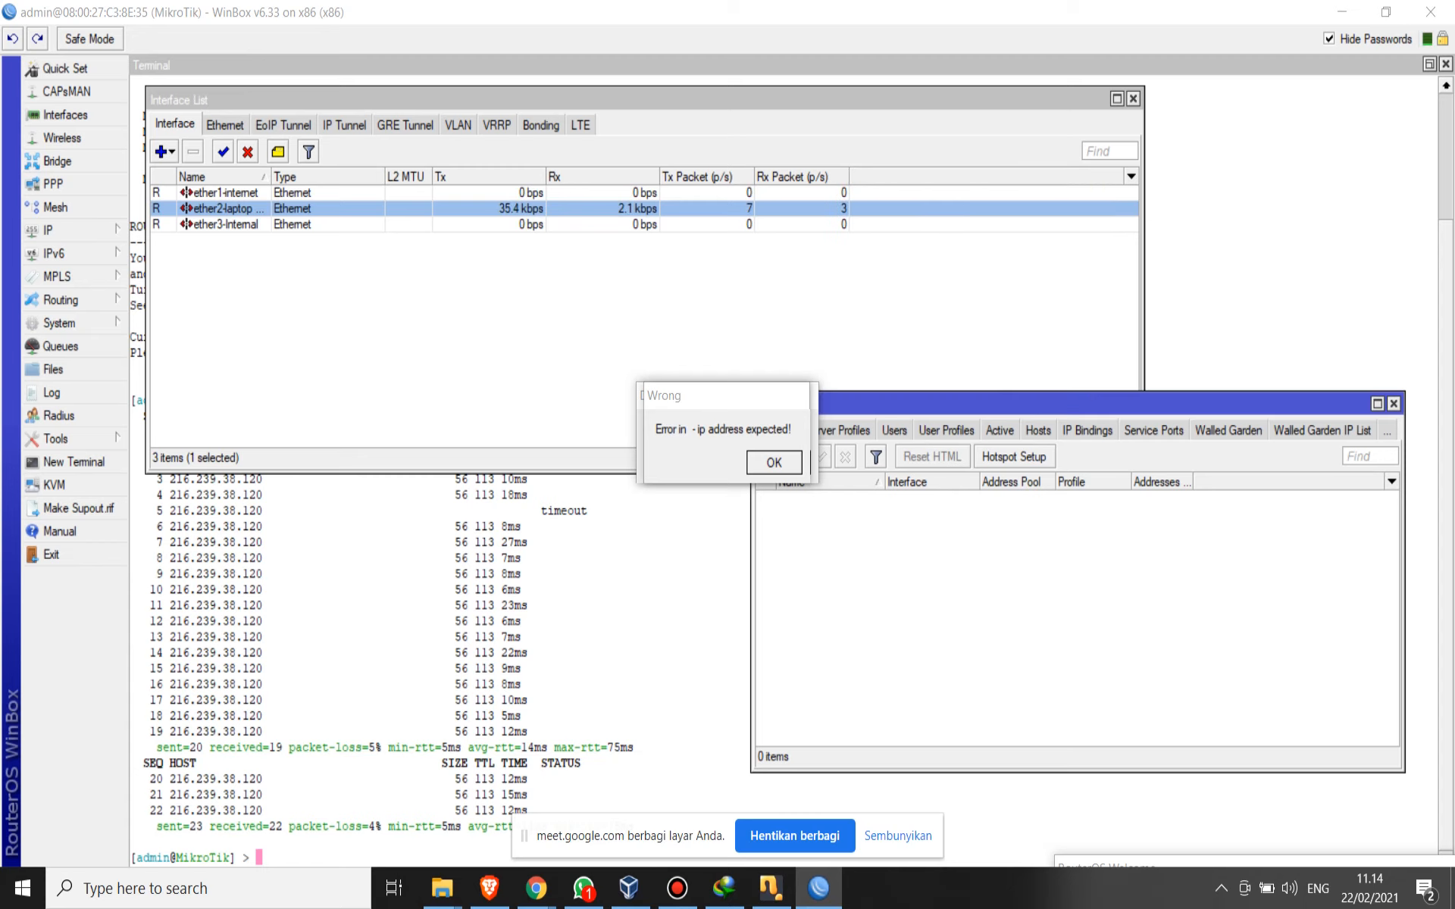
- Review the settings of the hotspot server created on ether3-Internal and close its properties
drag(1060, 403, 989, 95)
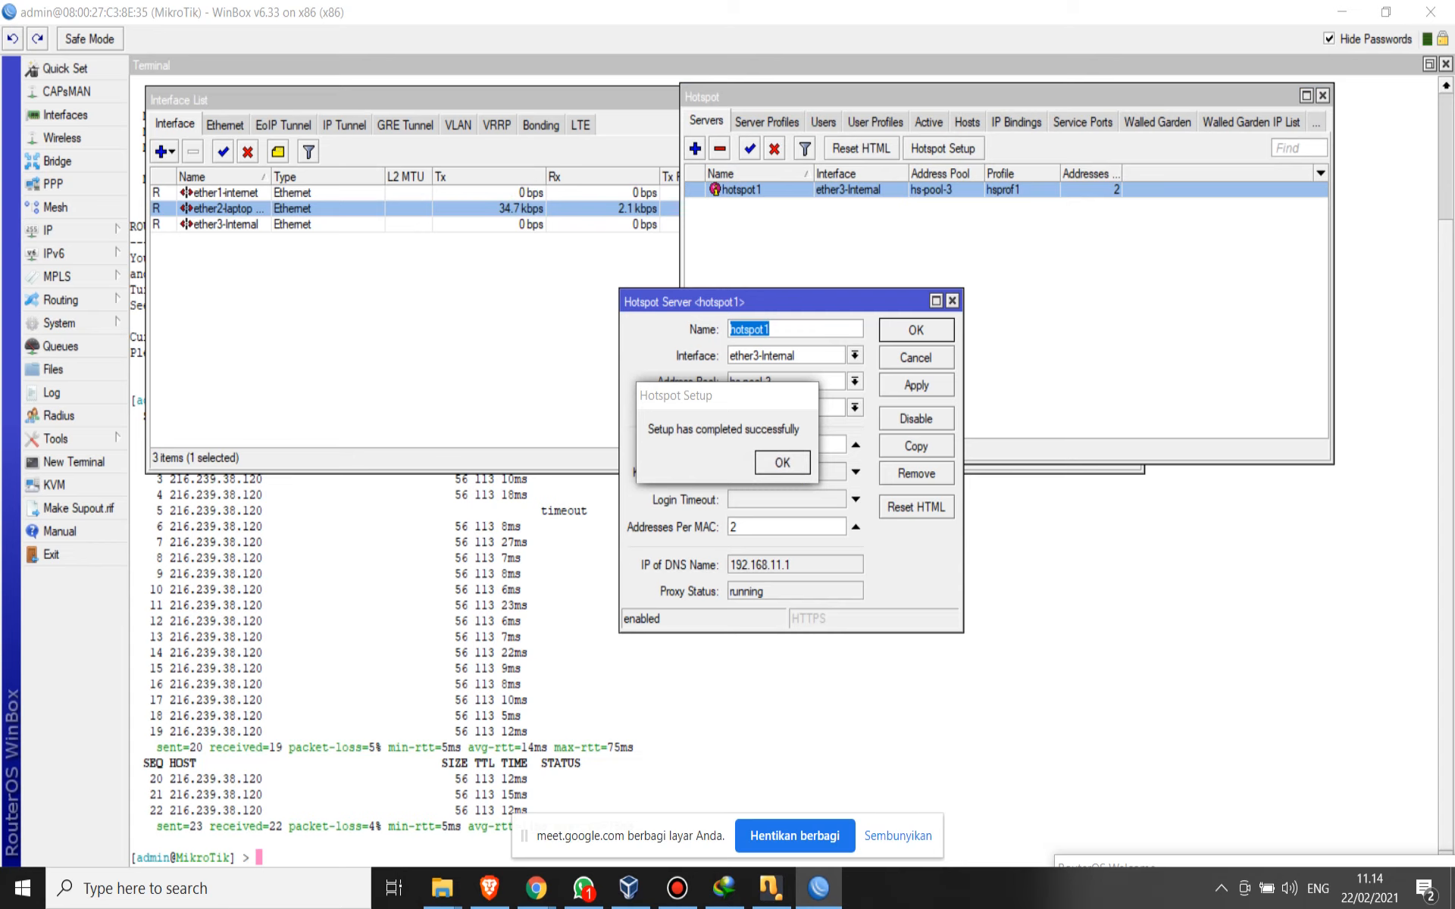
drag(796, 302, 1120, 201)
click(1277, 199)
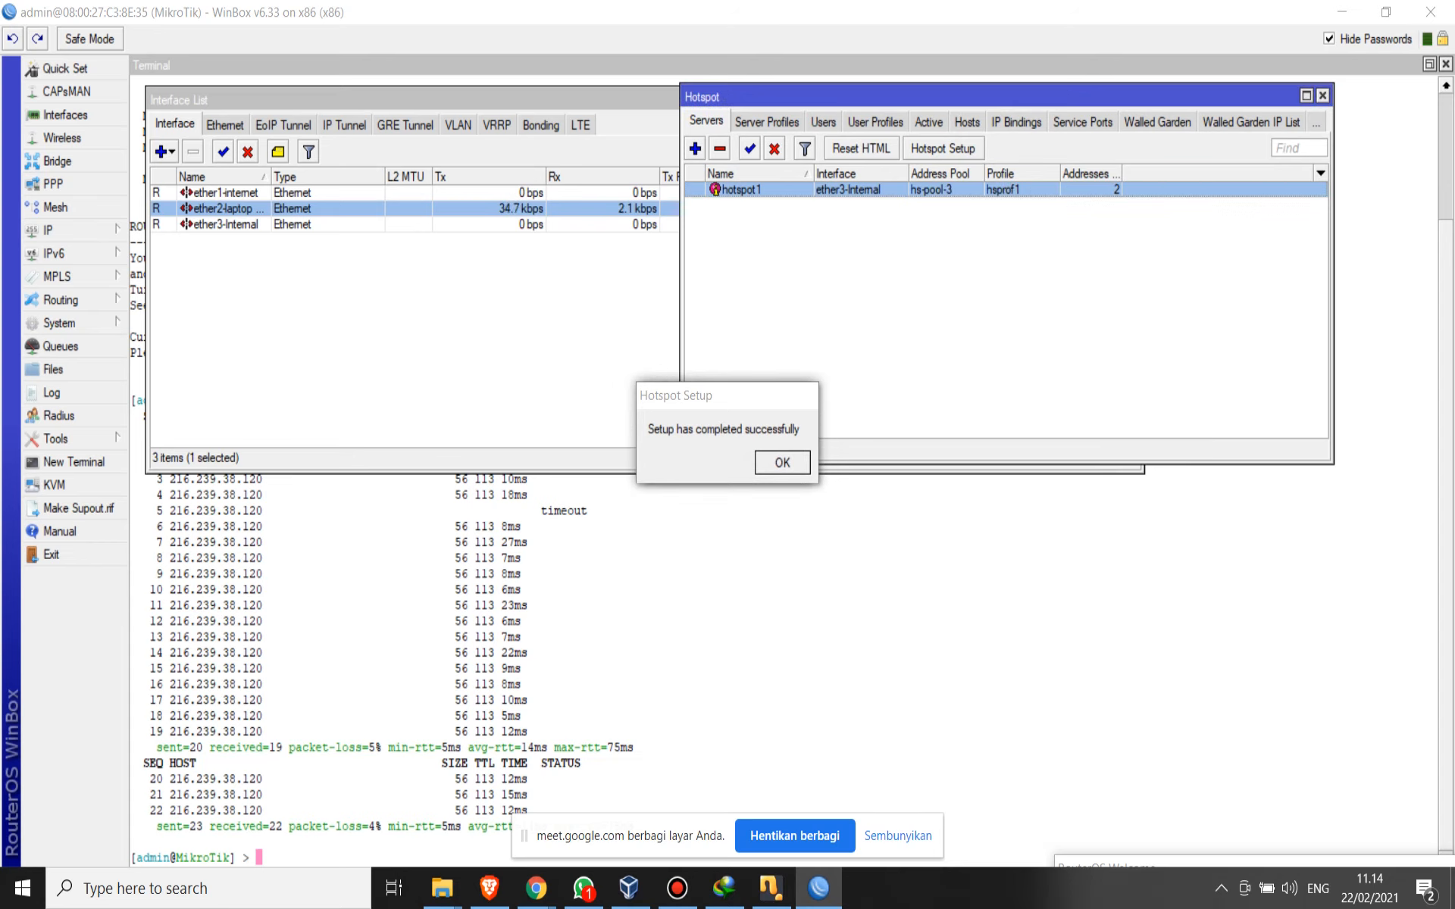
- Switch to VirtualBox Manager, dismiss the changed-settings question and confirm the RoterMikrotik machine settings
click(628, 888)
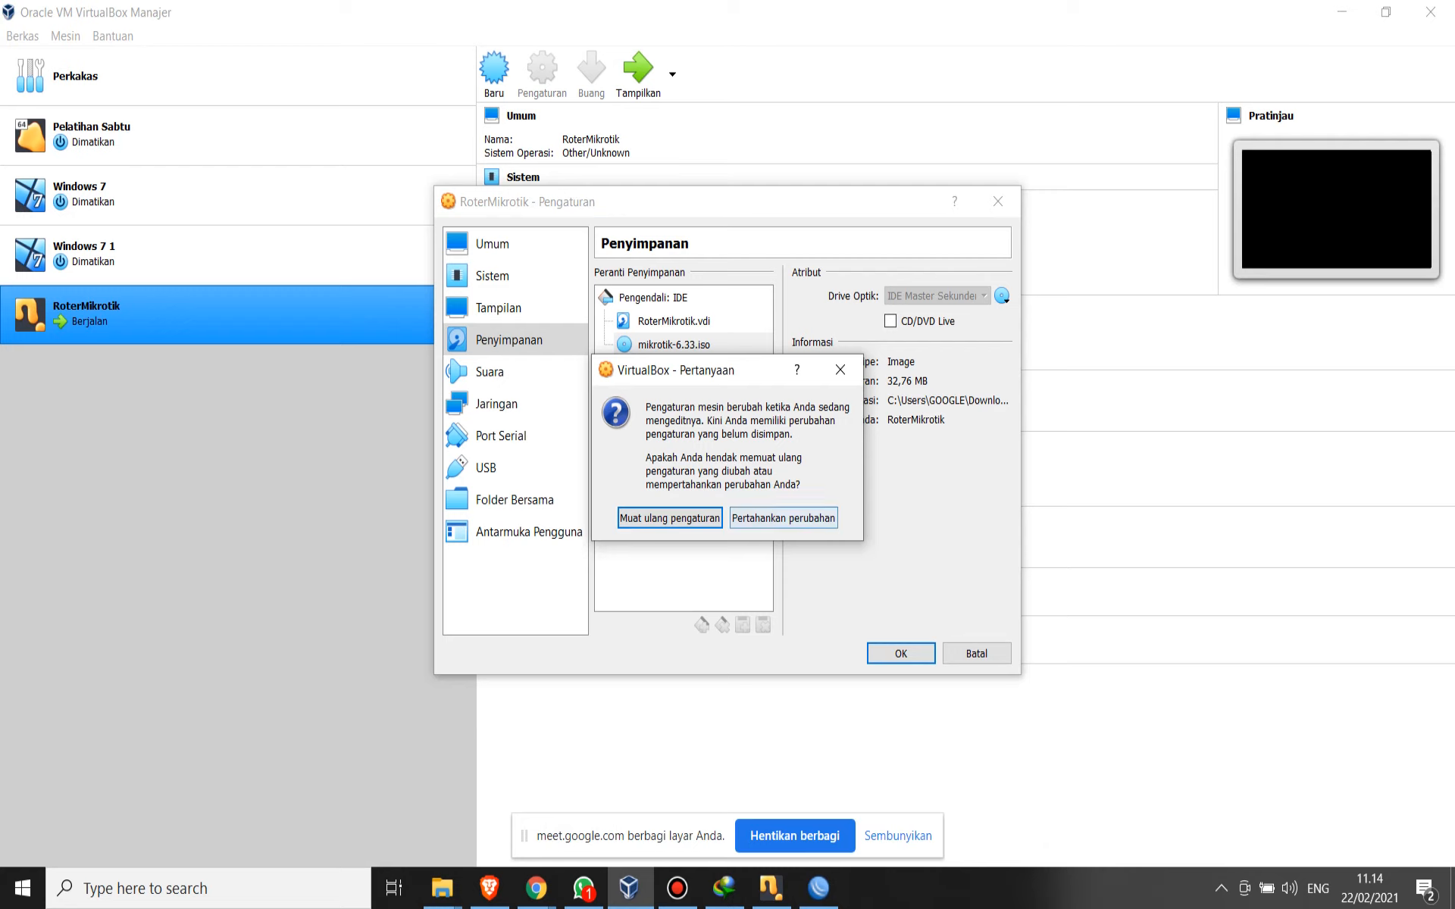
click(840, 370)
click(901, 654)
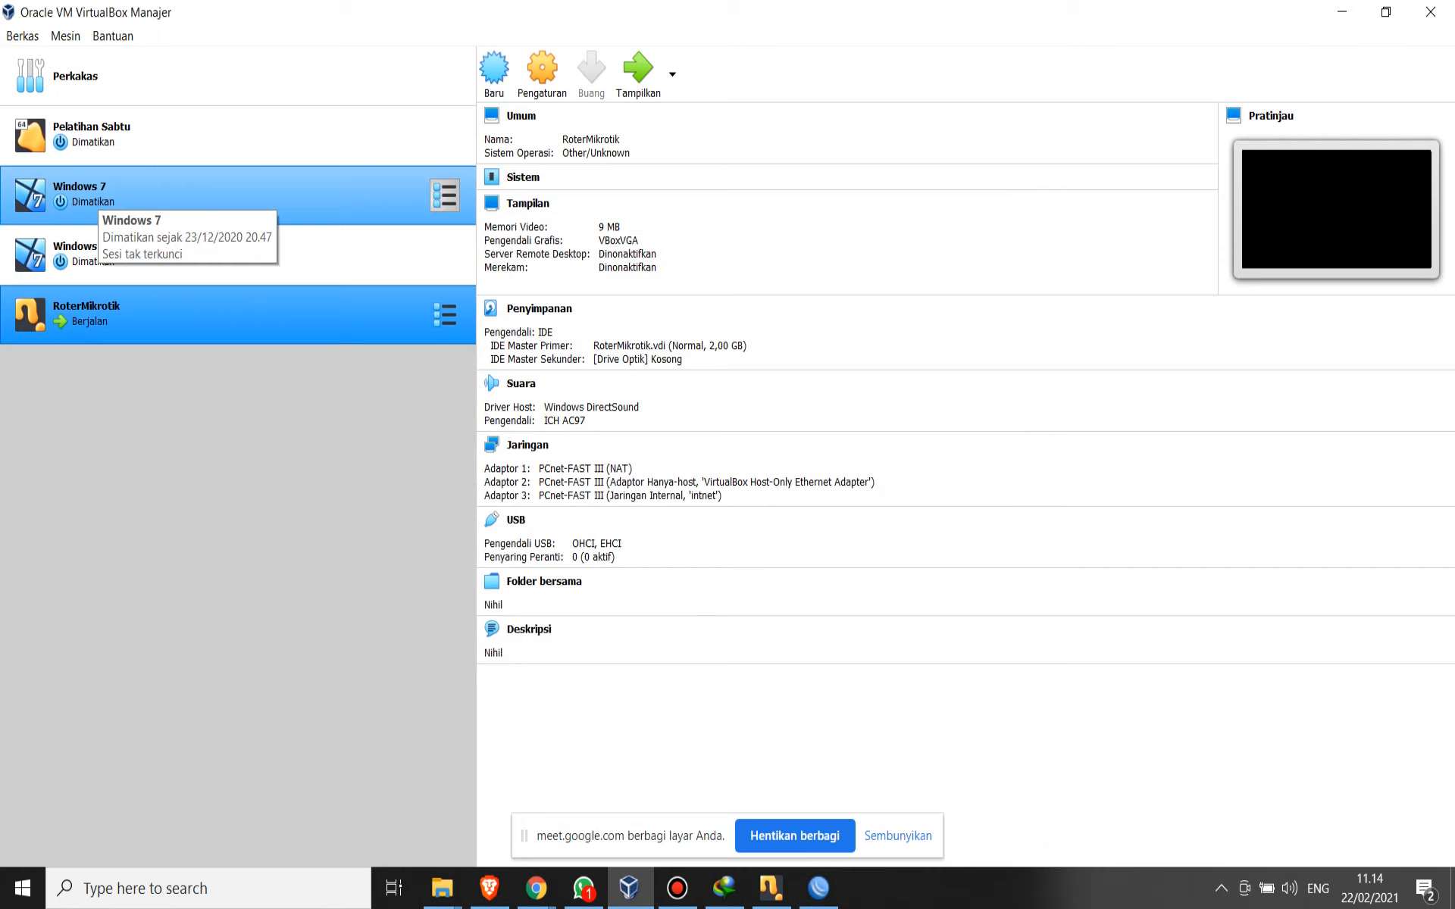
- Check the network adapter settings of the Windows 7 virtual machine, including Adaptor 1's attachment, and close the settings
click(97, 195)
click(542, 72)
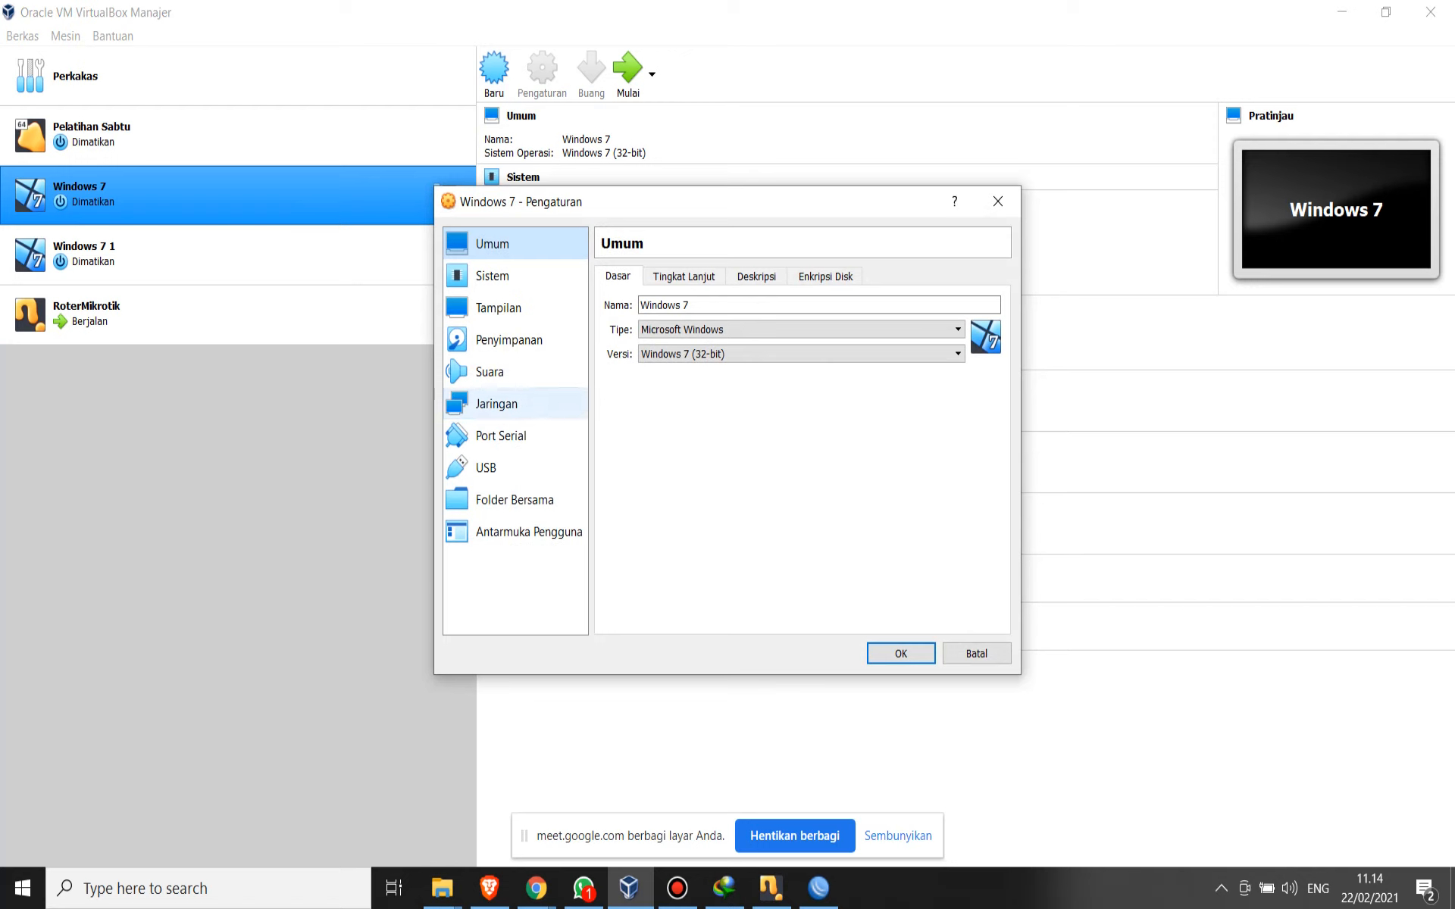
click(500, 403)
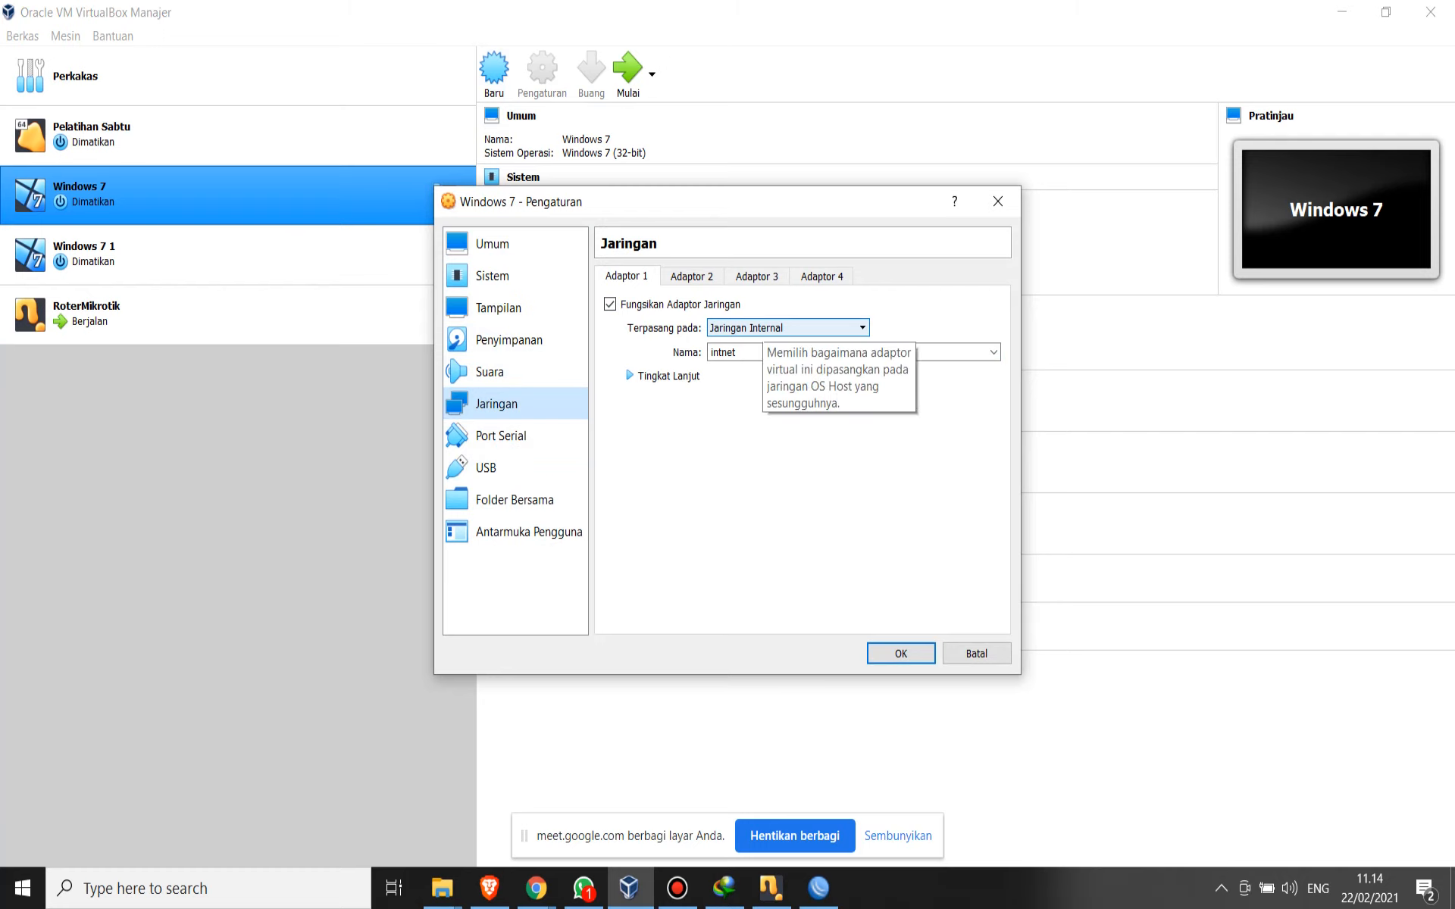
click(692, 276)
click(610, 305)
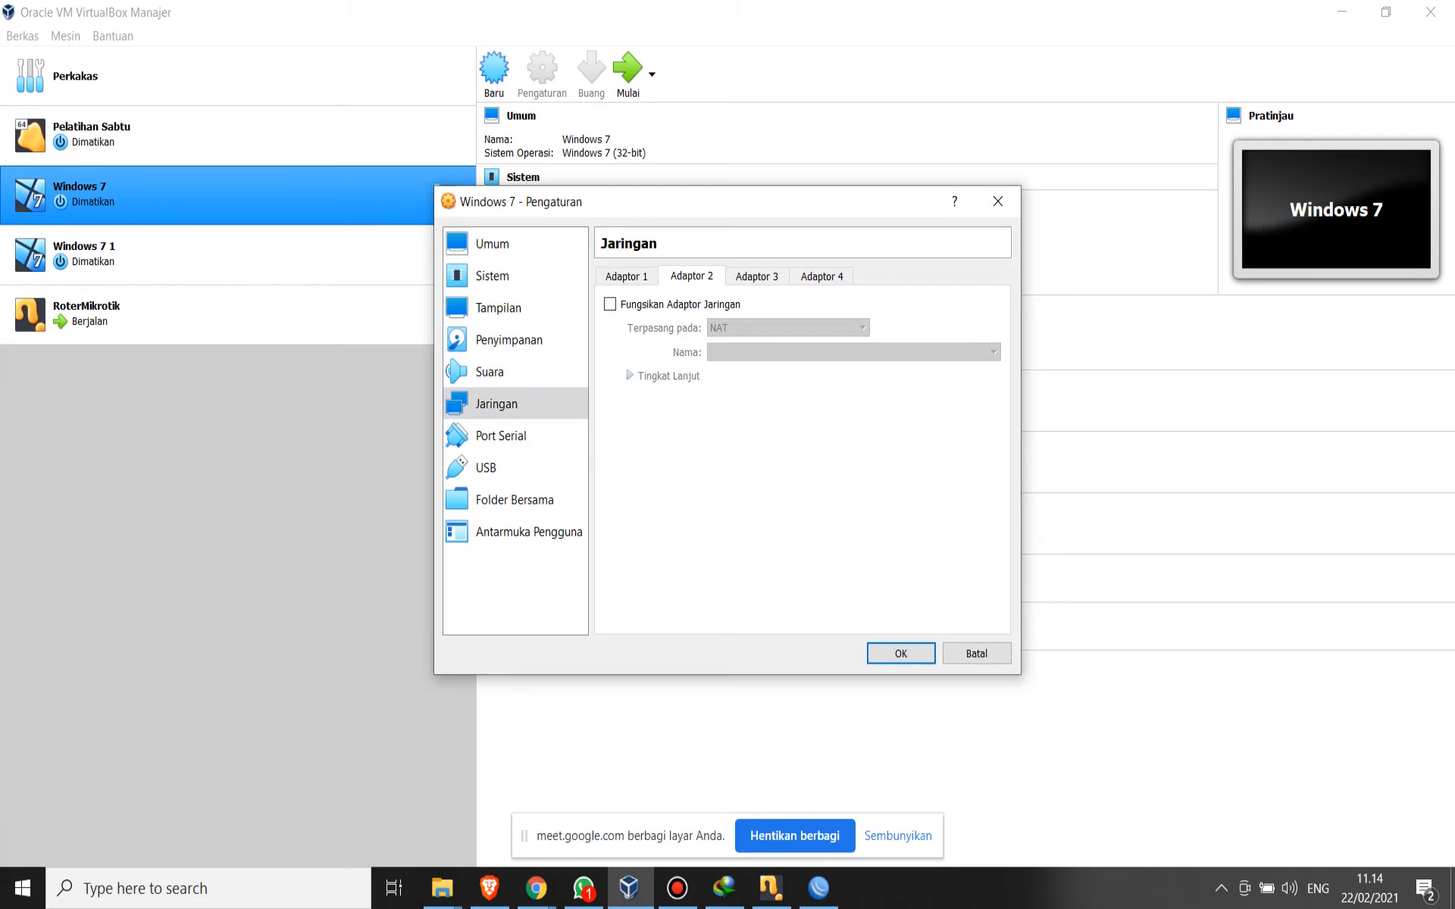
key(ctrl+Tab)
key(ctrl+Tab)
key(ctrl+Tab)
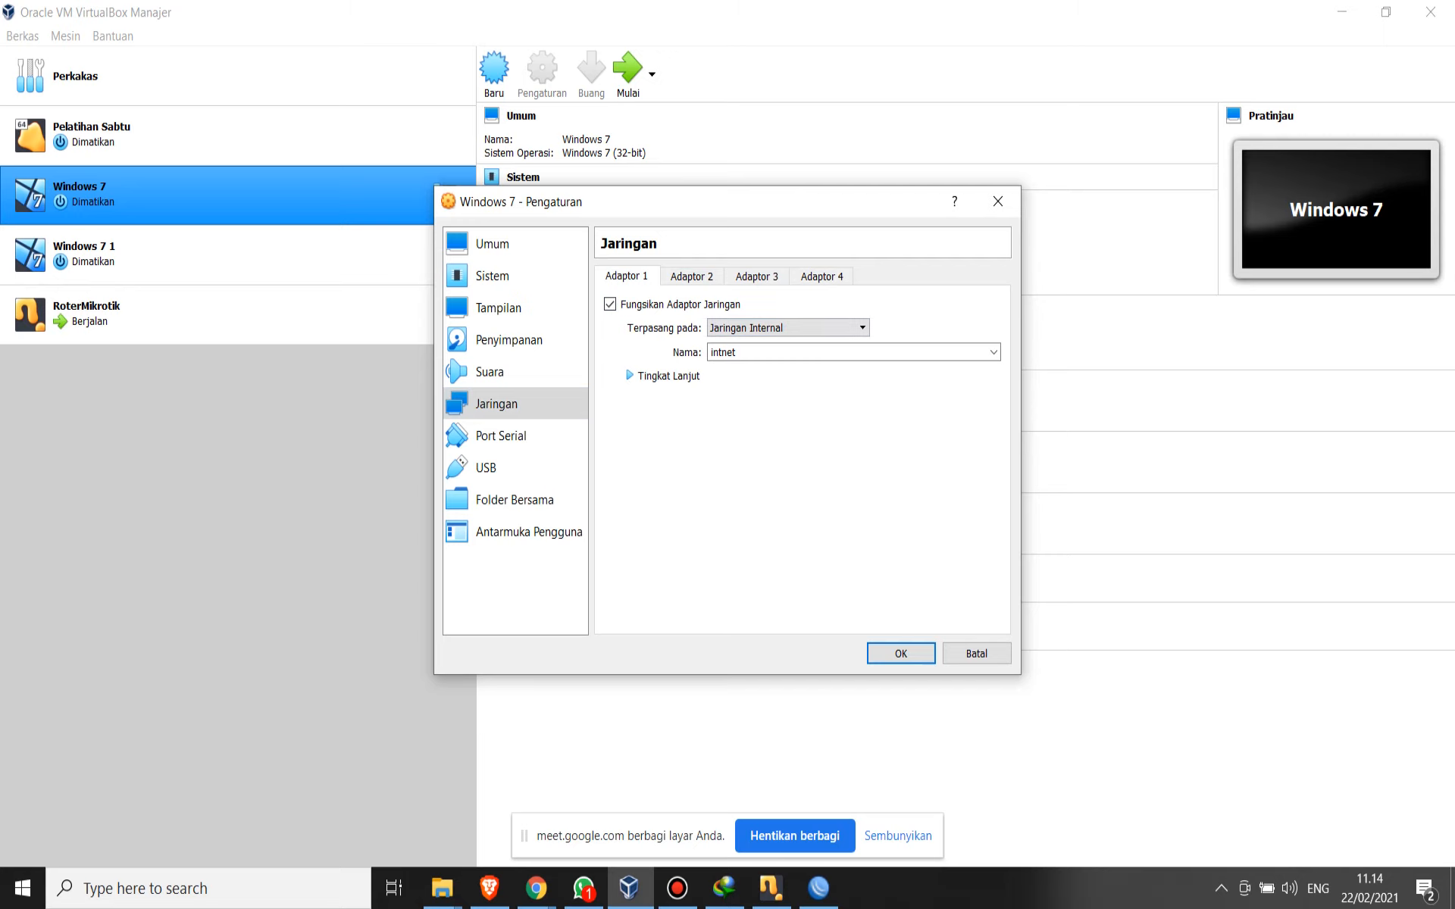
key(Return)
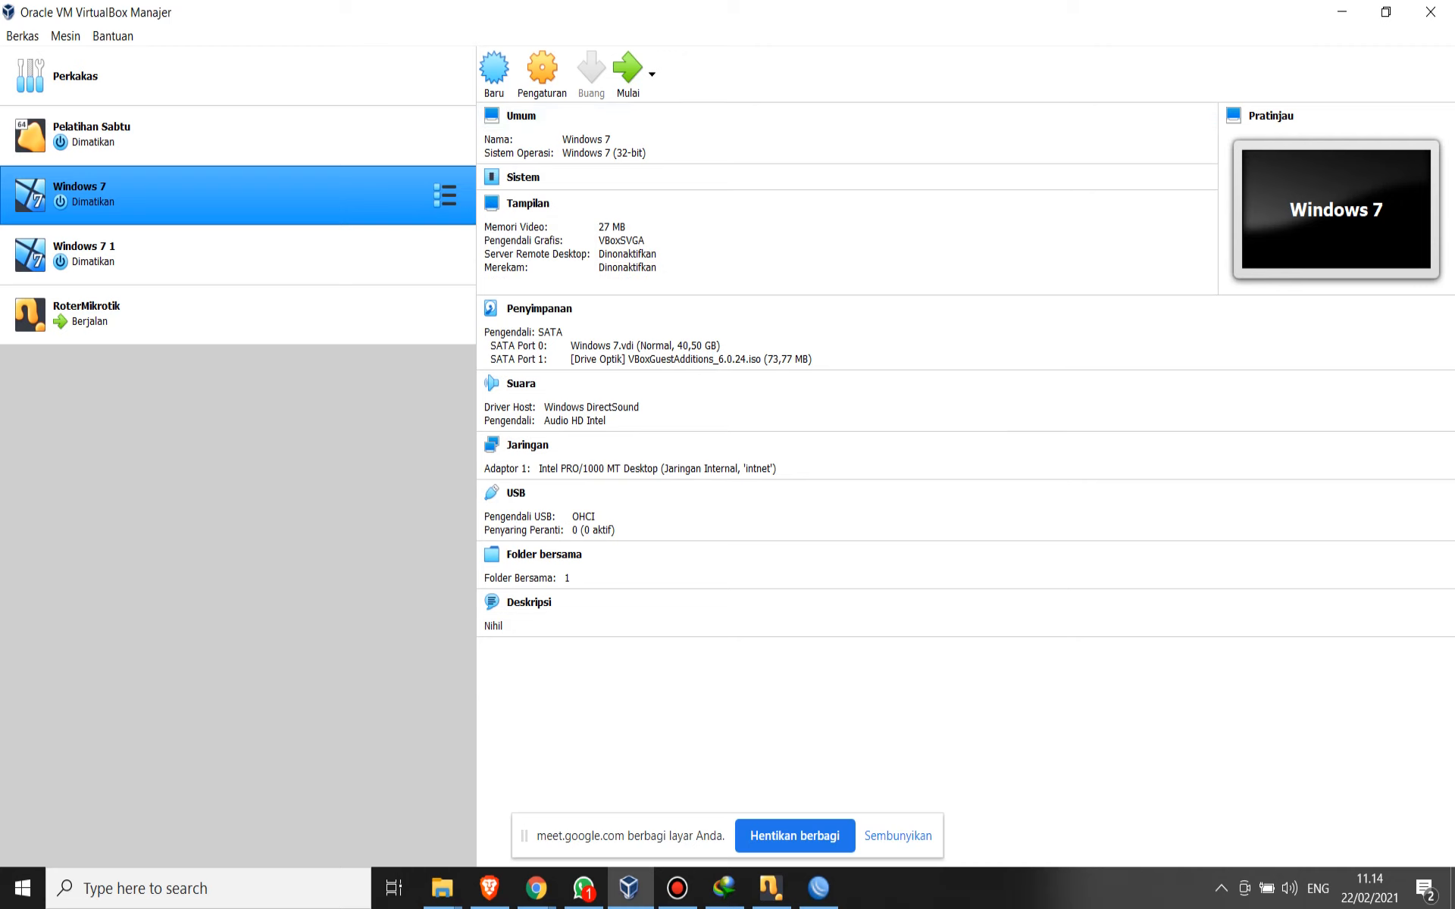
- Start the Windows 7 virtual machine and set its detected network's location to Public network
click(628, 69)
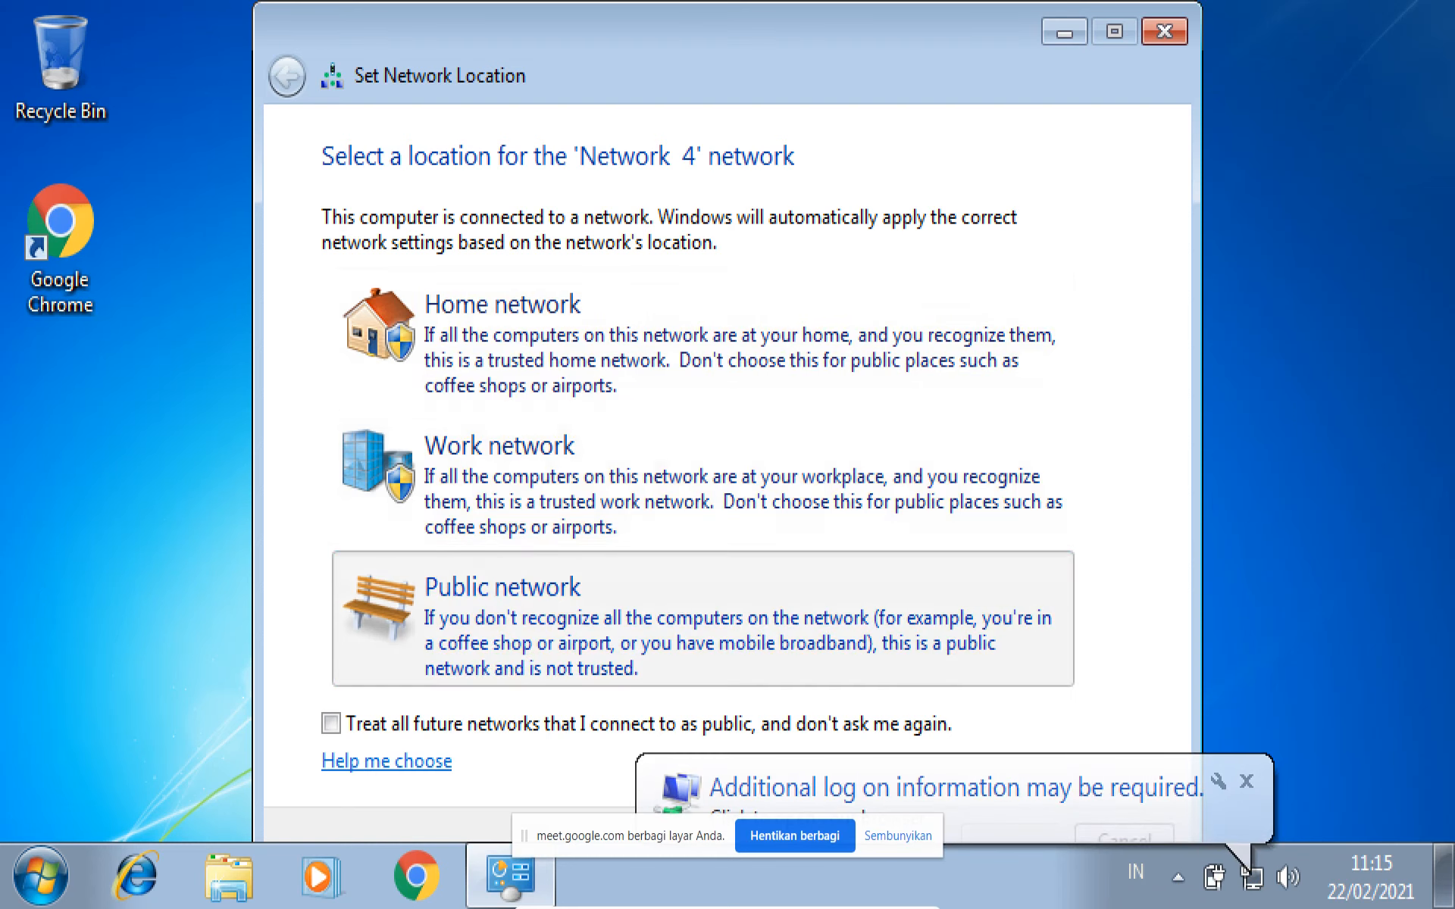
click(697, 617)
click(1165, 31)
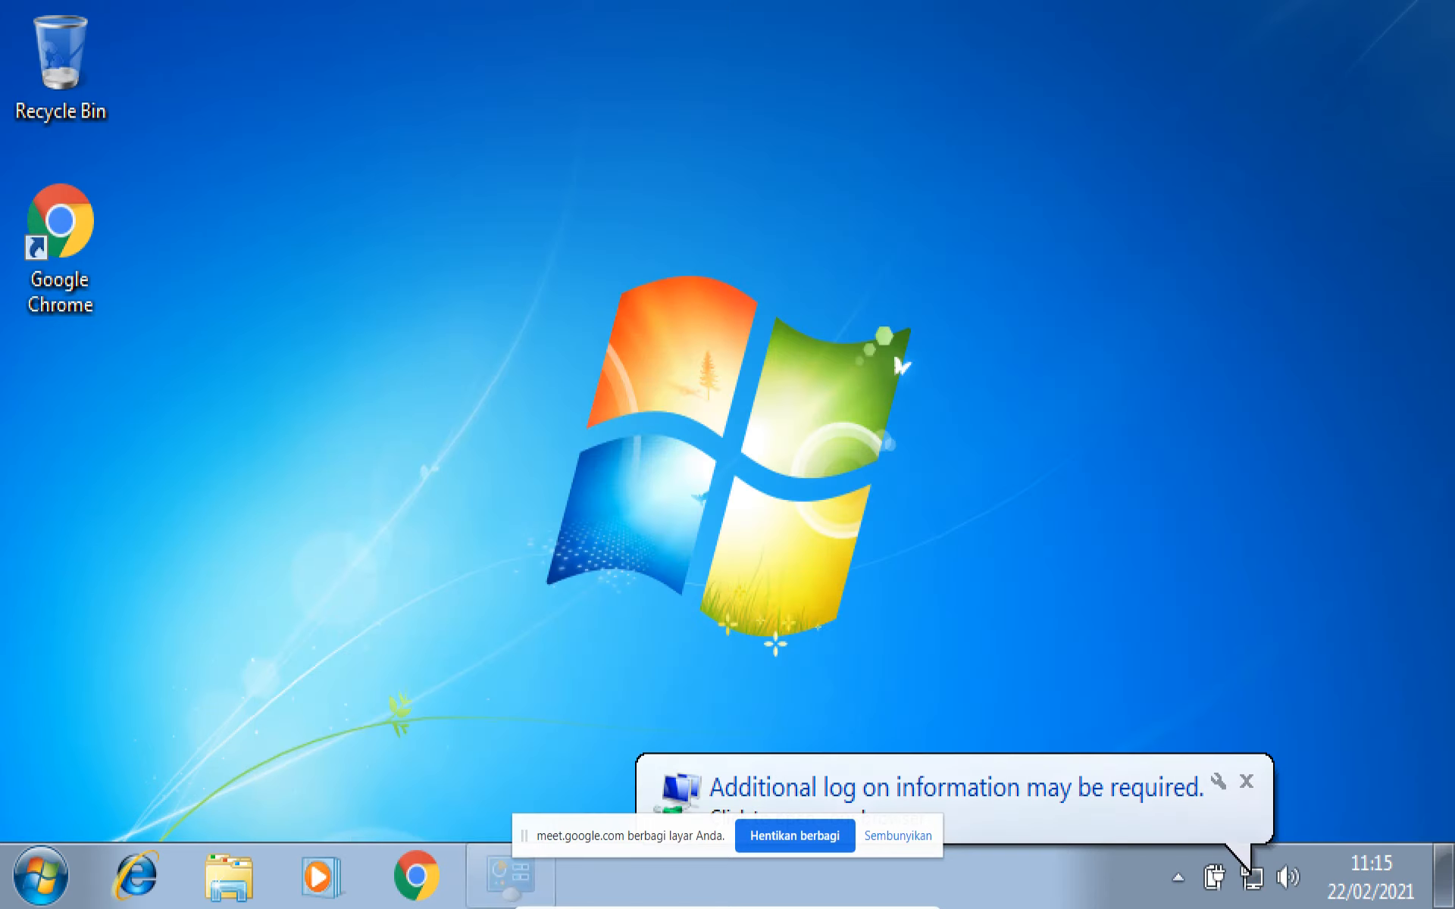
click(1246, 782)
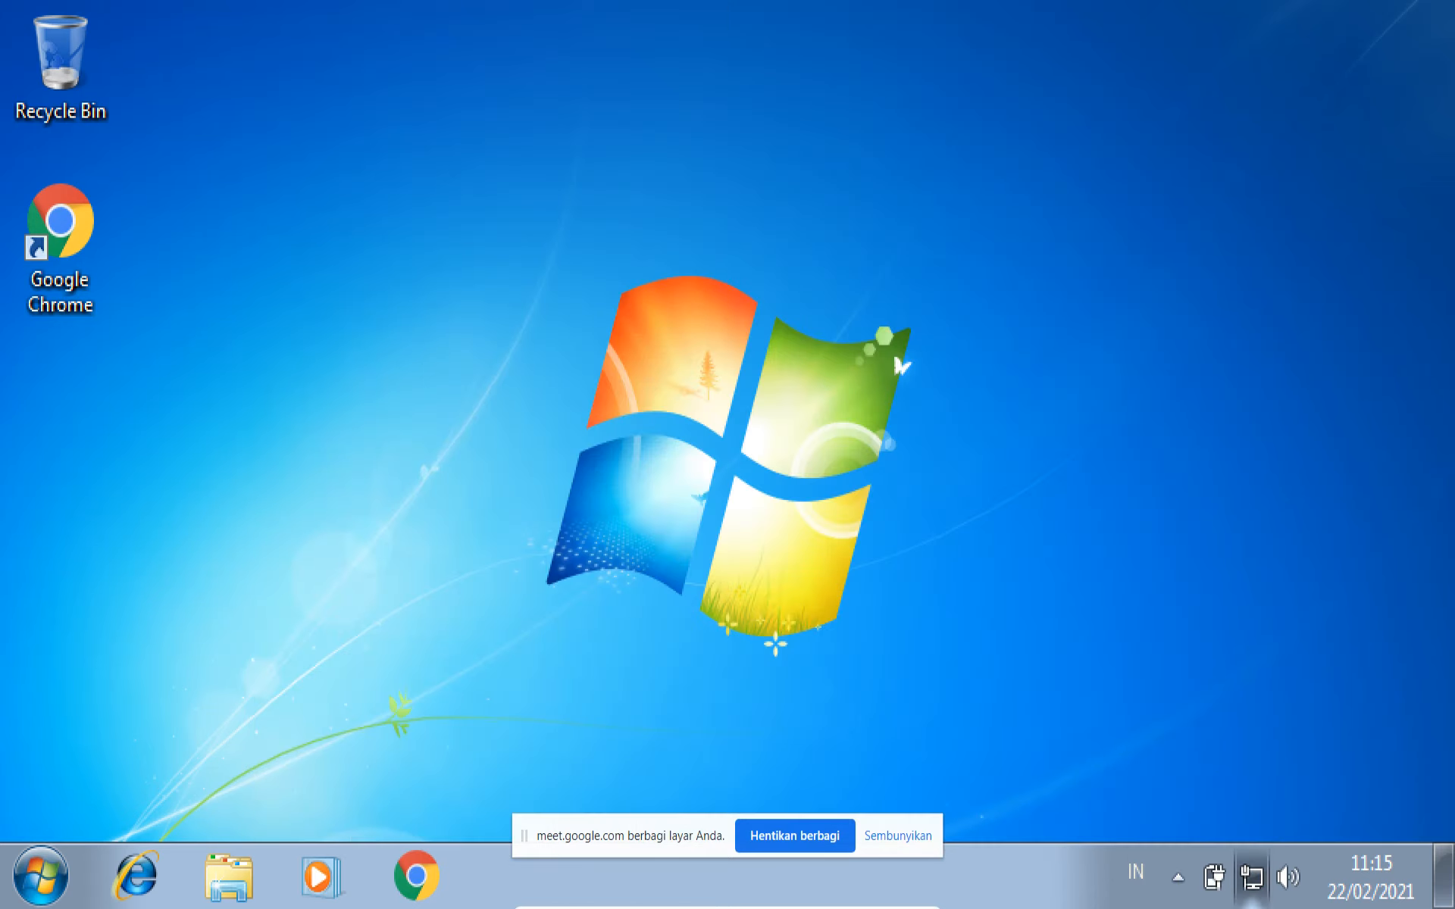
- Open the Internet Protocol Version 4 properties of the Local Area Connection in Windows 7 to check its address settings
click(1252, 877)
click(1233, 806)
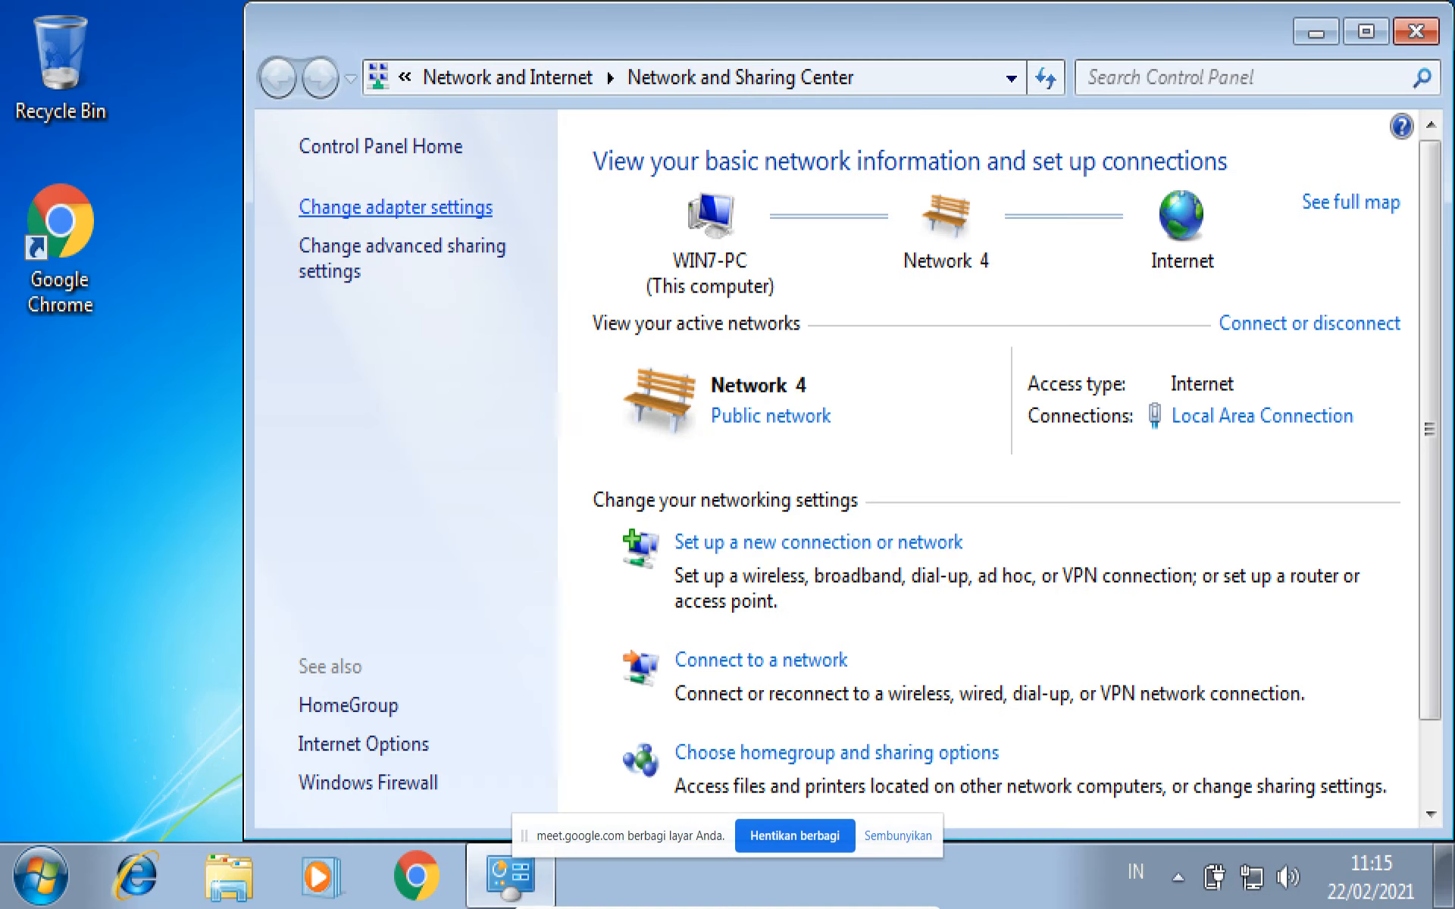
click(373, 205)
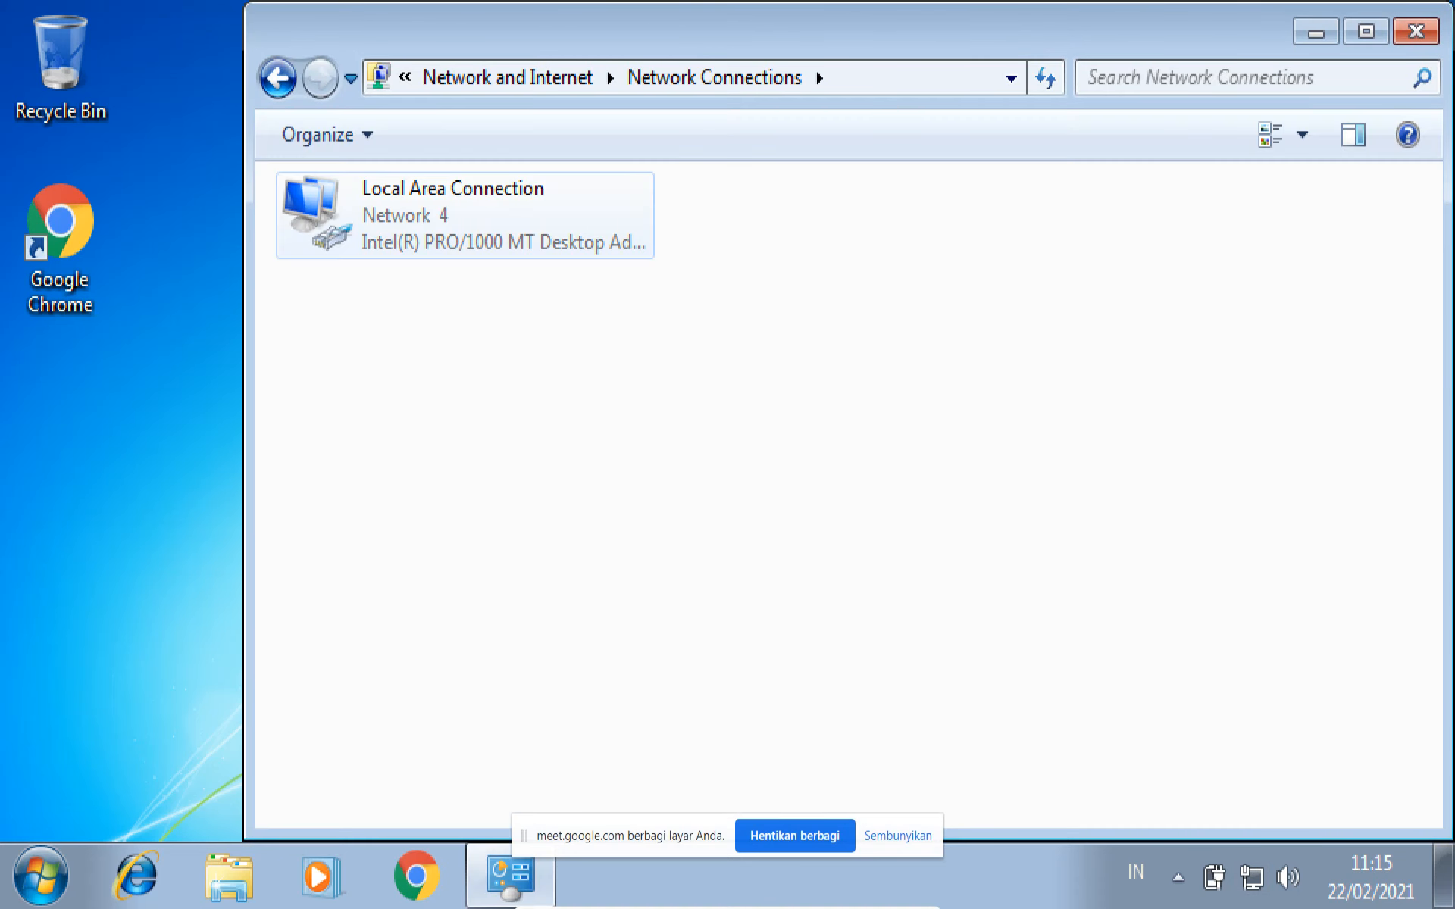
click(440, 218)
right_click(395, 218)
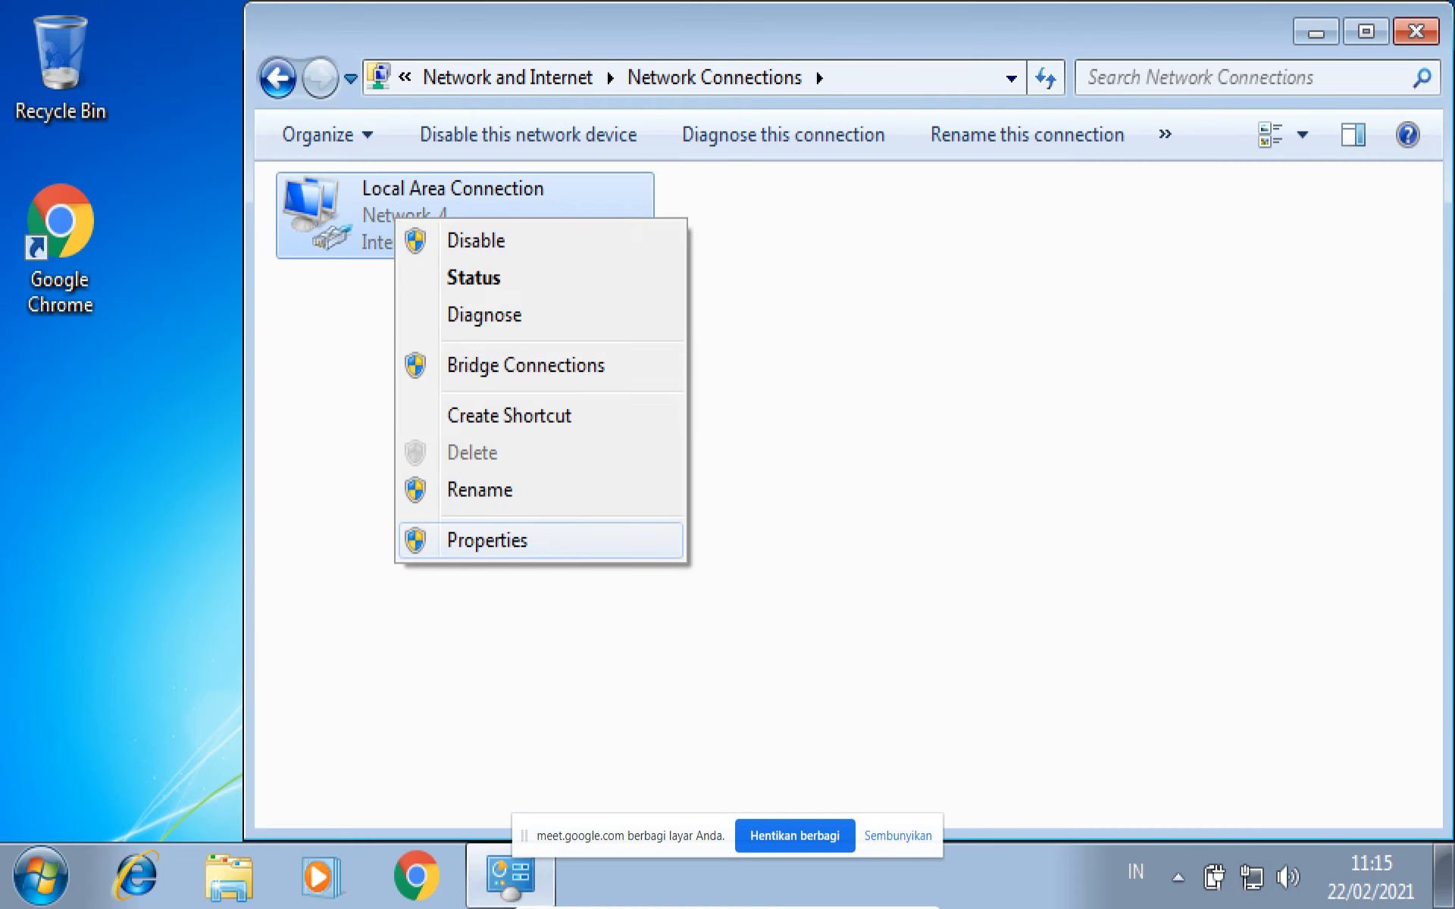
click(487, 539)
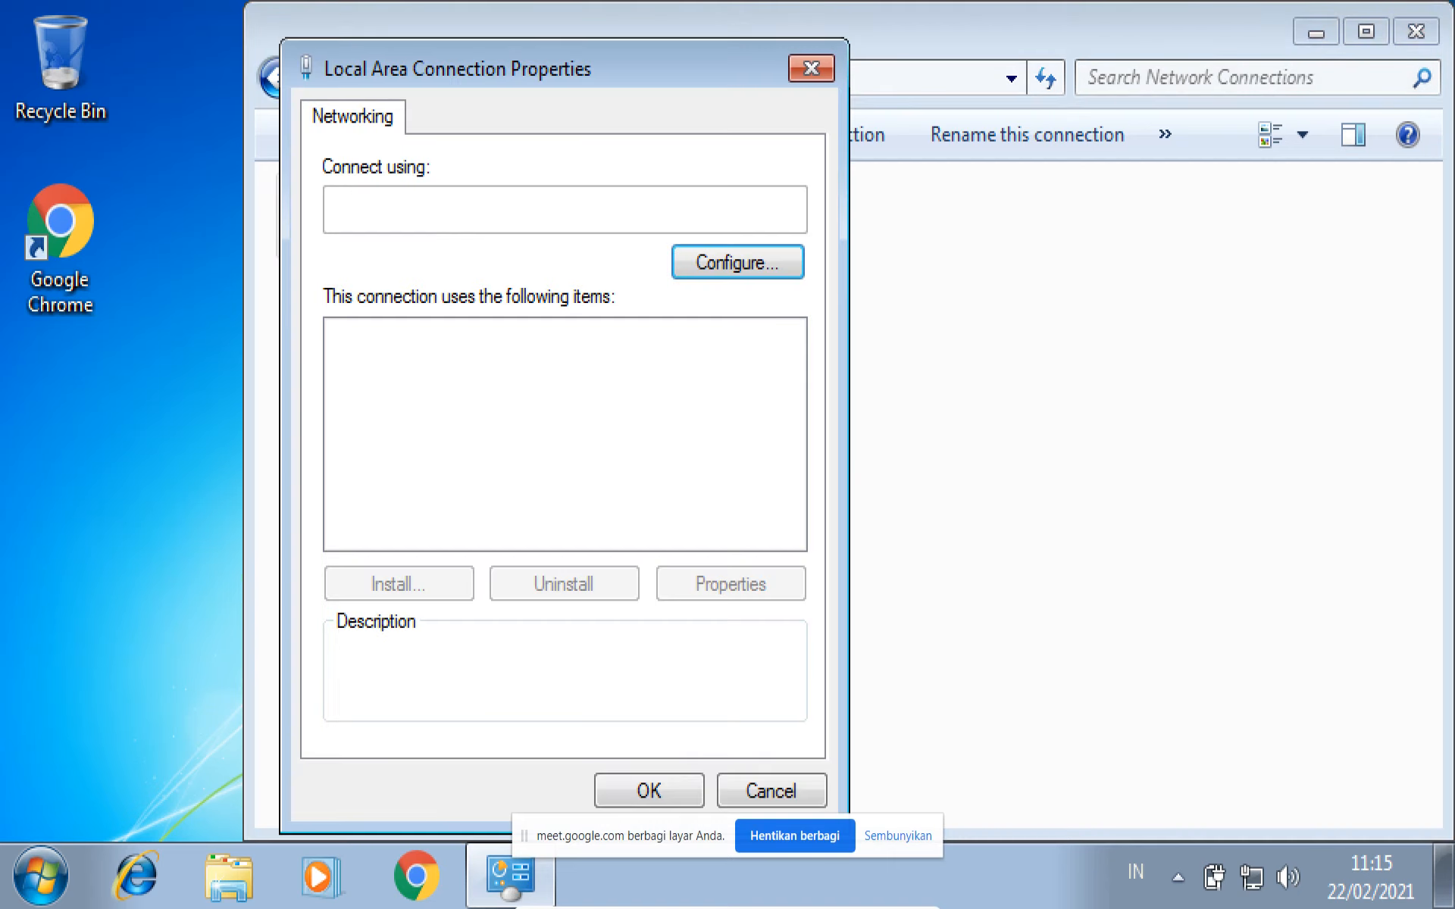
double_click(526, 450)
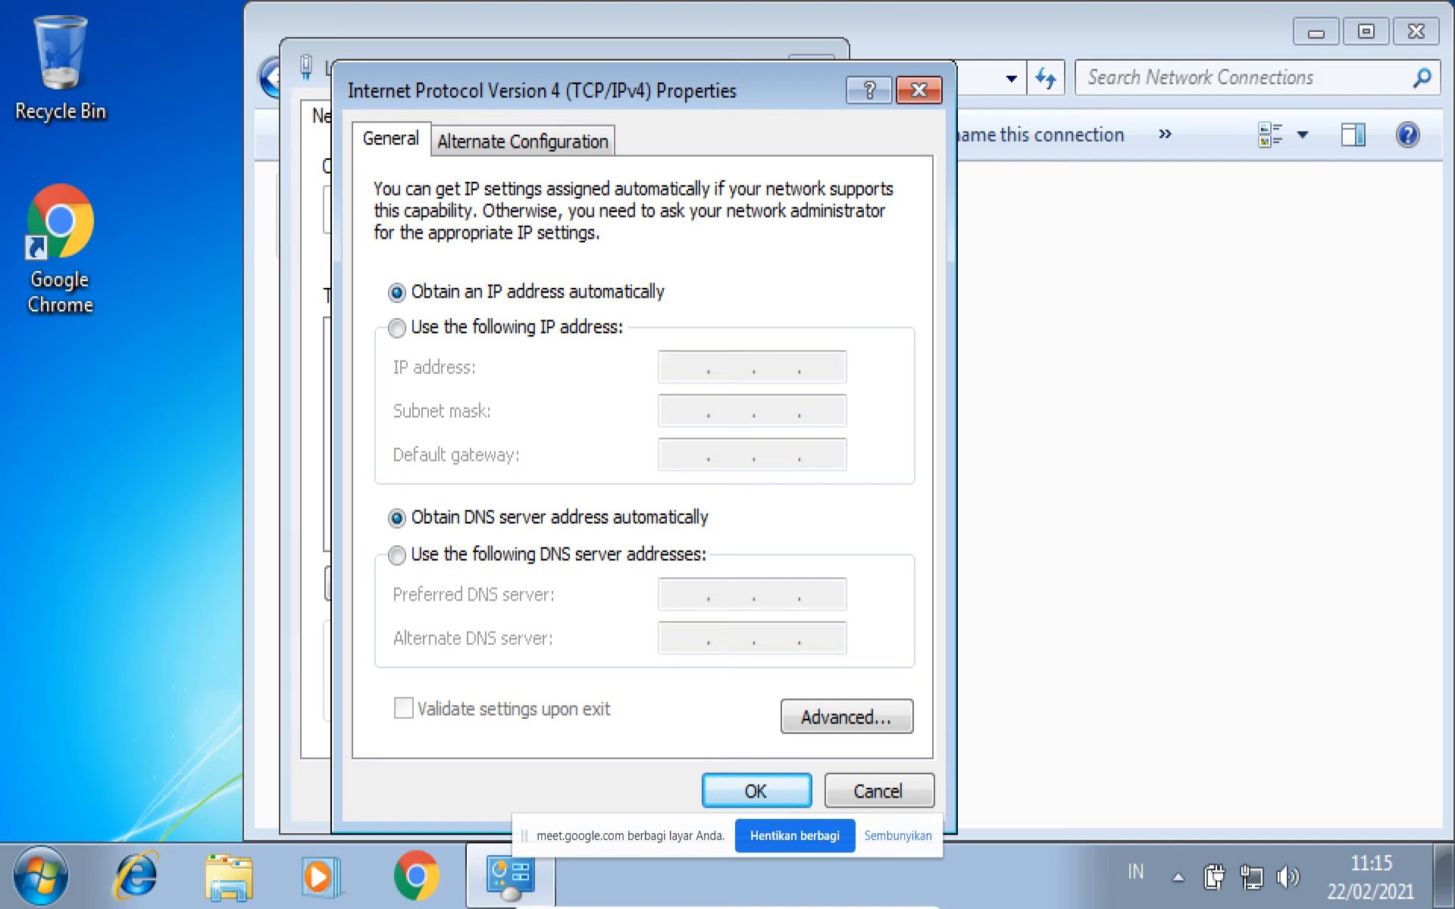
- Confirm and close the connection's properties dialogs, and open smkn7batam.sch.id in Google Chrome
click(755, 791)
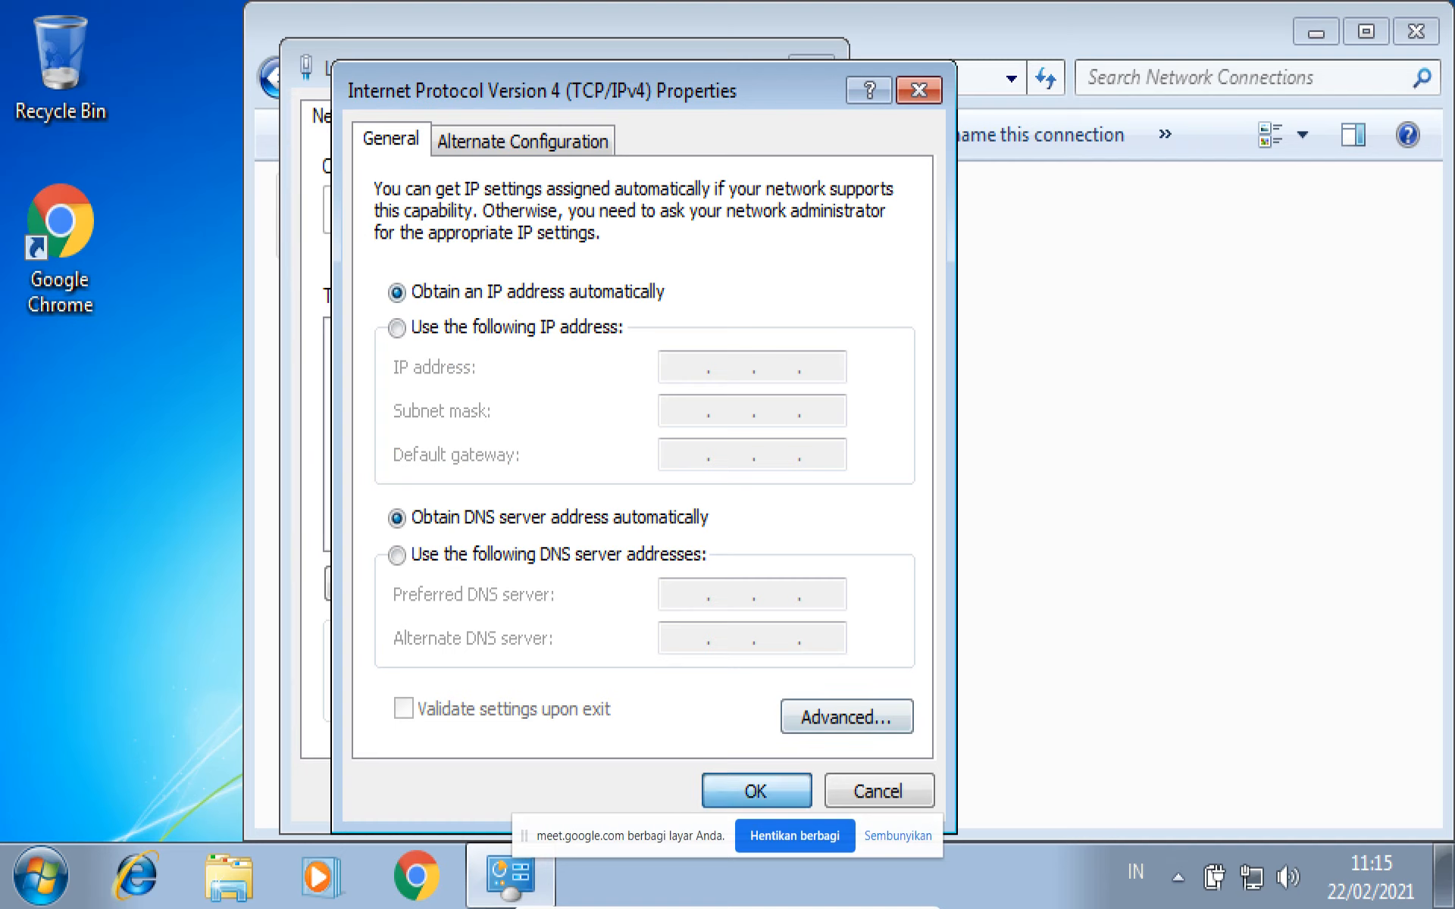
click(648, 790)
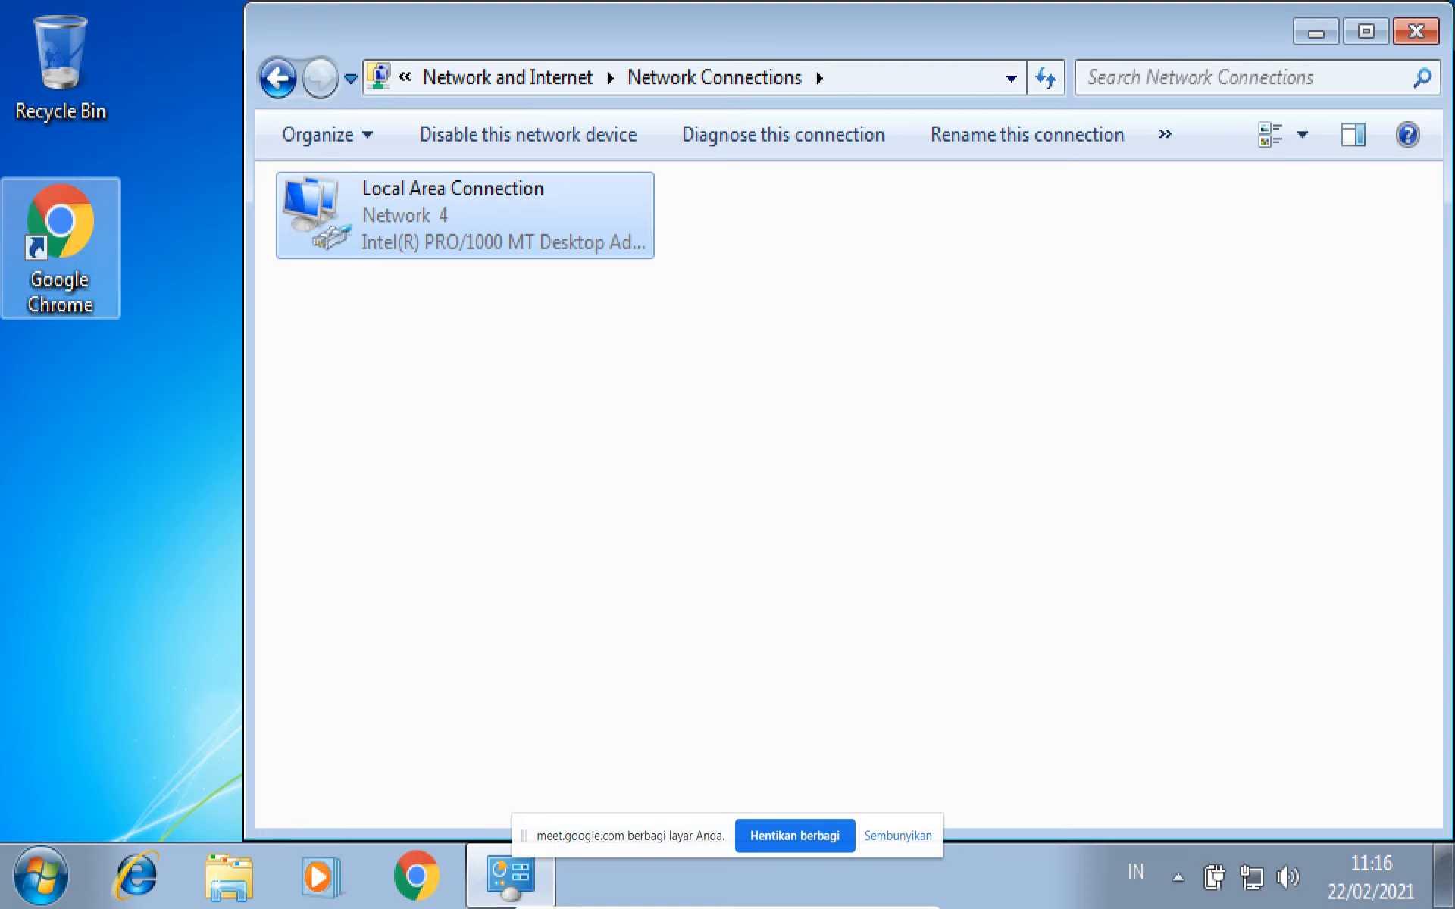
double_click(61, 241)
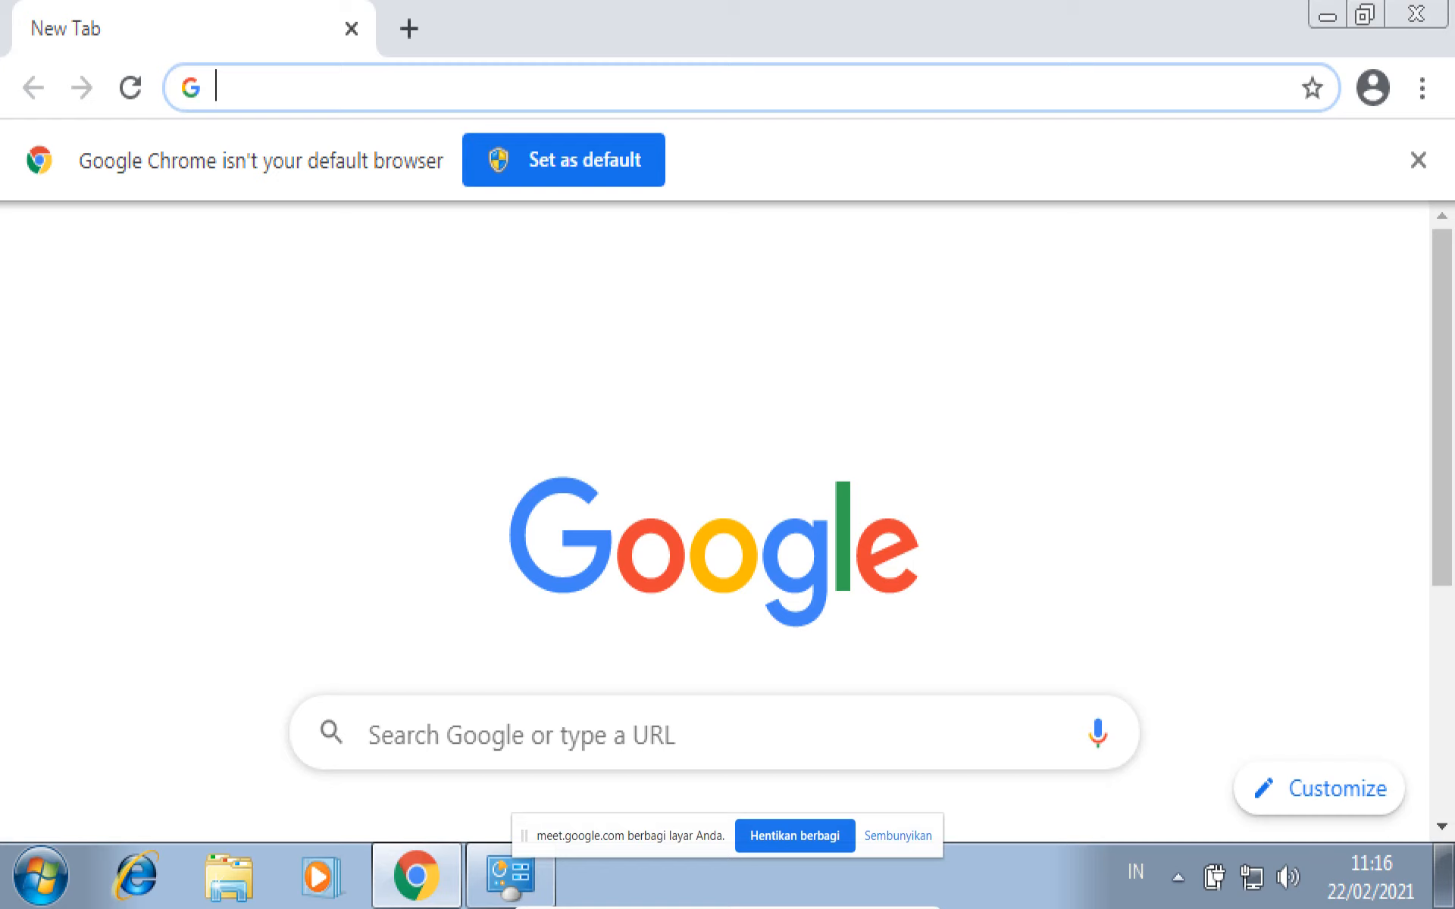
text(s)
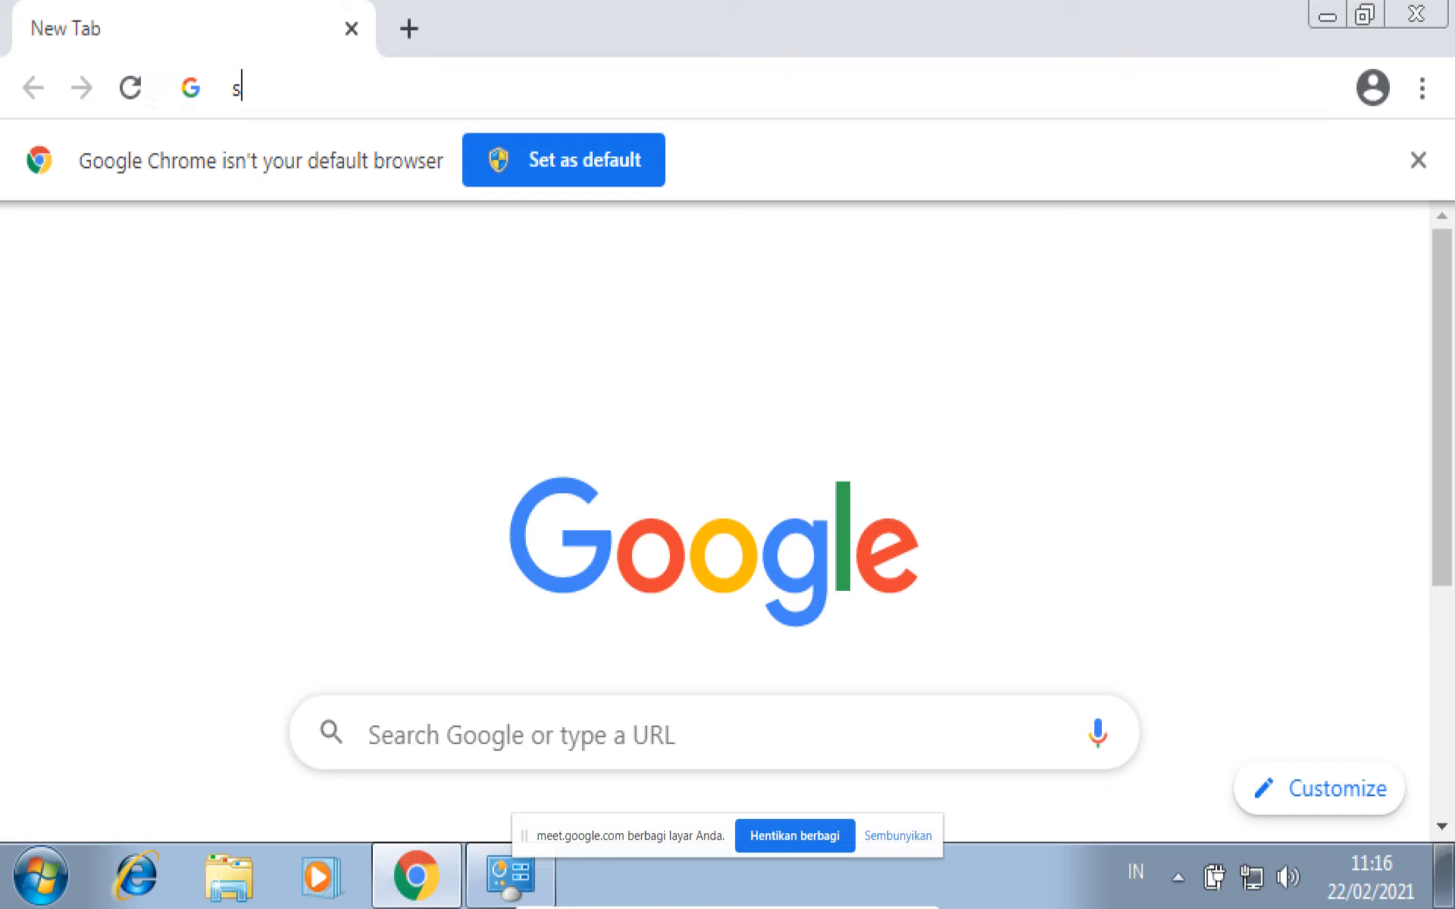
text(mkn7batam.c)
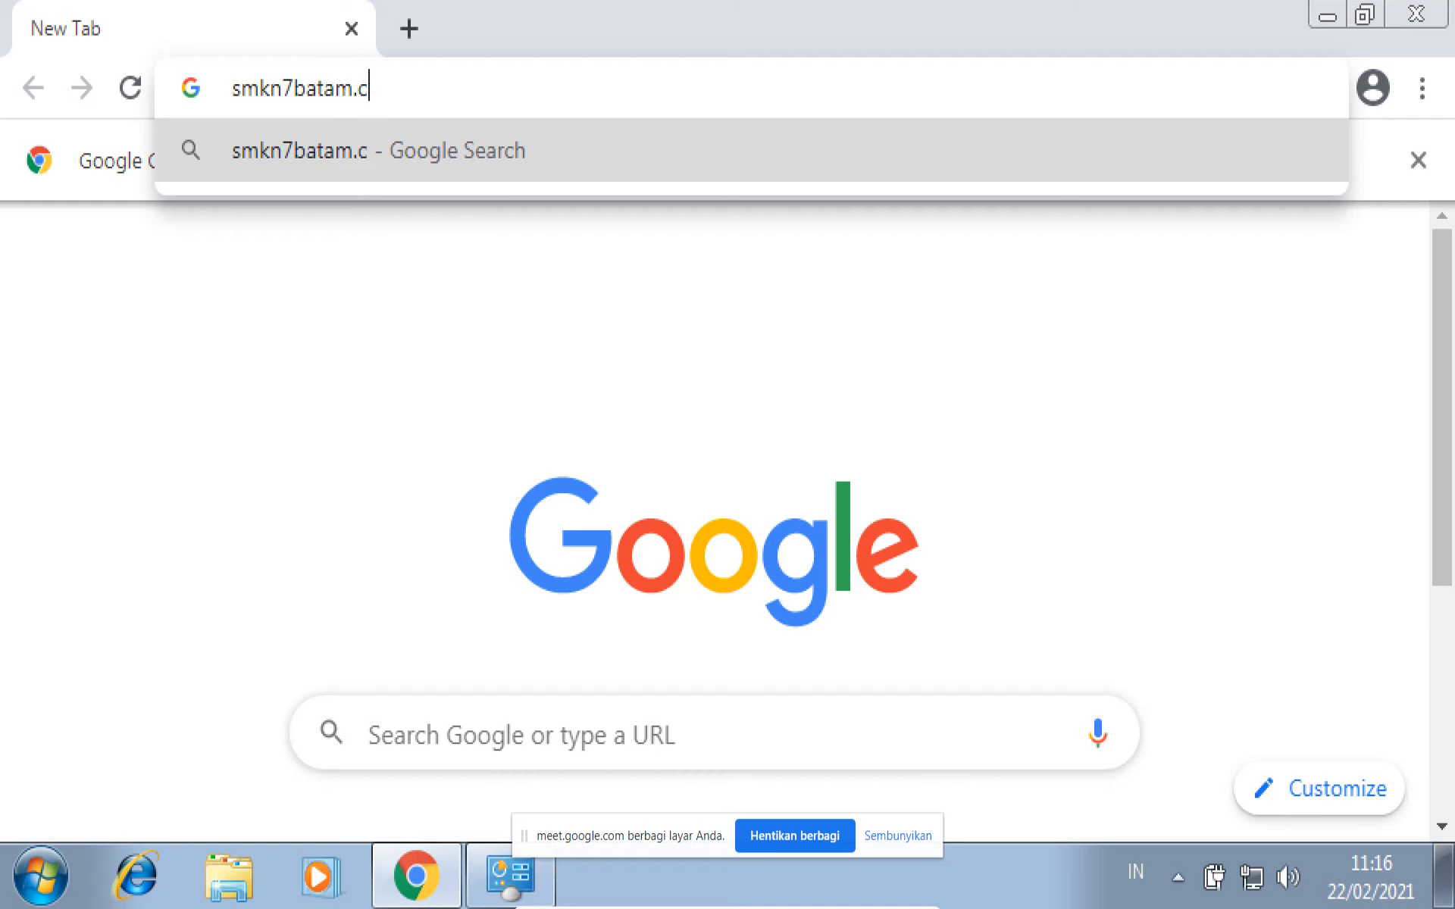
key(BackSpace)
text(sch.id)
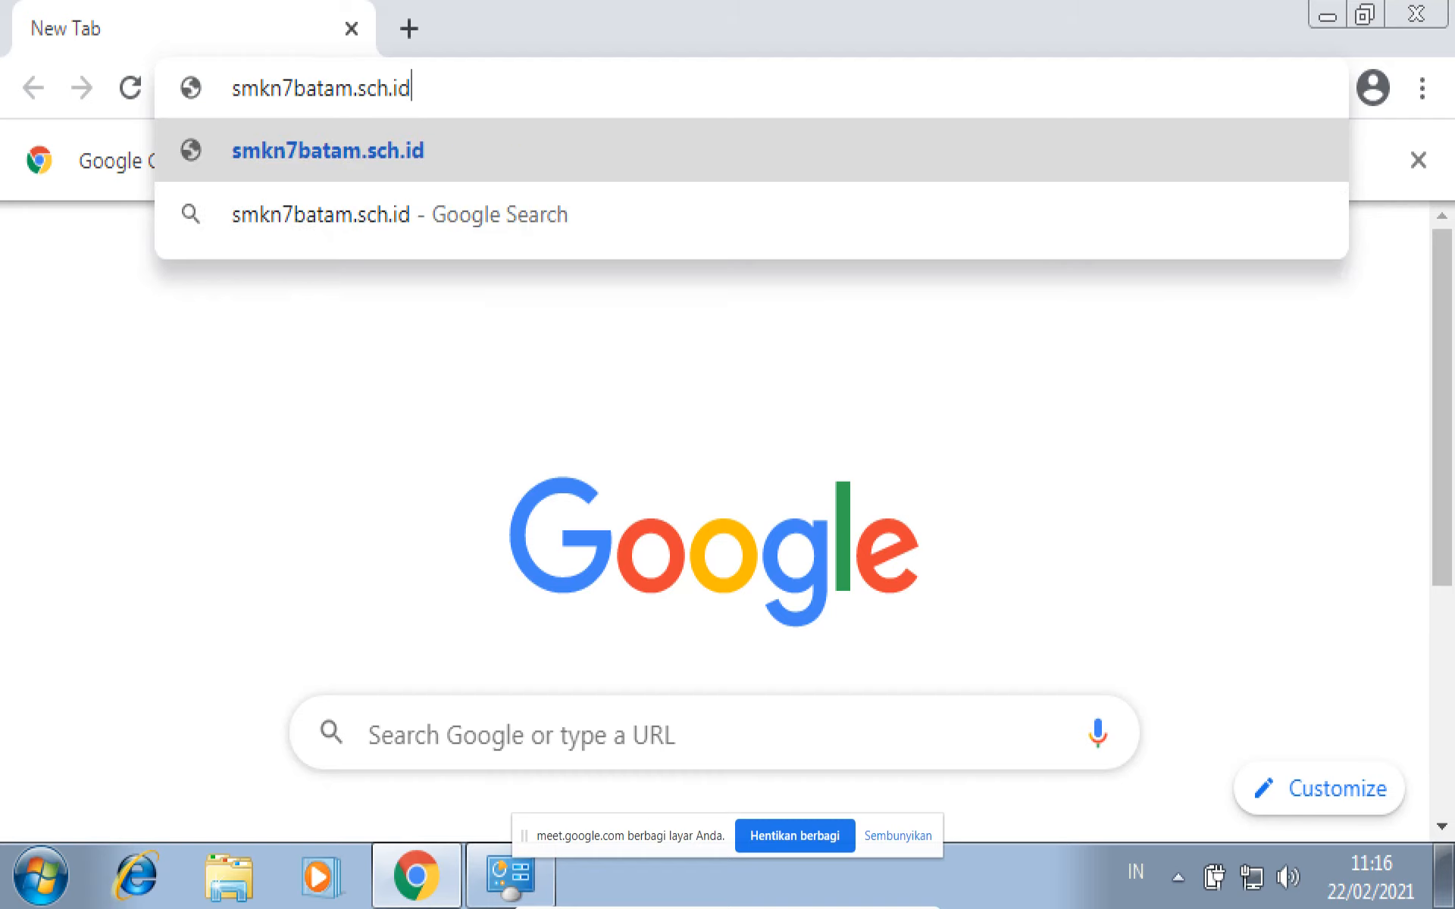
key(Return)
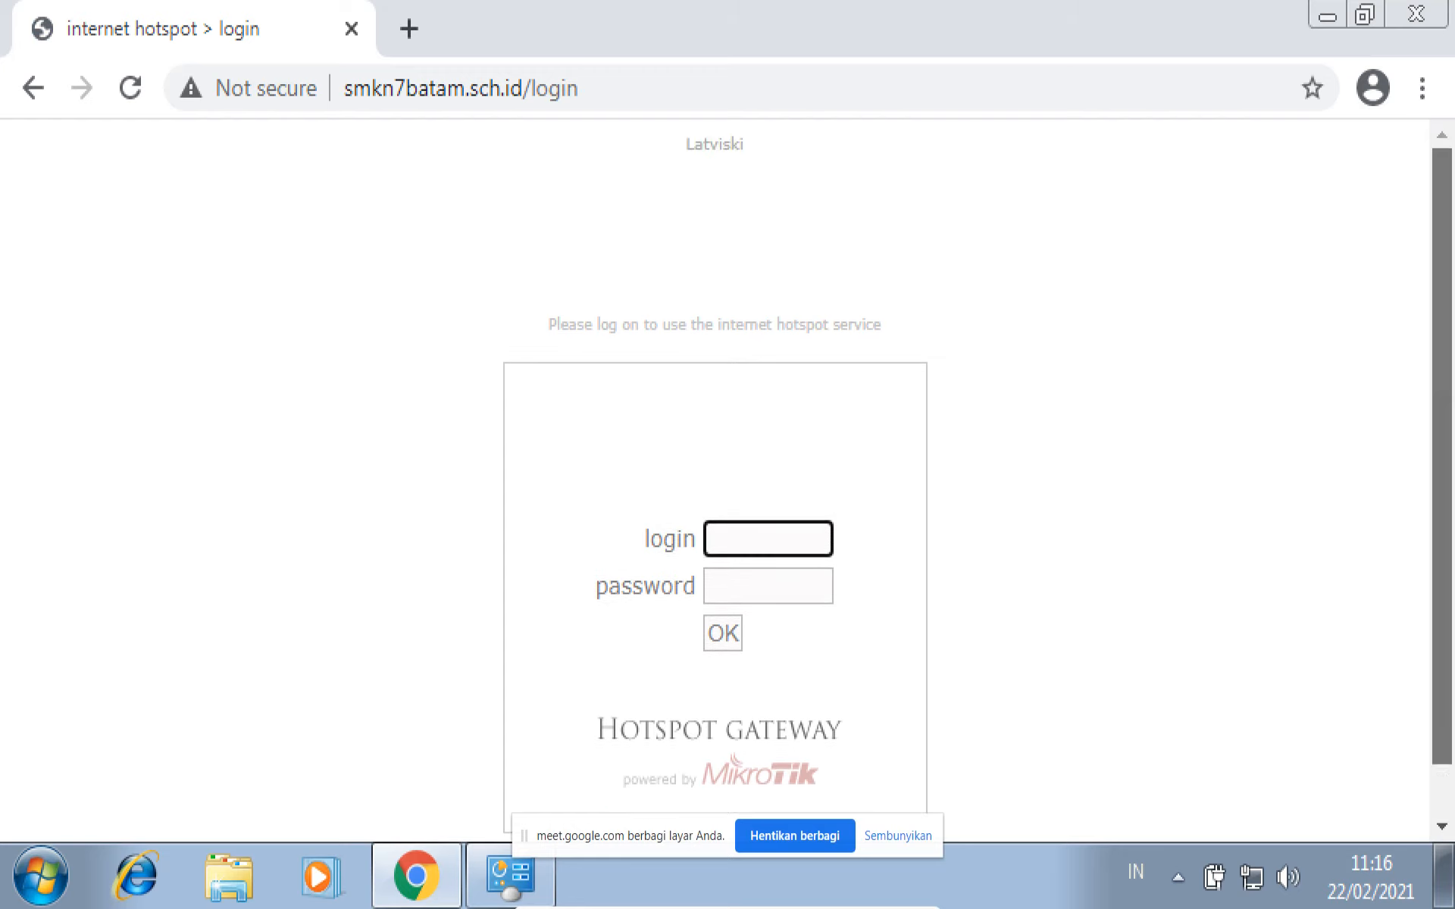
- Log in to the MikroTik hotspot as admin with the account password and save the login in the browser
drag(1442, 454, 1442, 505)
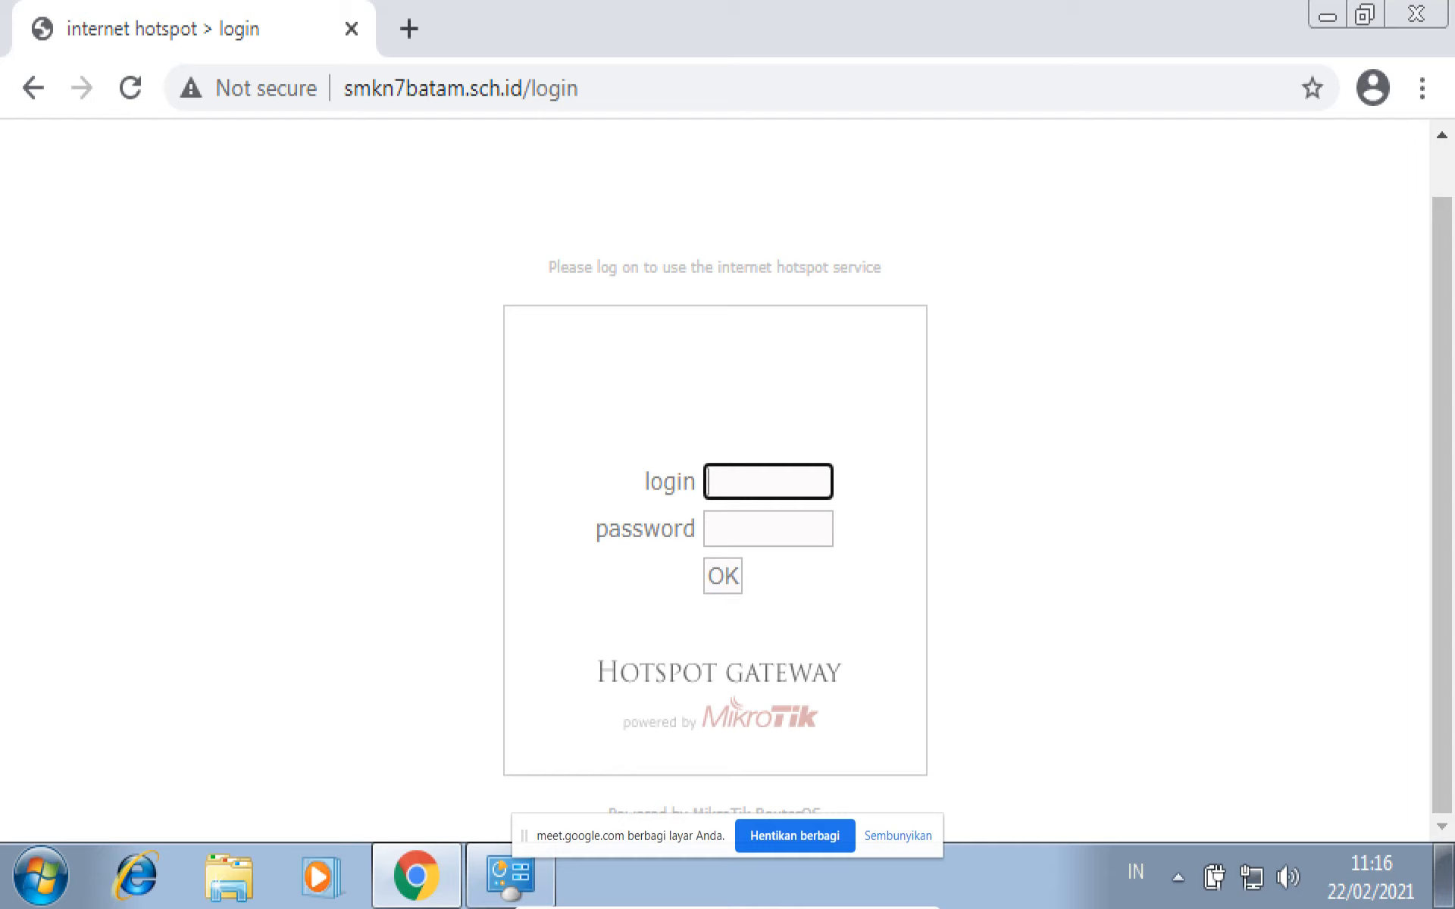
text(admin)
key(Tab)
text(admin)
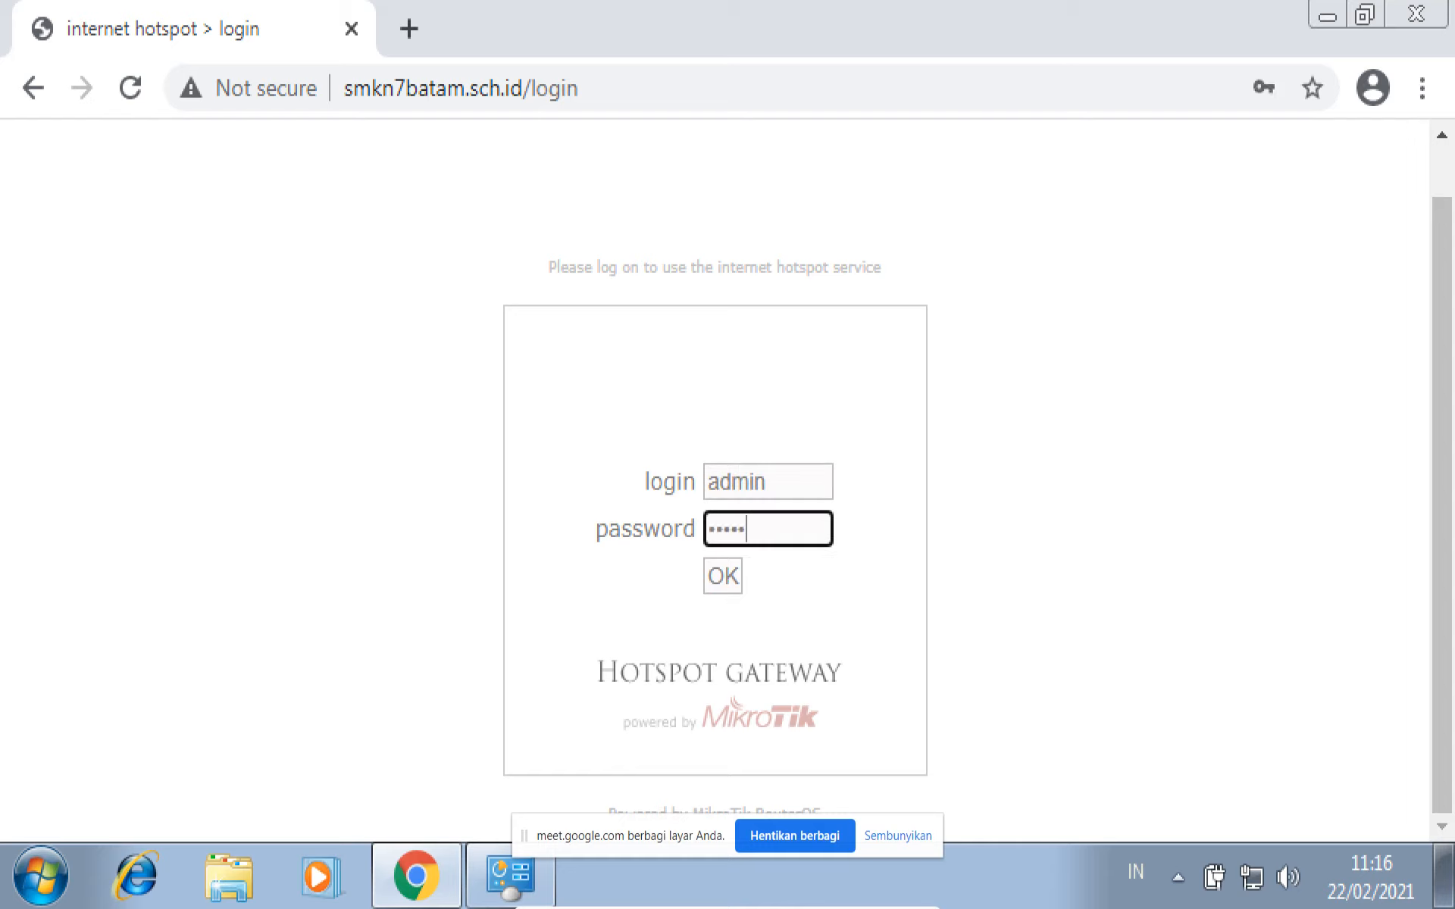
key(Return)
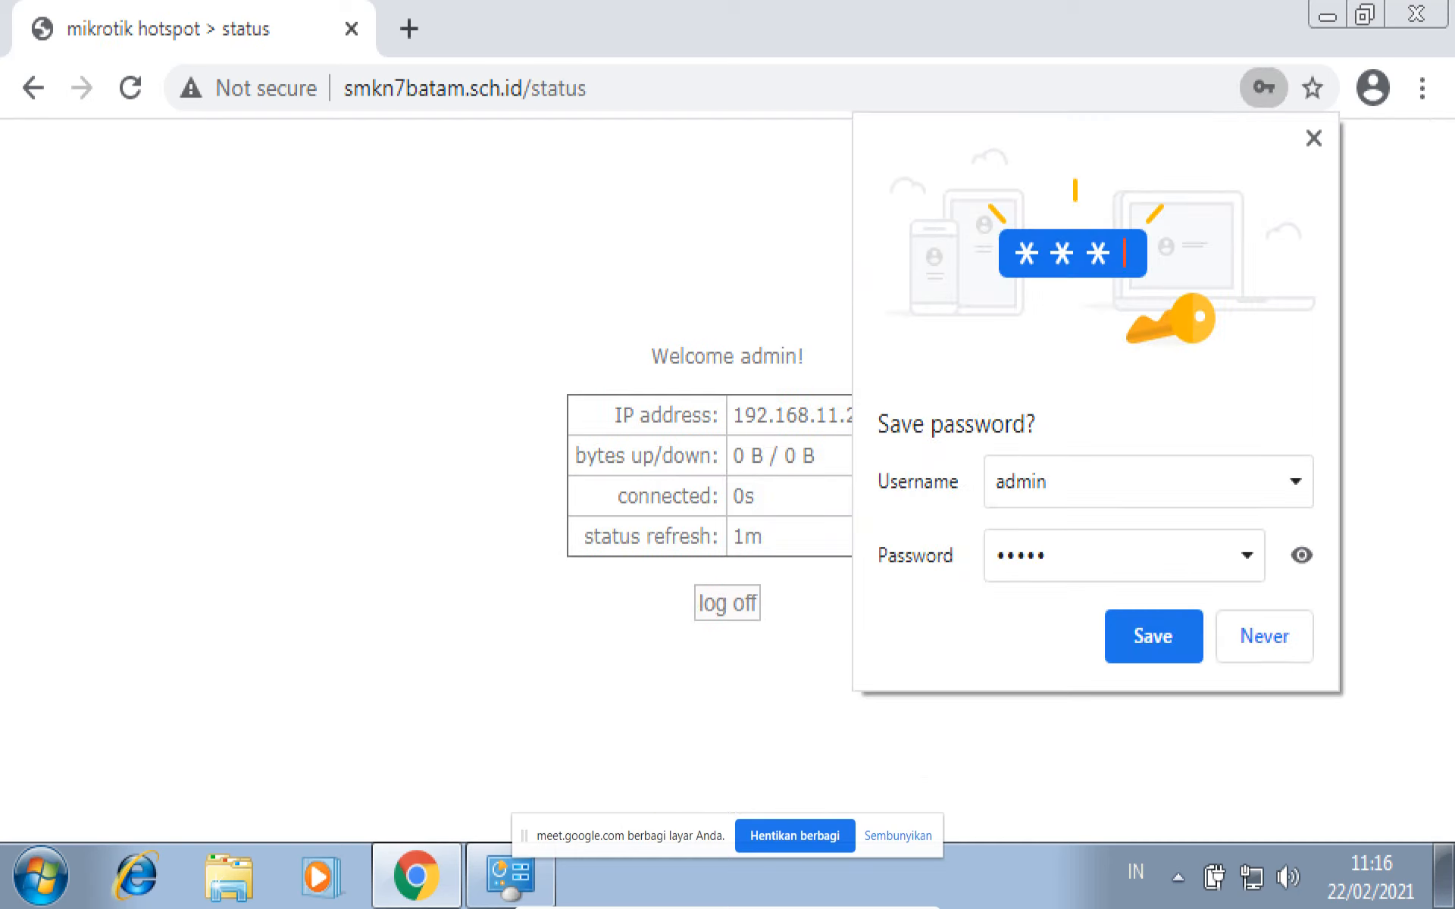
click(1152, 636)
- Search Google for youtube in a new browser tab
click(409, 29)
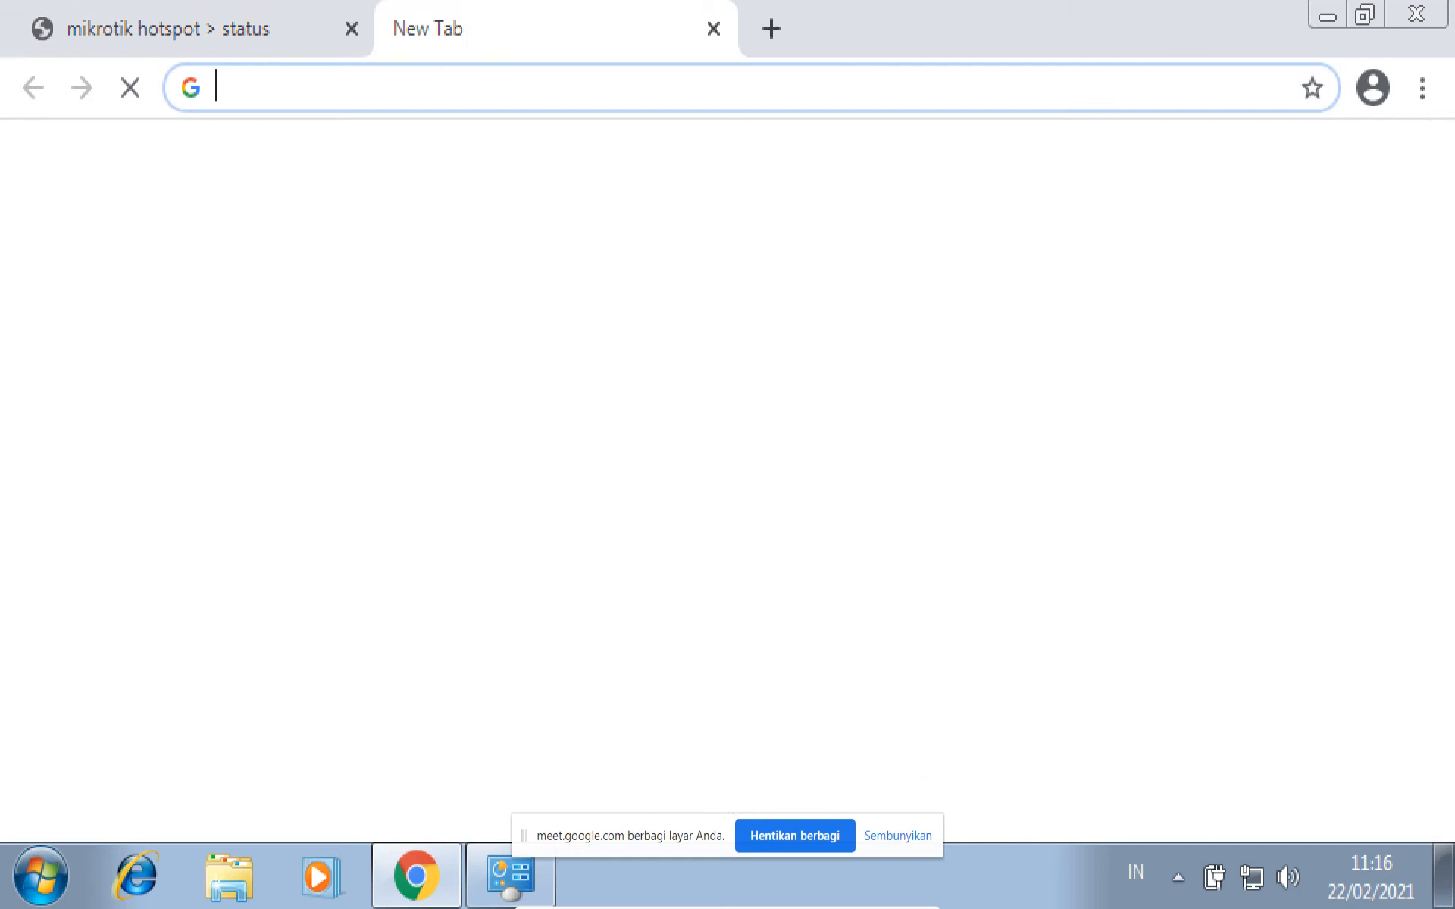
text(y)
key(Return)
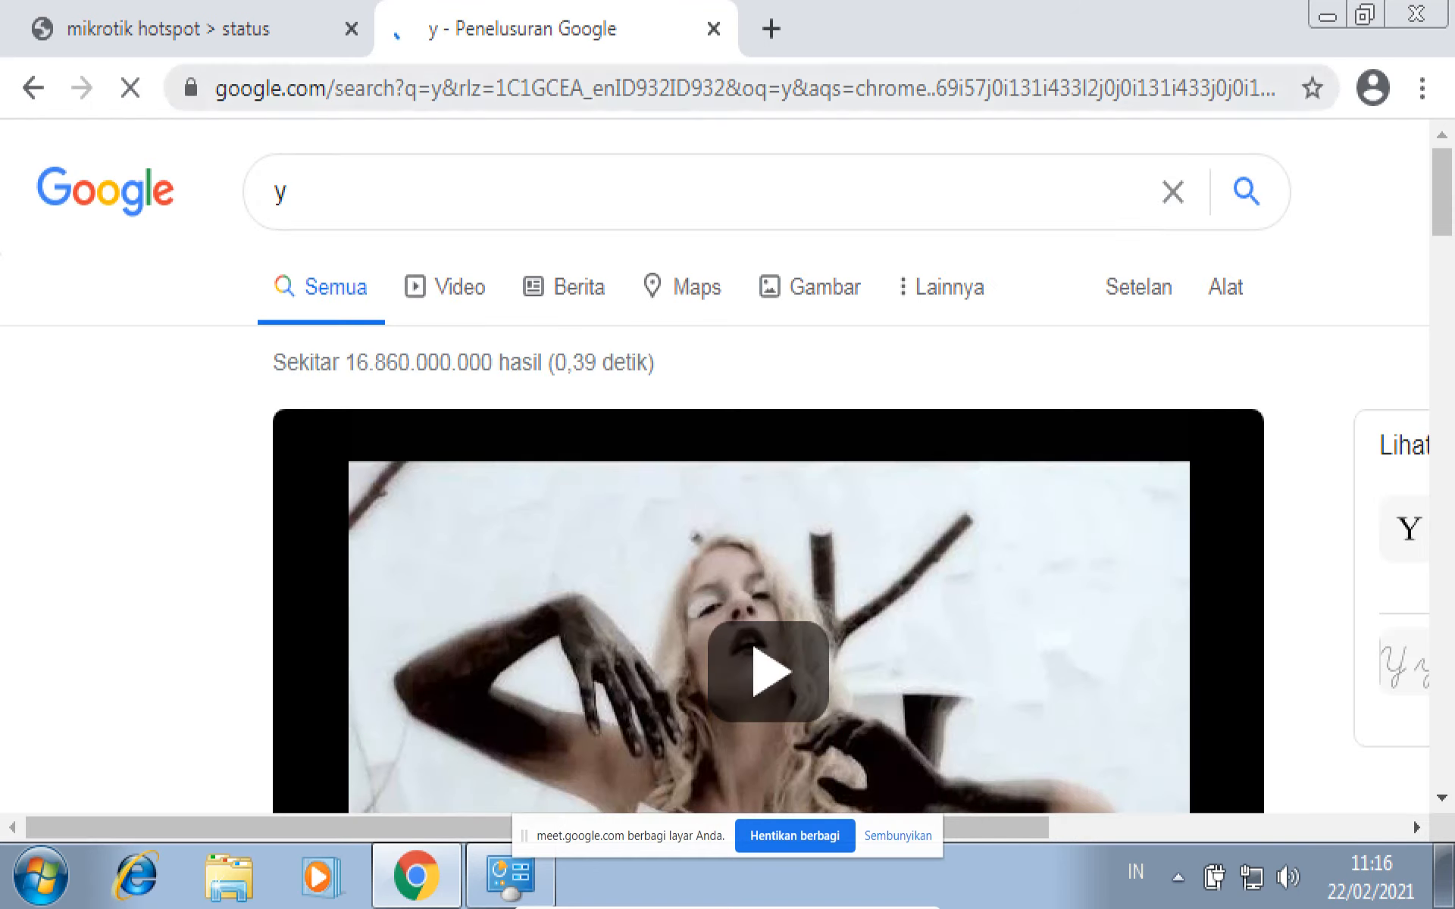
key(ctrl+l)
text(y)
key(Down)
key(Return)
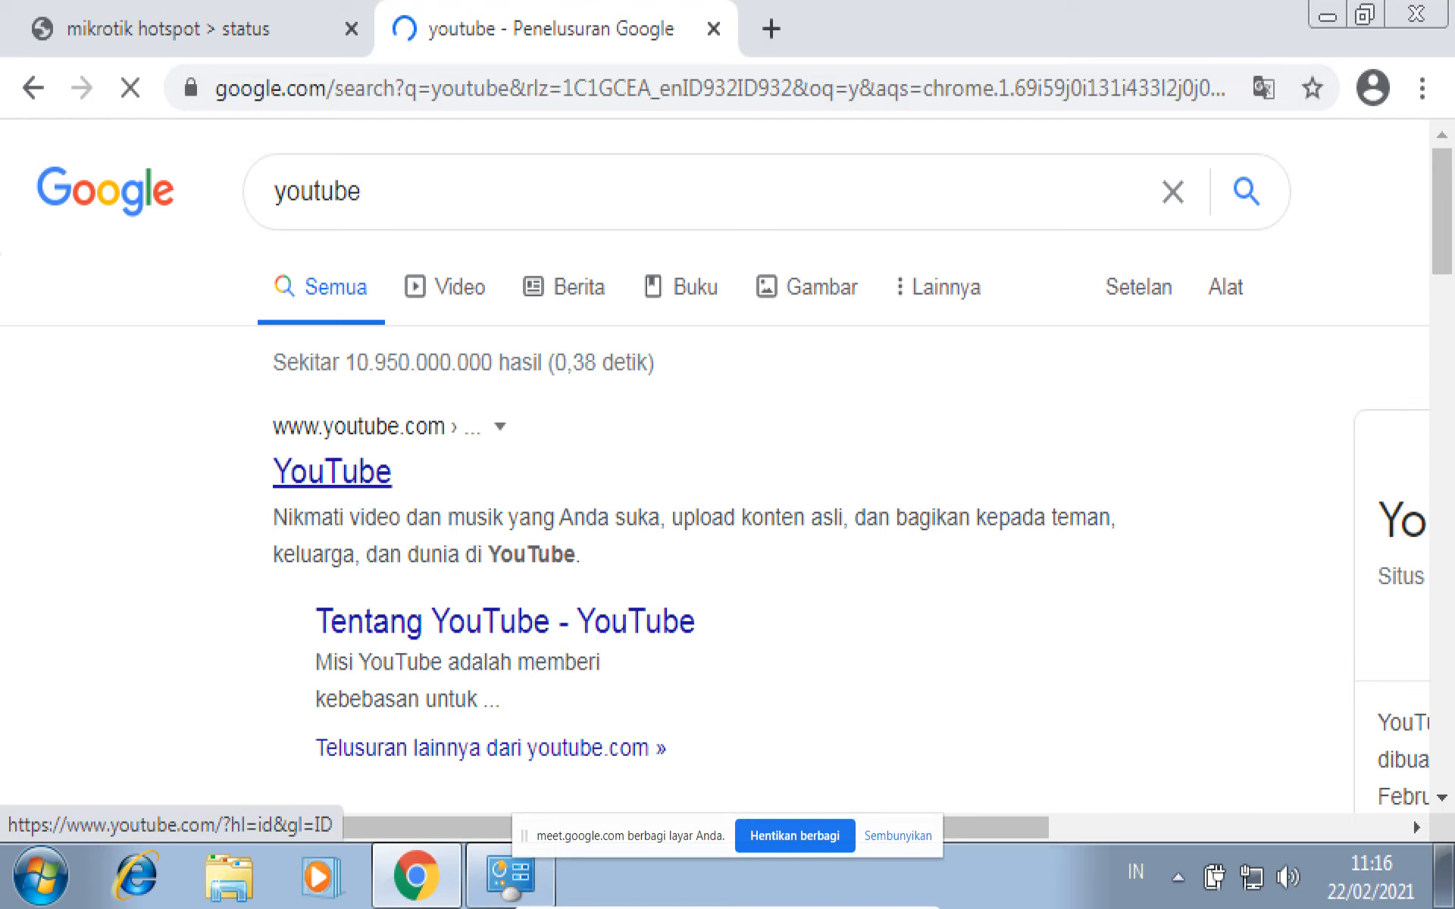
- Open the YouTube site from the search results and play the Upin & Ipin Musim 14 - Tumbuh Rambut video
click(332, 471)
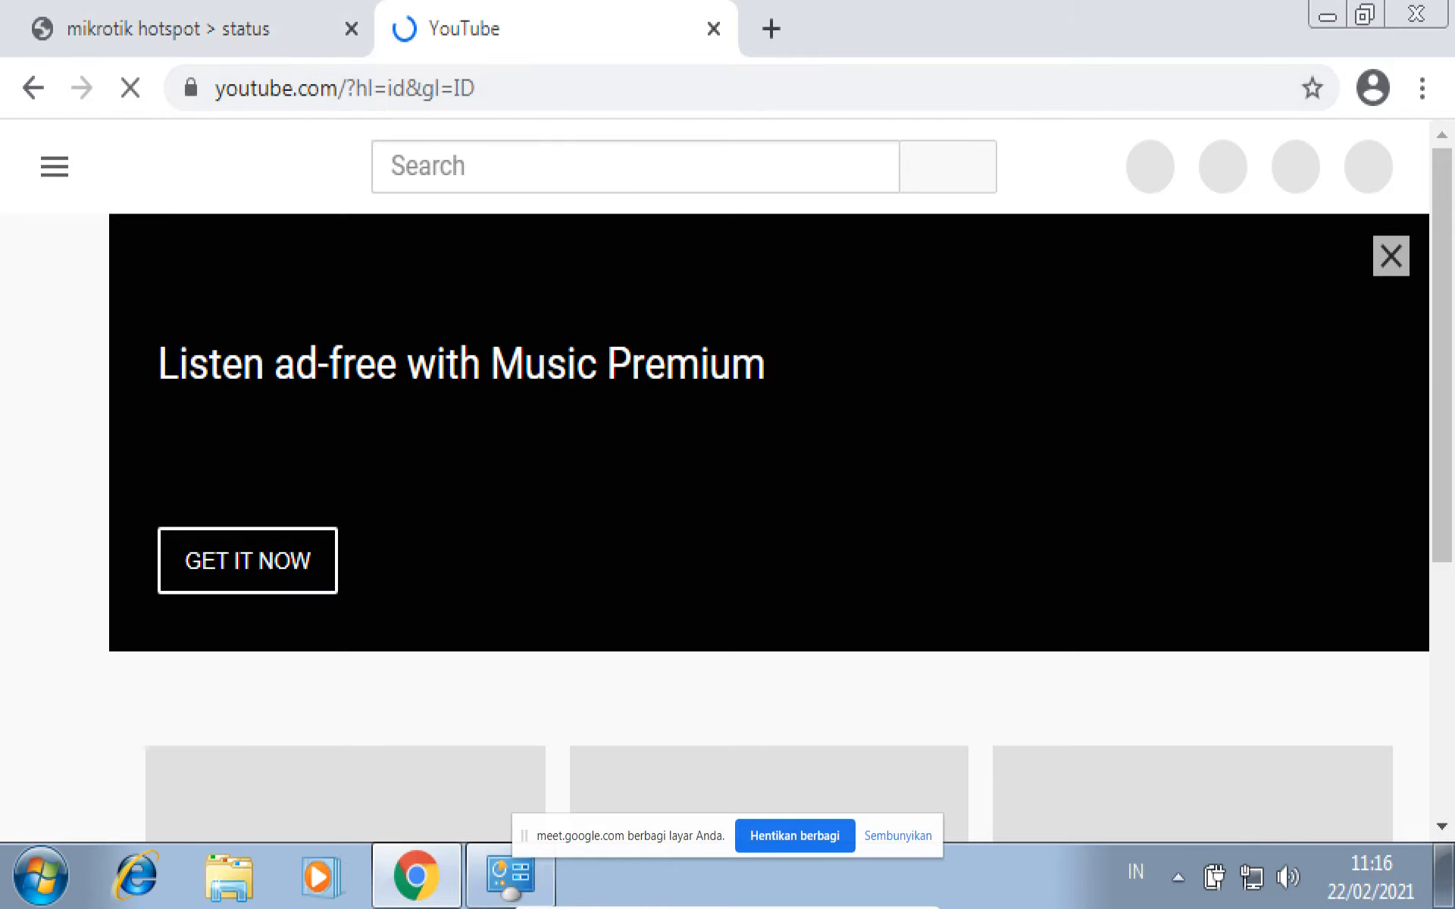
scroll(769, 492, down, 5)
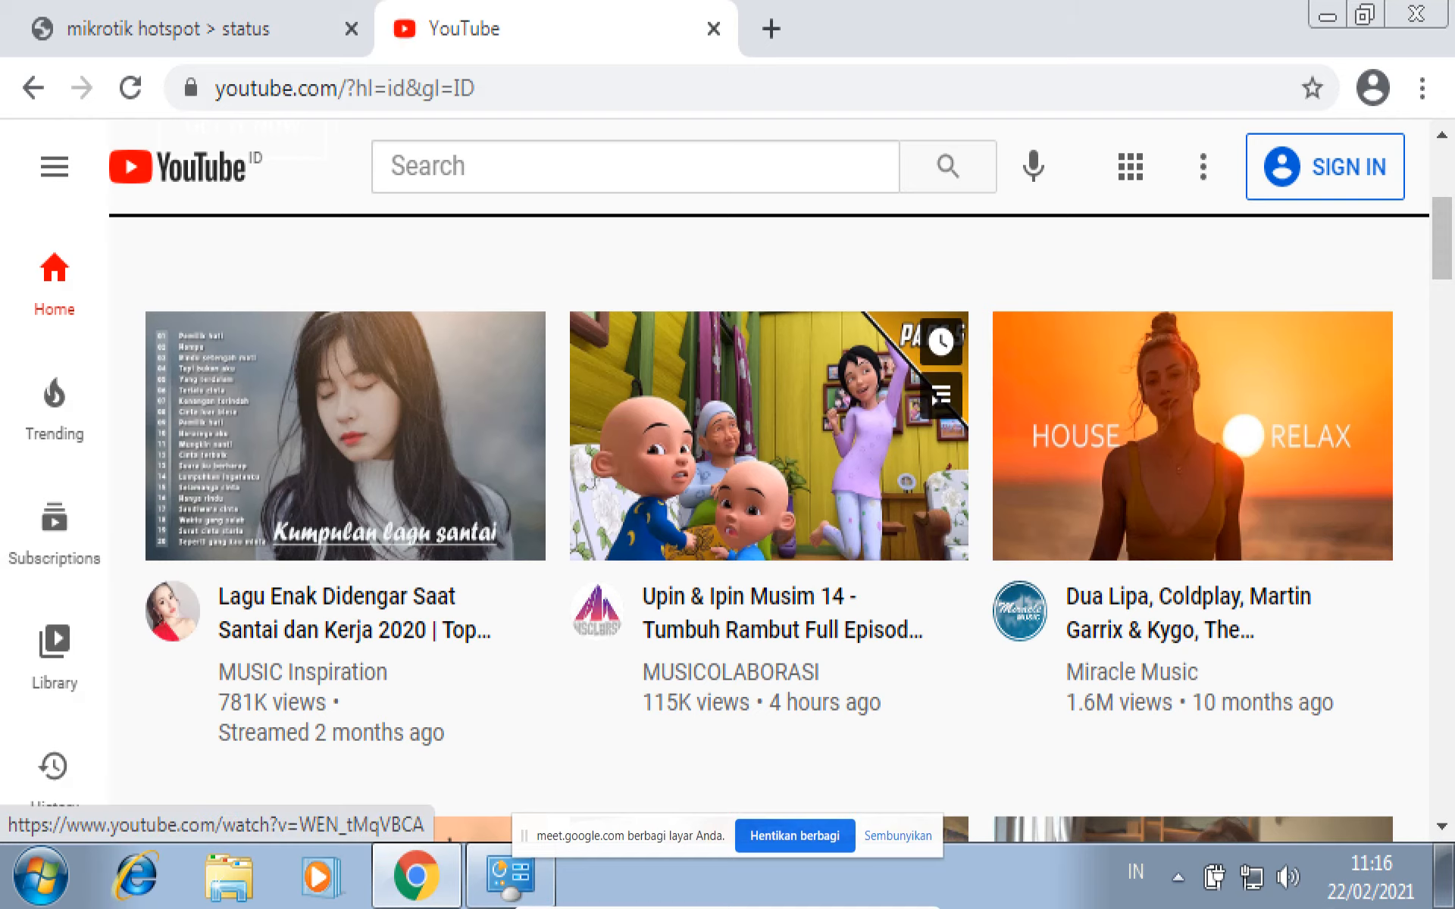
click(769, 436)
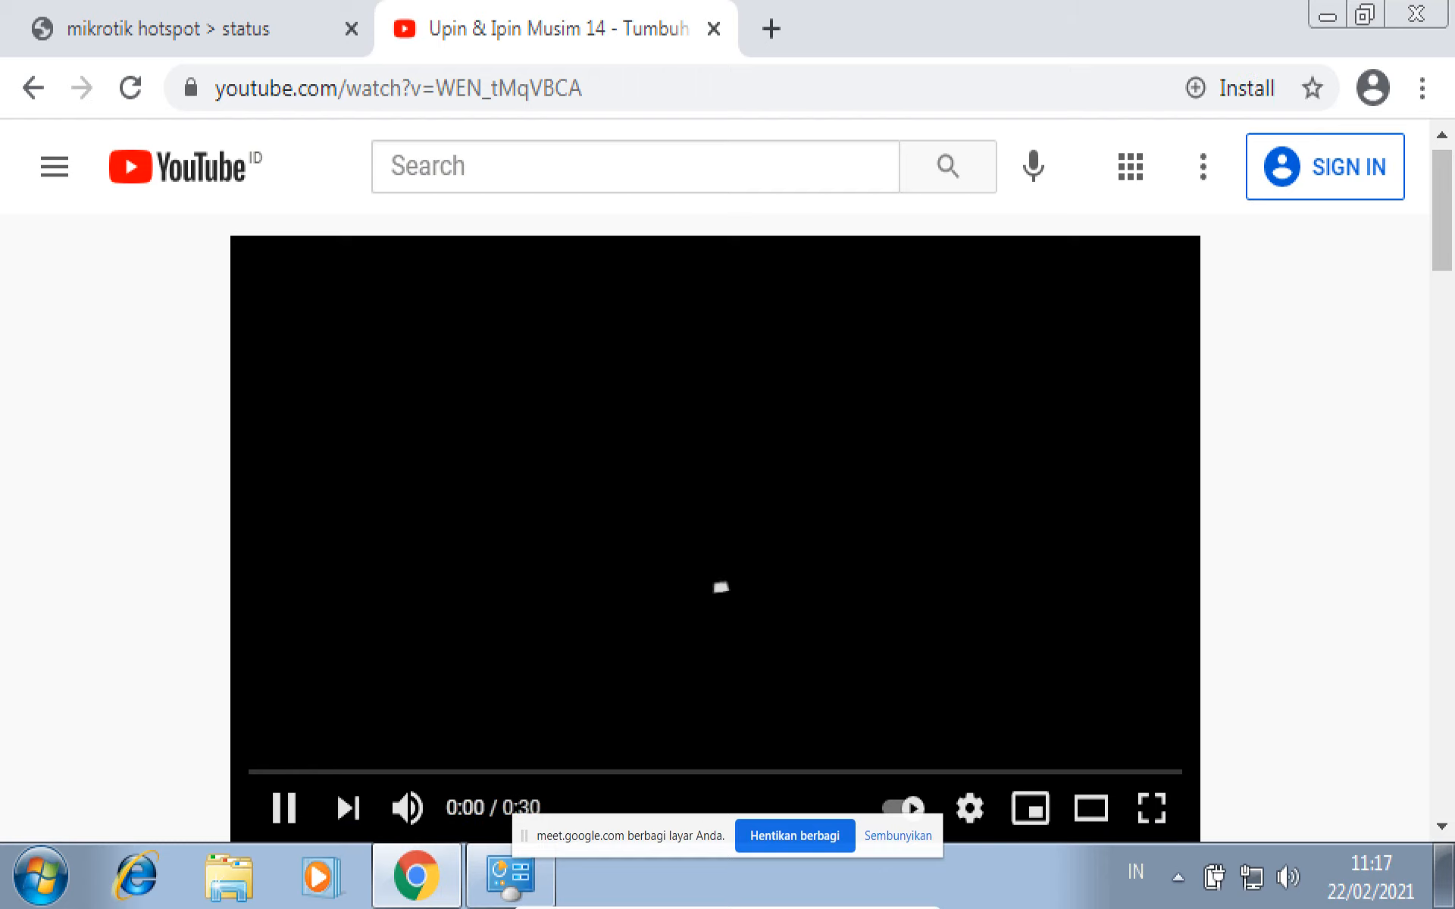
- Check the client's IP address on the hotspot status page and return to the YouTube video
click(168, 29)
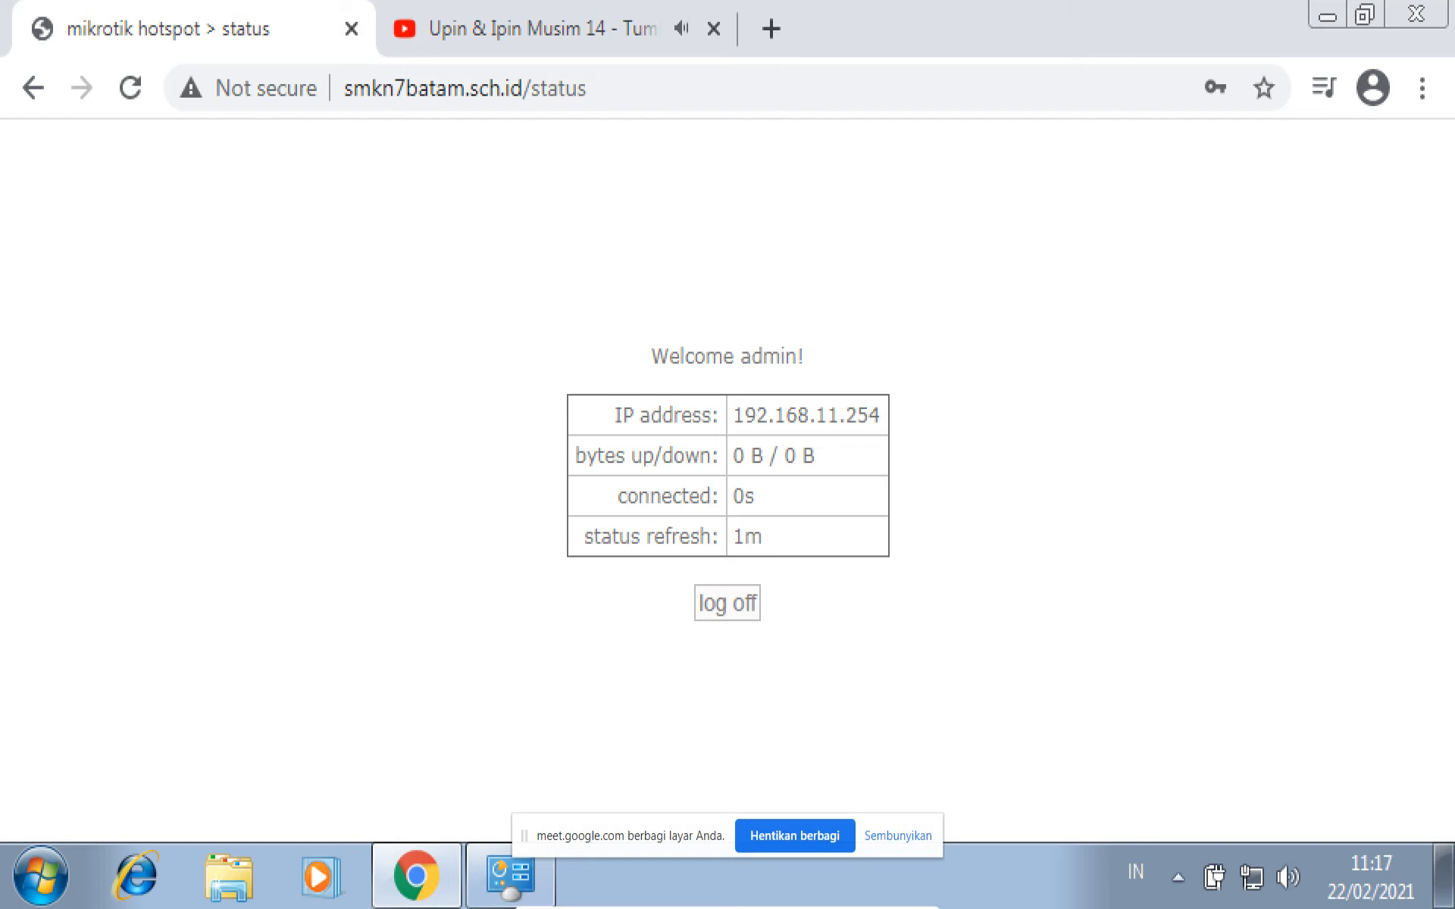
drag(756, 416, 880, 416)
click(871, 417)
key(ctrl+Tab)
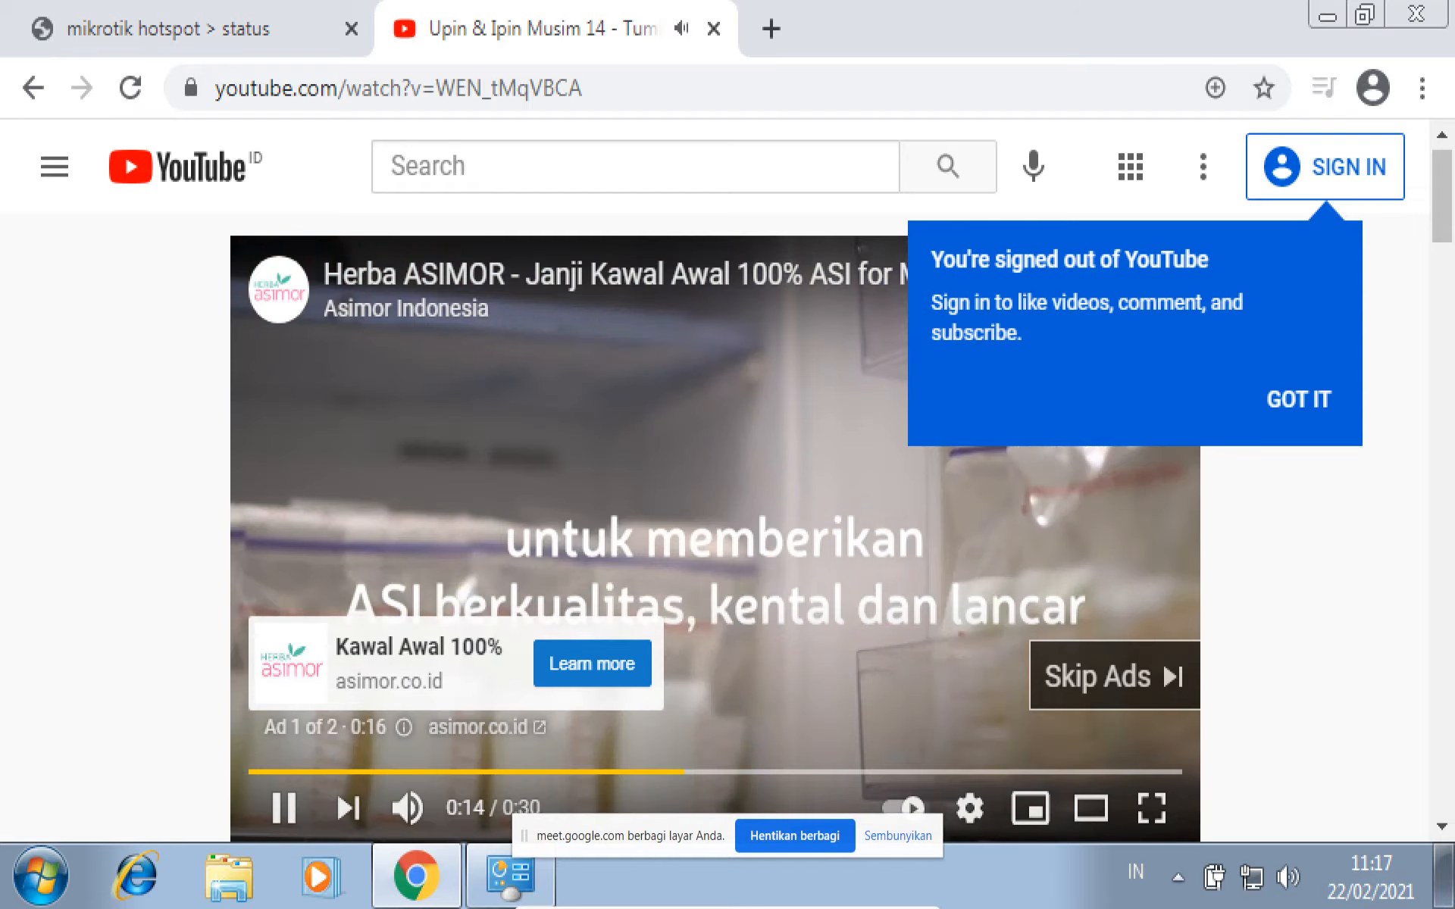
- Skip the video ad and decline the YouTube Premium trial offer
click(1114, 676)
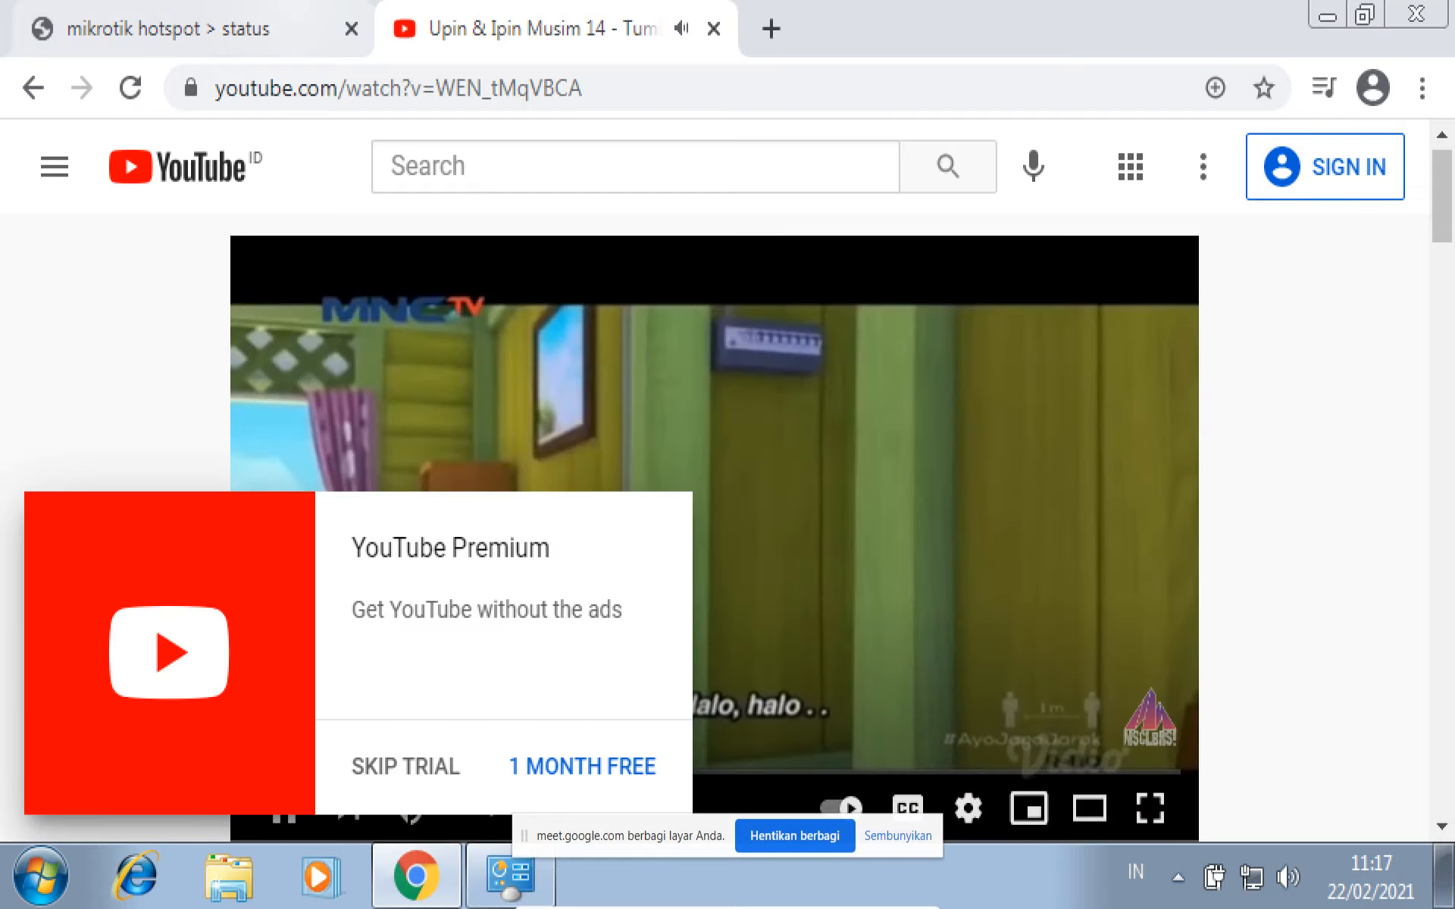
key(ctrl+Tab)
key(ctrl+Tab)
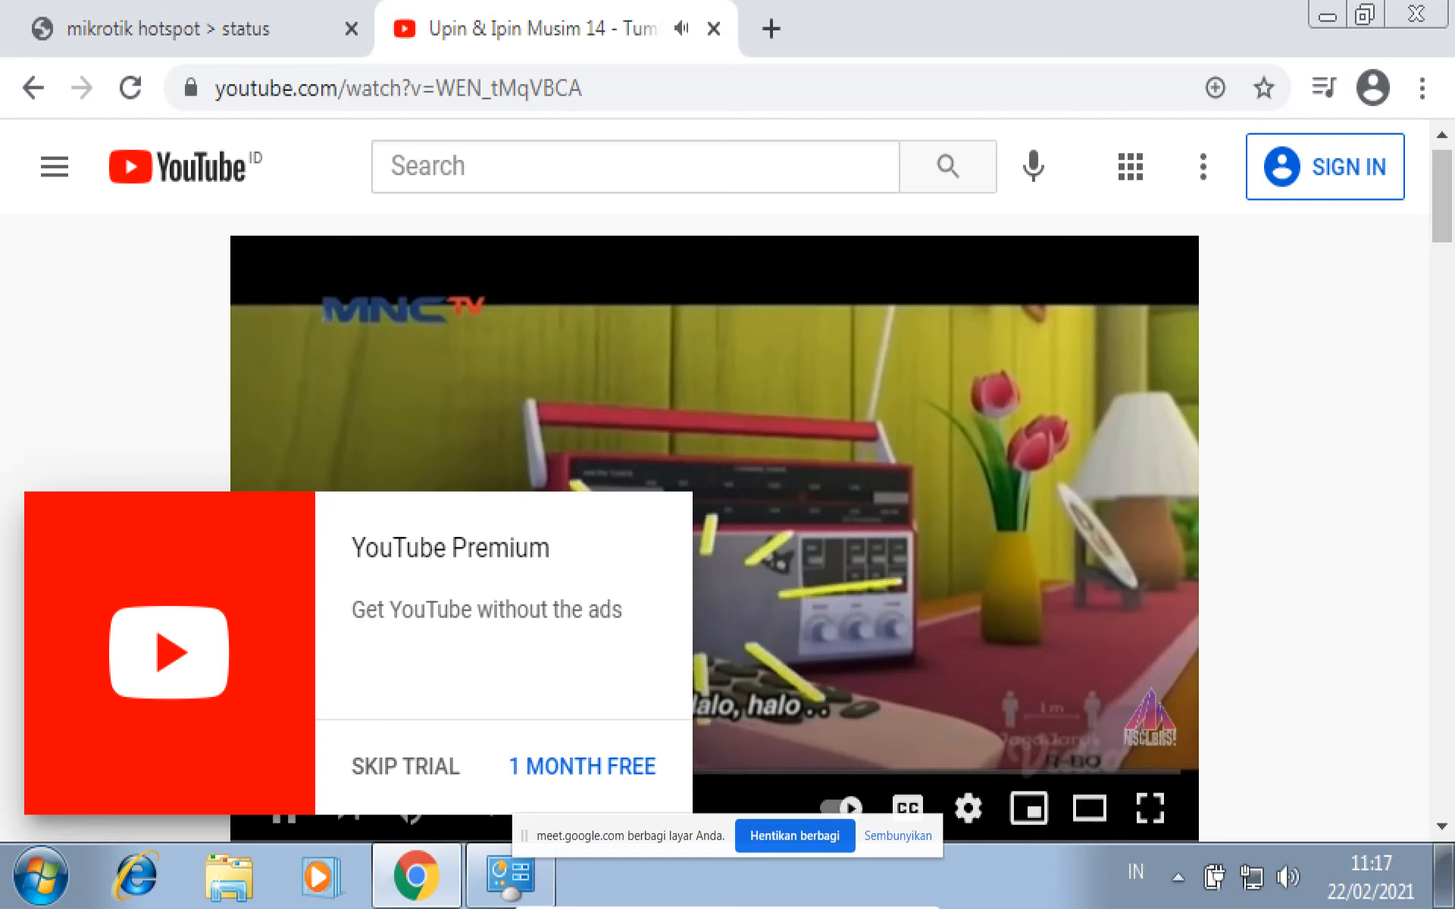
click(406, 766)
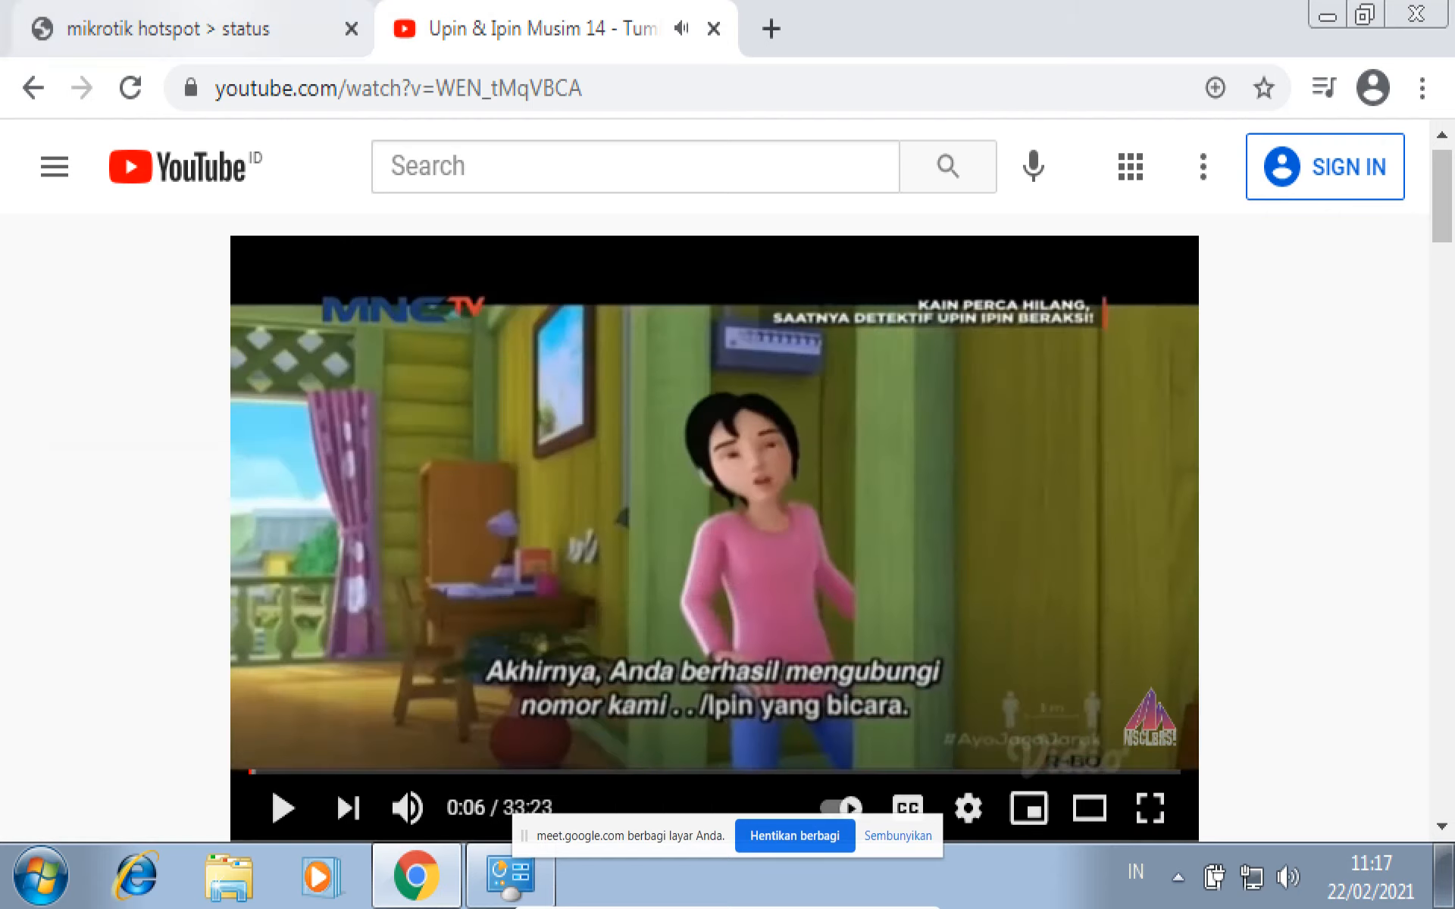
key(ctrl+Tab)
click(510, 879)
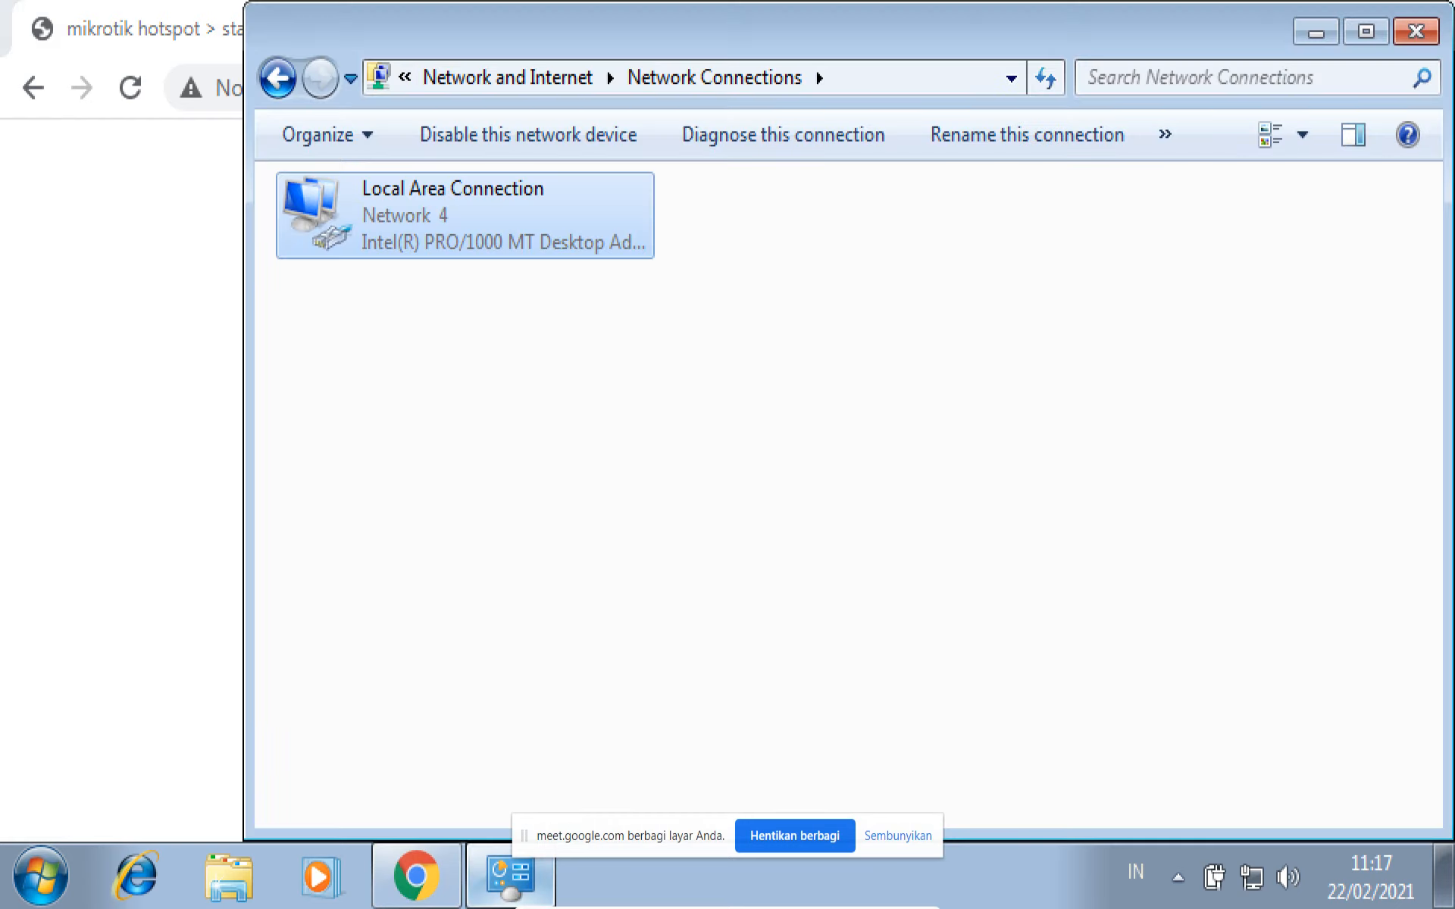
click(1316, 31)
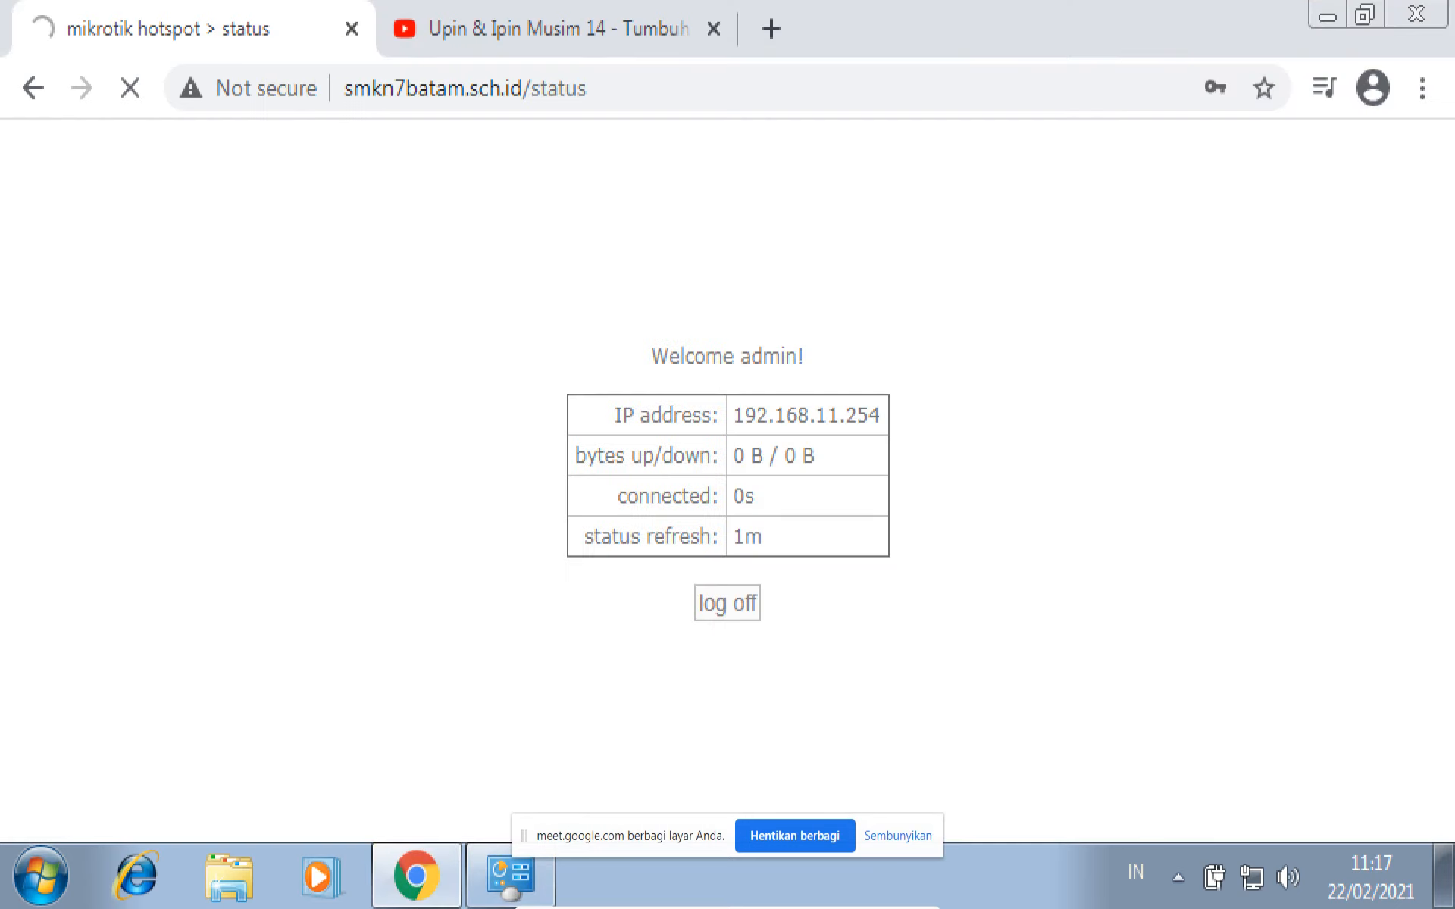
click(1327, 15)
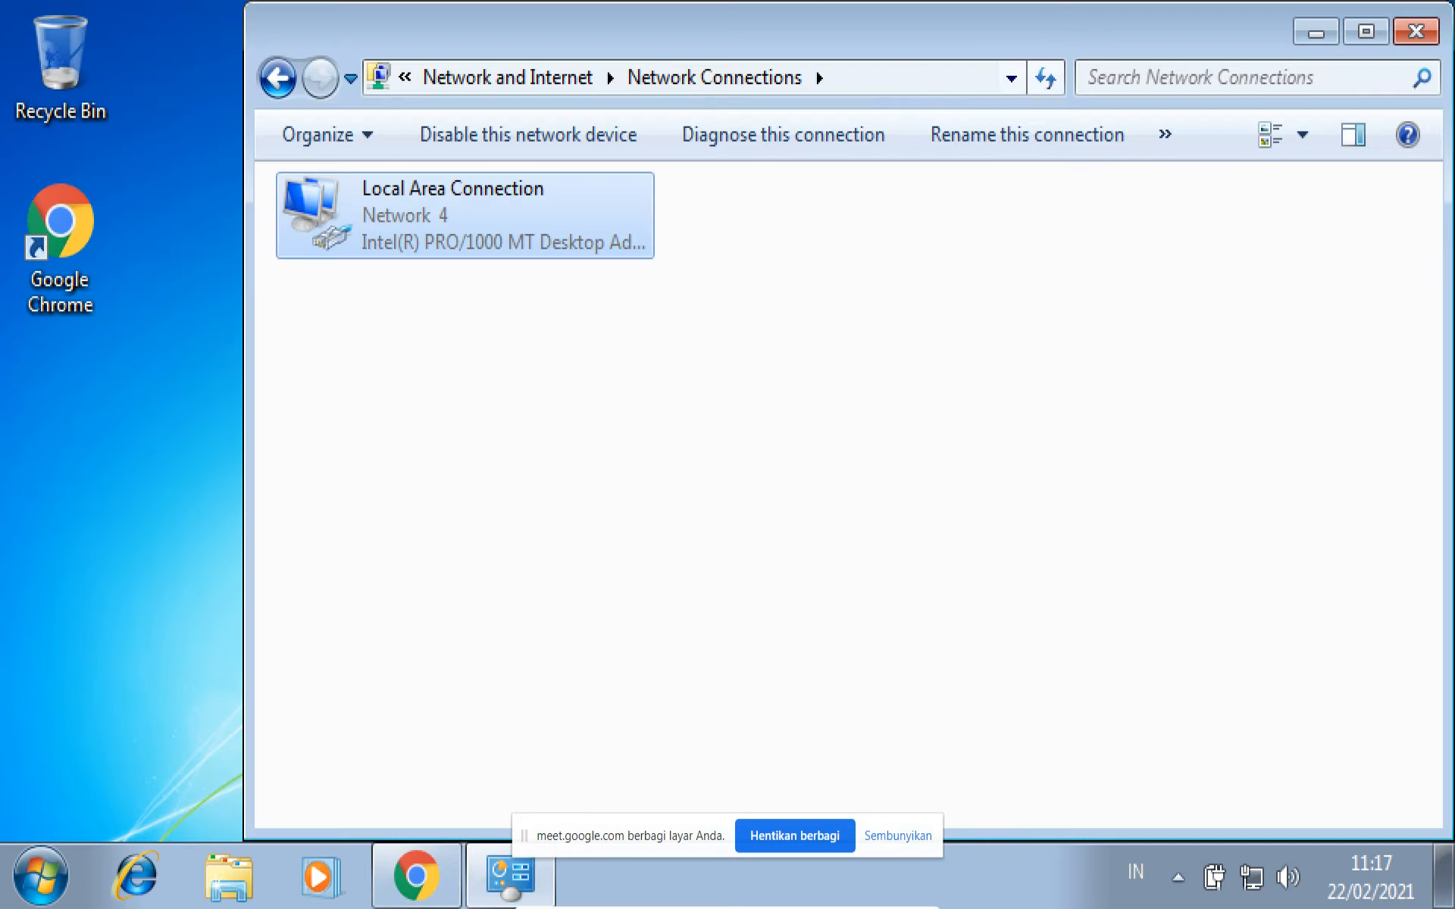
click(416, 877)
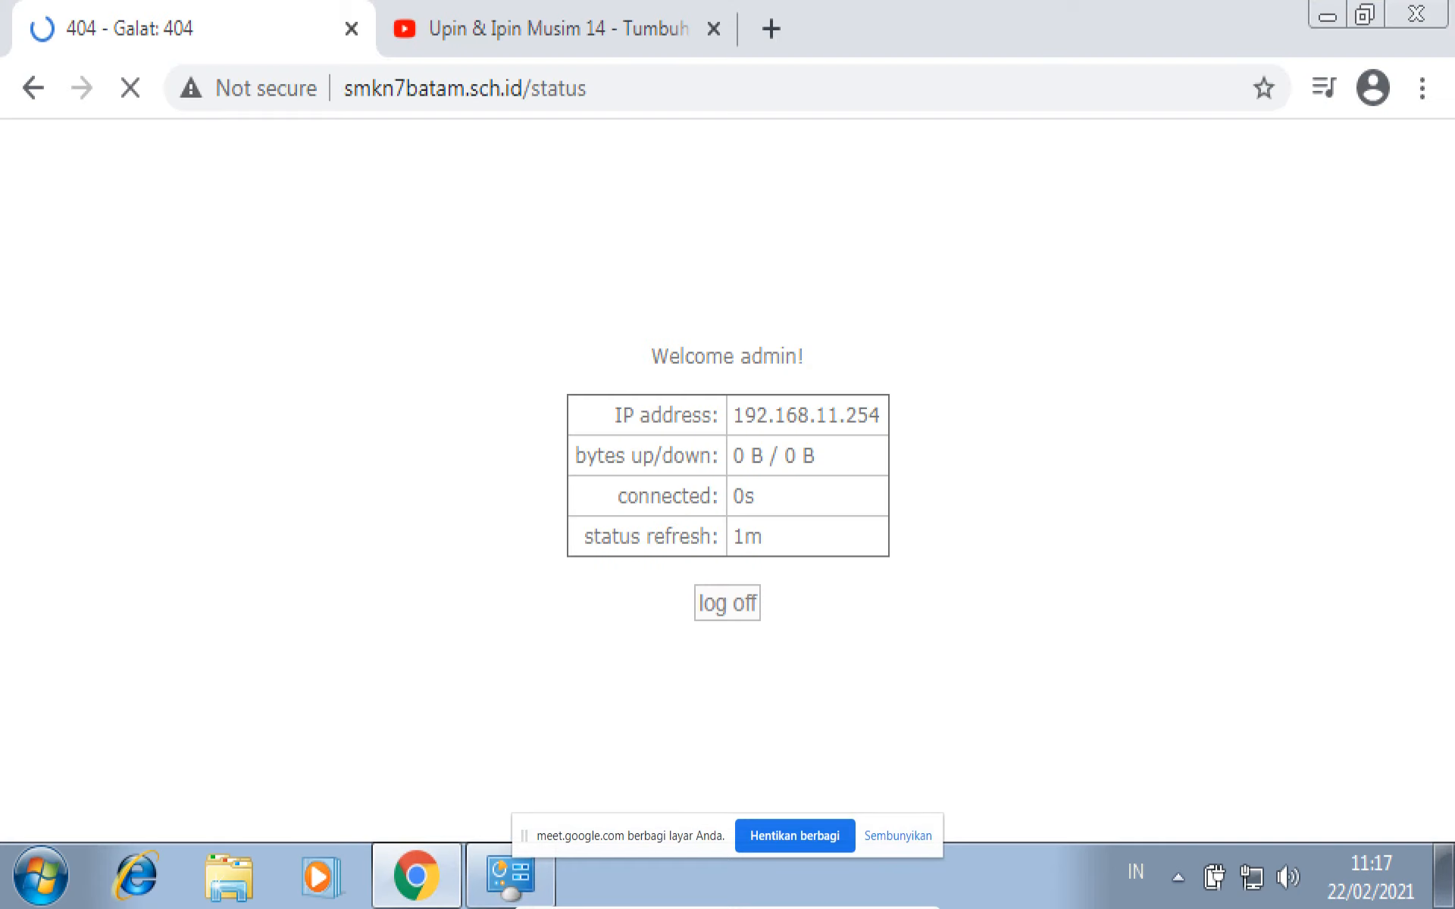
click(416, 876)
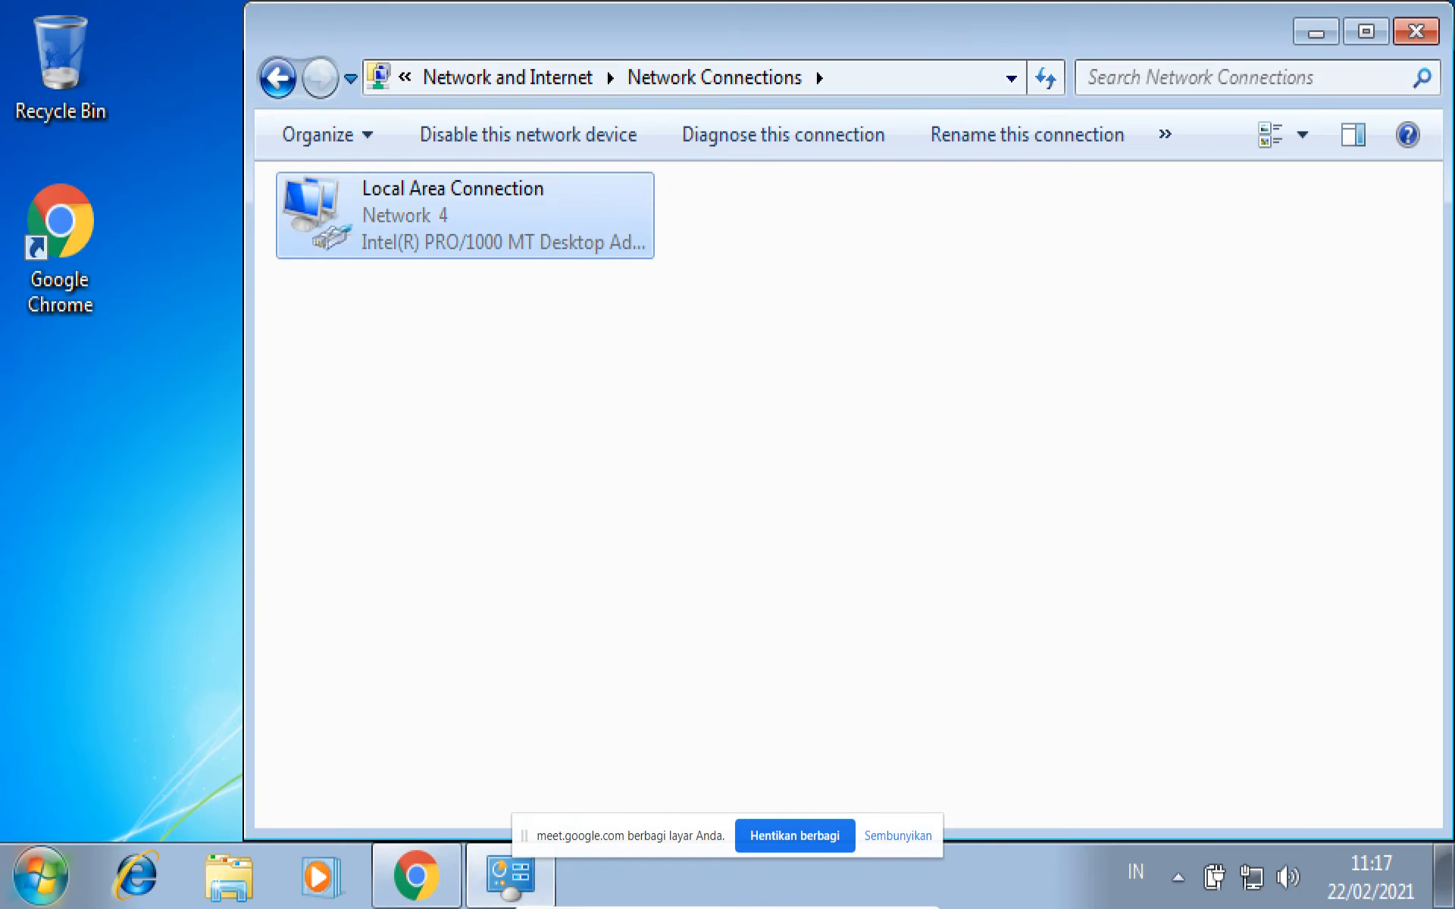
click(1366, 31)
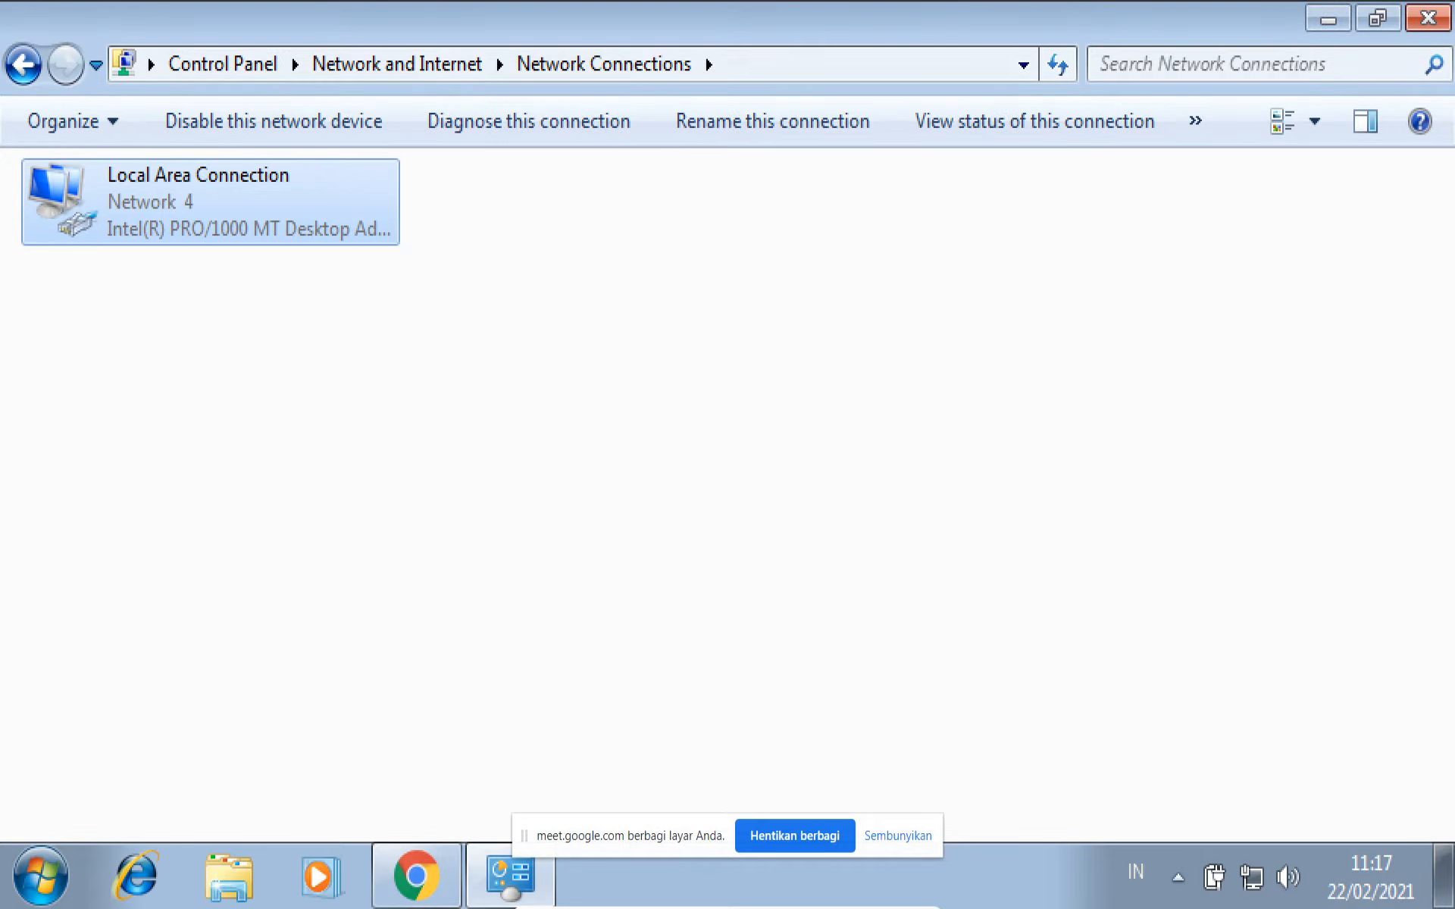
click(1377, 18)
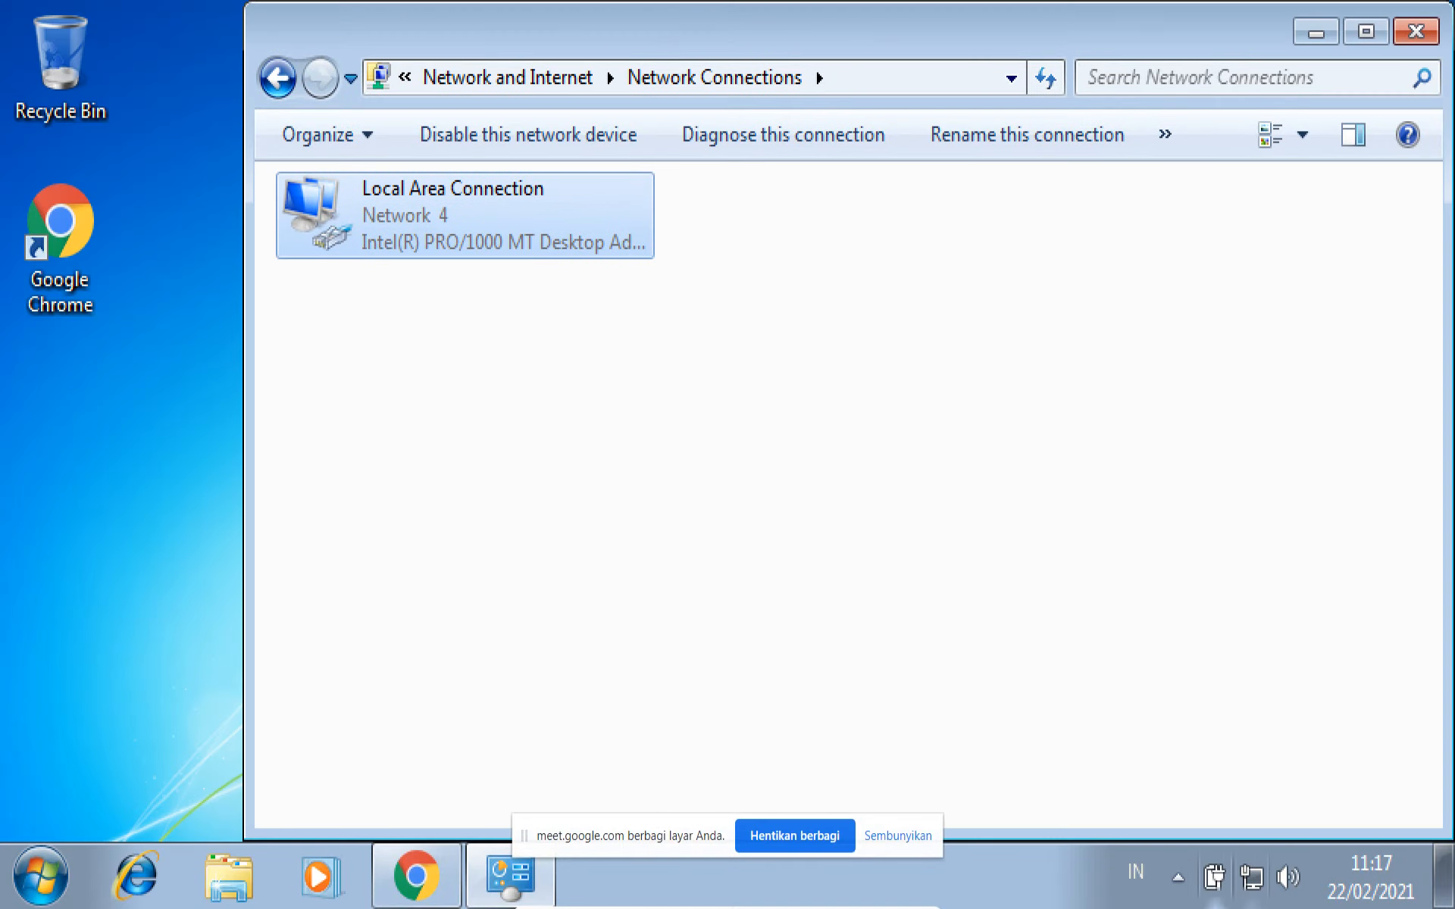
click(1178, 877)
click(902, 523)
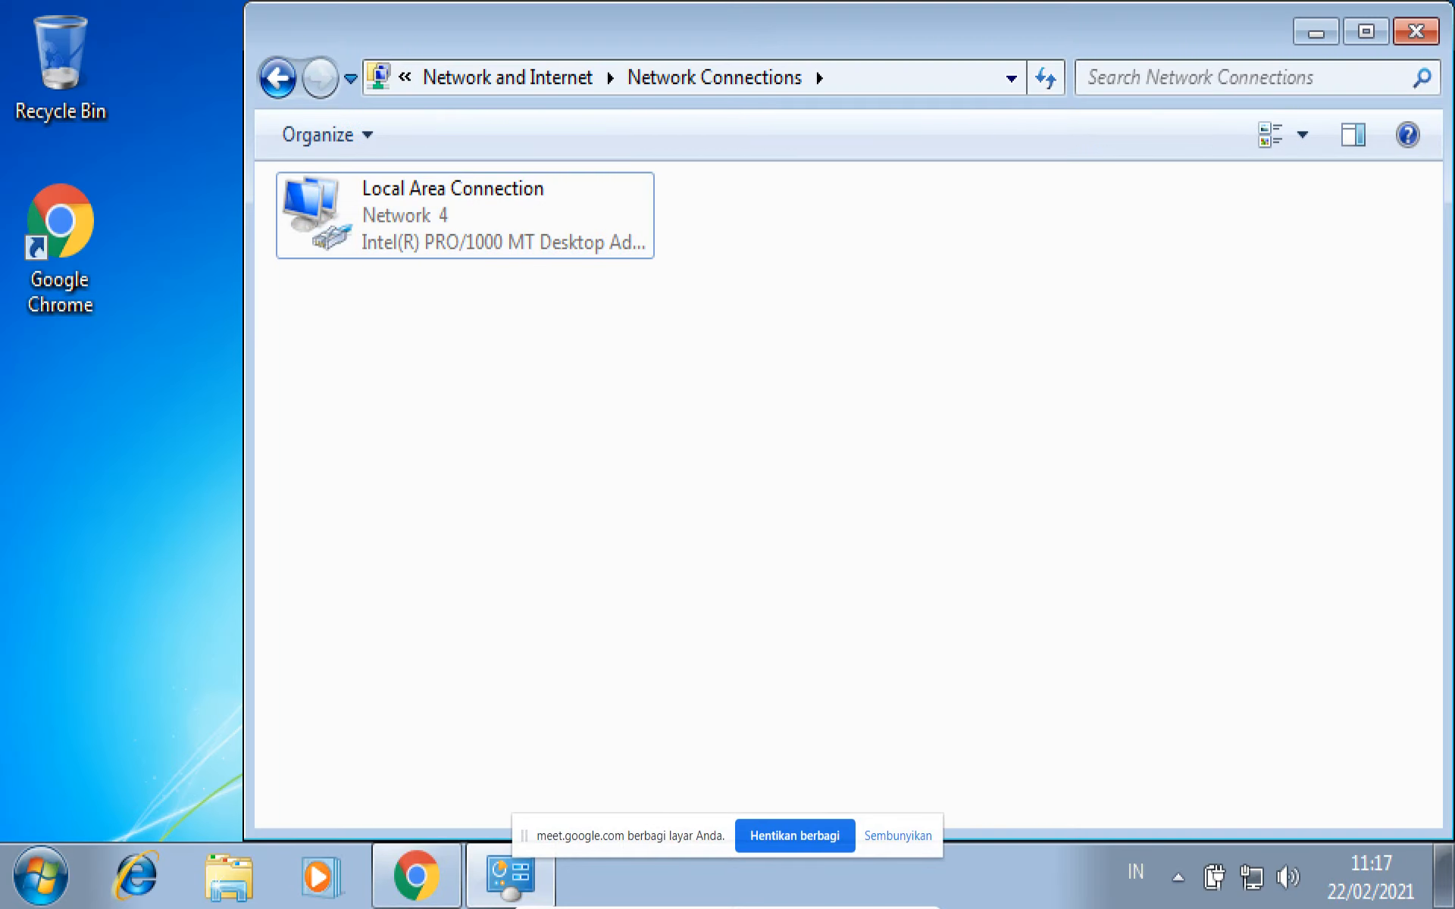
- Shut down the Windows 7 virtual machine from within Windows
key(super)
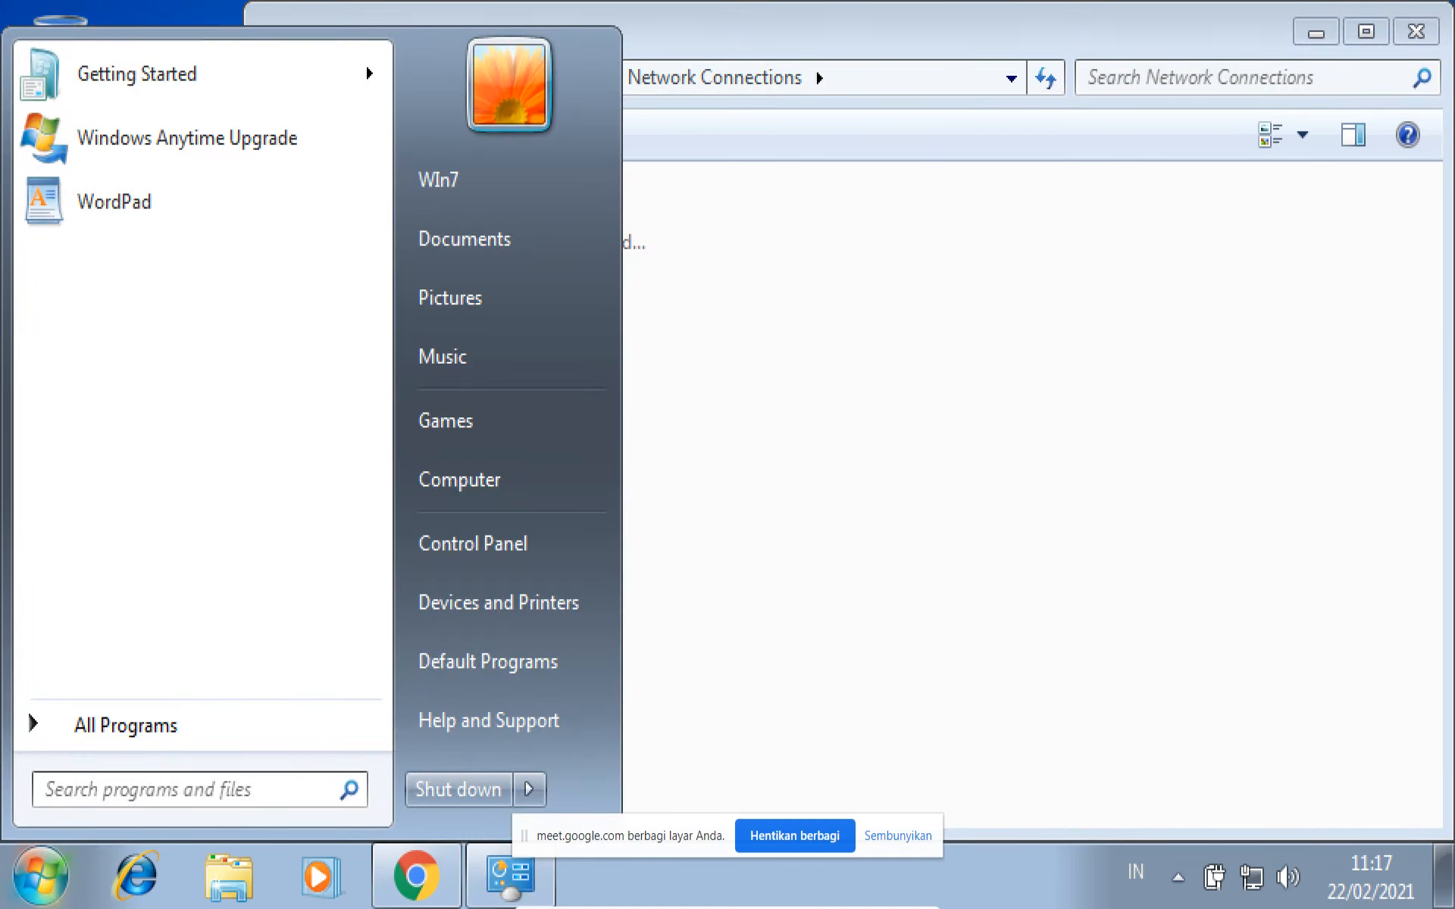
key(super)
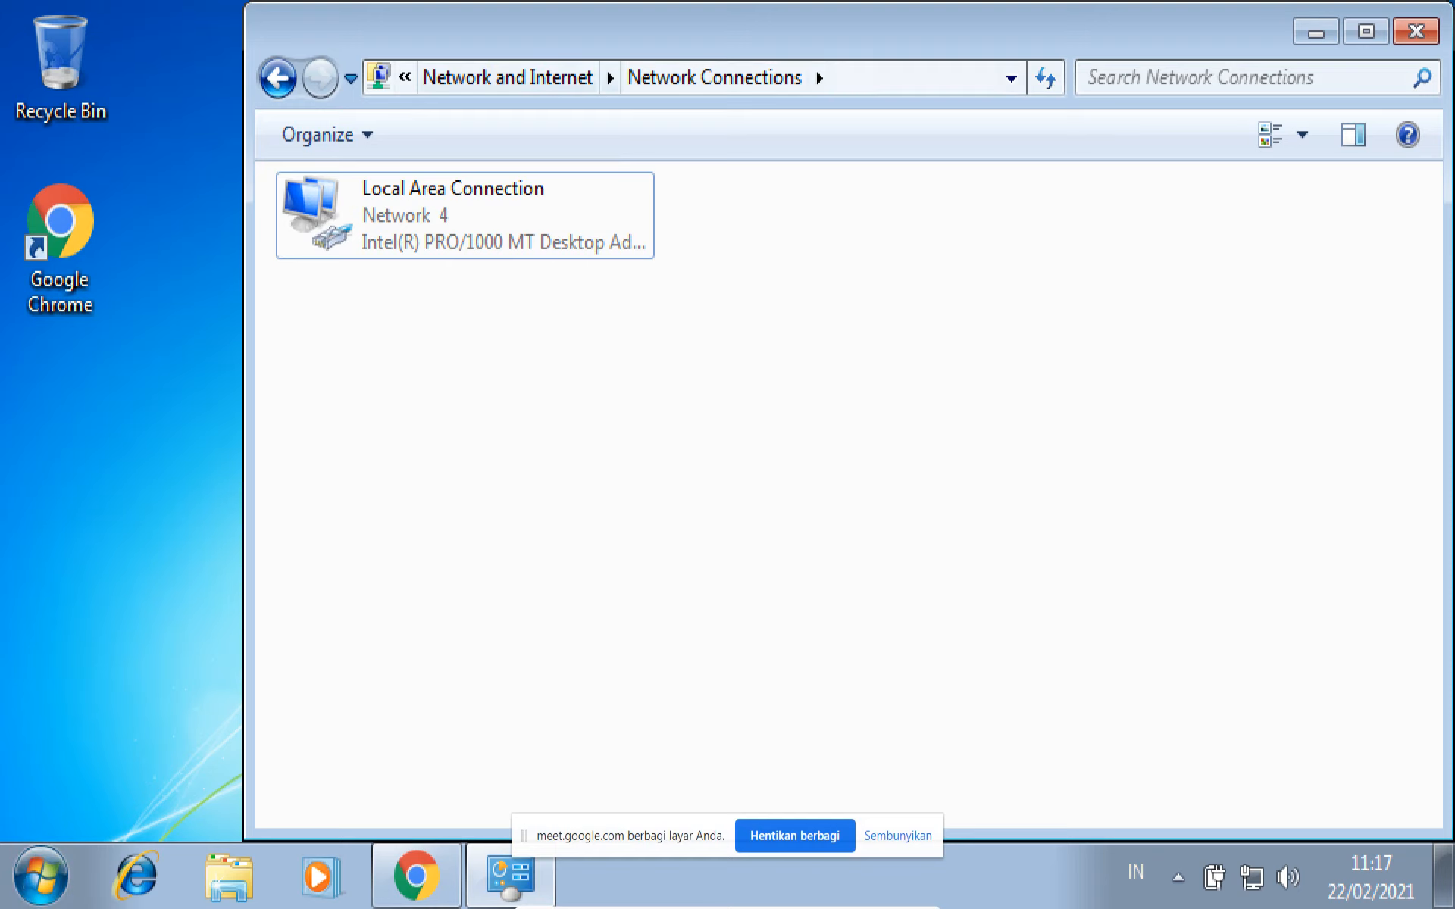
click(41, 876)
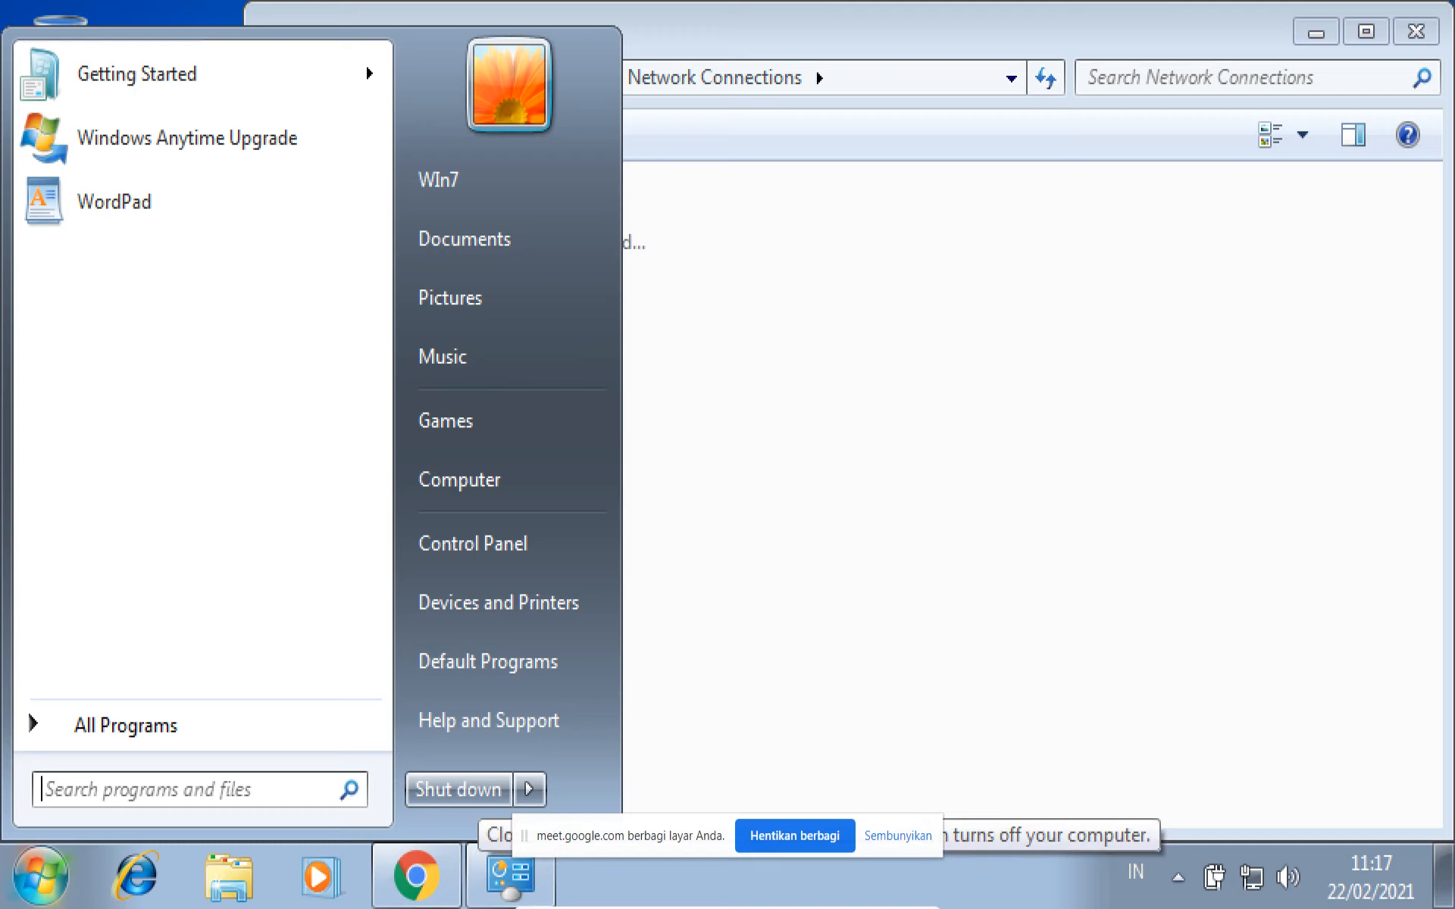
click(475, 791)
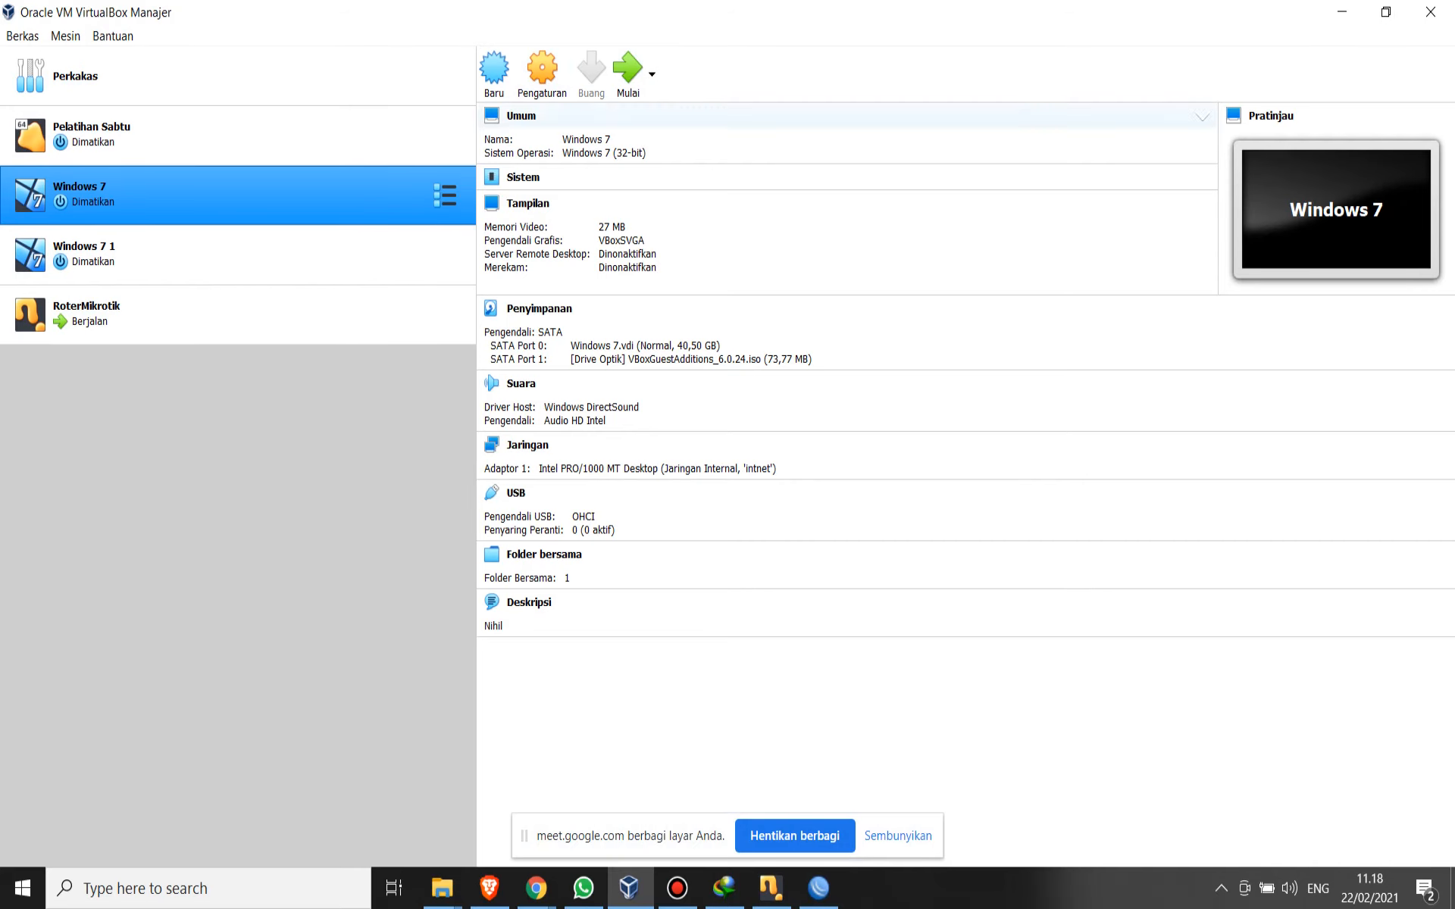
- Switch to WinBox and review the ether2 and ether3 entries in the interface list
click(818, 888)
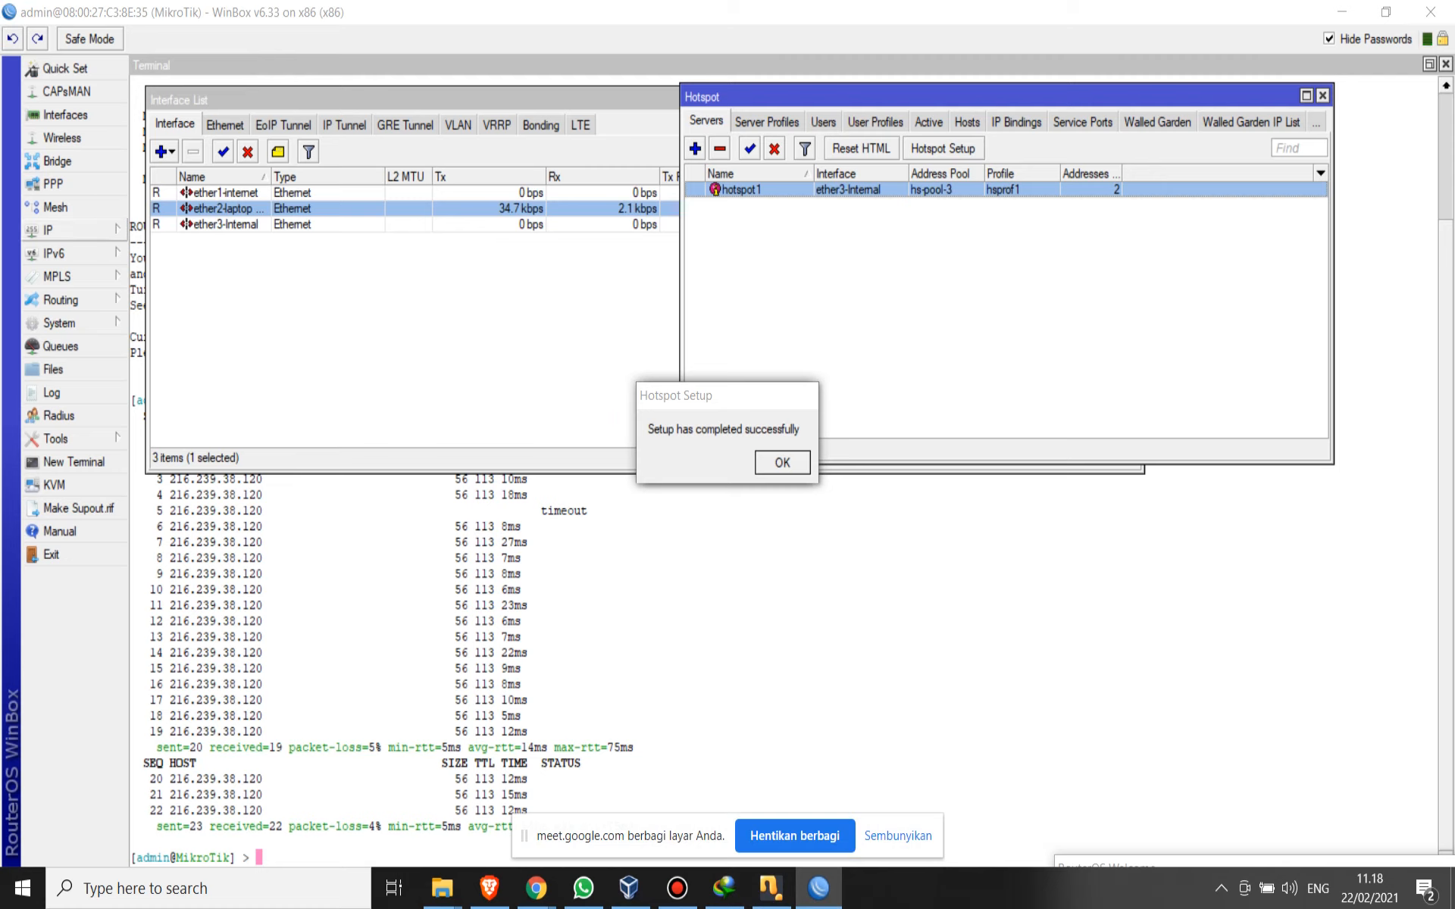
click(47, 229)
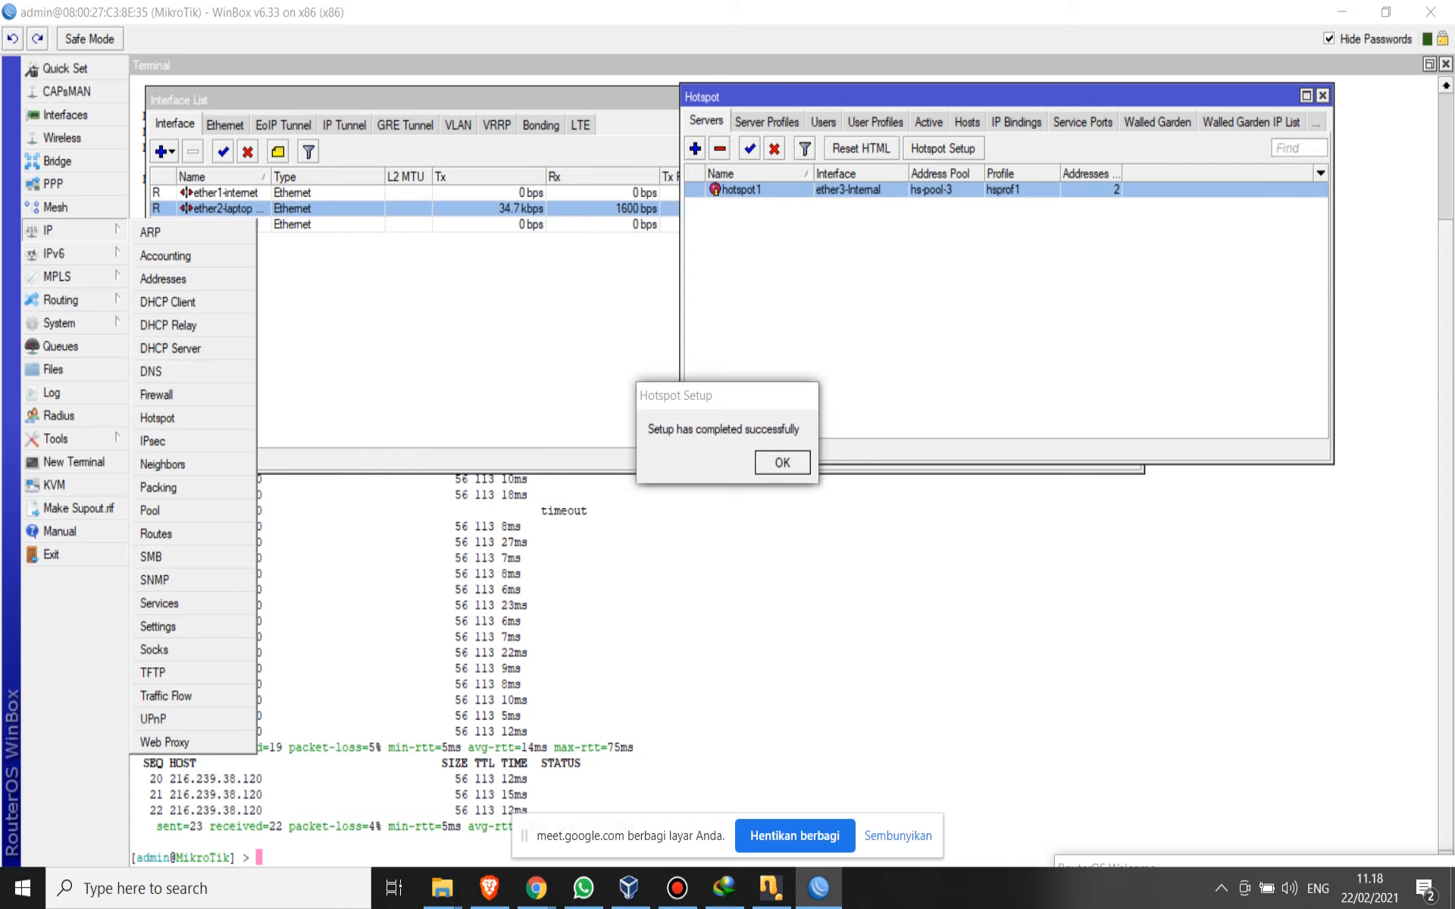
click(462, 325)
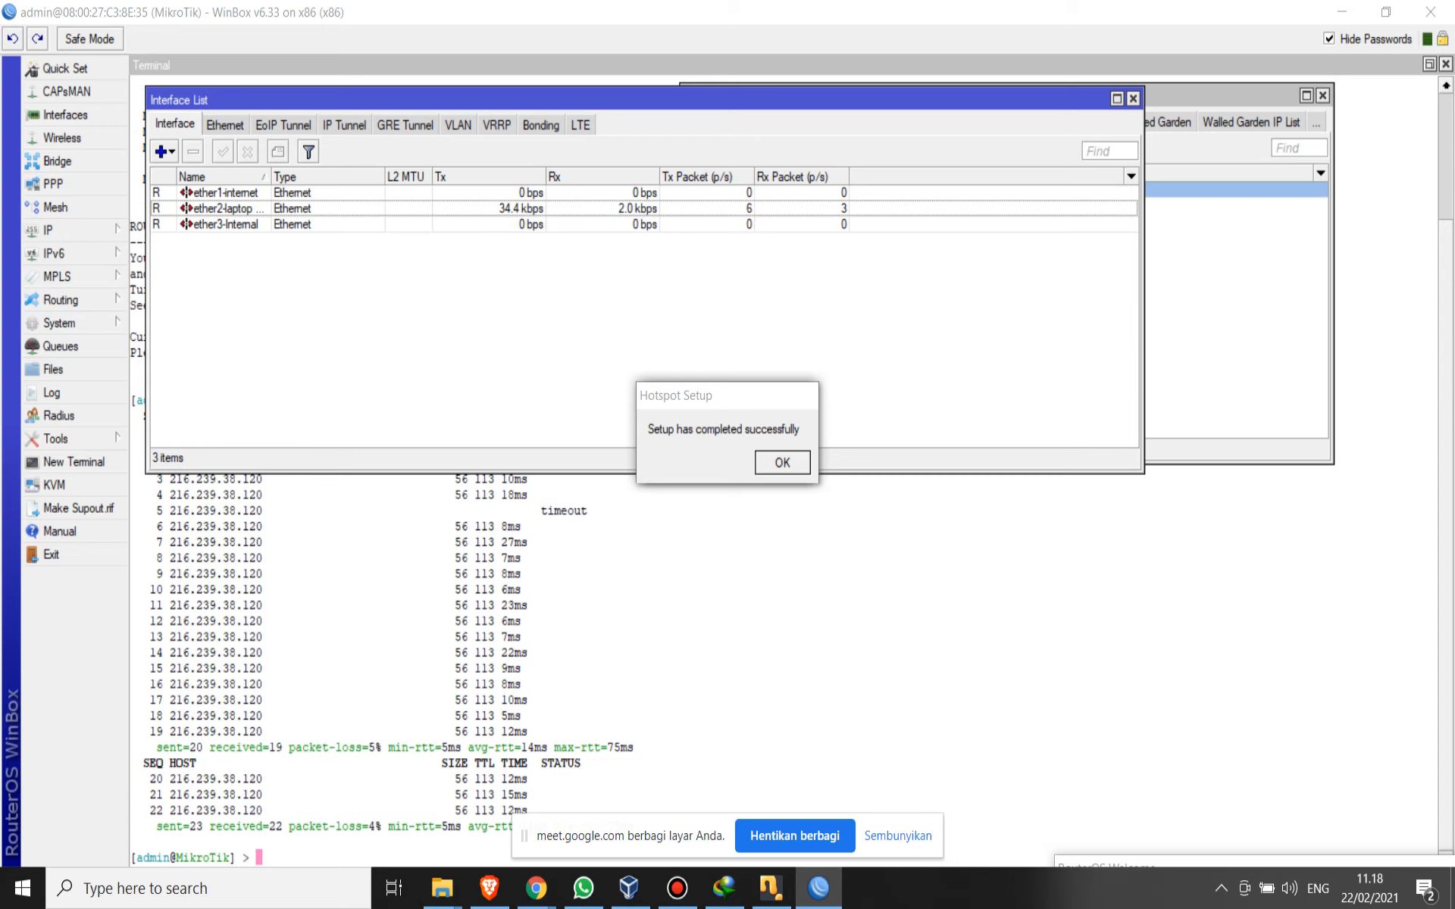
click(226, 225)
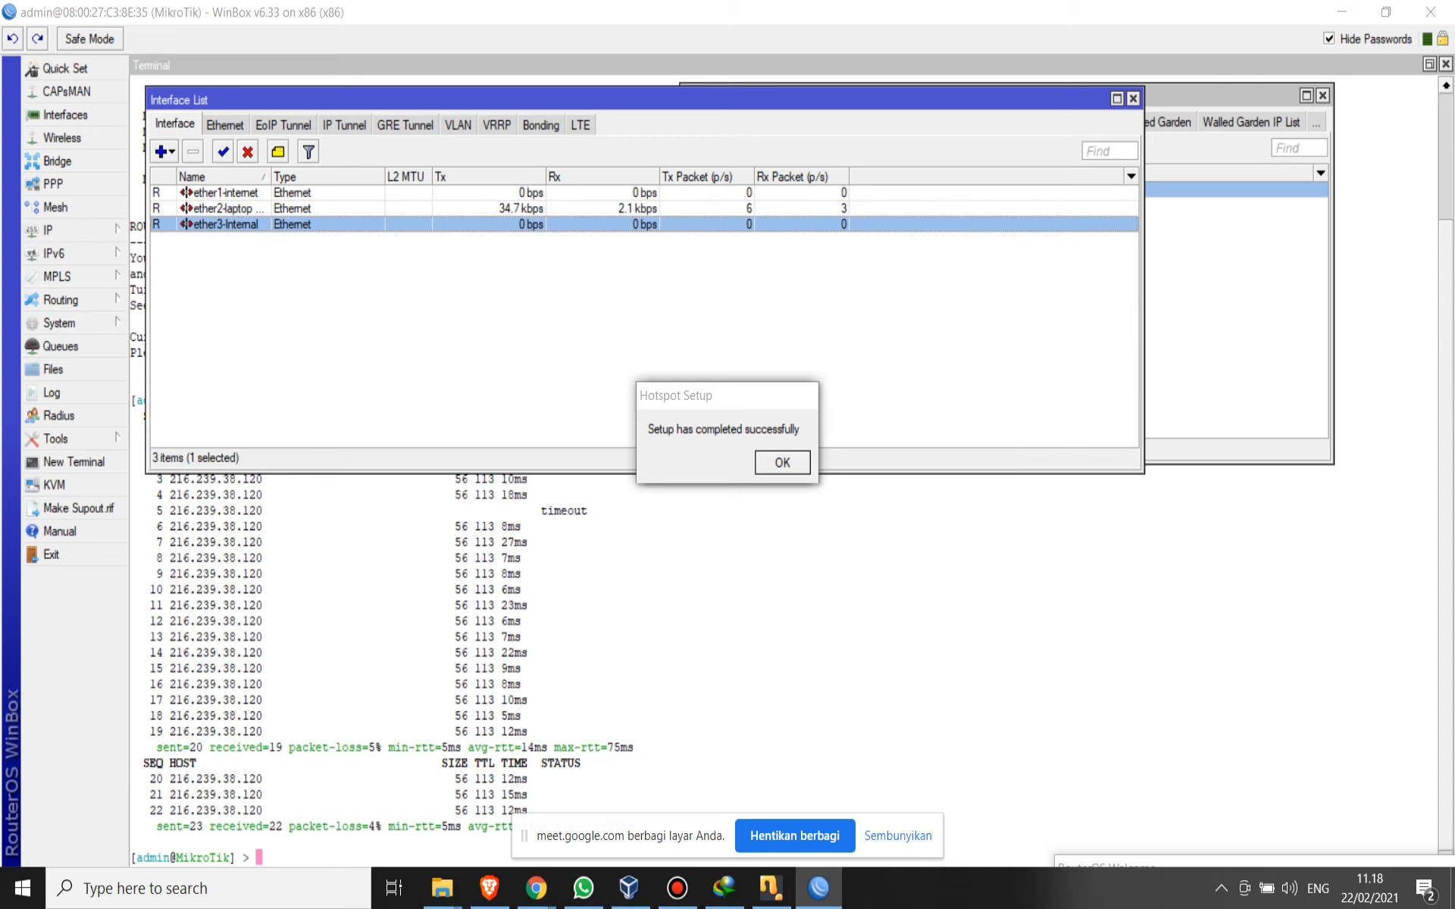
click(226, 209)
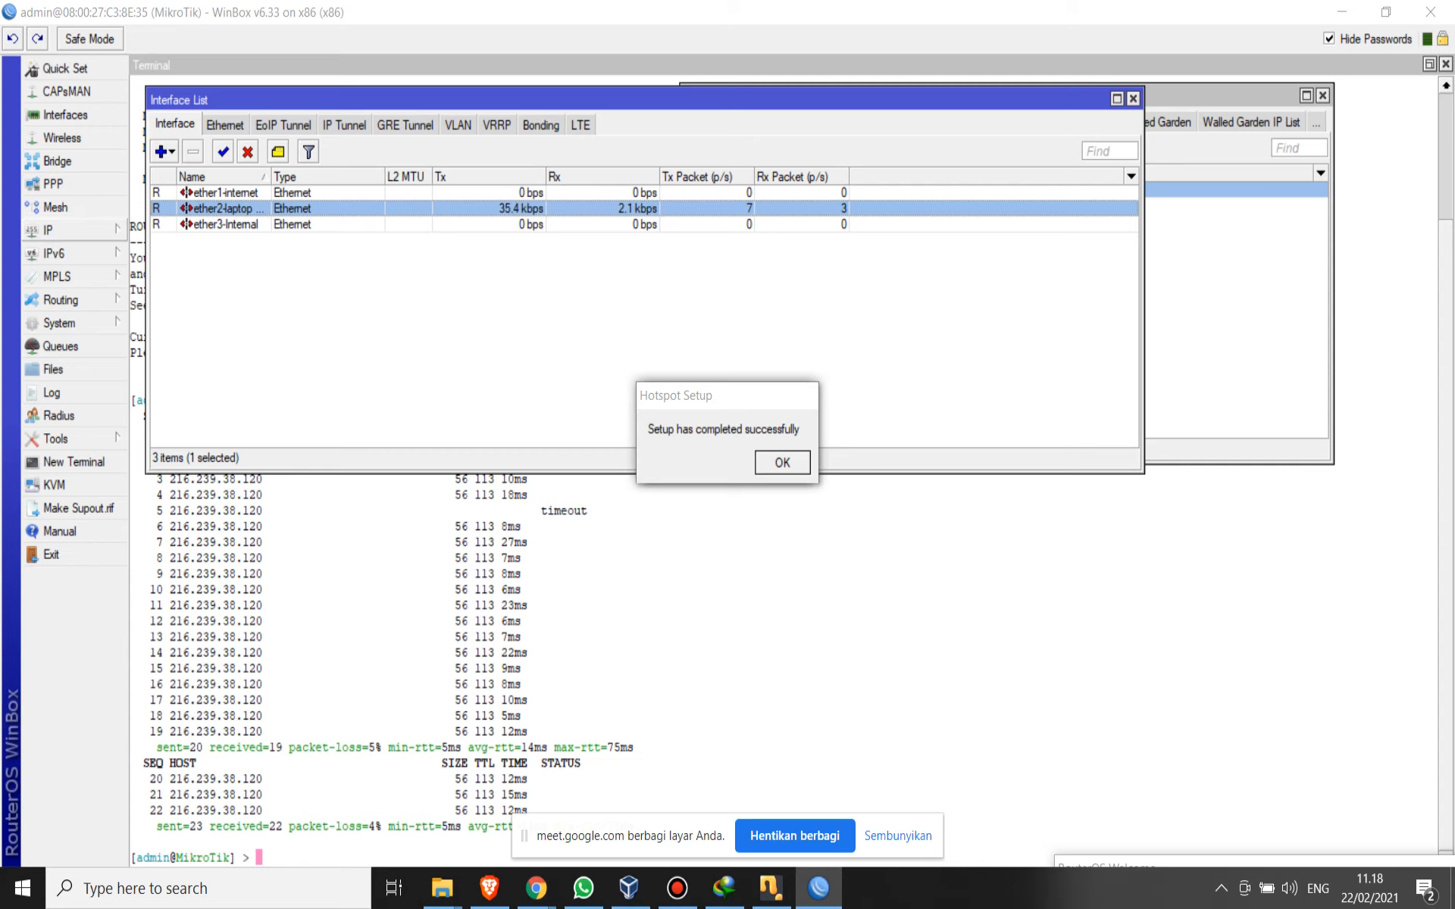
click(48, 230)
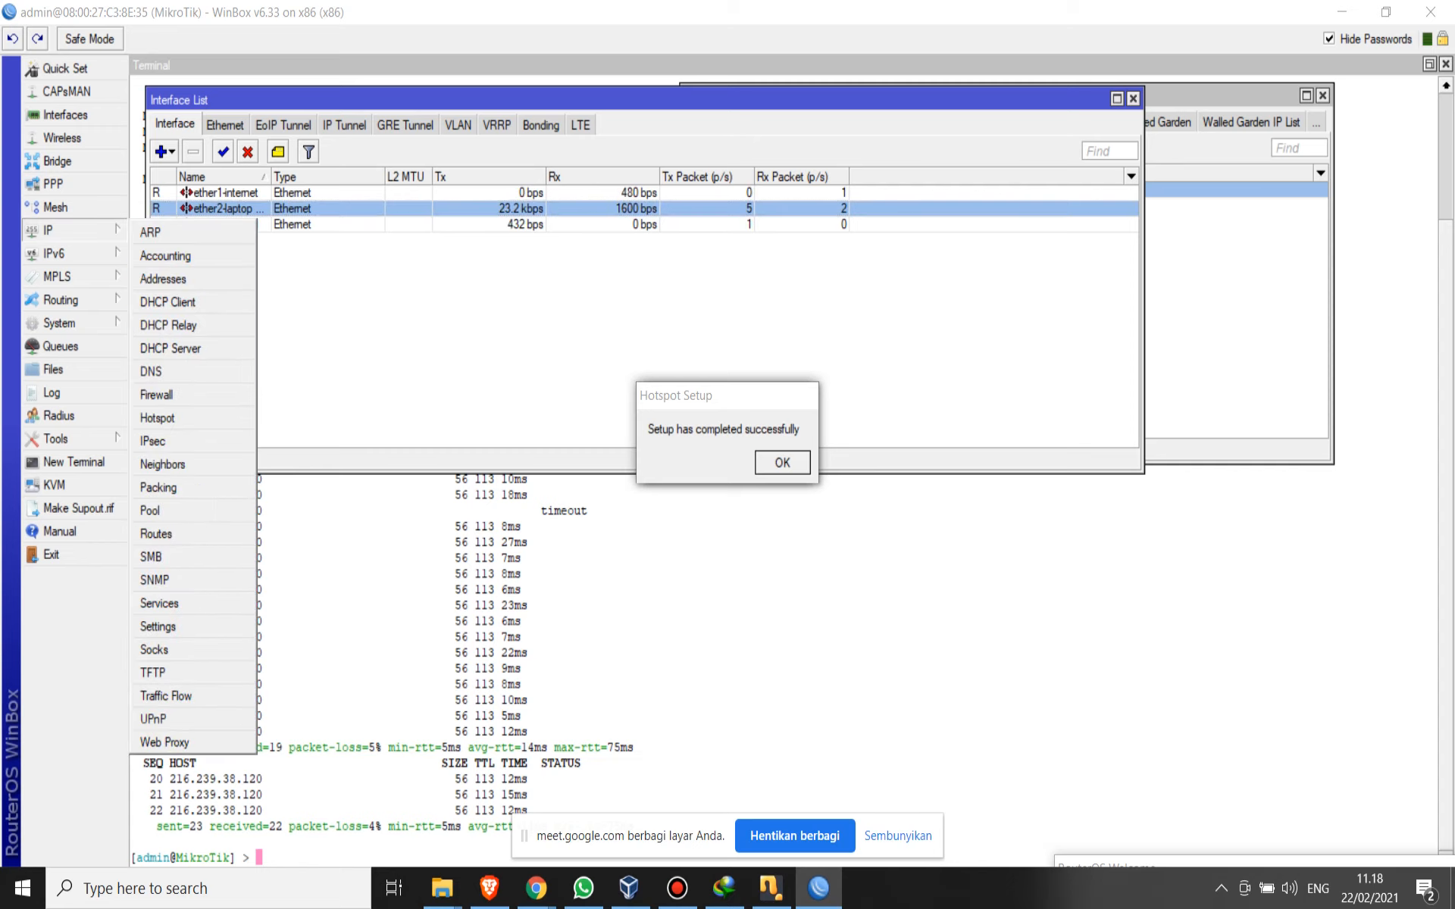
key(Escape)
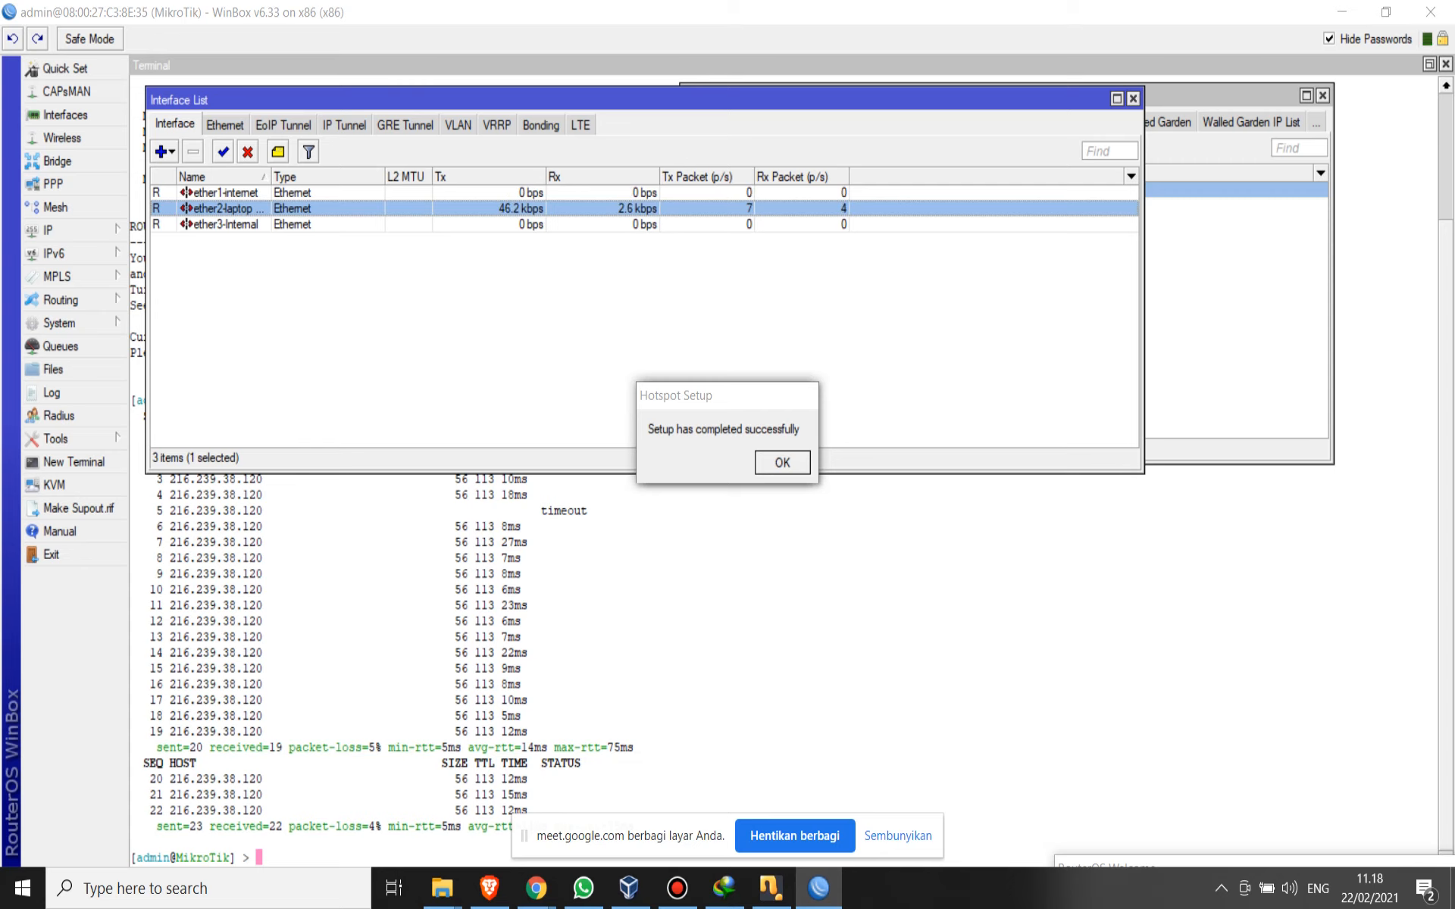
- Replace the router's system identity with the owner's name and apply it
click(61, 229)
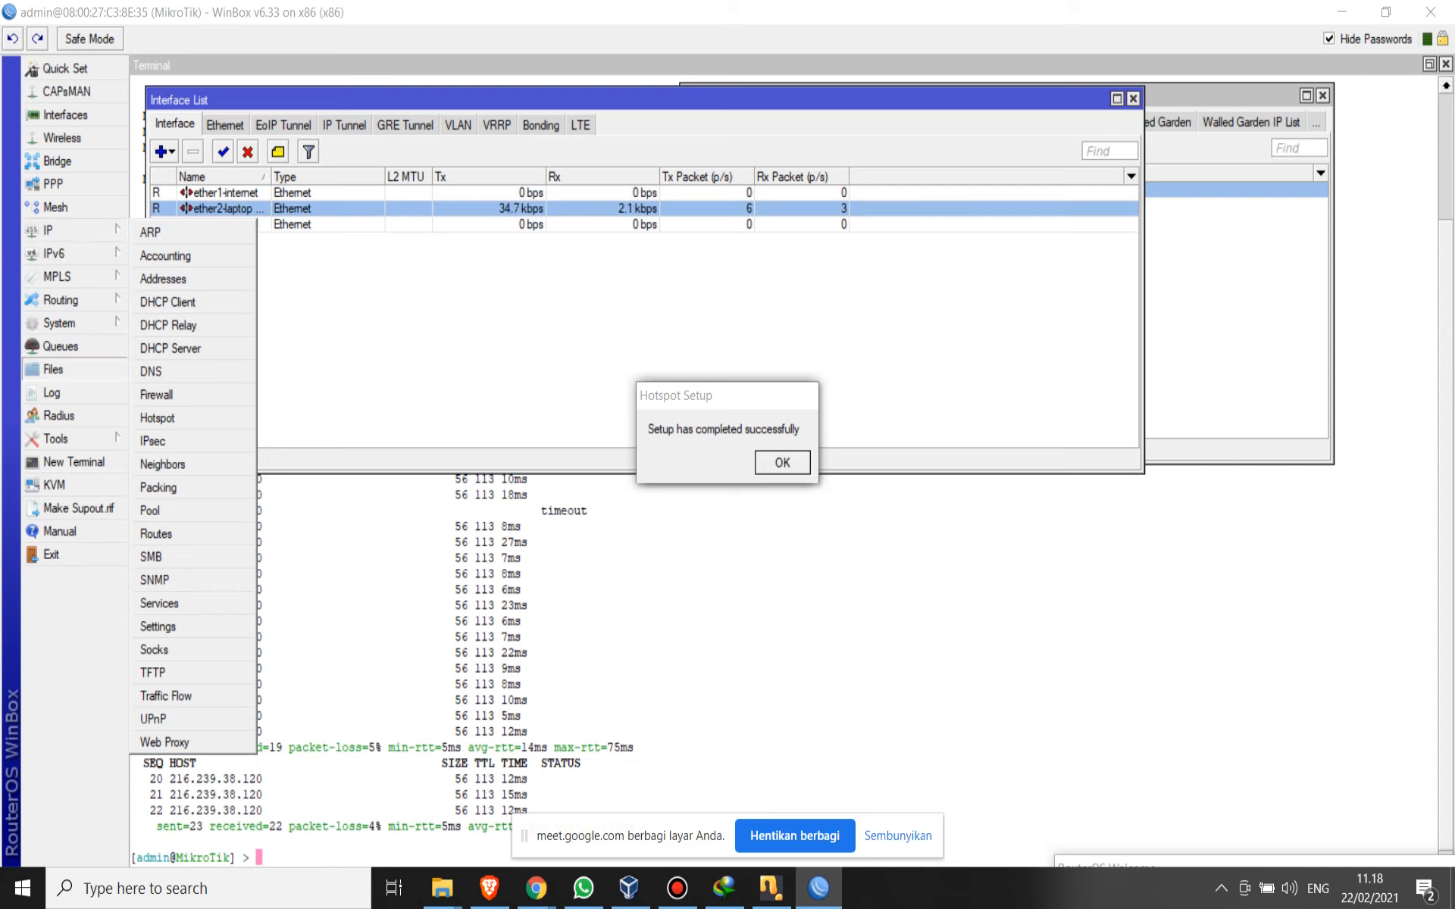
click(59, 323)
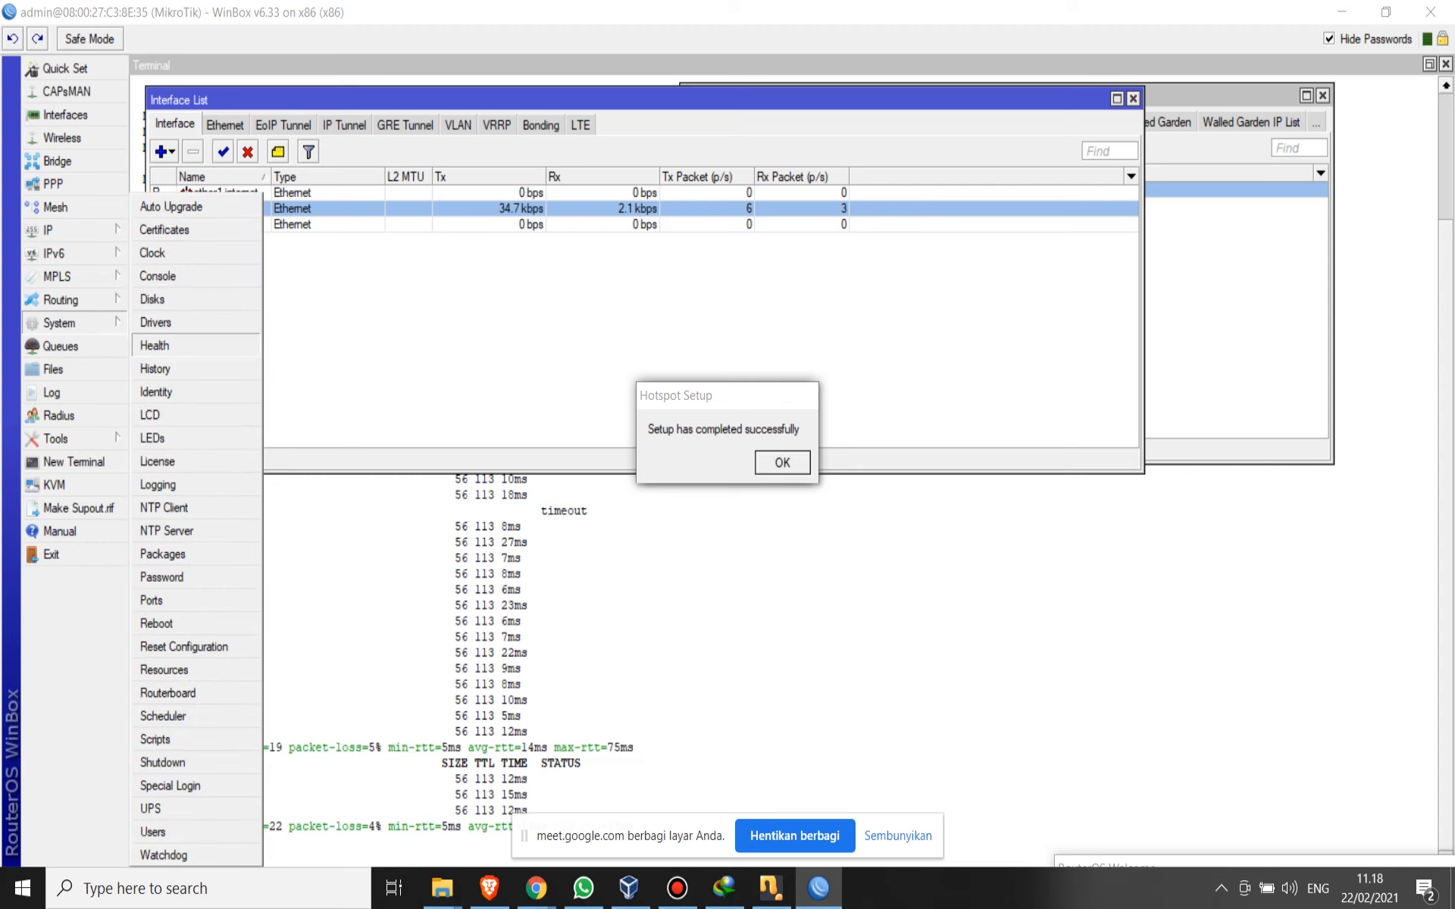
click(156, 391)
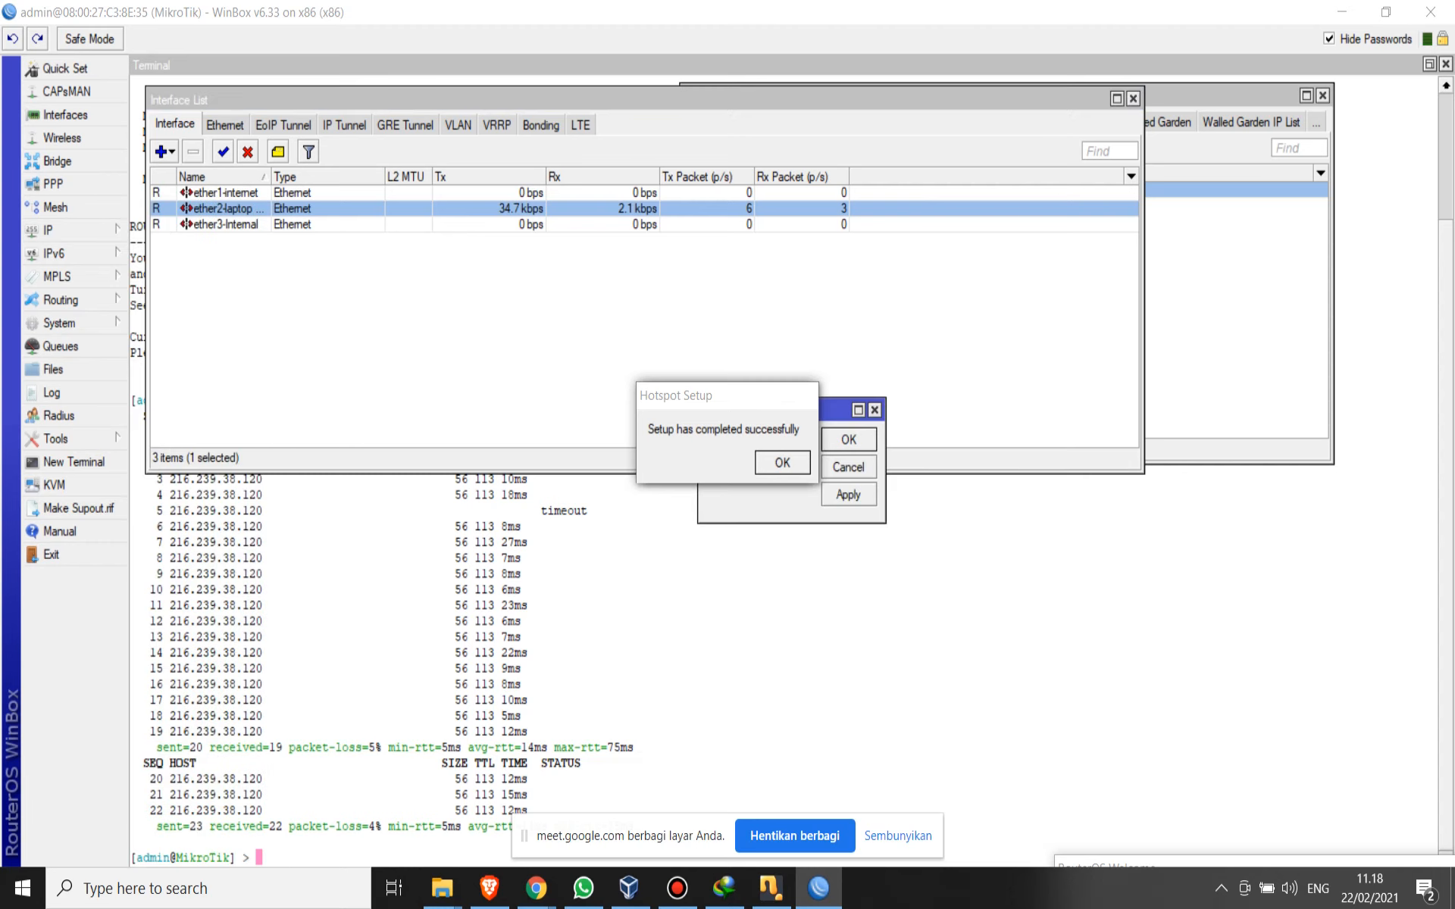
drag(834, 409, 959, 263)
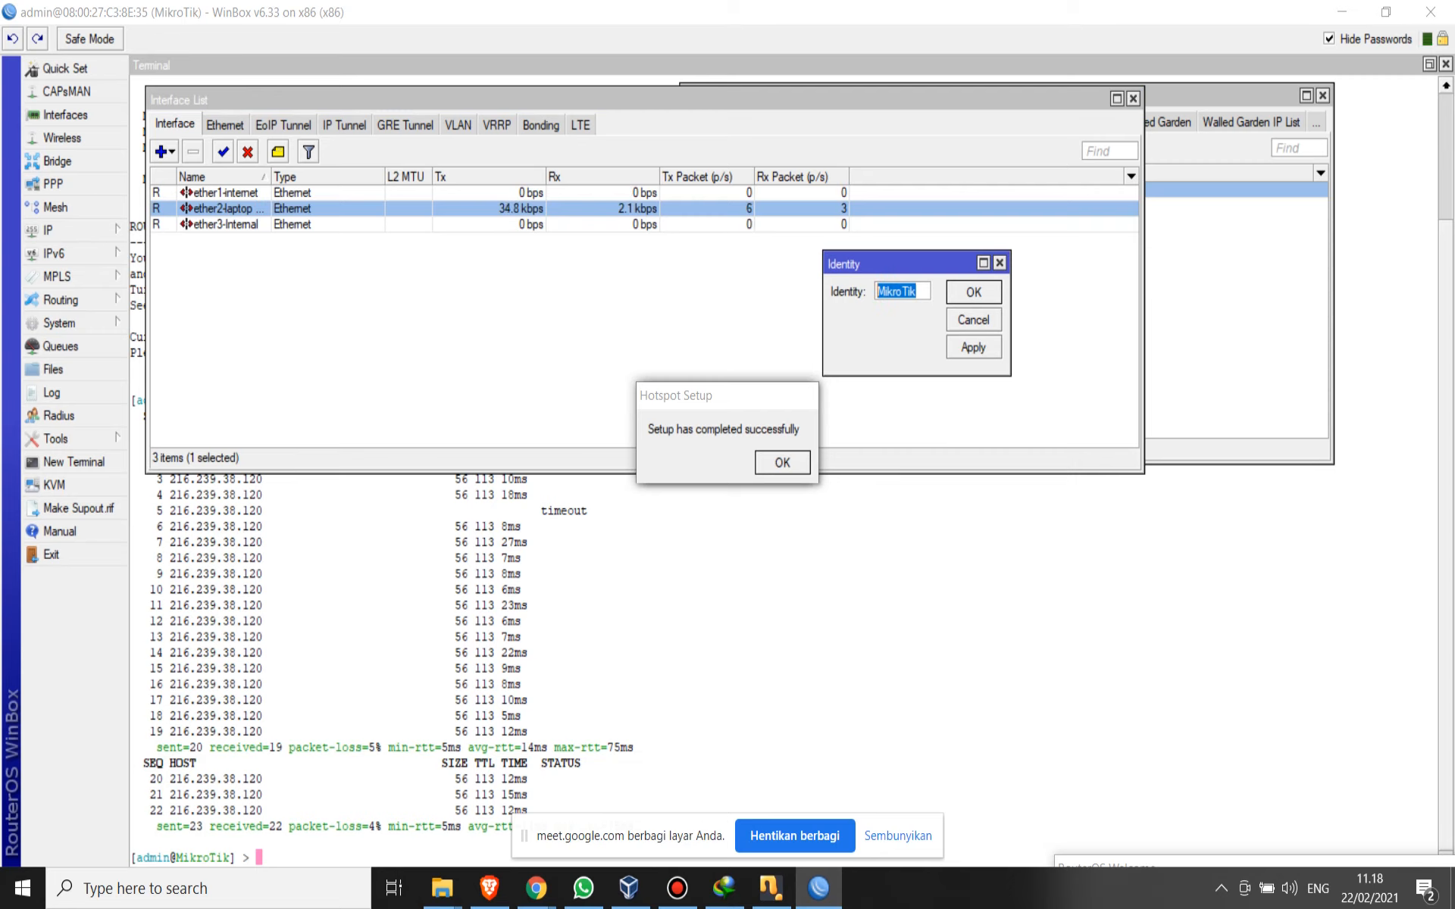
text(Nurlele)
key(BackSpace)
text(a)
click(974, 348)
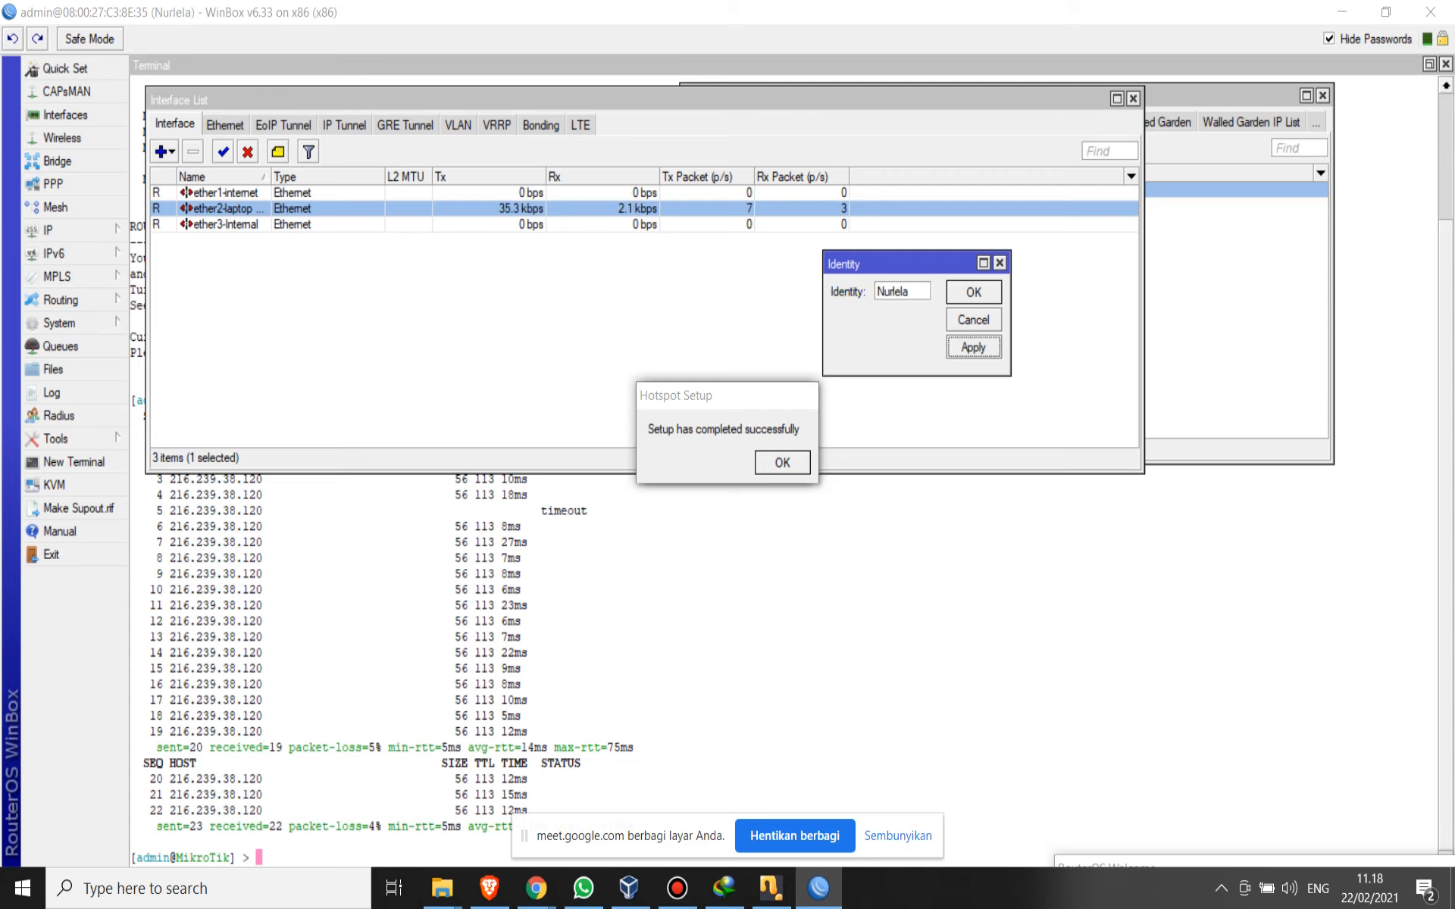
click(973, 293)
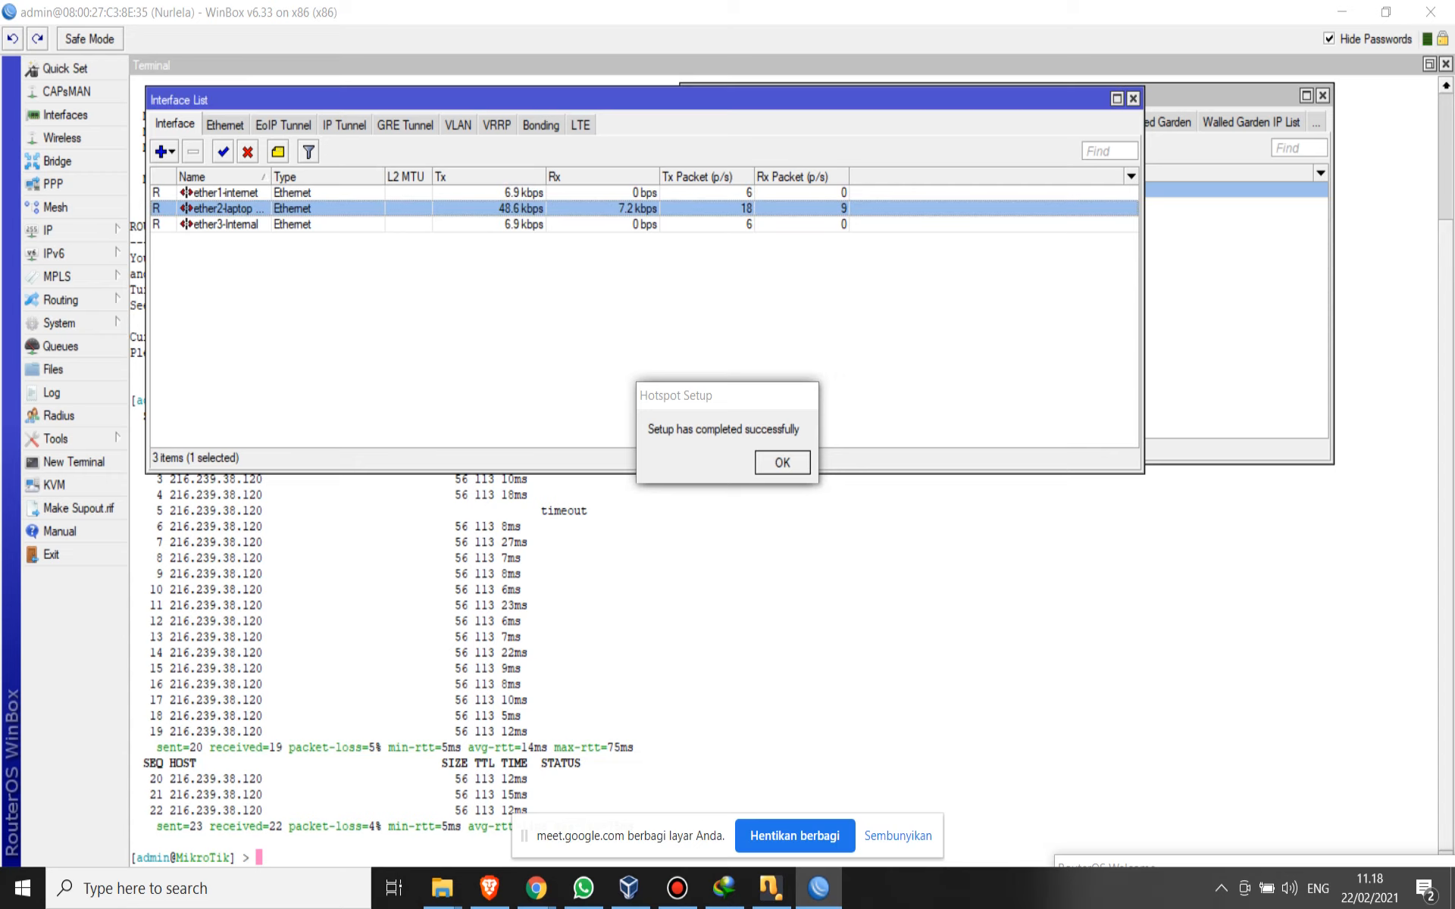
click(1386, 12)
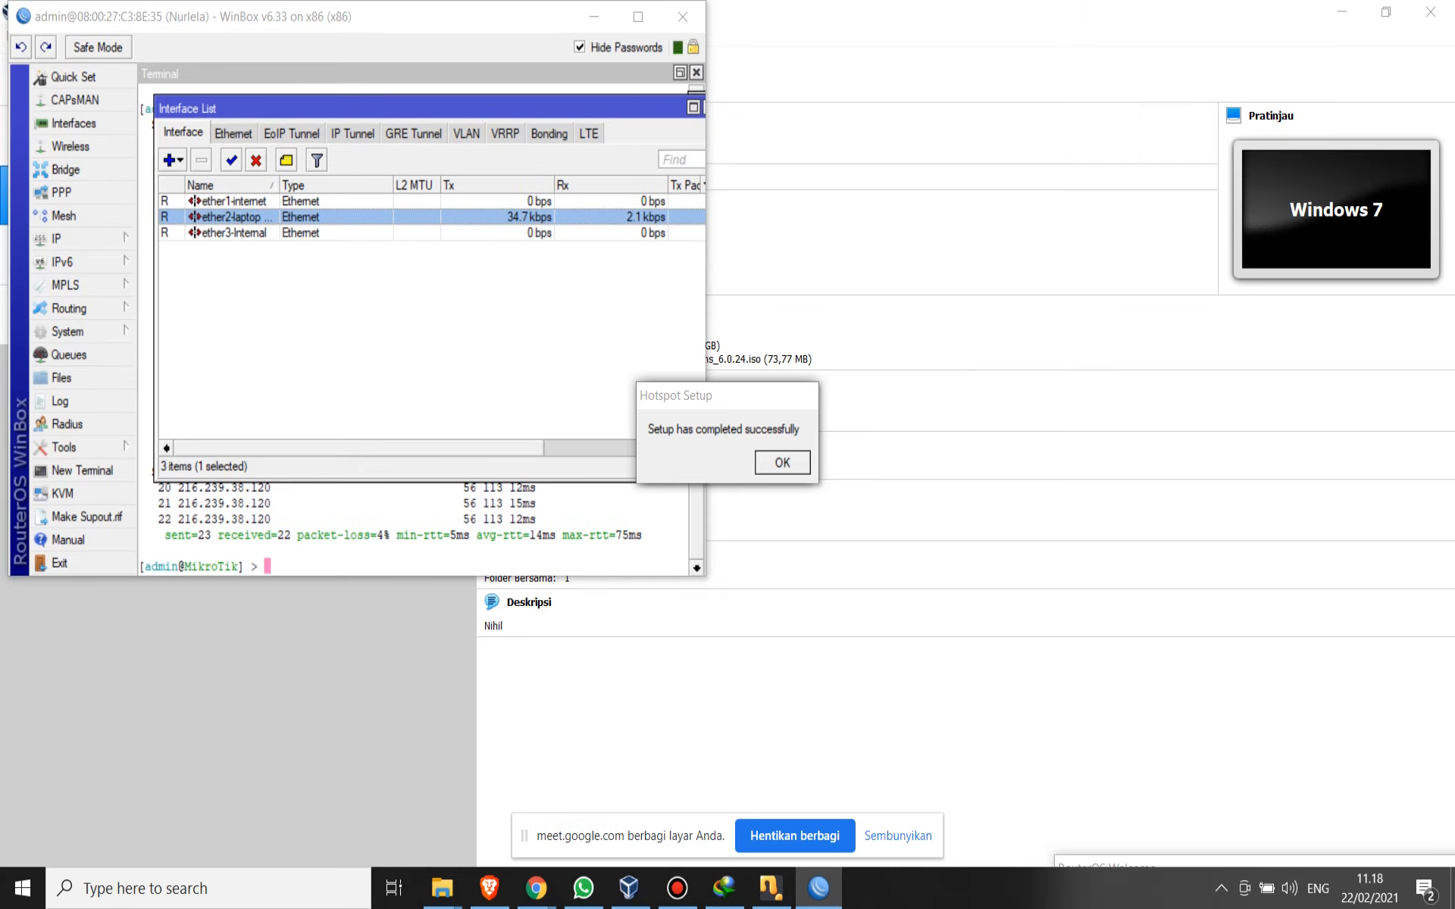
click(638, 16)
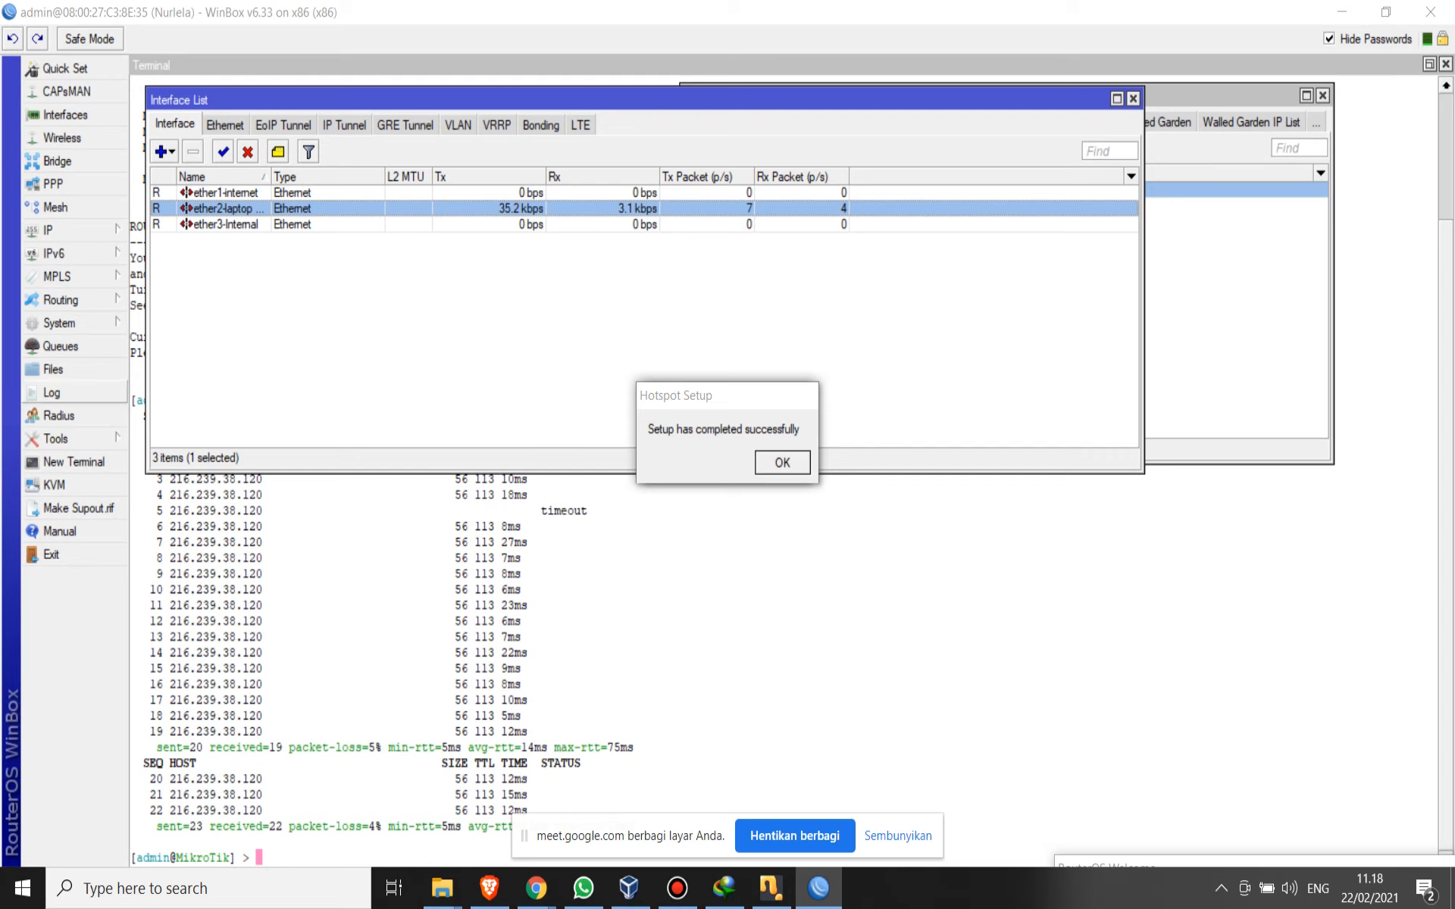
- Change the router's admin password, entering and confirming the new password with the old one left blank
click(57, 231)
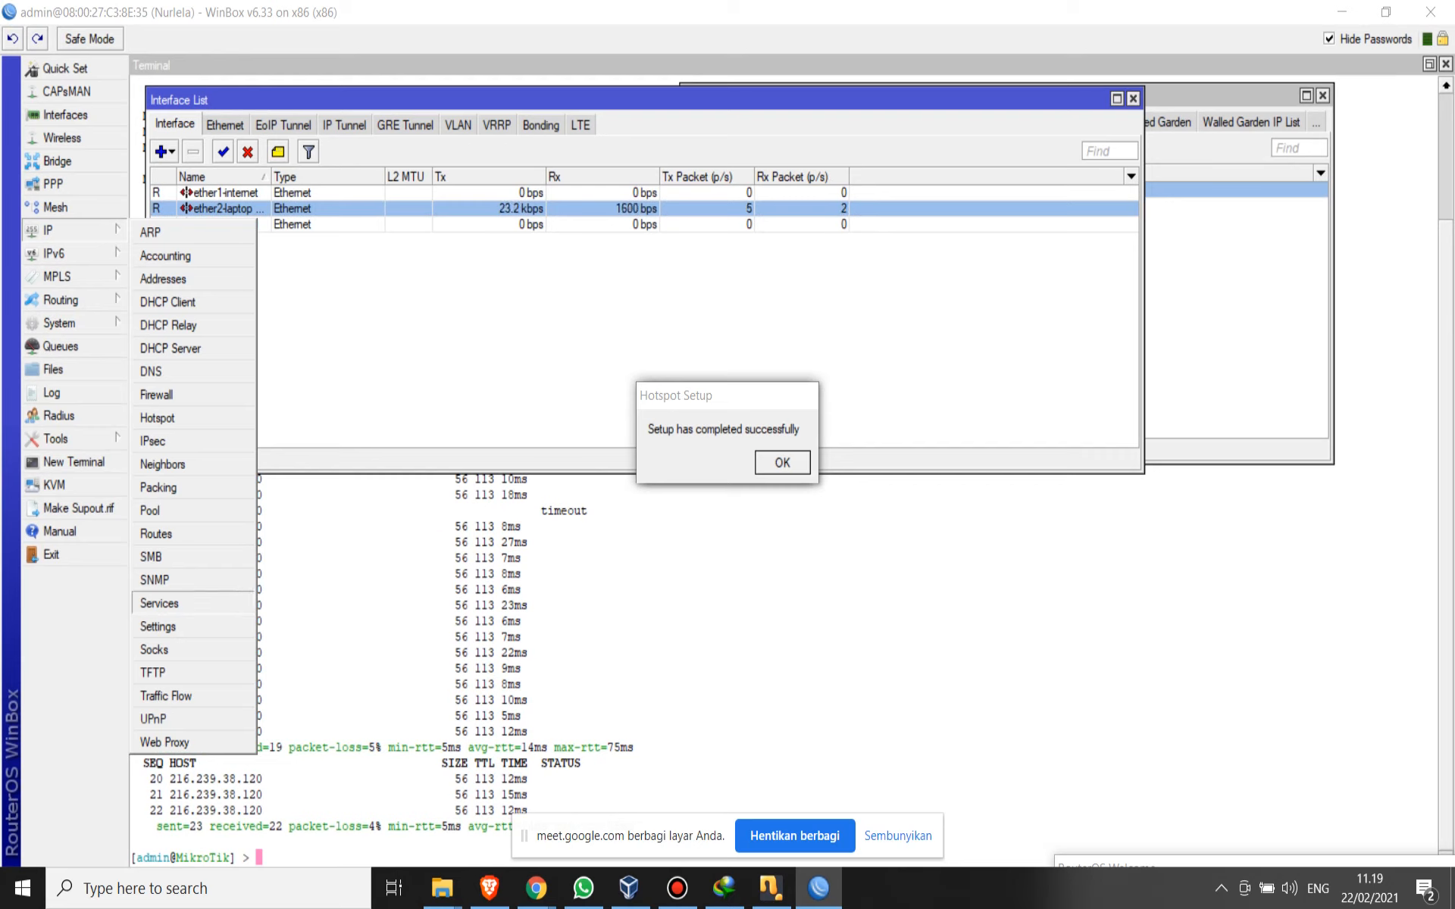
mouse_move(61, 324)
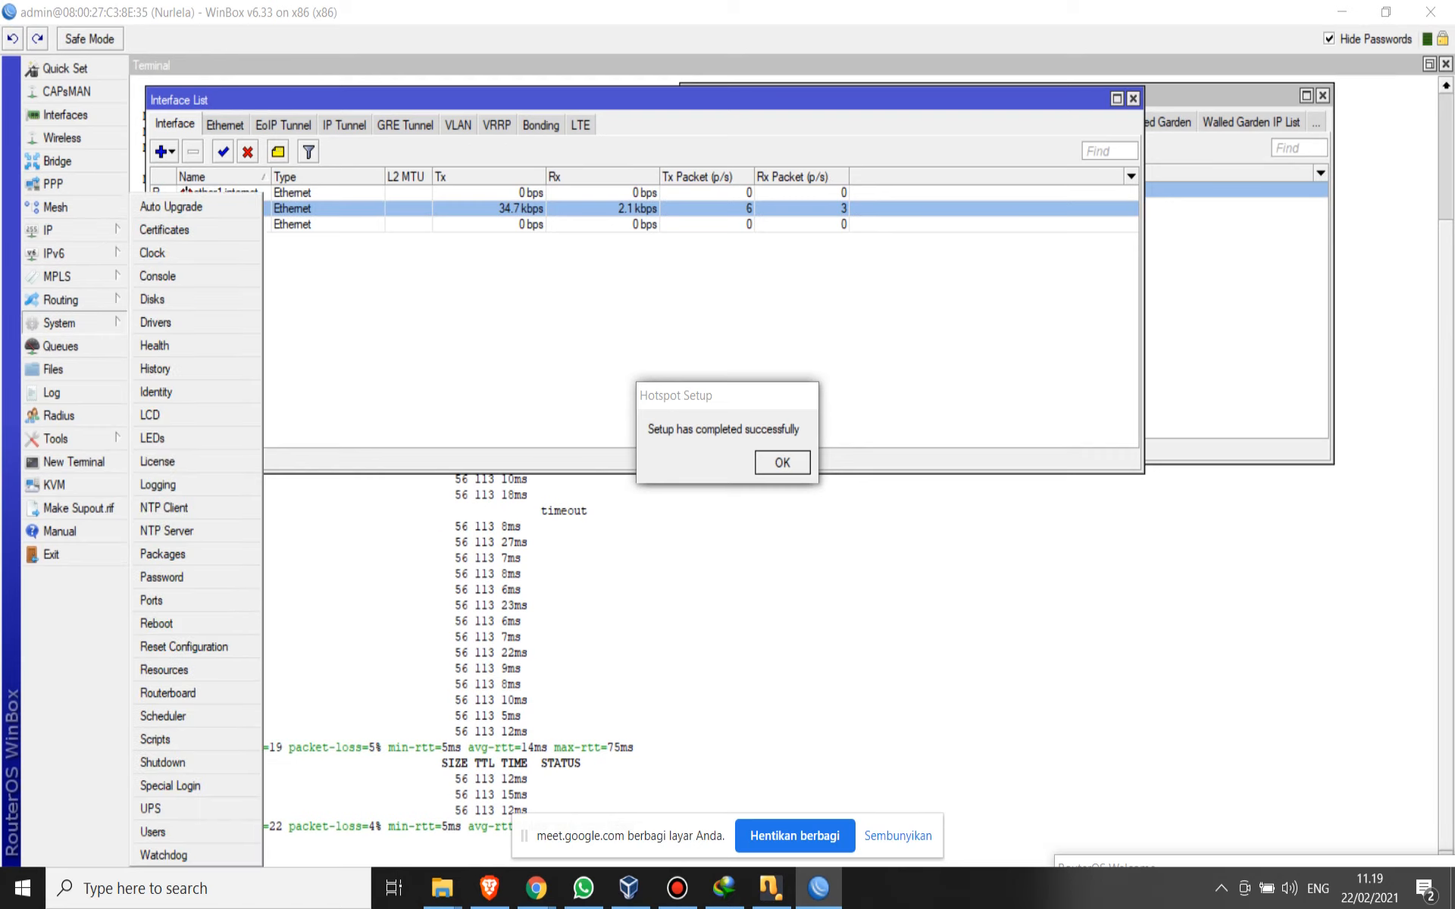
click(161, 577)
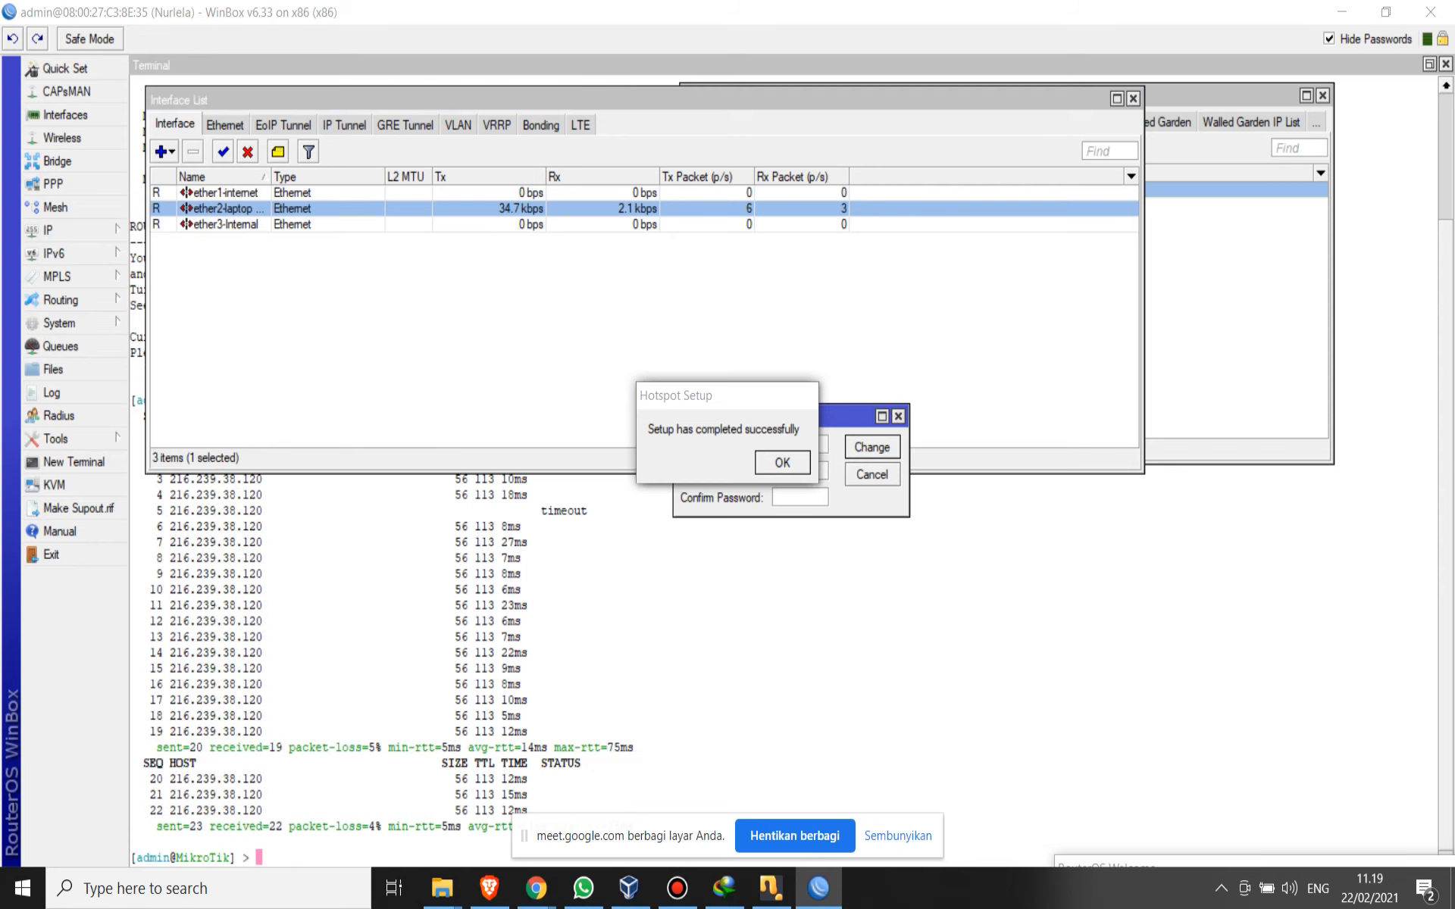
drag(727, 395, 191, 323)
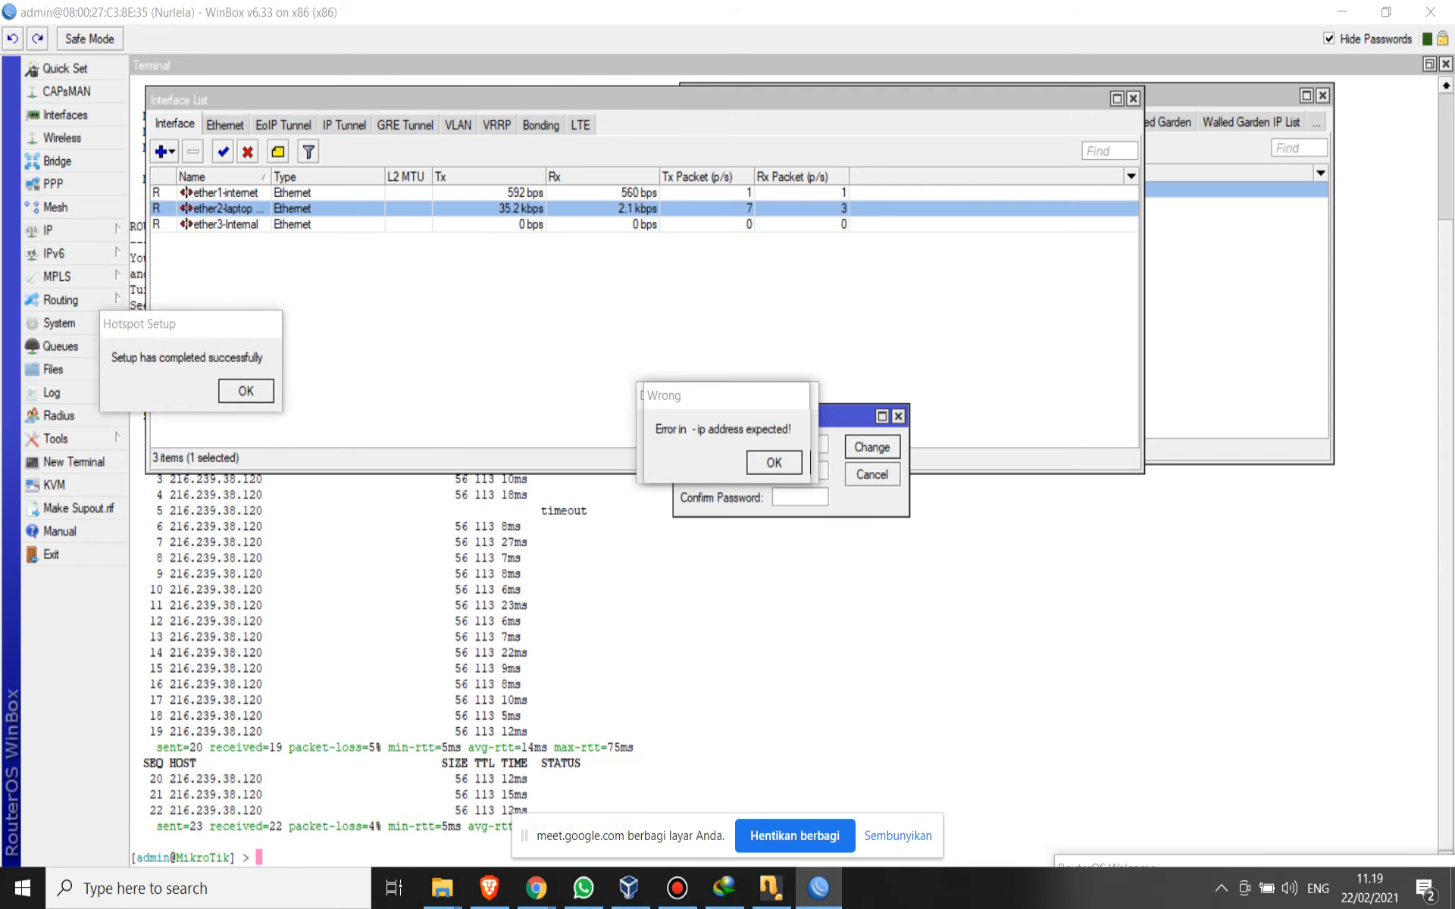
drag(846, 416, 1117, 178)
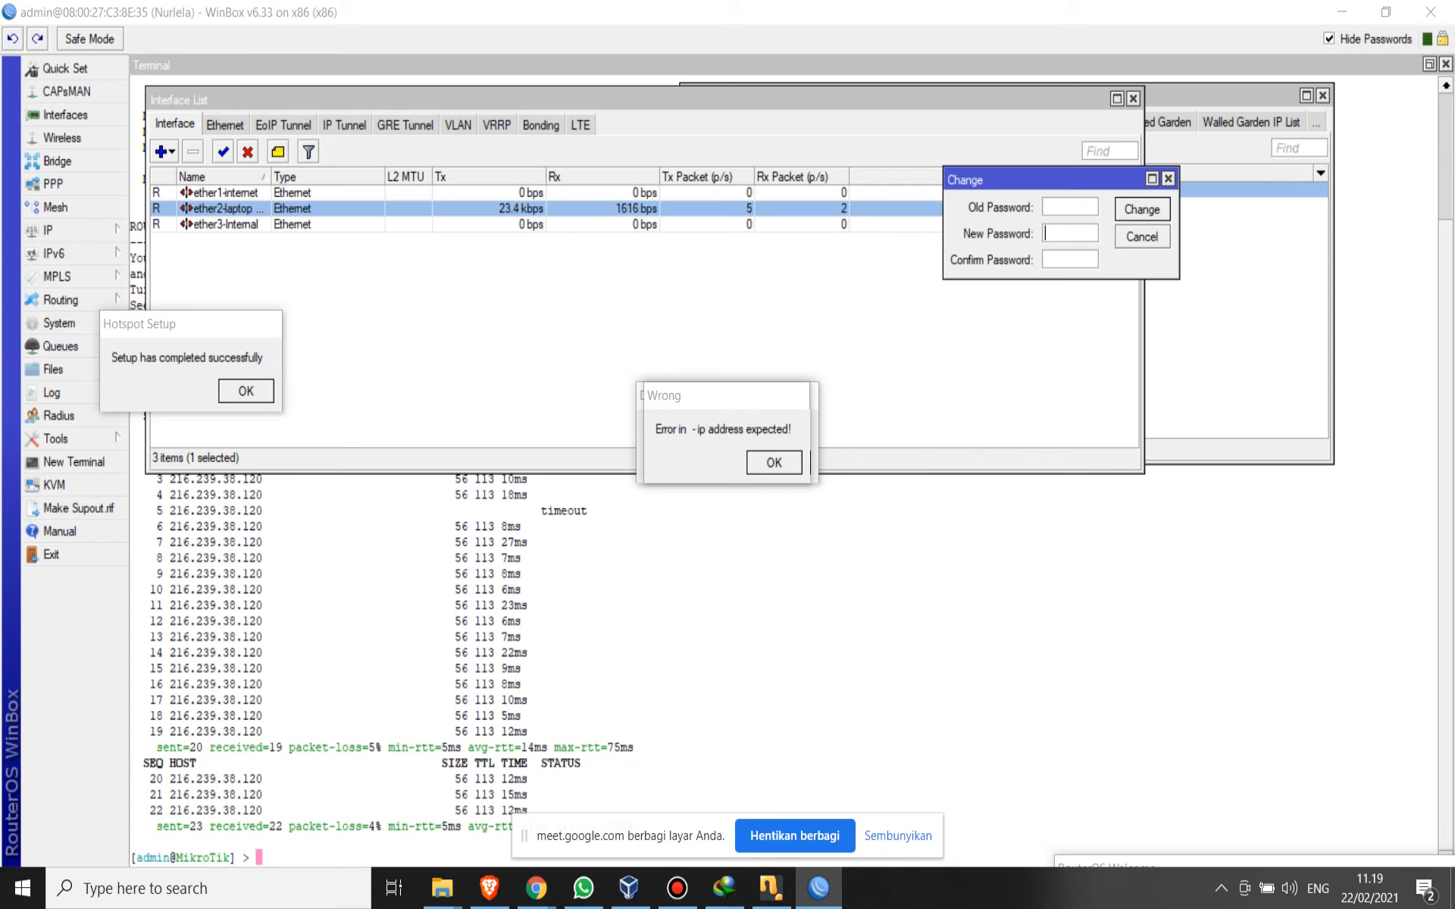
click(1069, 233)
text(*********)
click(1069, 260)
text(*********)
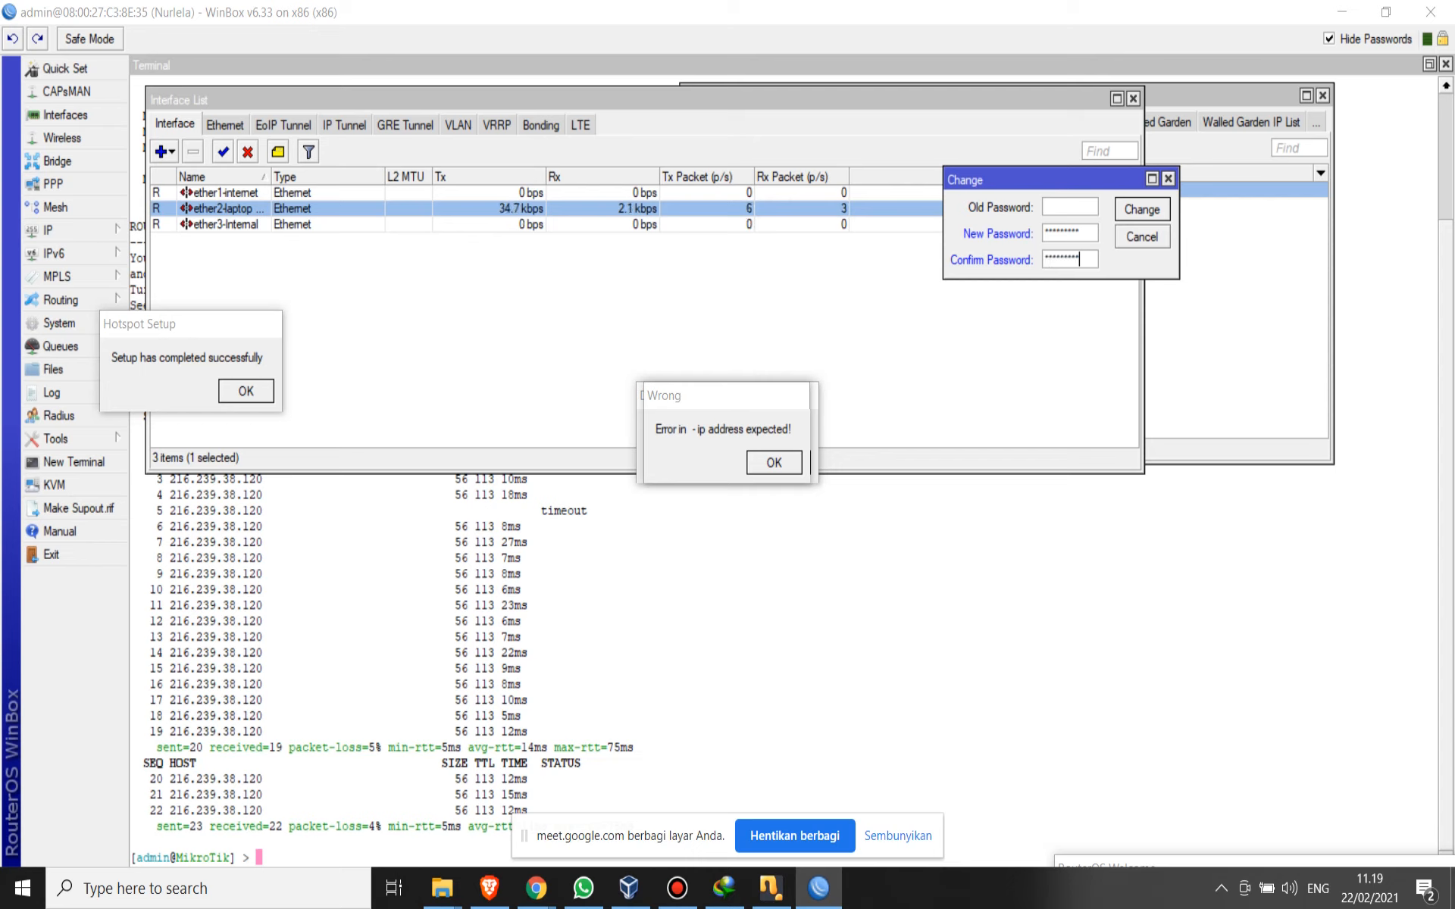
key(Return)
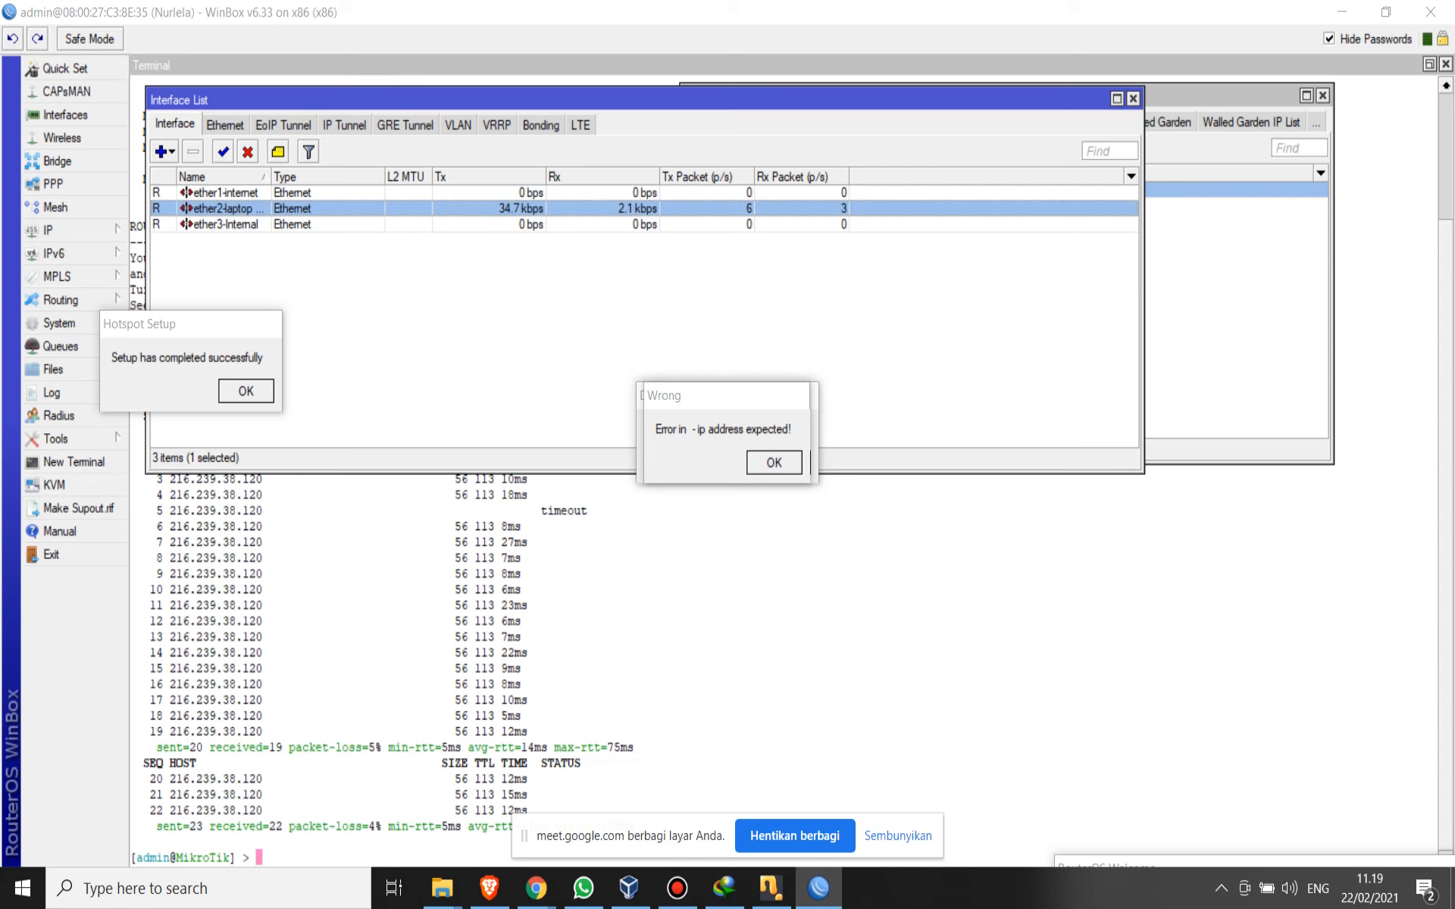
- Exit the WinBox session and launch winbox-2.2.16.exe again from Internet Download Manager
click(51, 554)
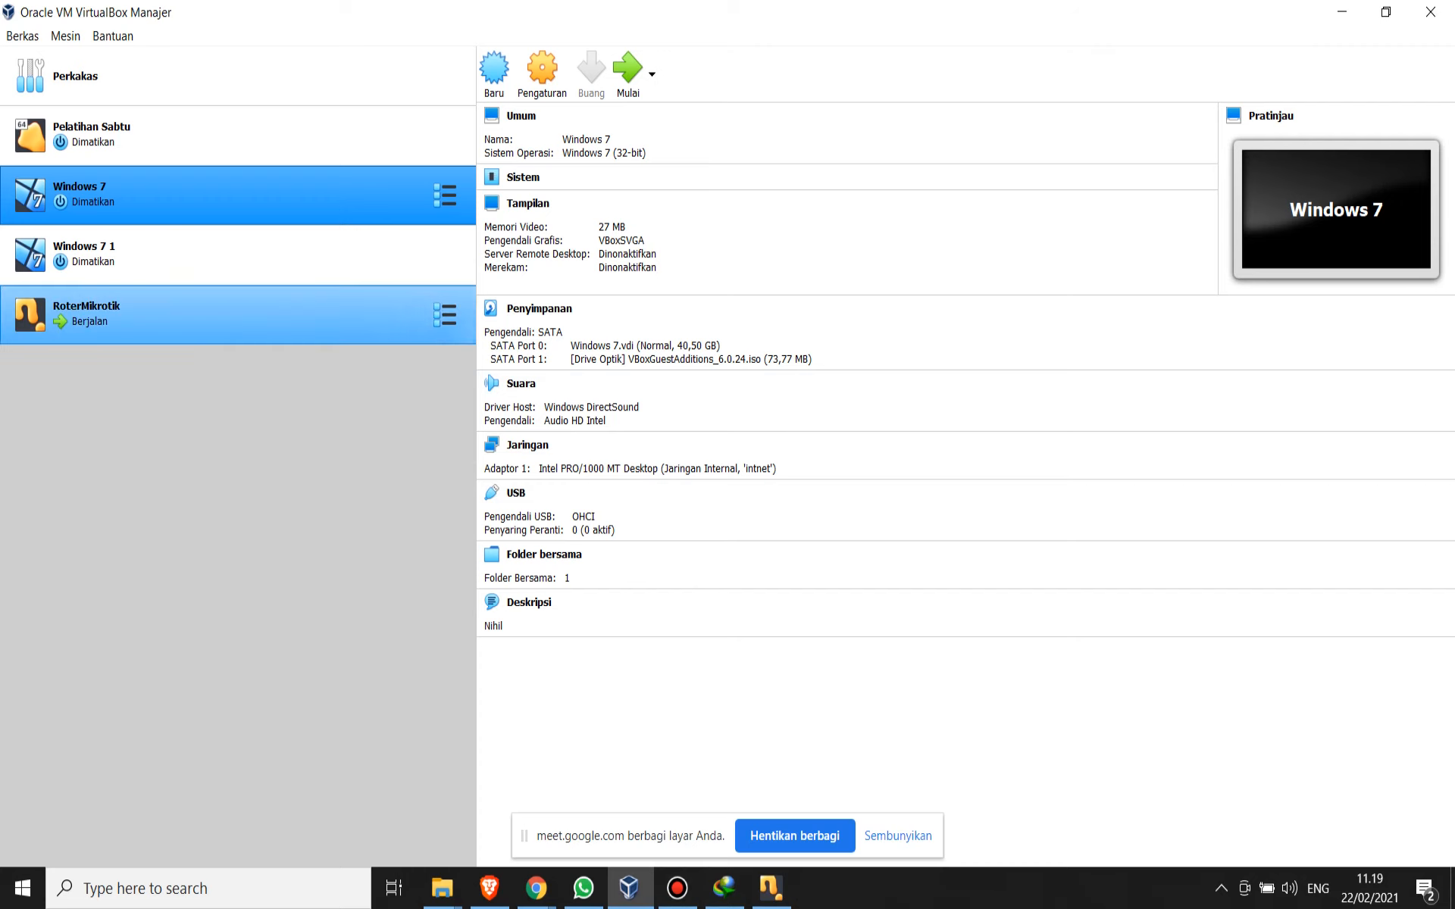
click(190, 314)
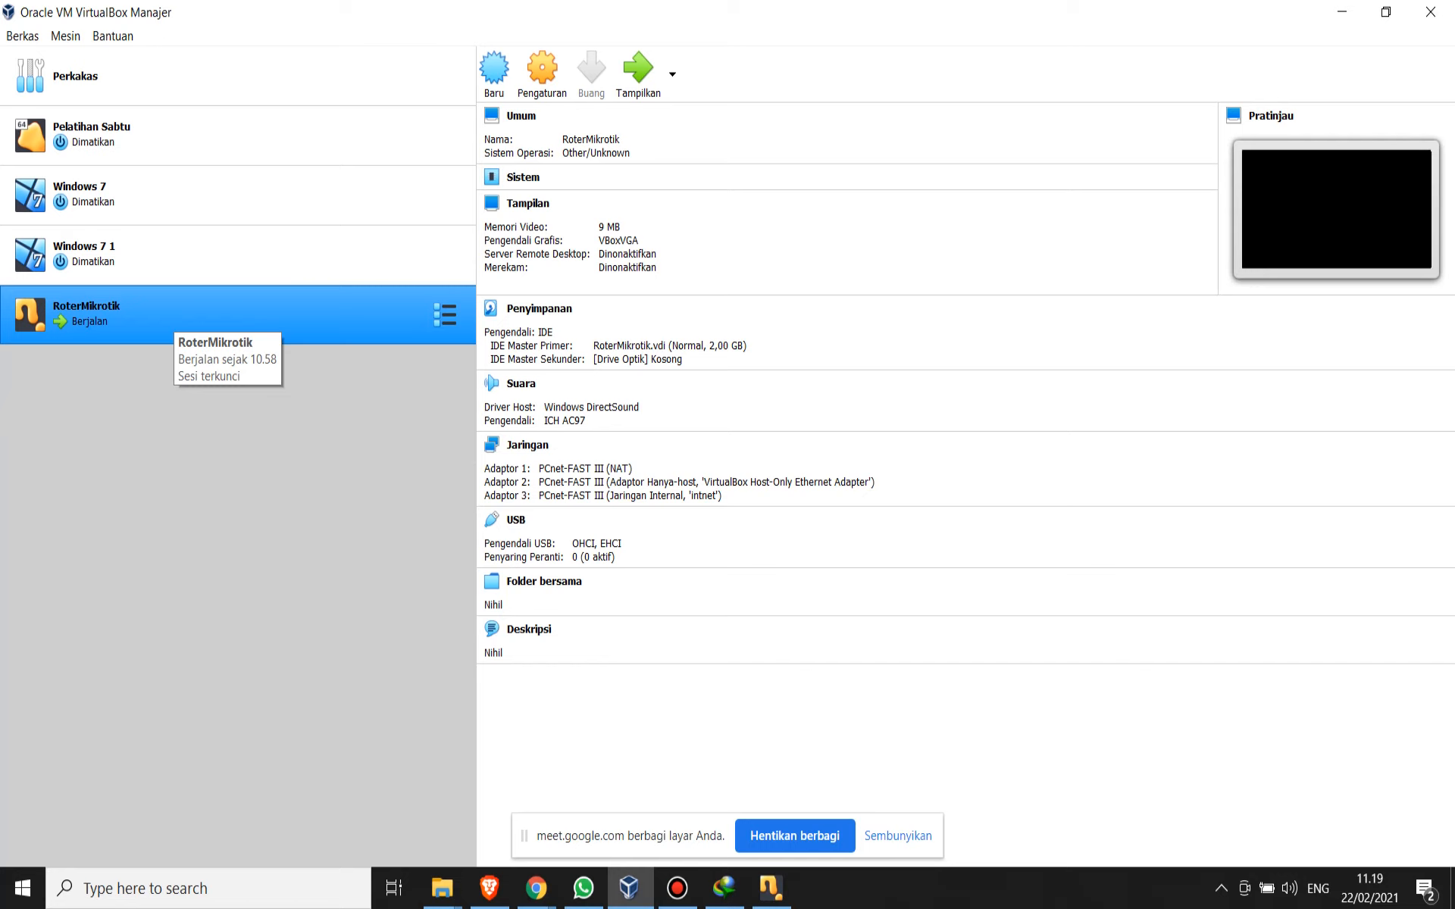
click(725, 888)
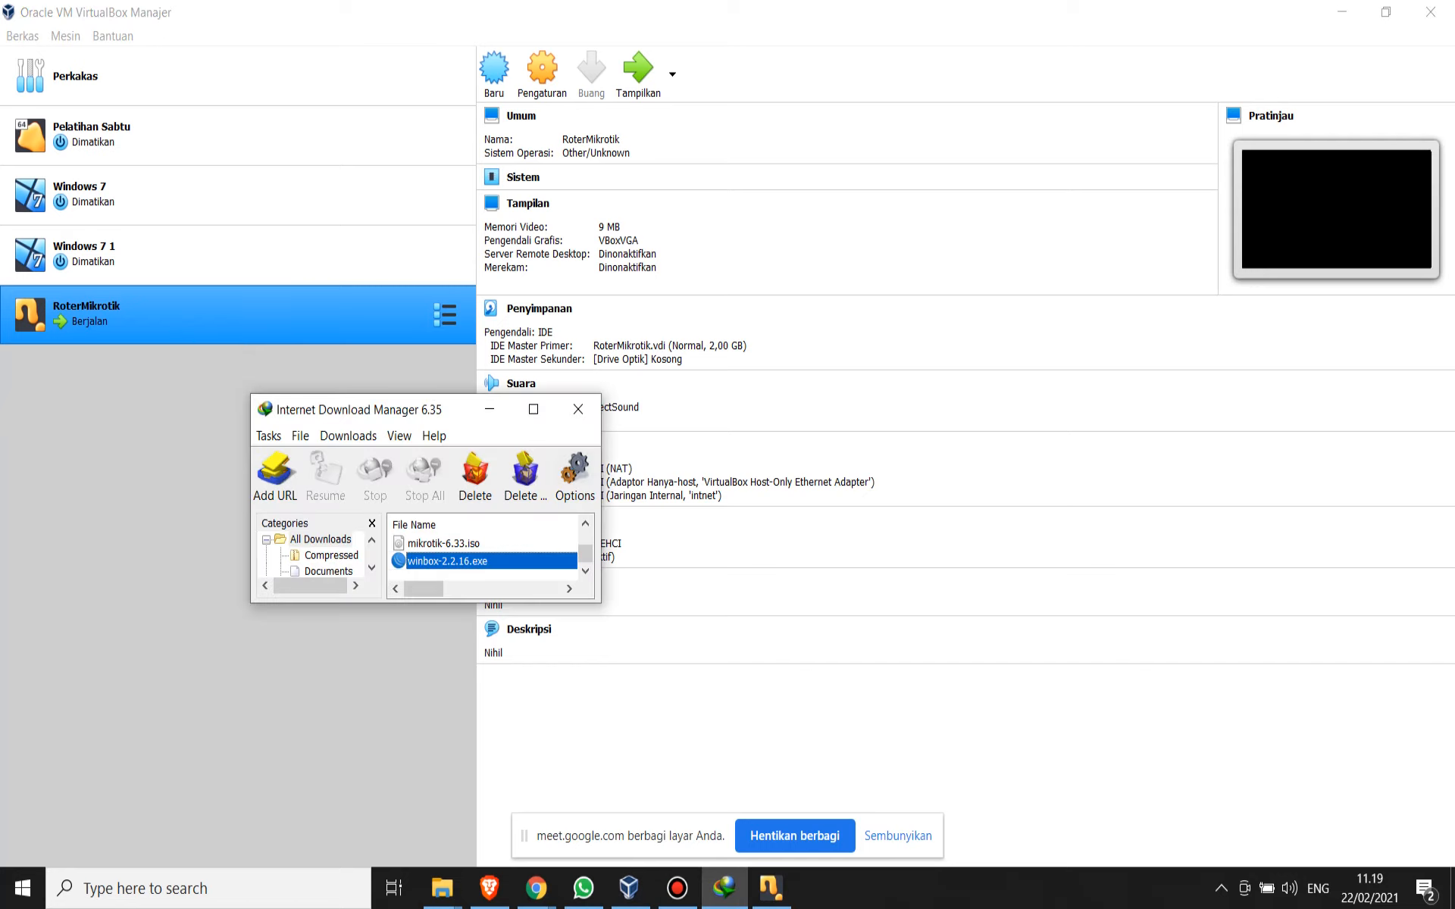
double_click(447, 562)
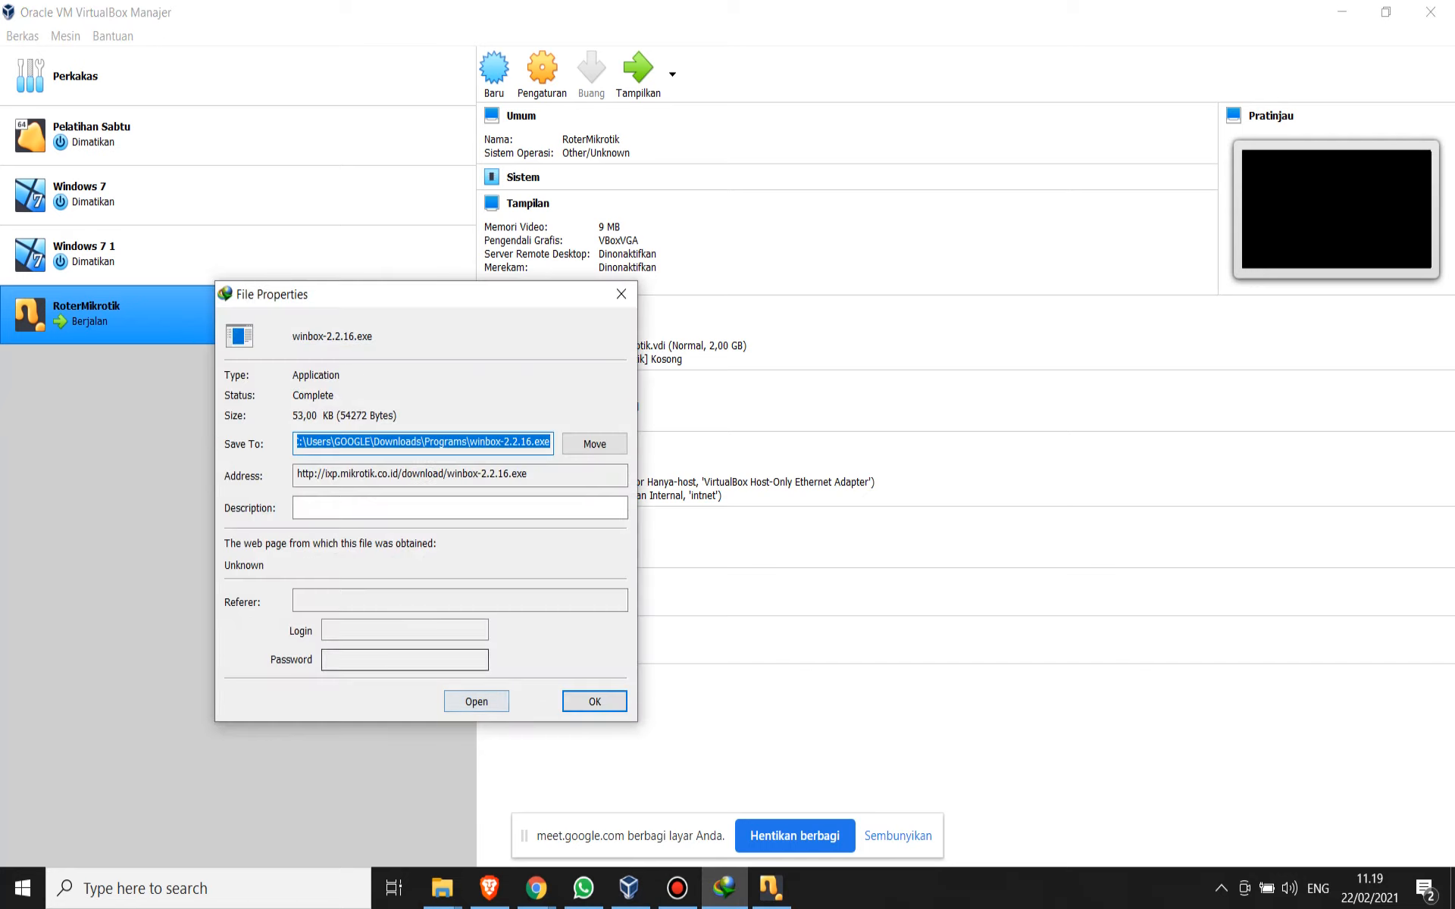
click(477, 702)
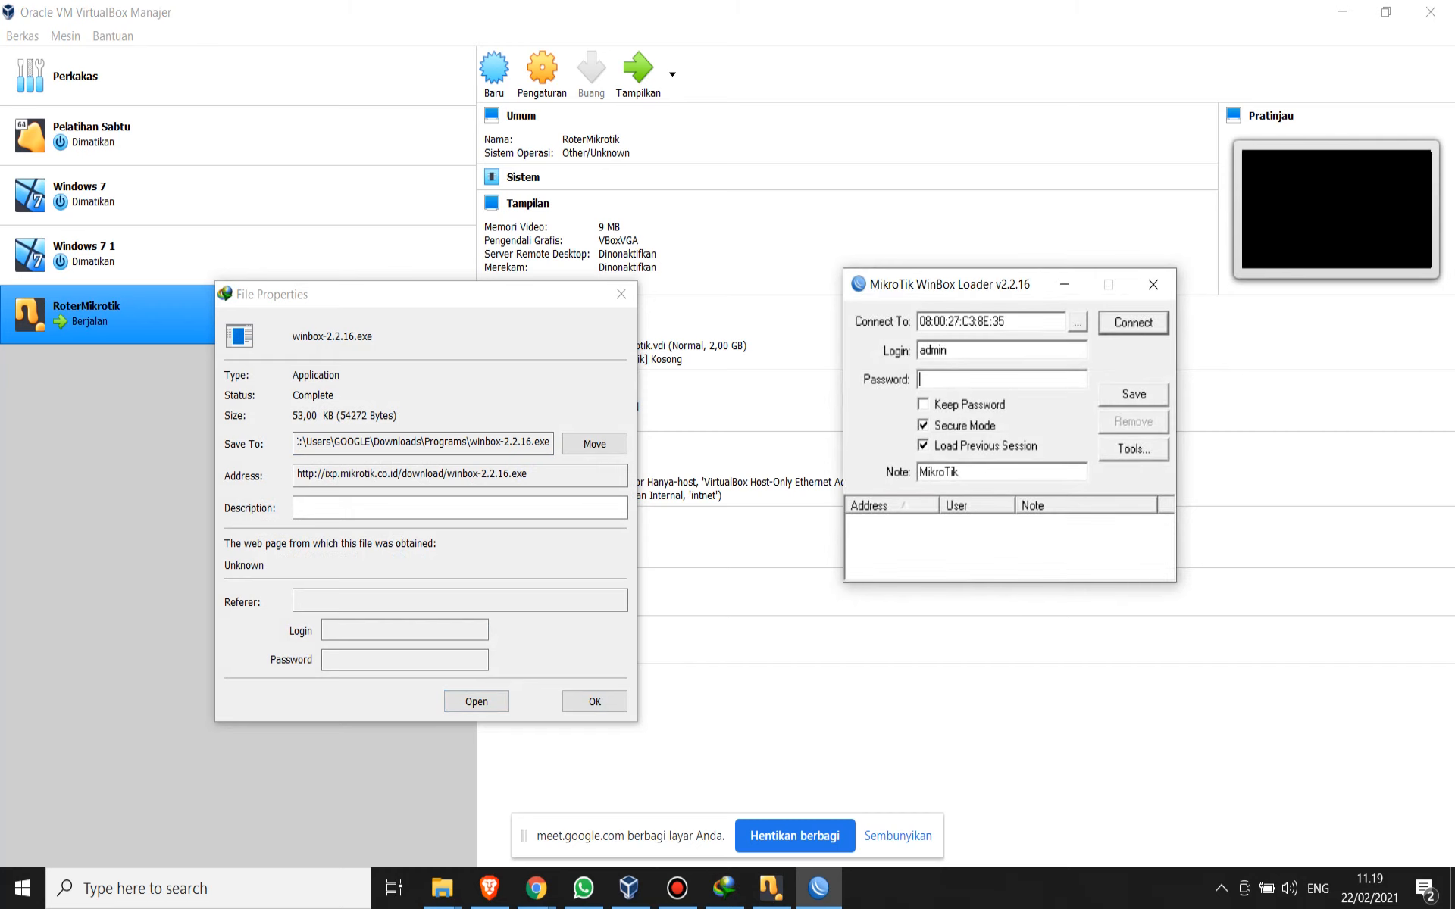
- Try to connect to the discovered router at 192.168.10.1 as admin, and close Internet Download Manager
click(1078, 322)
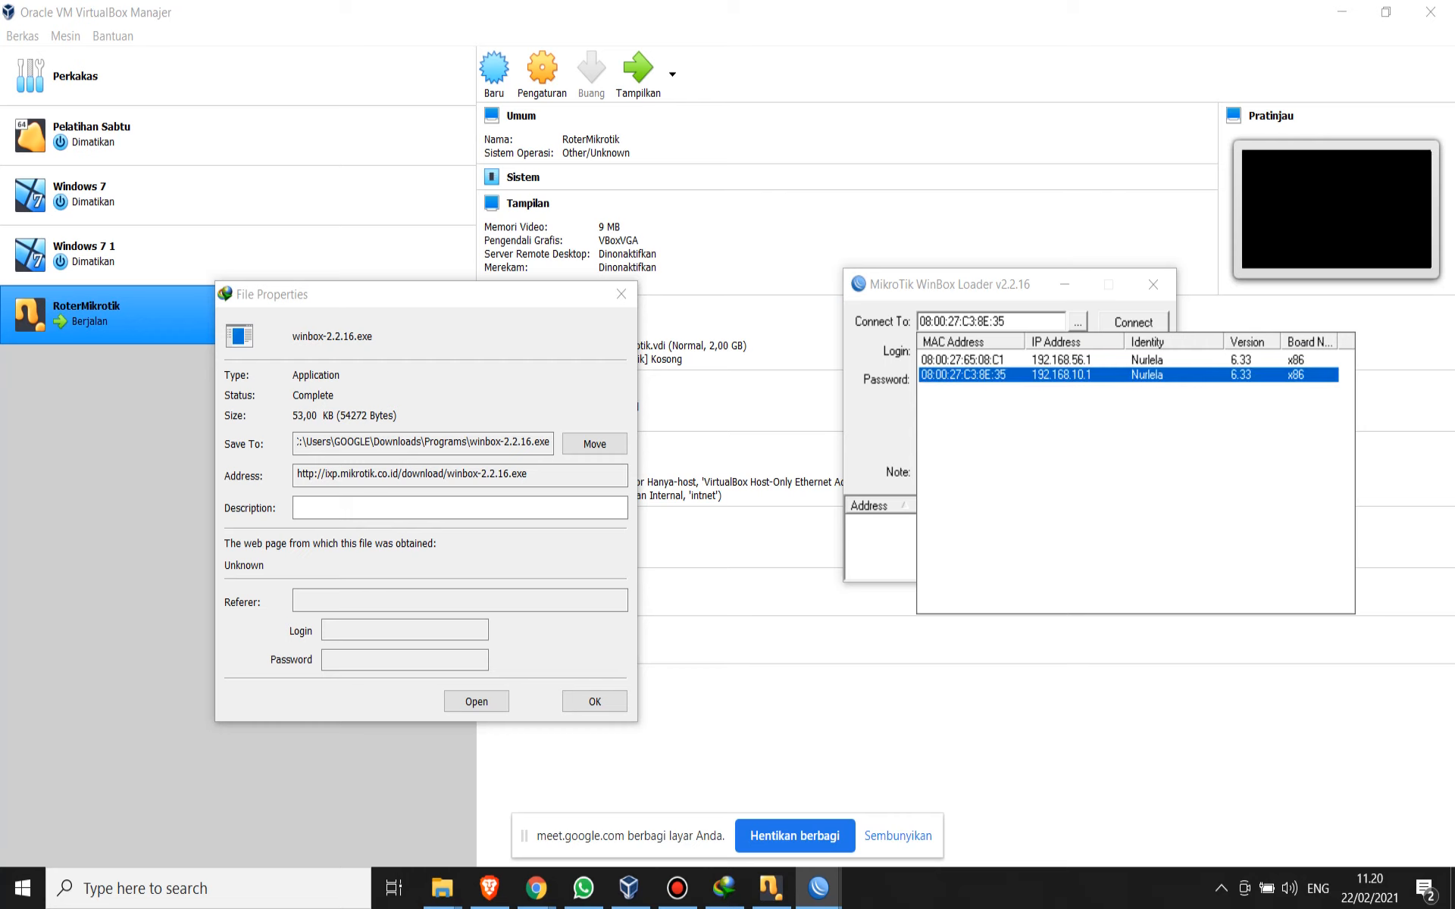
click(1061, 375)
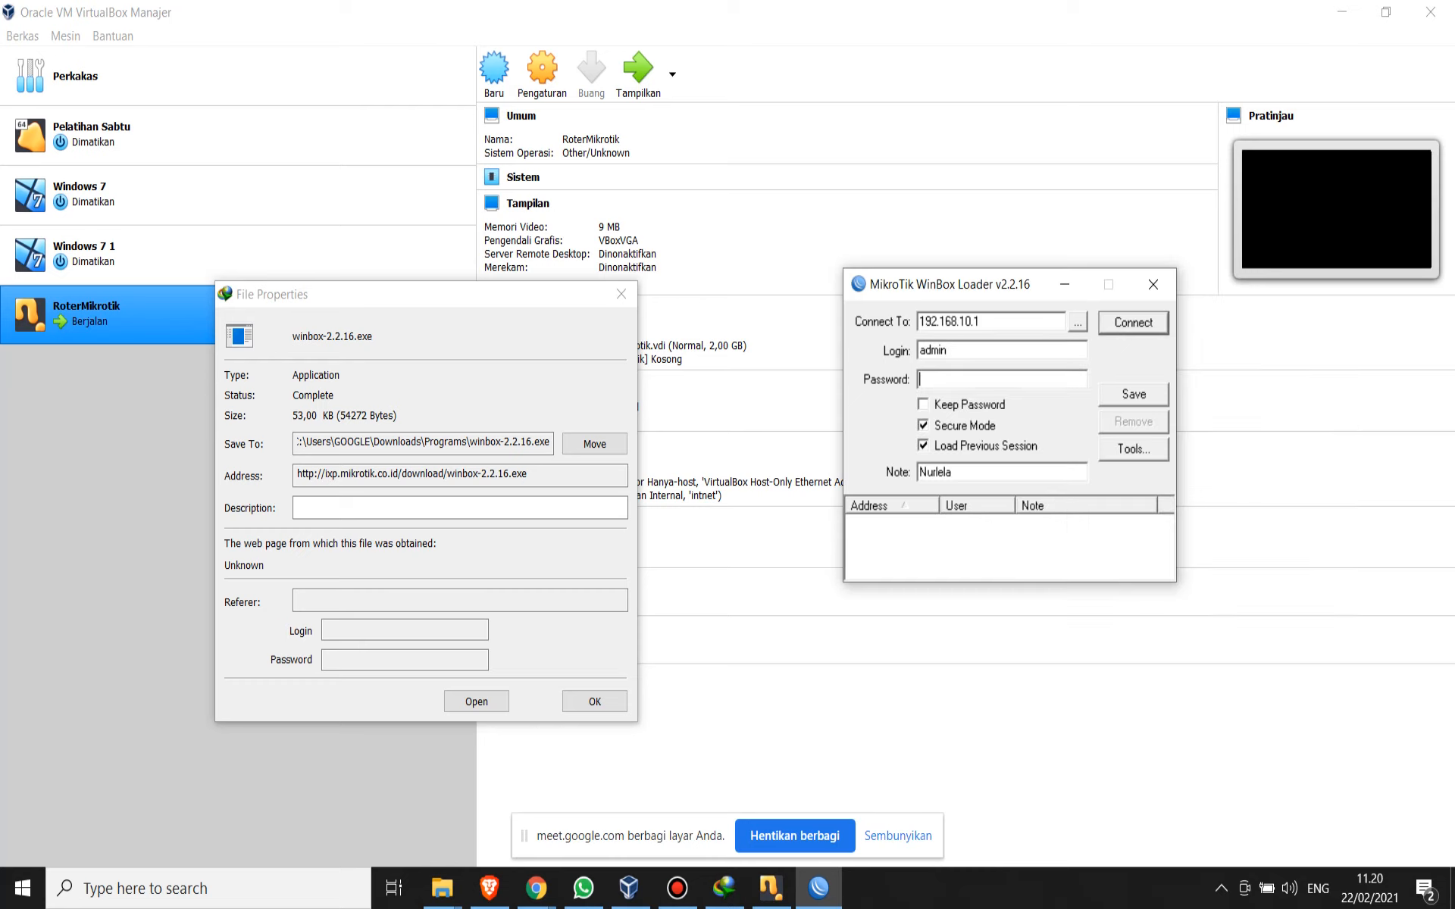
key(Return)
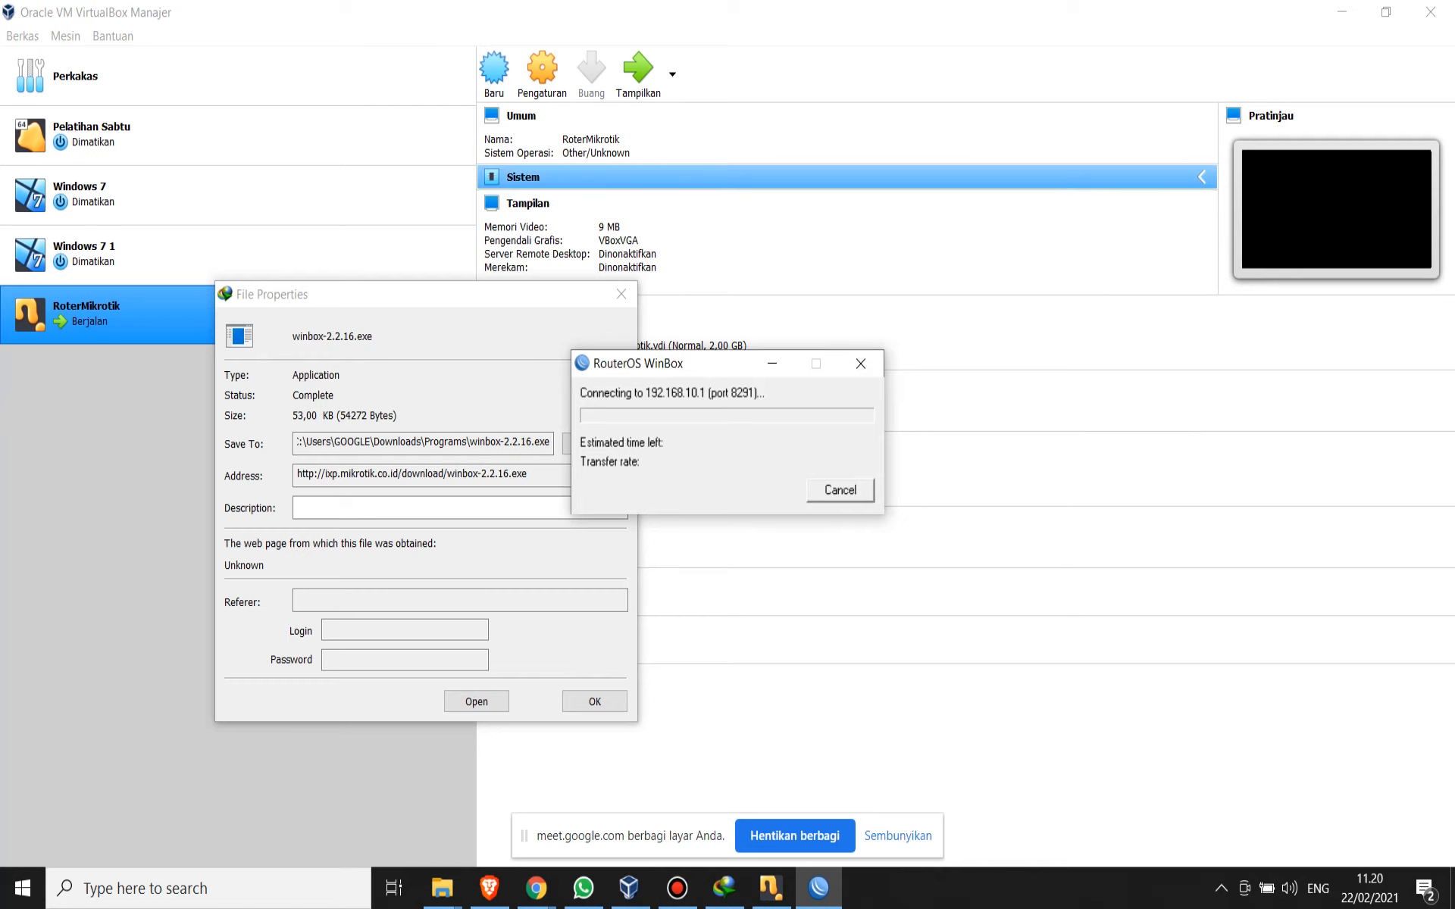
click(595, 701)
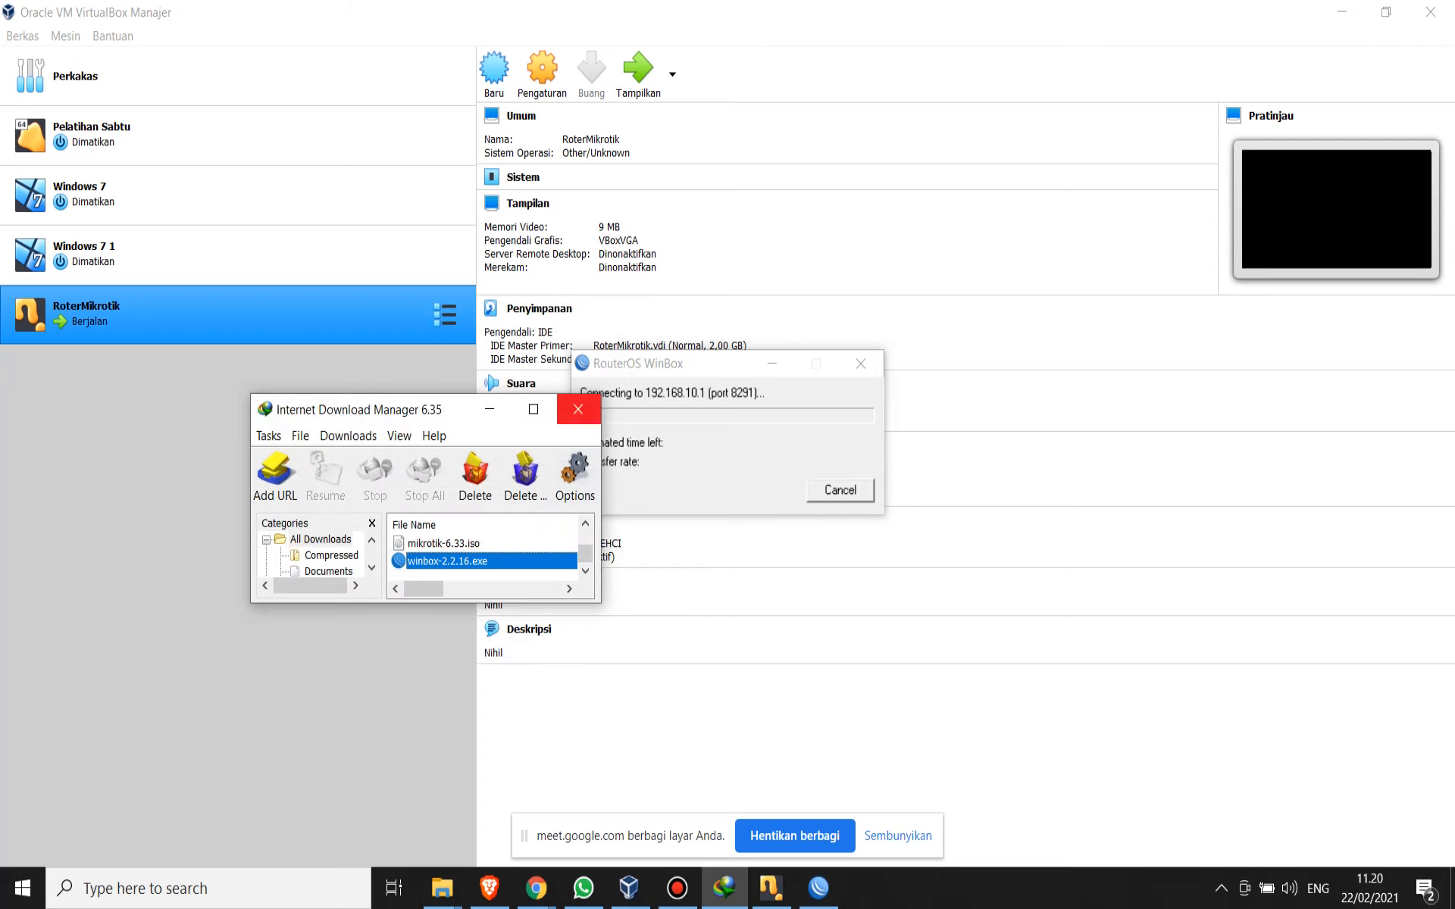
click(578, 409)
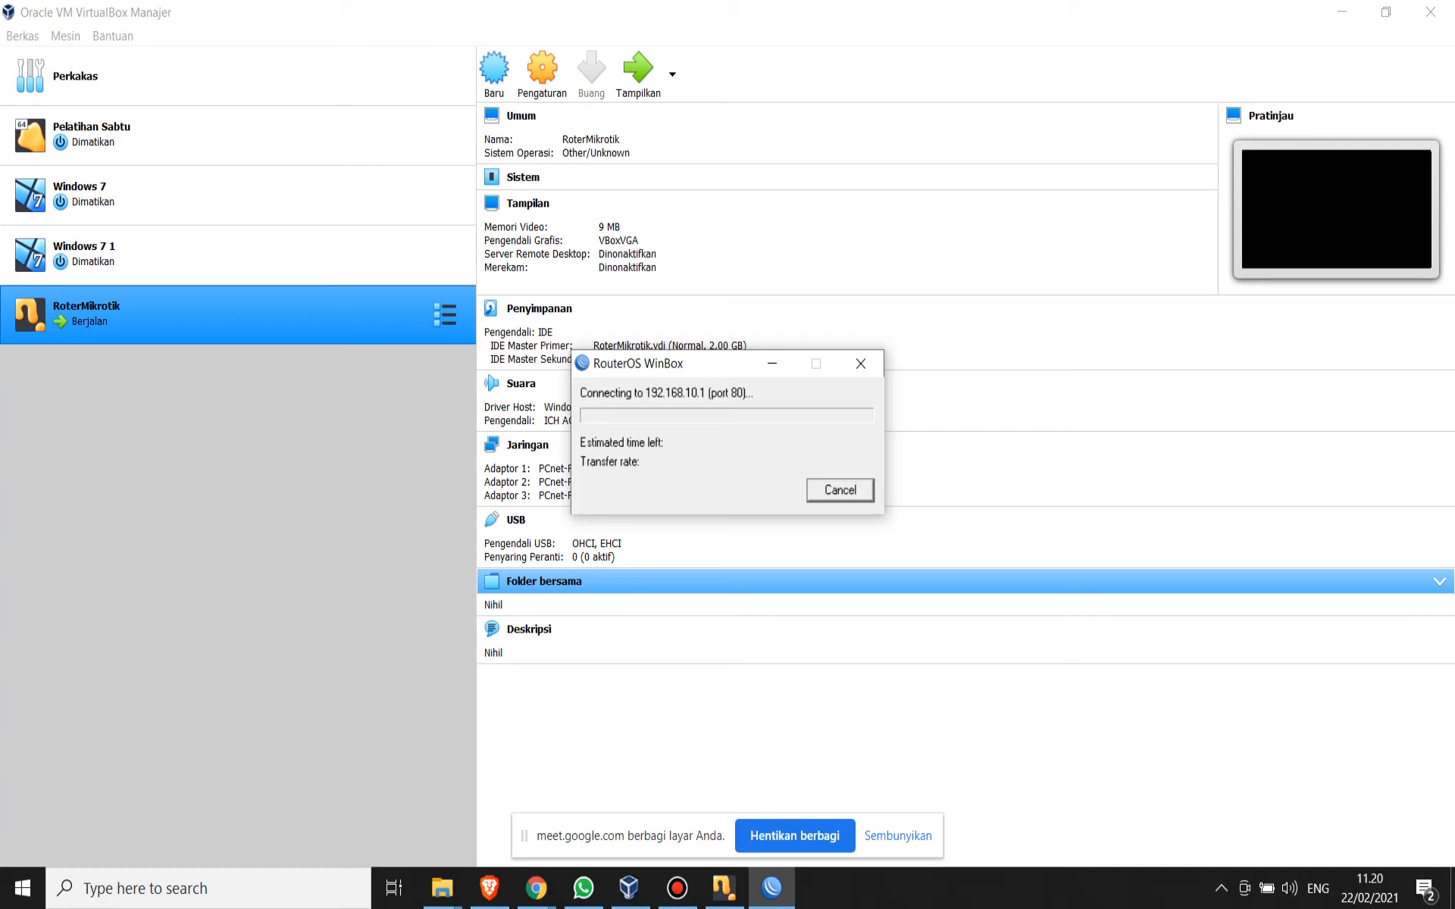
click(839, 490)
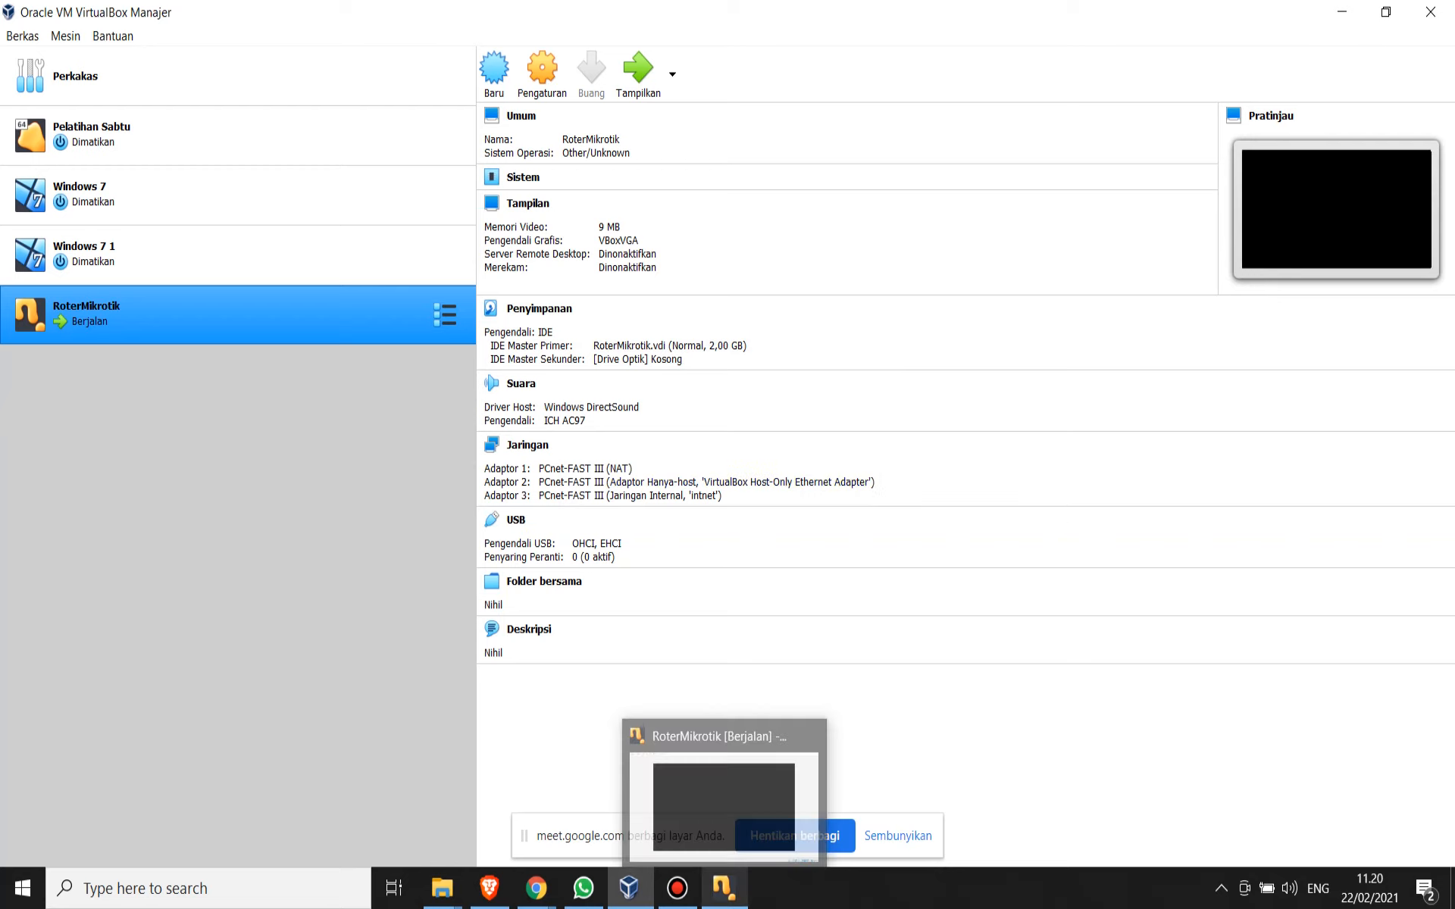
- Switch to Internet Download Manager and launch winbox-2.2.16.exe from its file properties
mouse_move(724, 888)
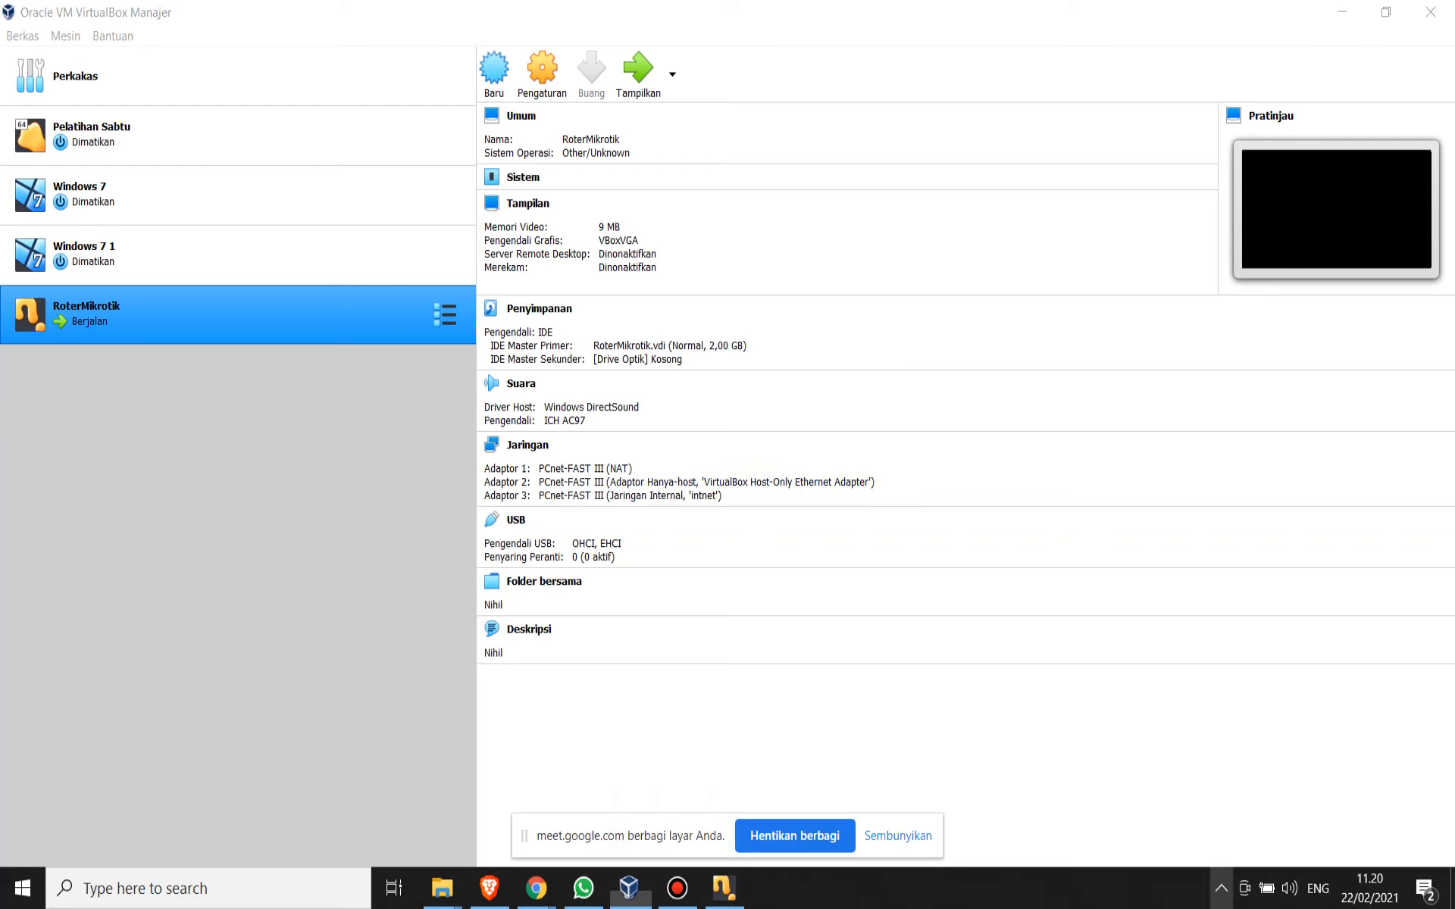
click(1220, 888)
click(1164, 761)
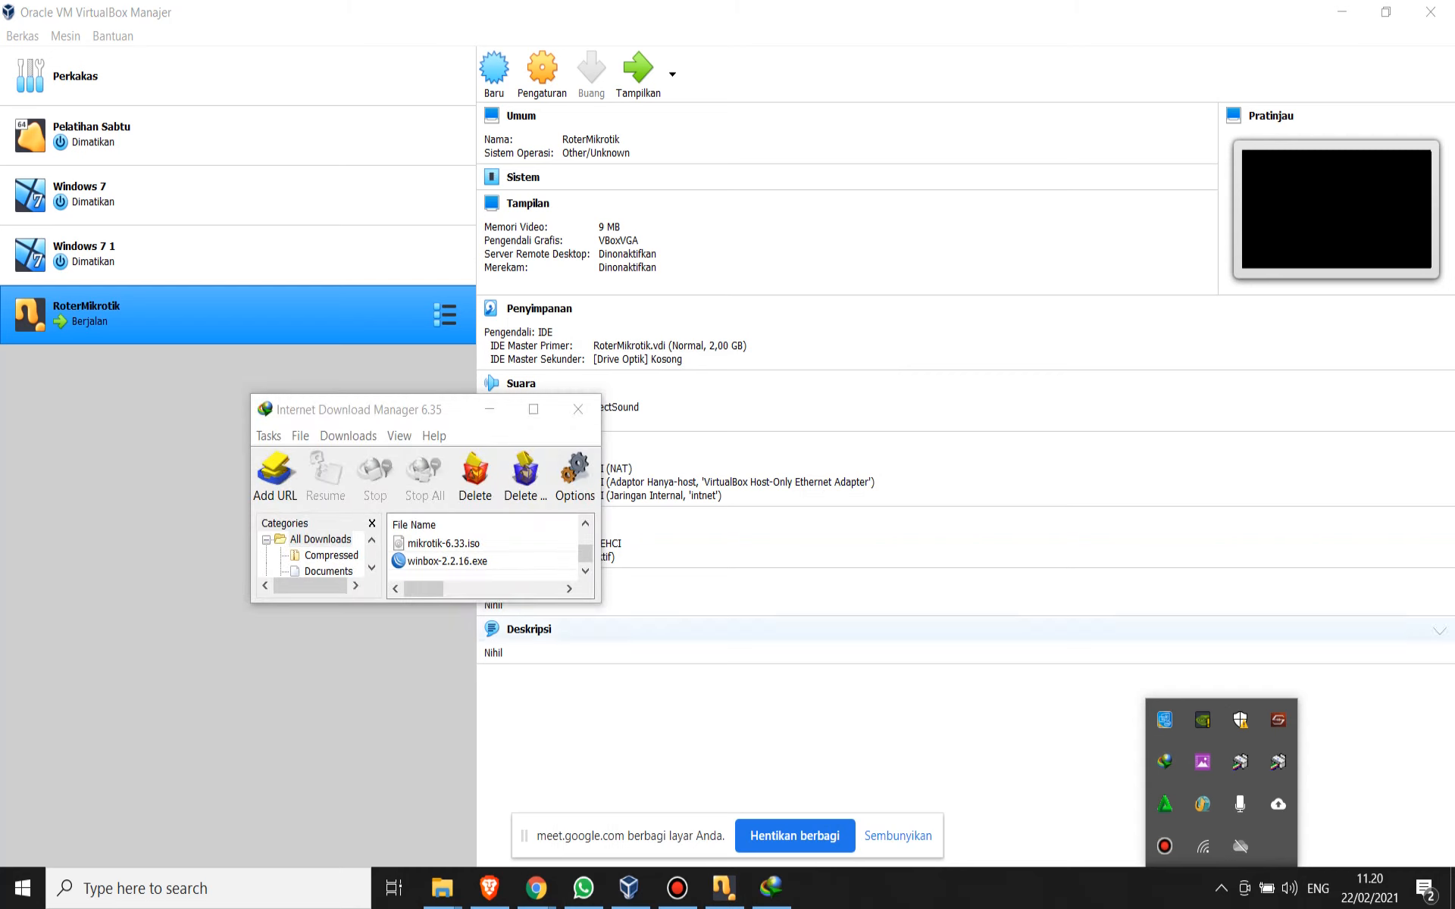
double_click(455, 562)
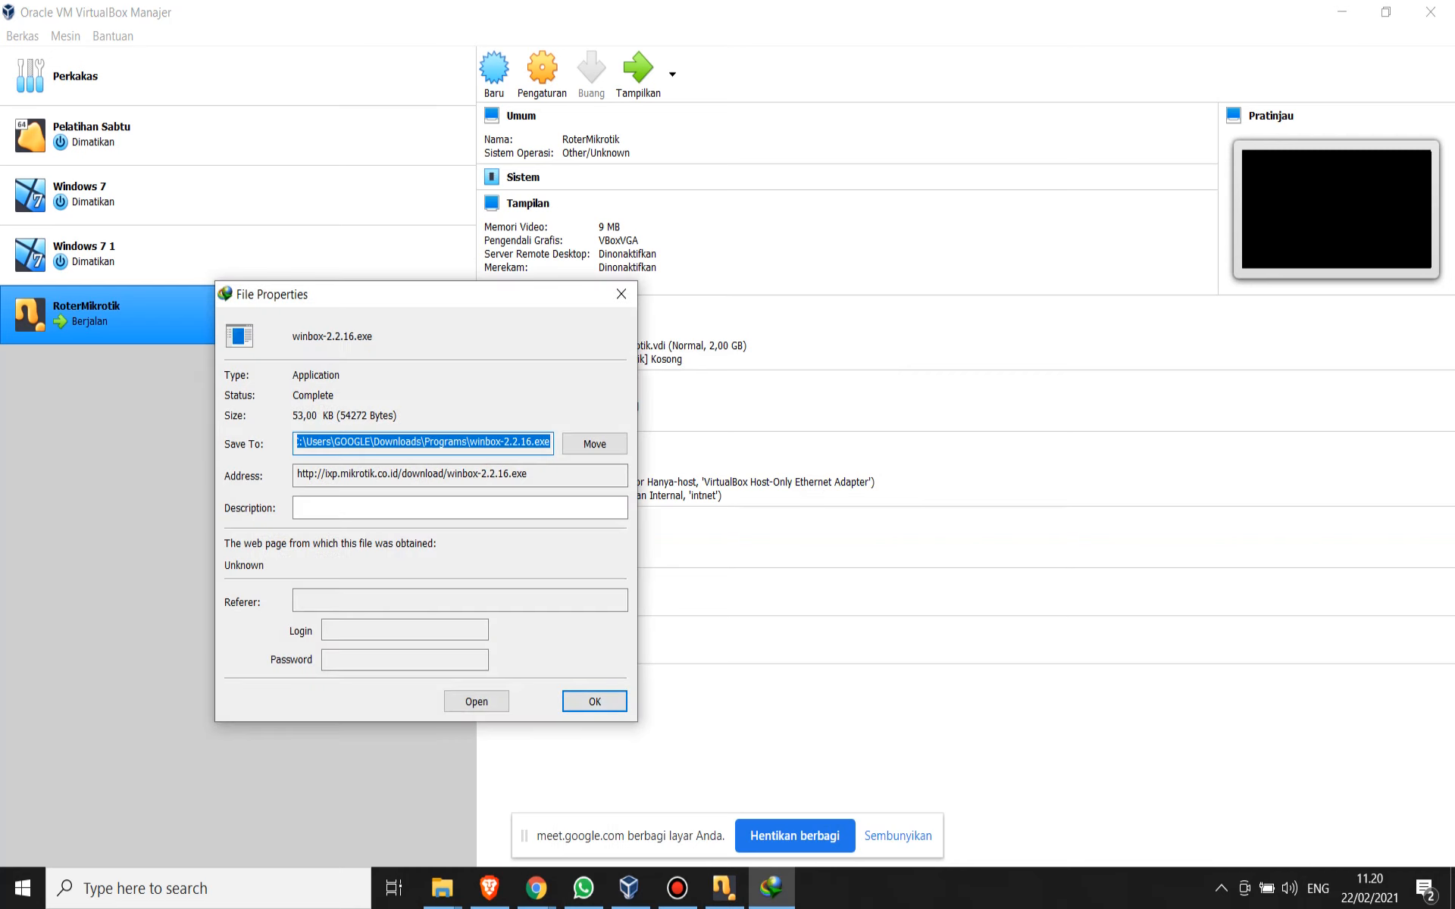
click(476, 701)
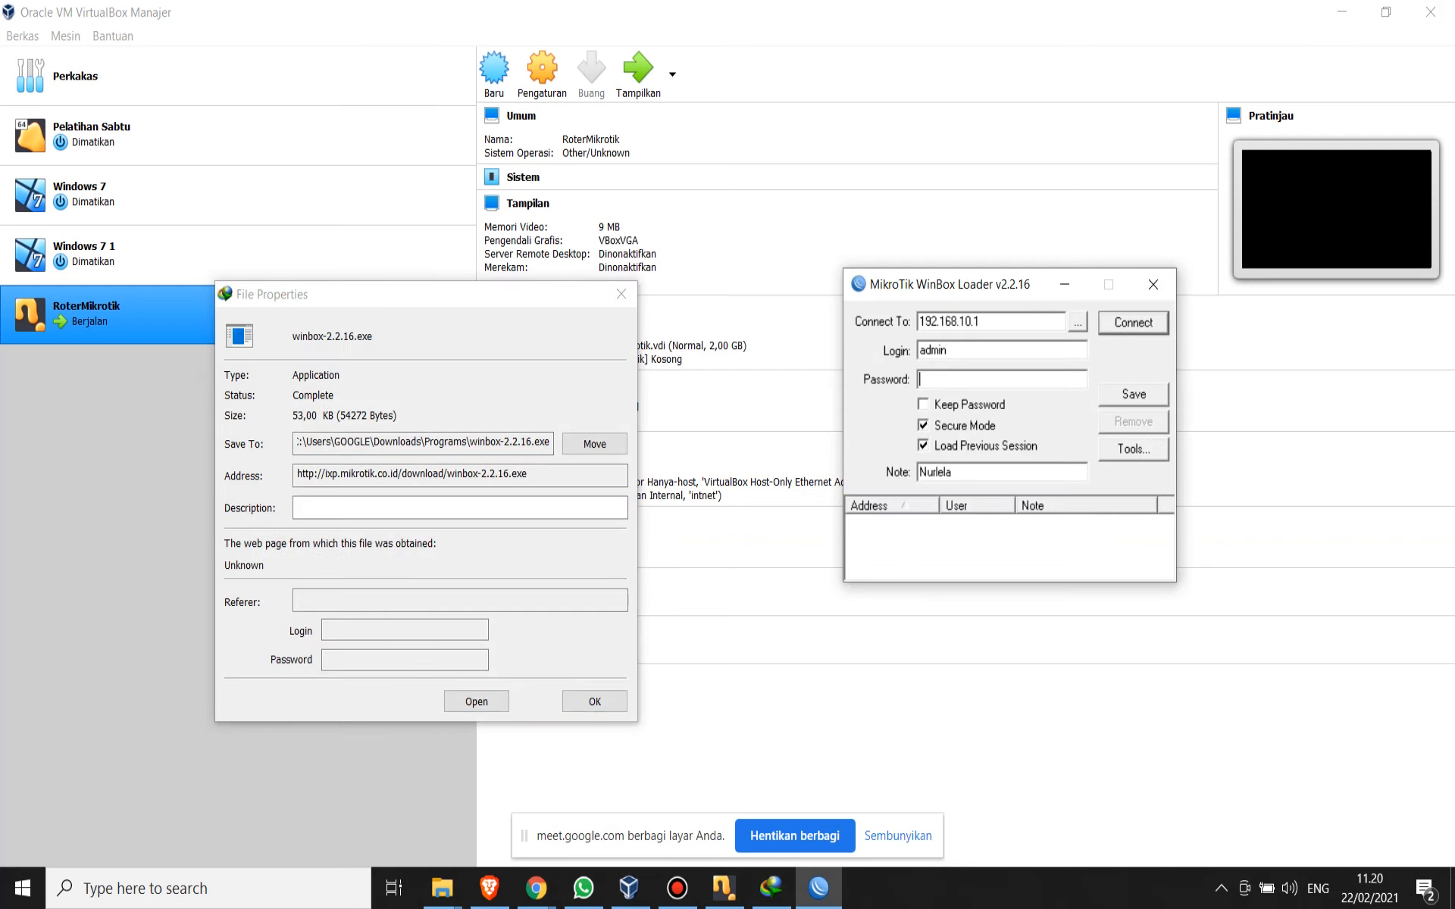
- Try to connect to the discovered router by its IP address 192.168.10.1 as admin, entering the account password
click(981, 322)
click(1077, 323)
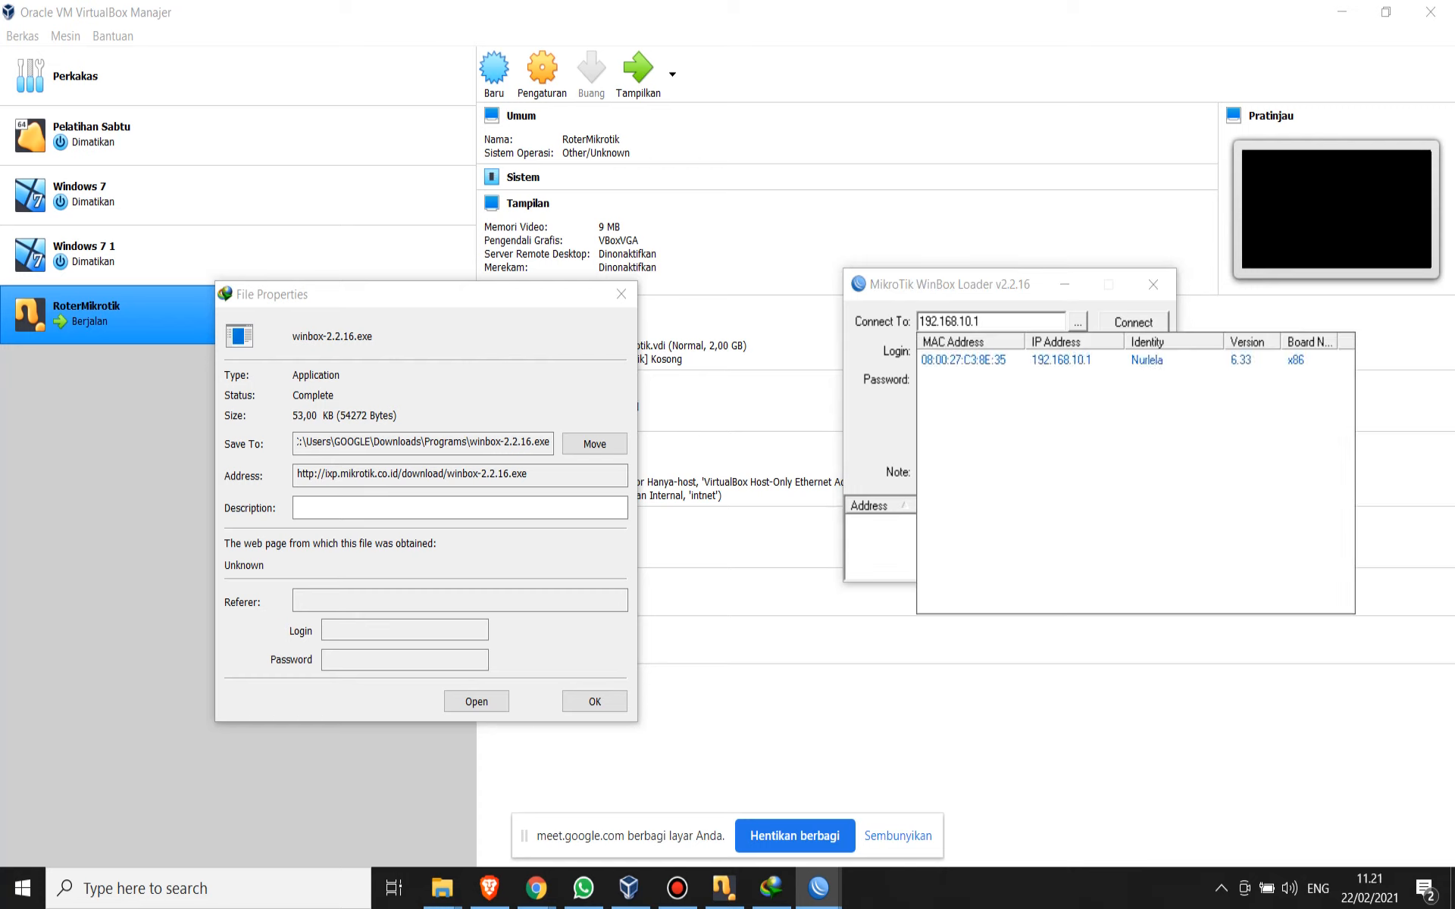
click(963, 359)
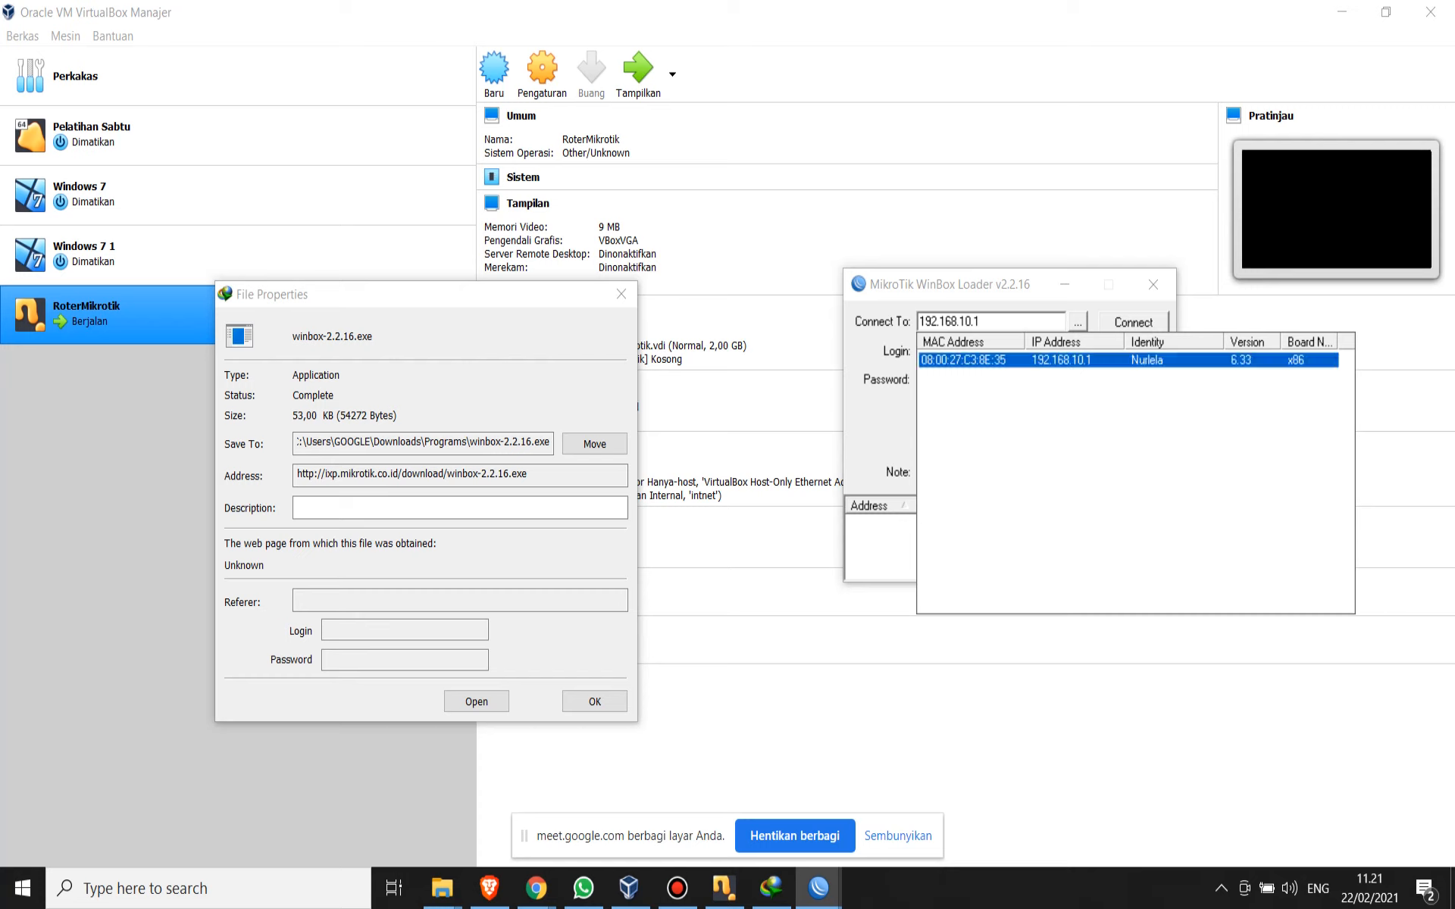
click(964, 360)
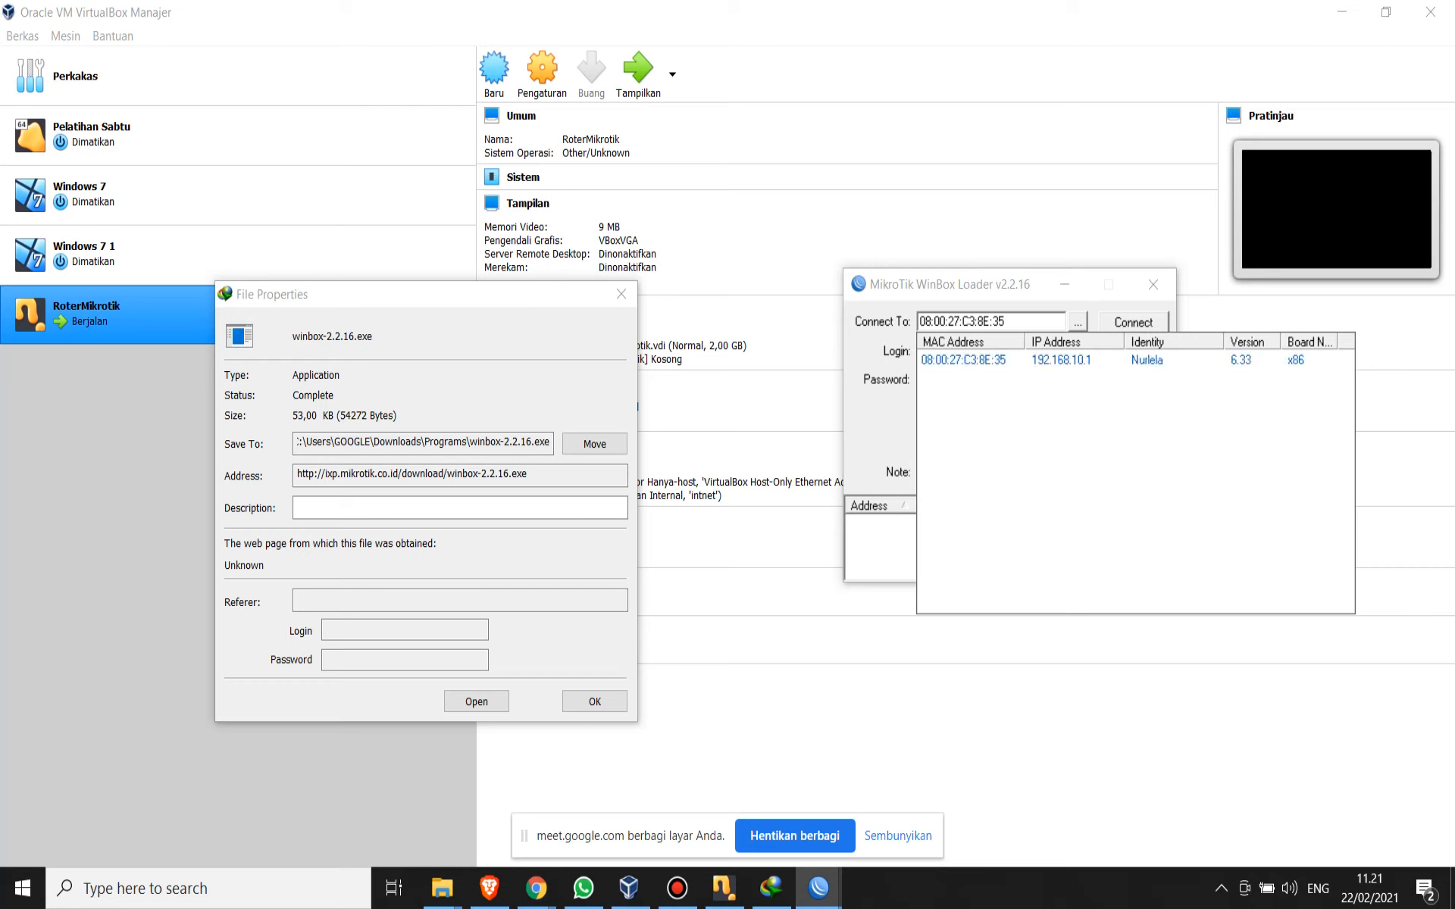
click(1061, 361)
click(1000, 380)
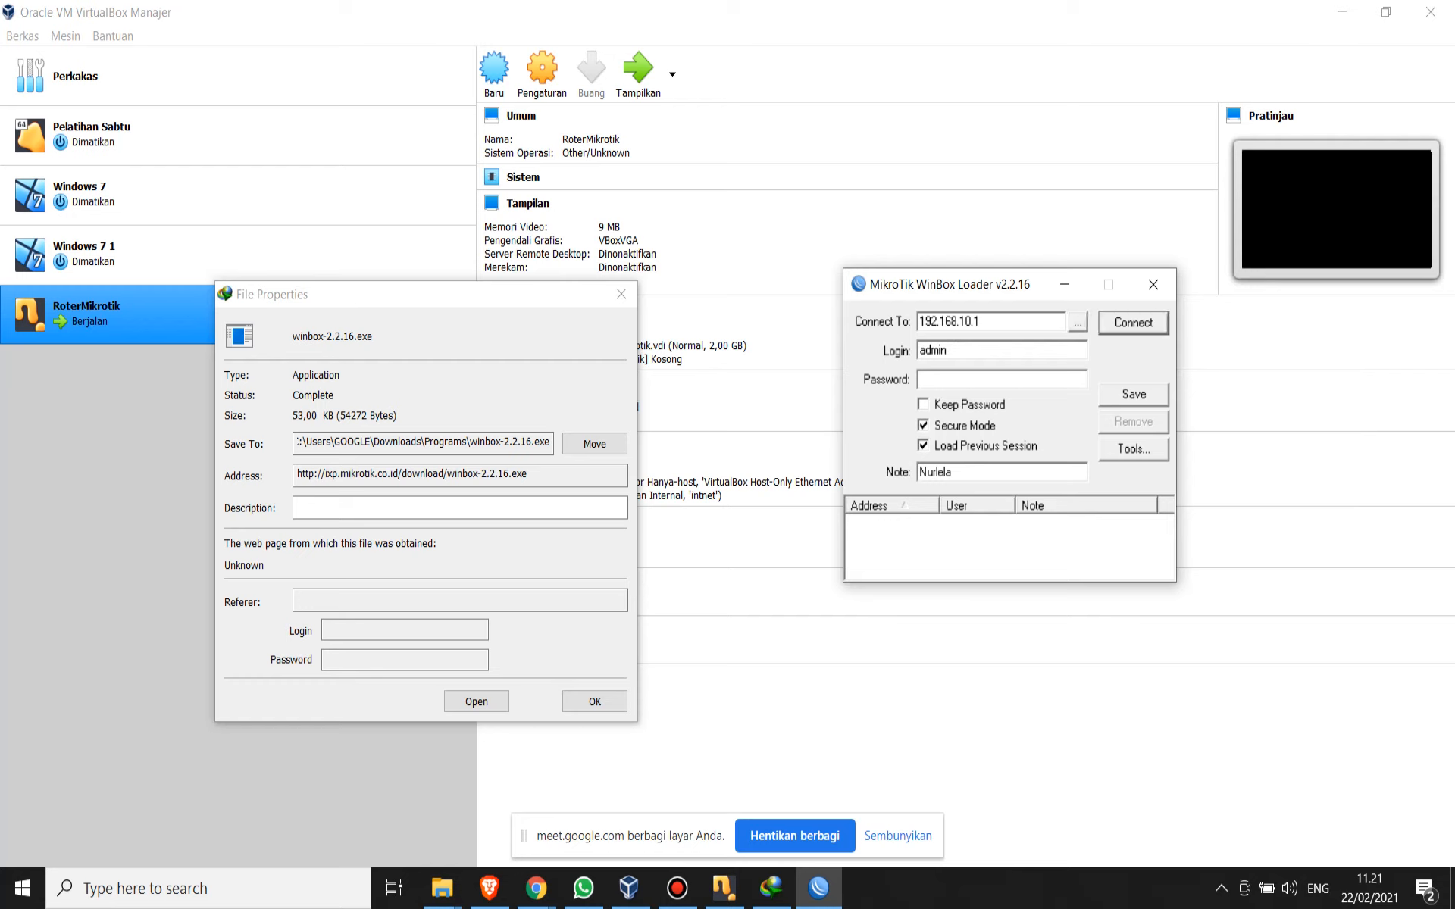
text(*********)
key(Return)
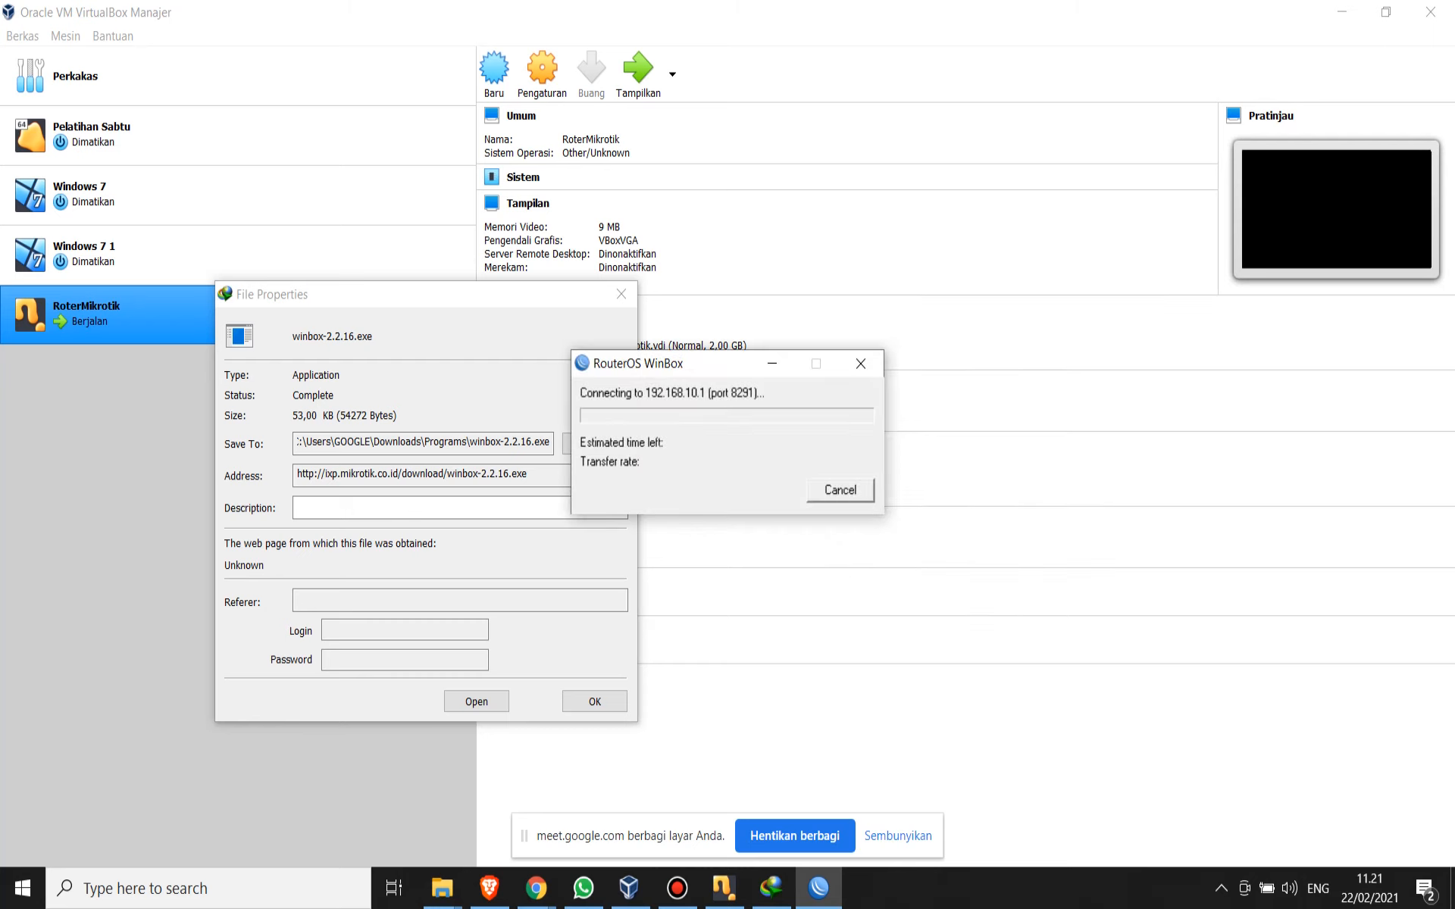
- Close the file properties and Internet Download Manager, and cancel the pending connection to 192.168.10.1
click(595, 701)
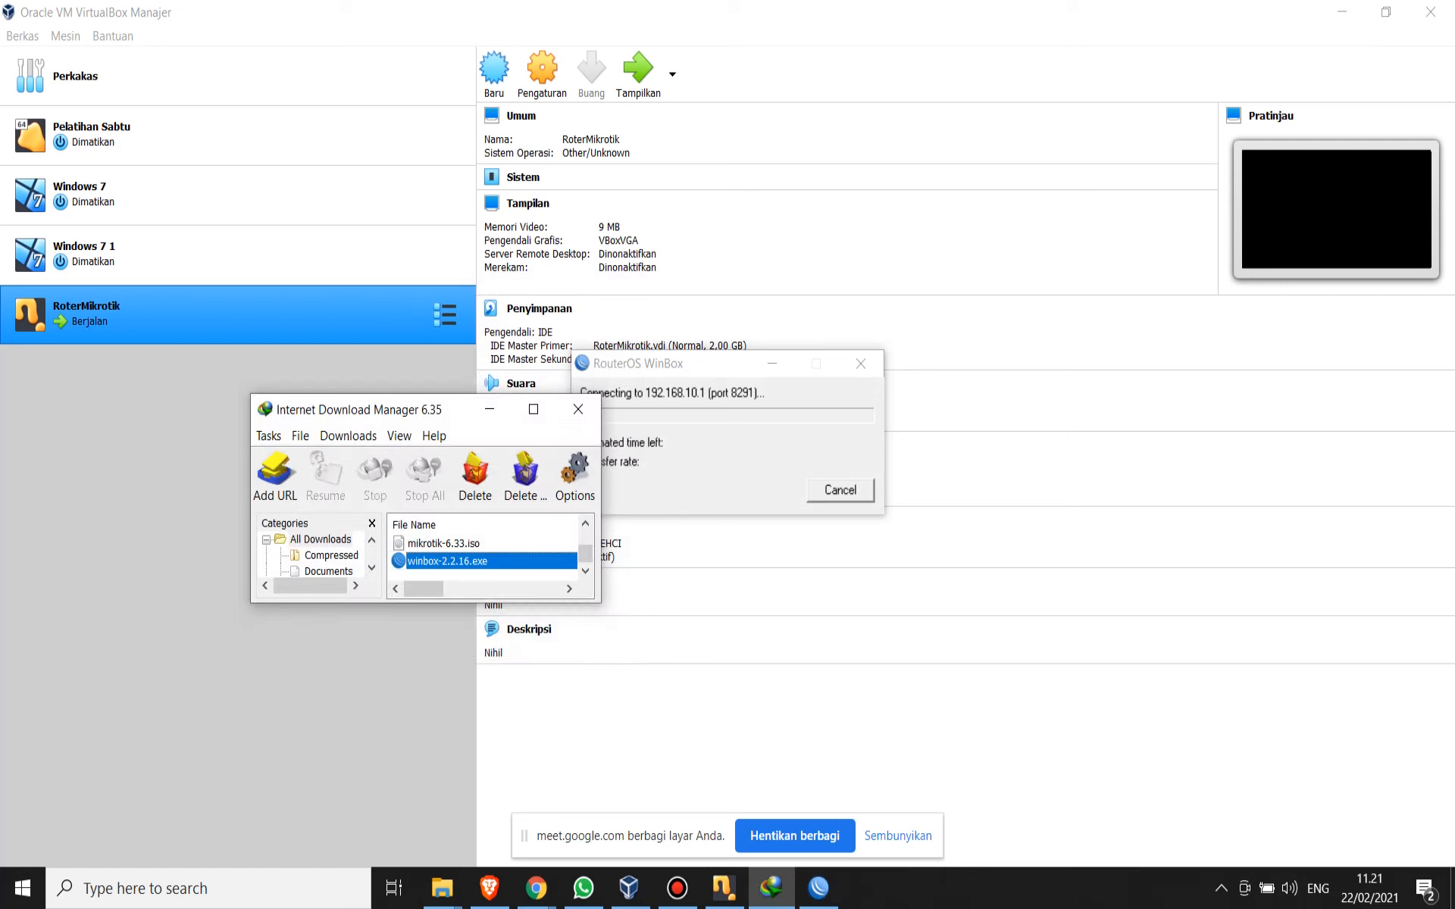
click(578, 410)
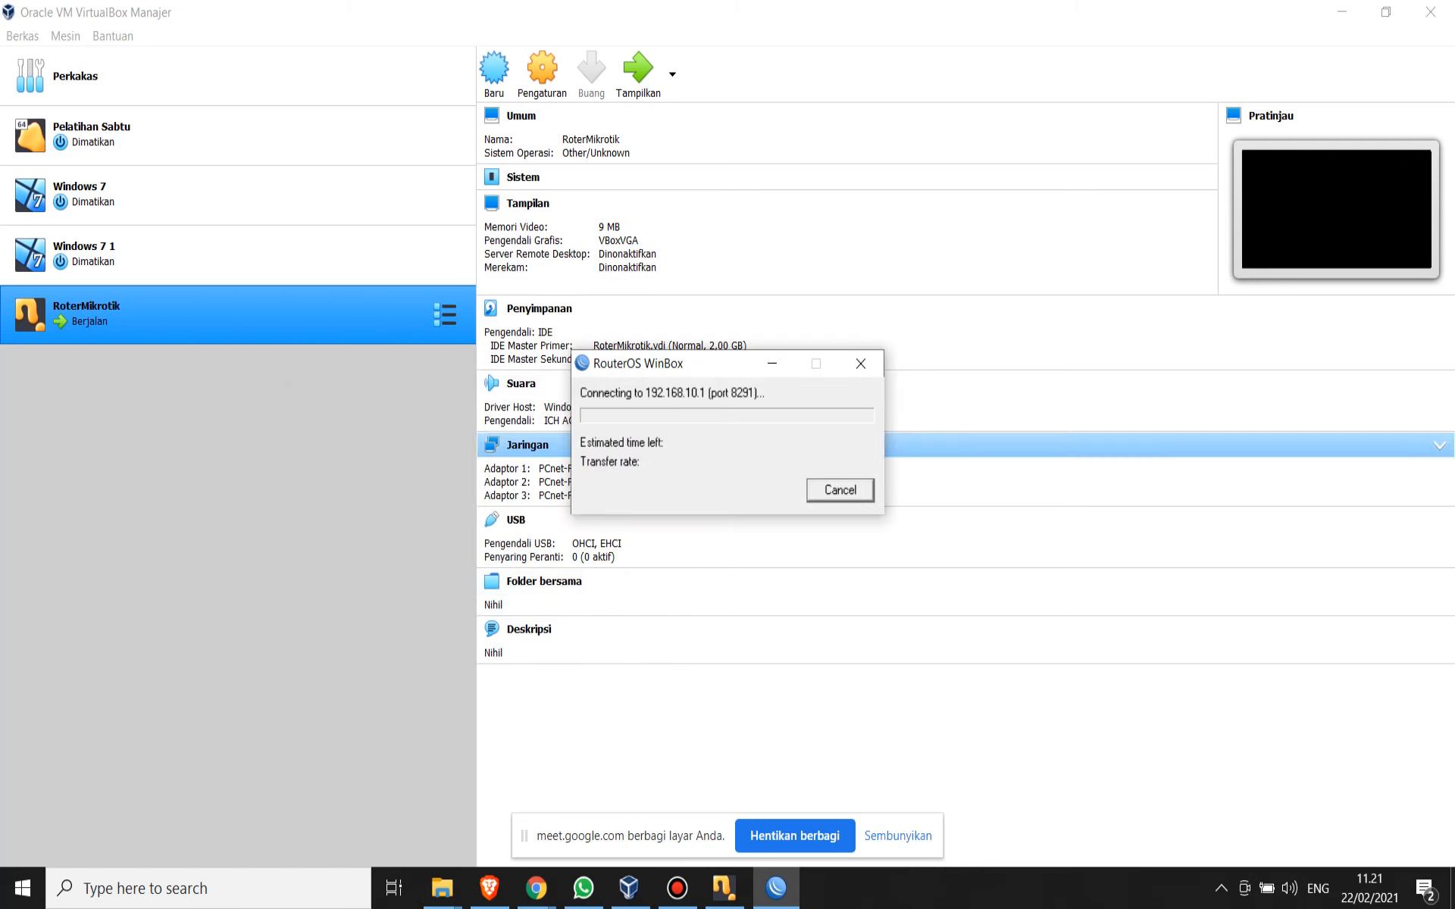
click(771, 888)
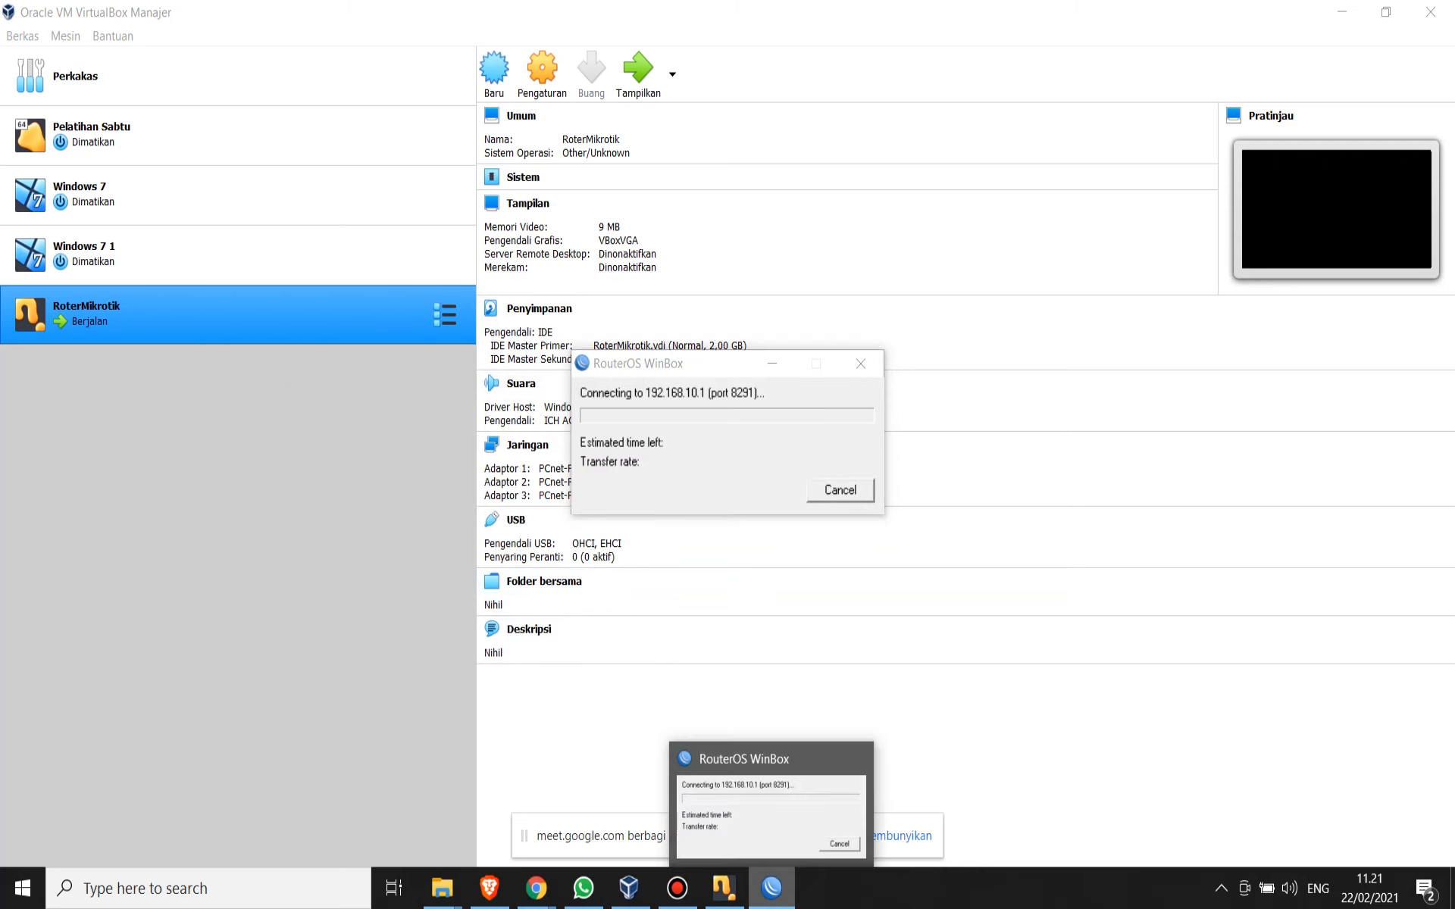
click(771, 888)
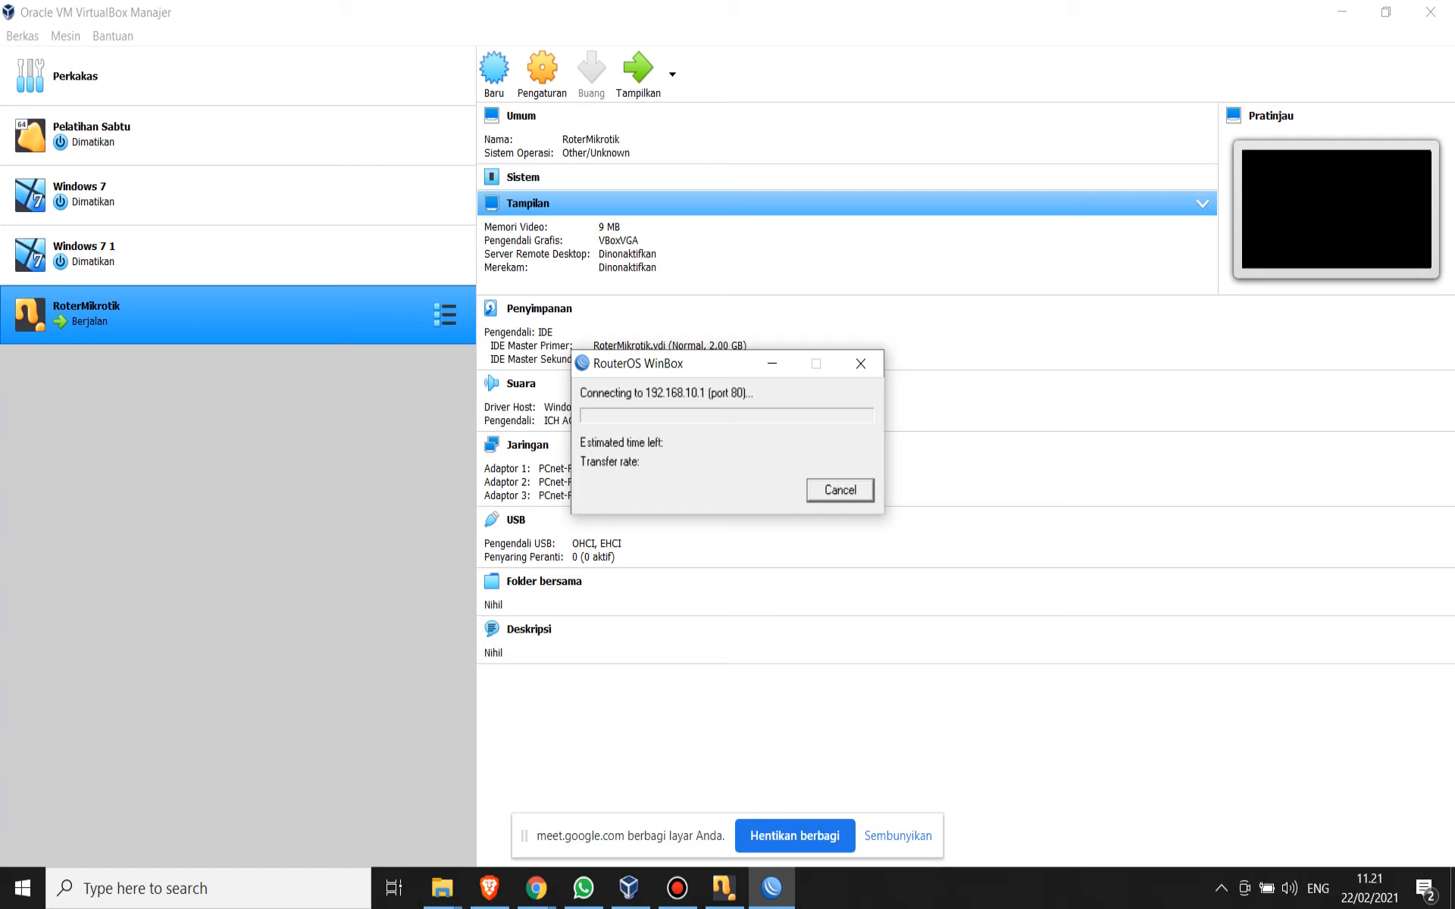
click(841, 490)
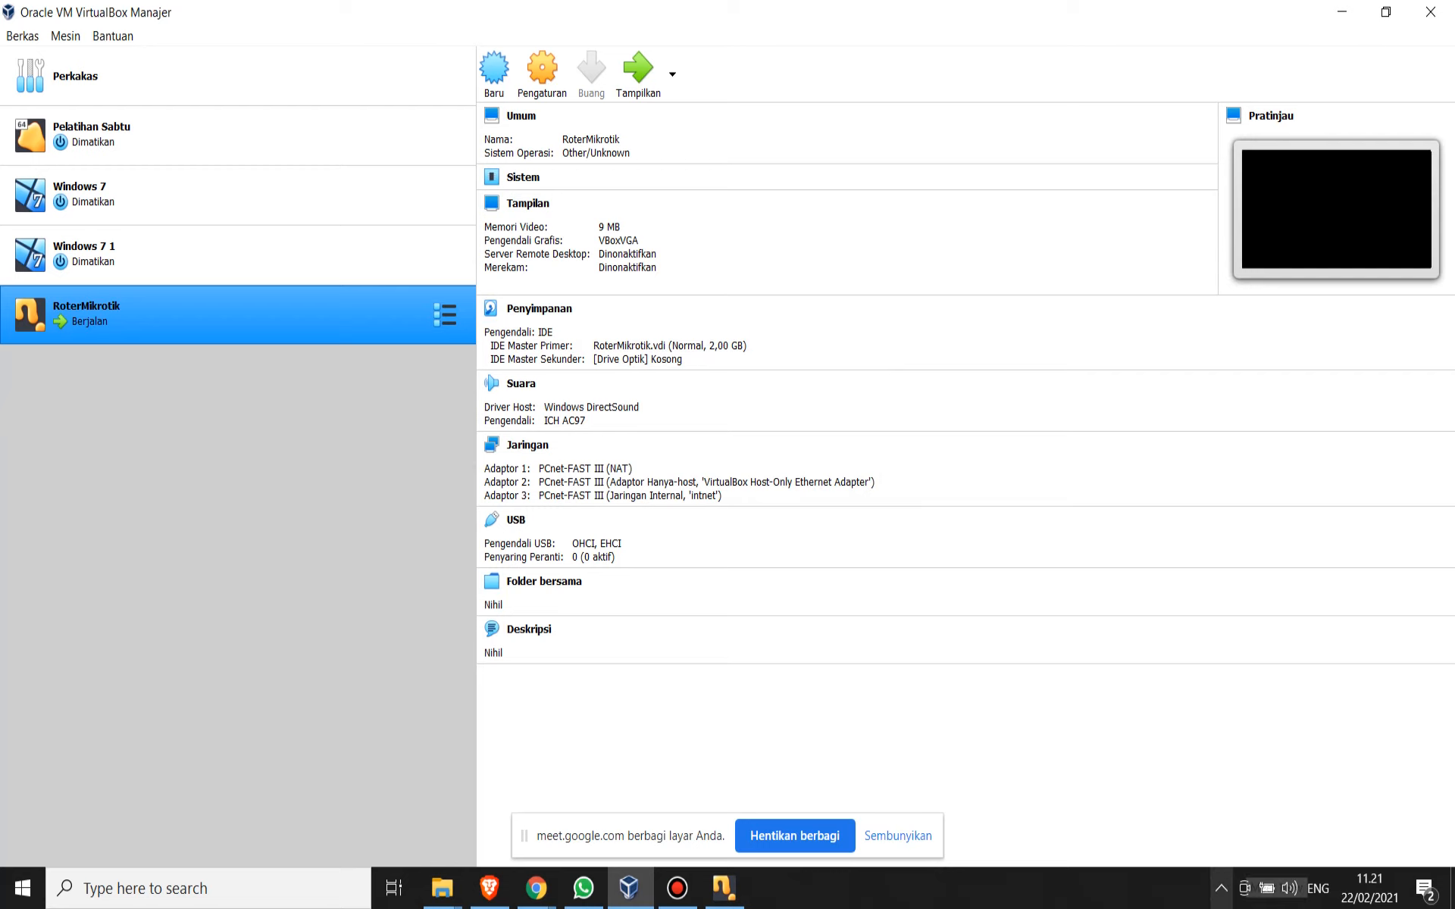
- Reopen Internet Download Manager and start the WinBox loader from the downloaded winbox-2.2.16.exe
click(1221, 888)
double_click(1165, 761)
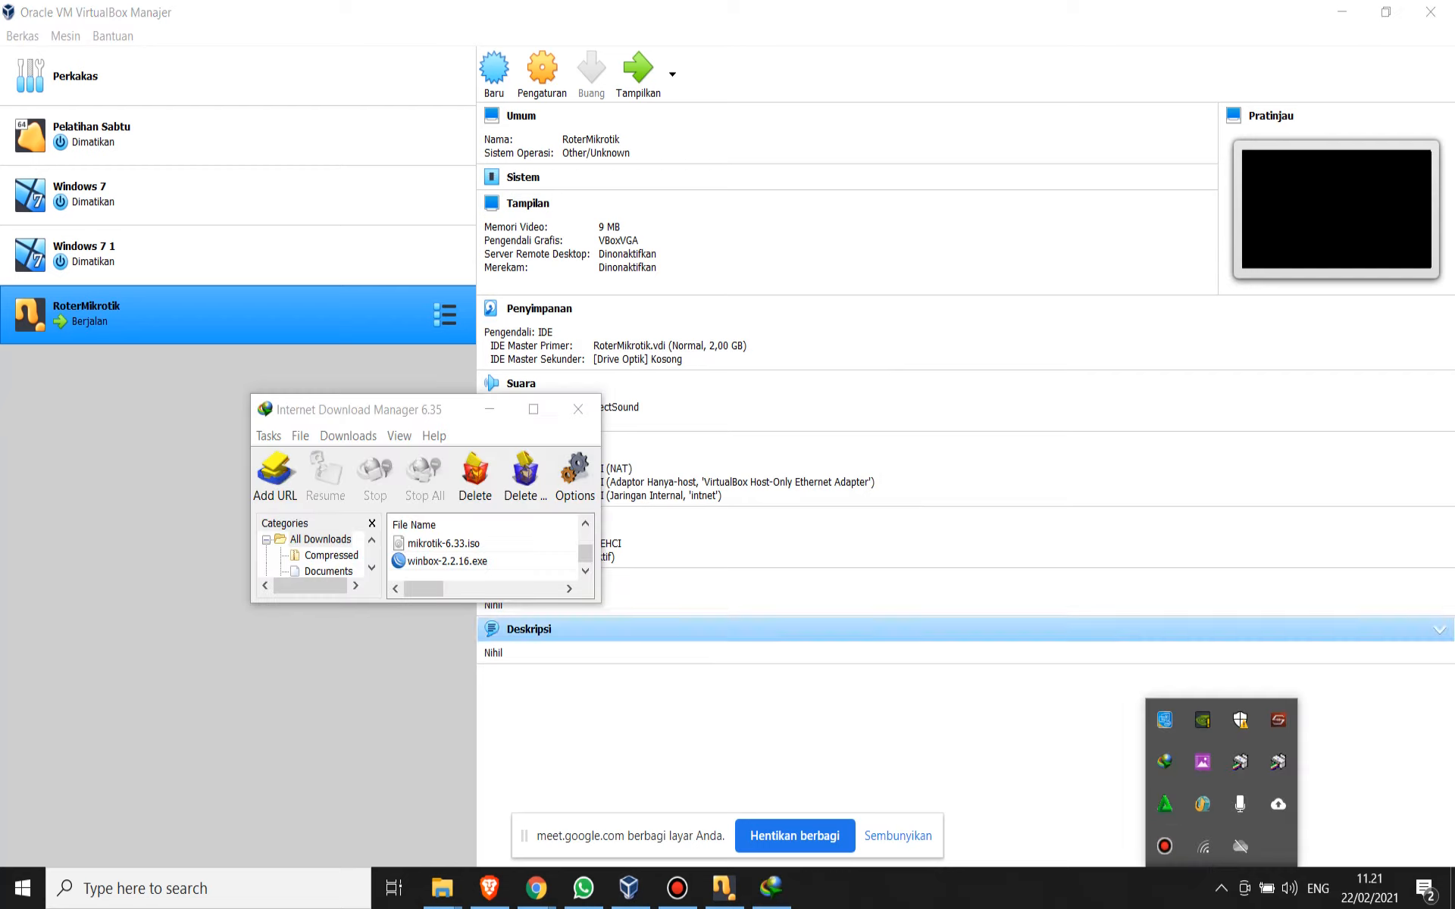
double_click(447, 561)
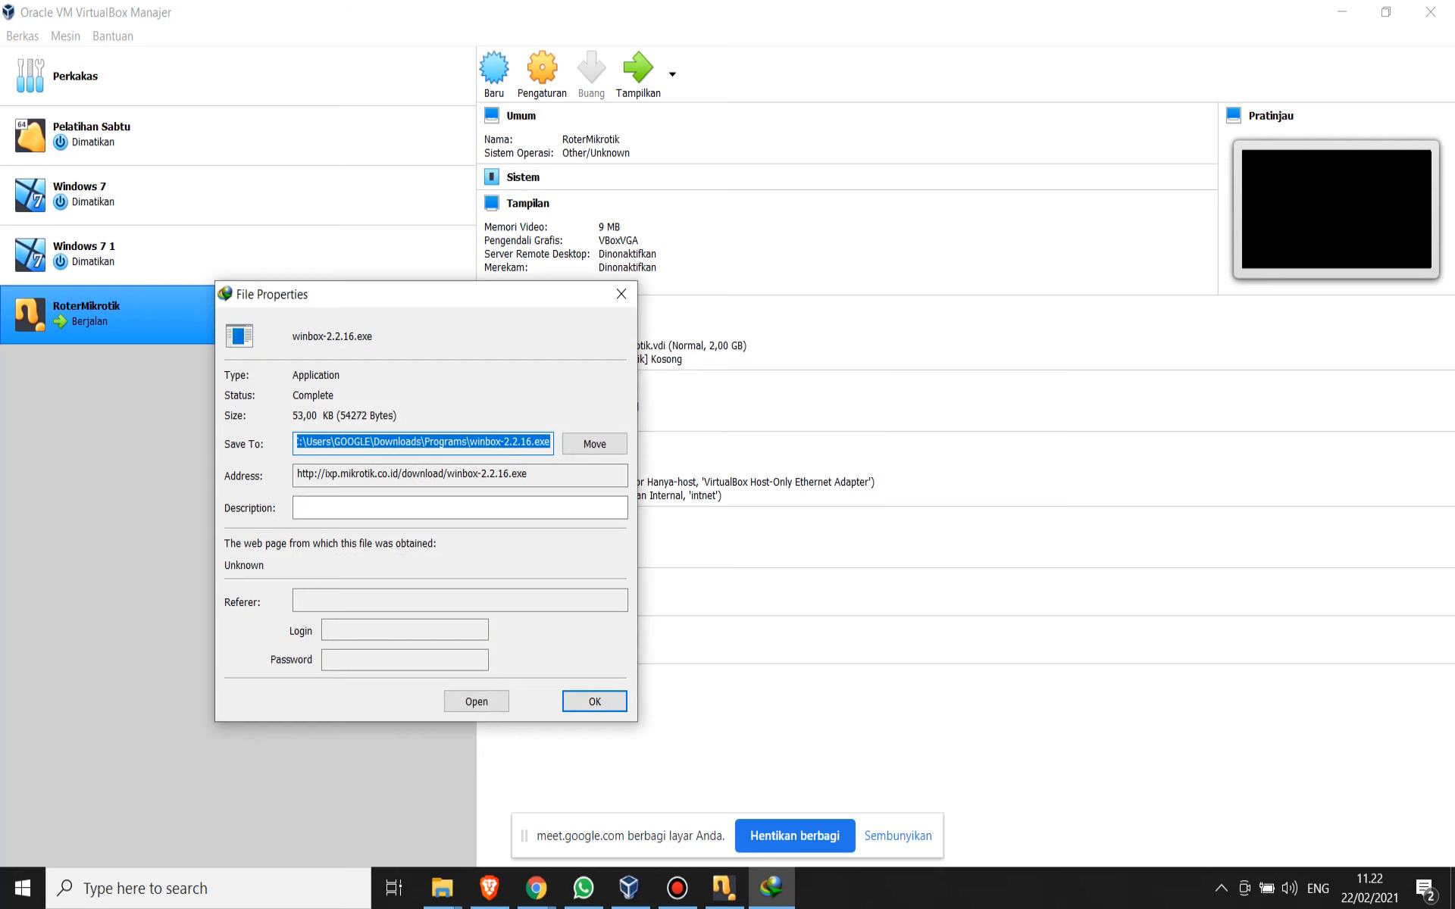
click(476, 701)
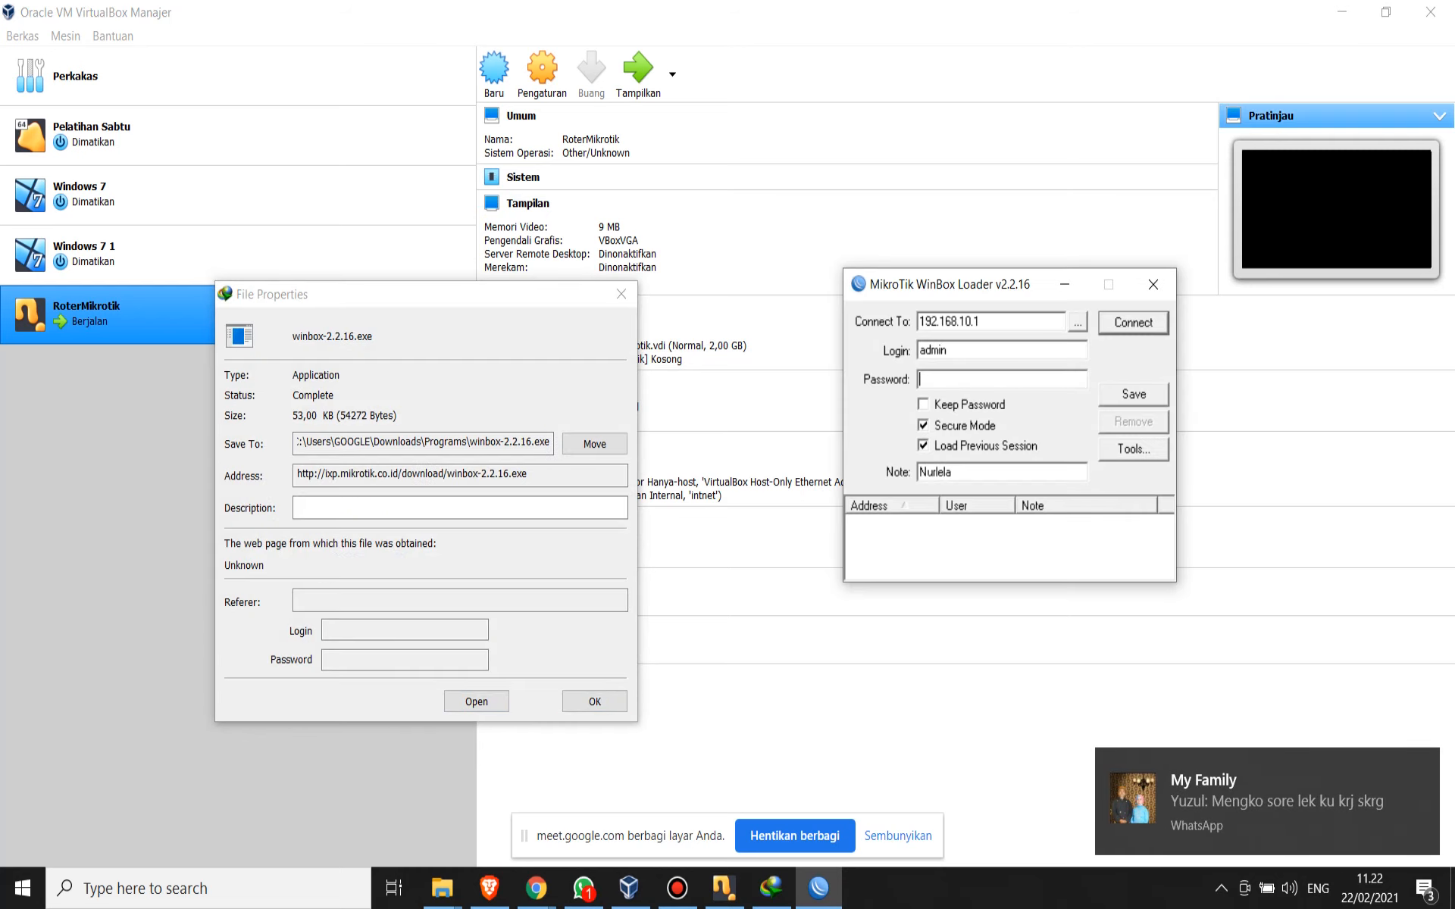
- Connect to the discovered router by its MAC address 08:00:27:C3:8E:35 as admin, entering the account password
click(1077, 323)
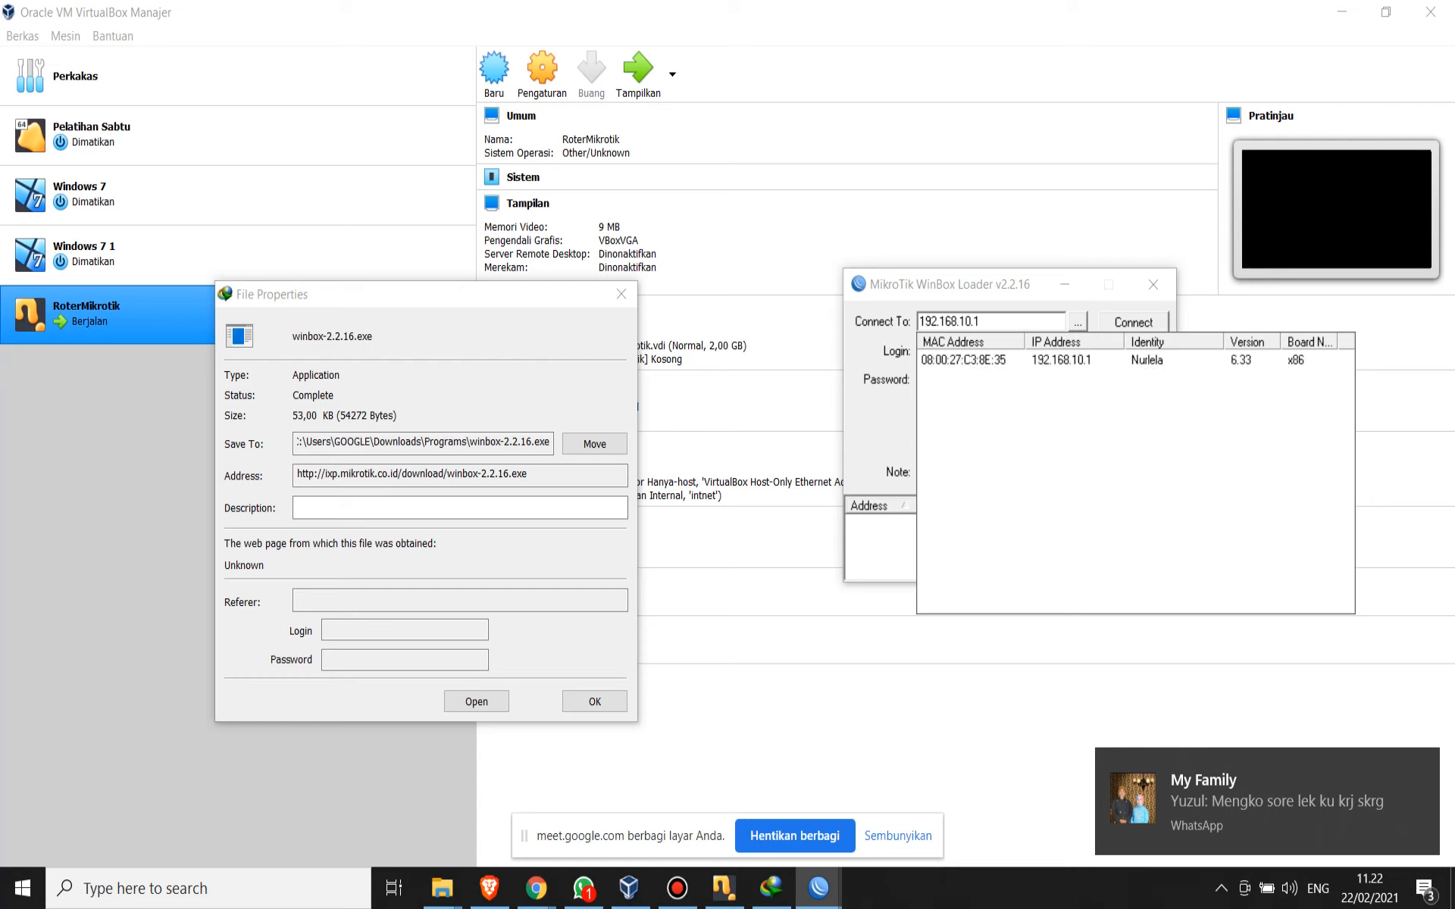
click(963, 360)
click(973, 379)
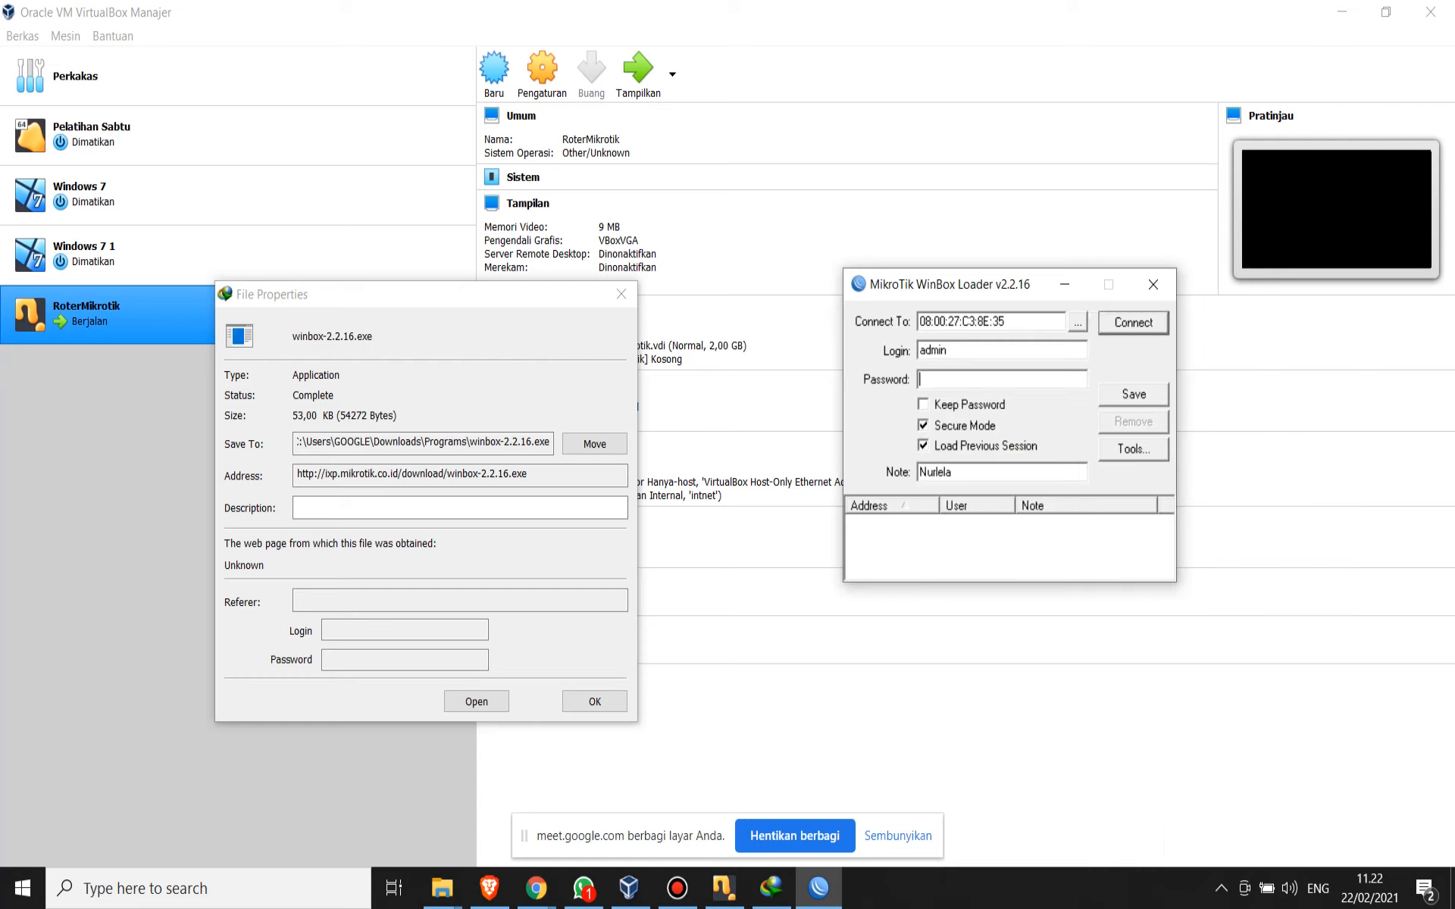
text(*********)
key(Return)
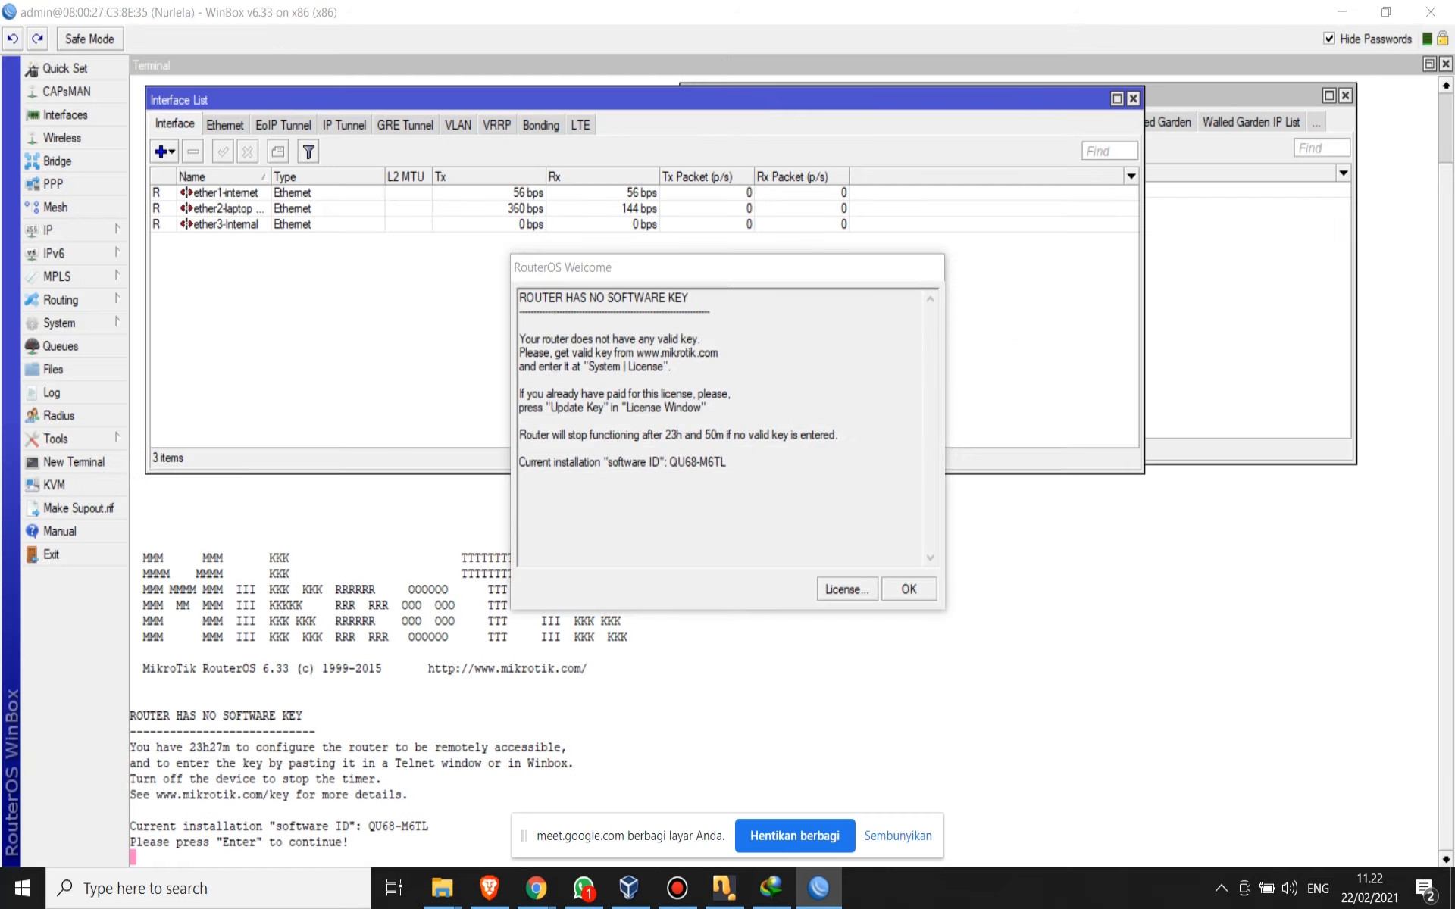
- Move the RouterOS welcome notice out of the way and open the IP Hotspot window maximized
drag(697, 268, 1366, 819)
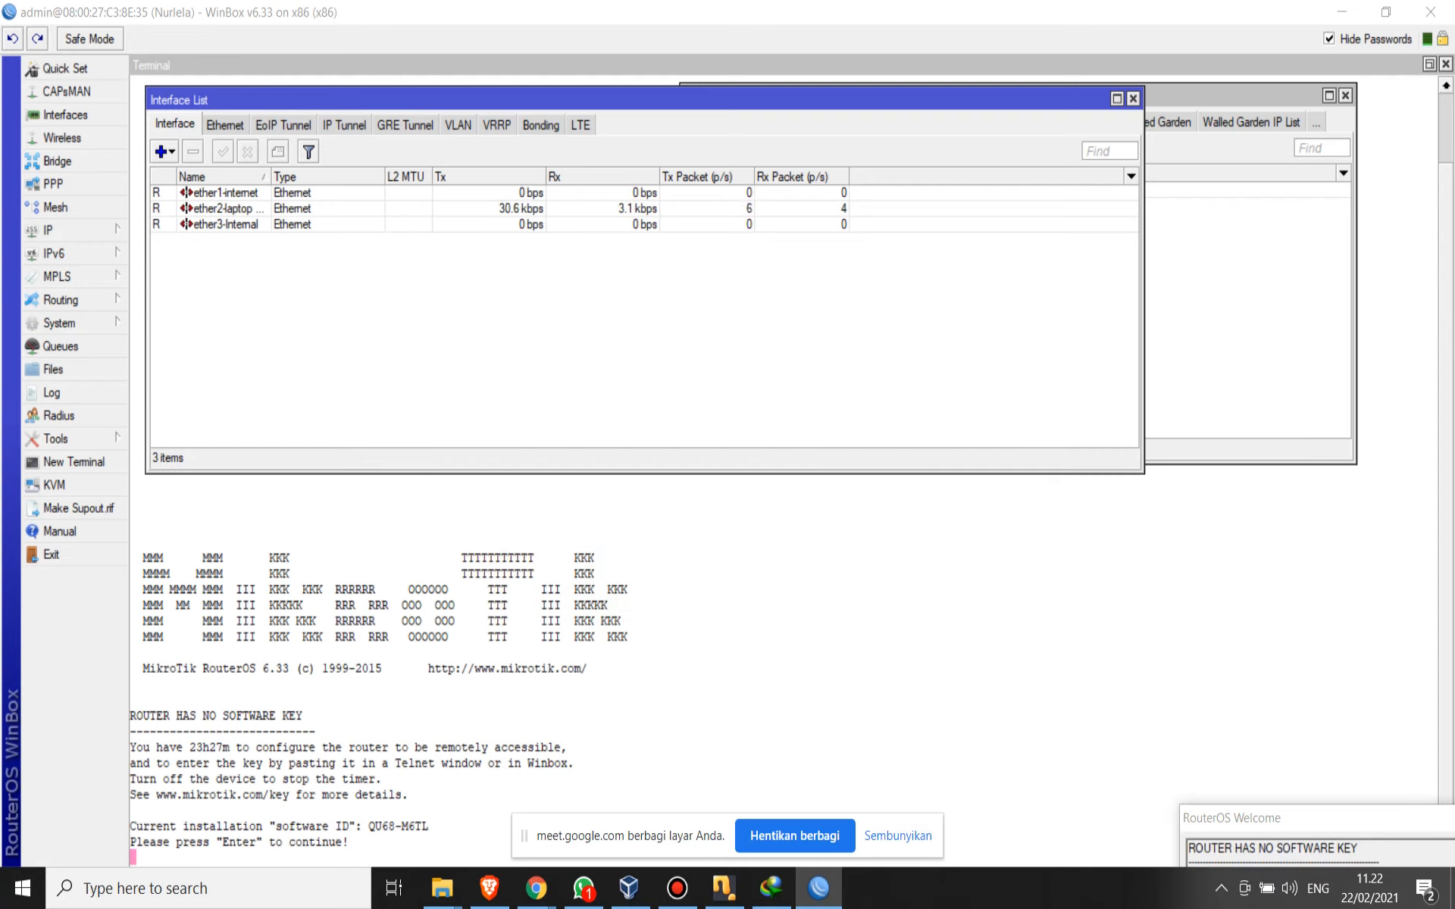
click(939, 644)
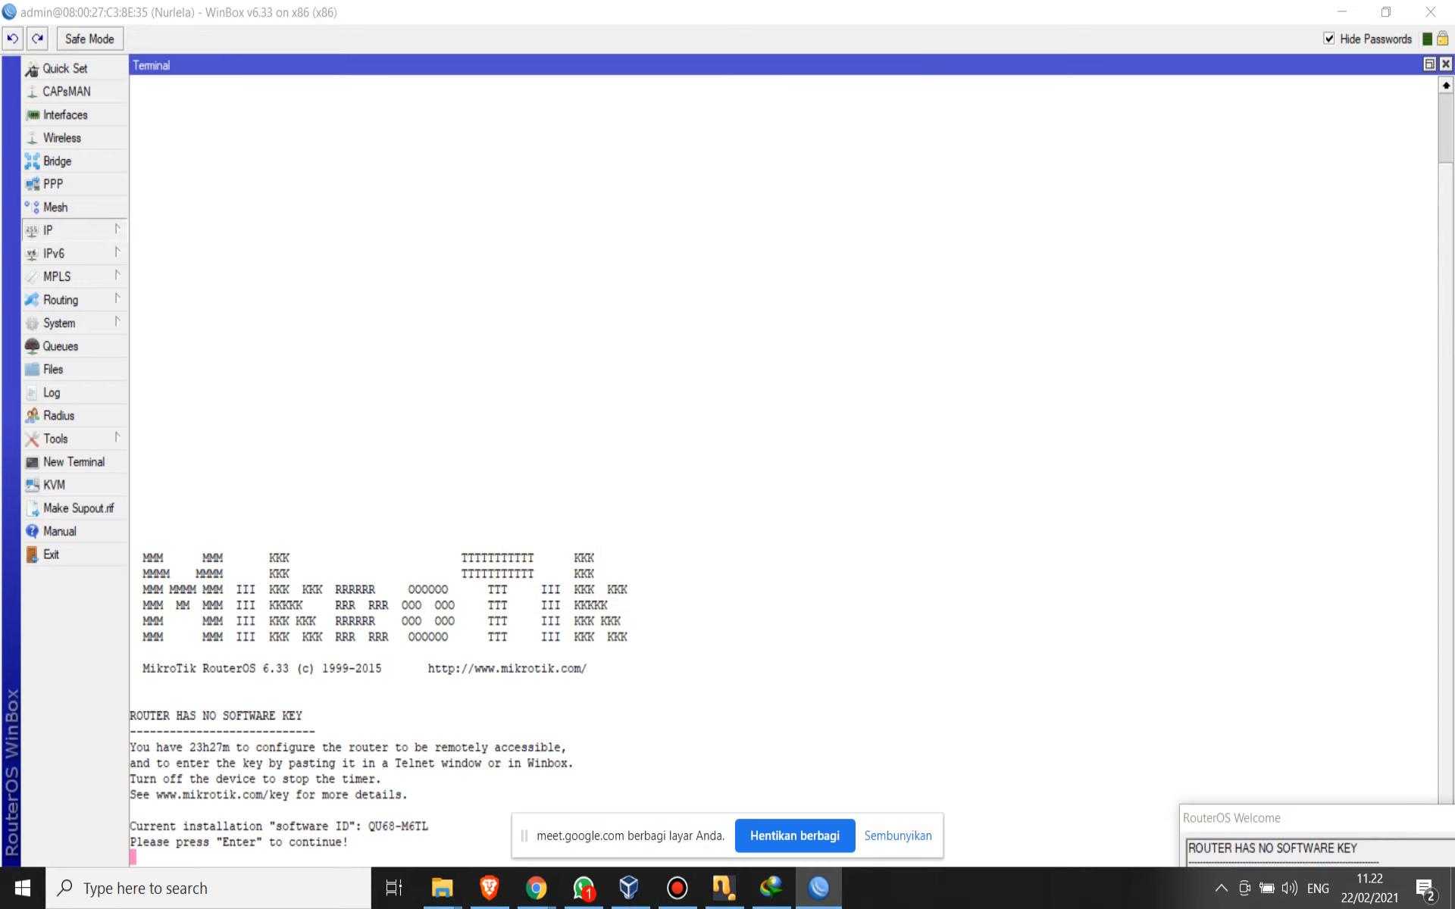
click(47, 229)
key(Escape)
click(68, 230)
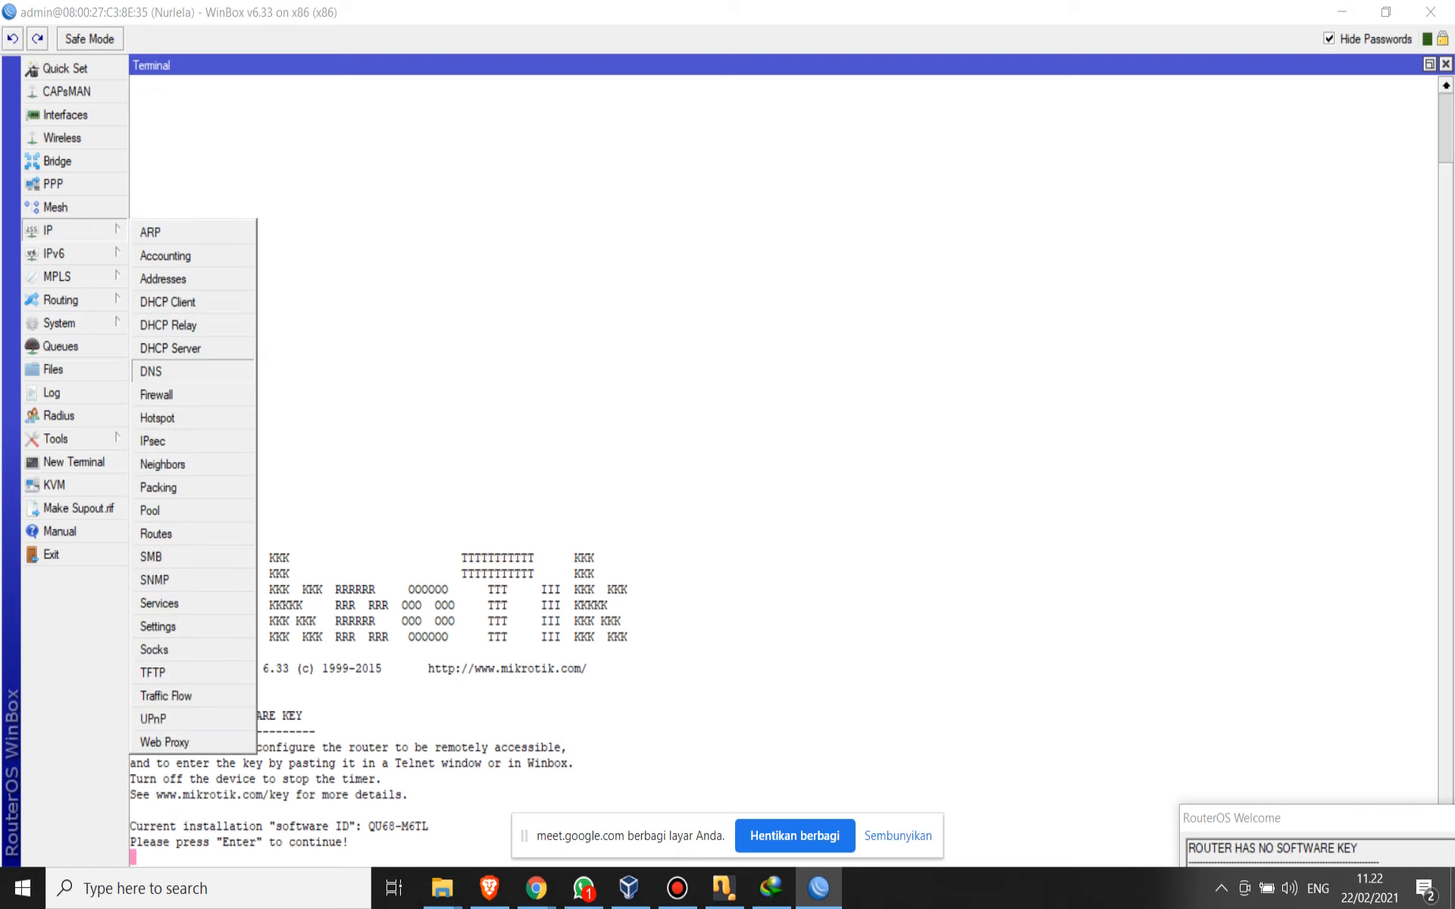
click(157, 418)
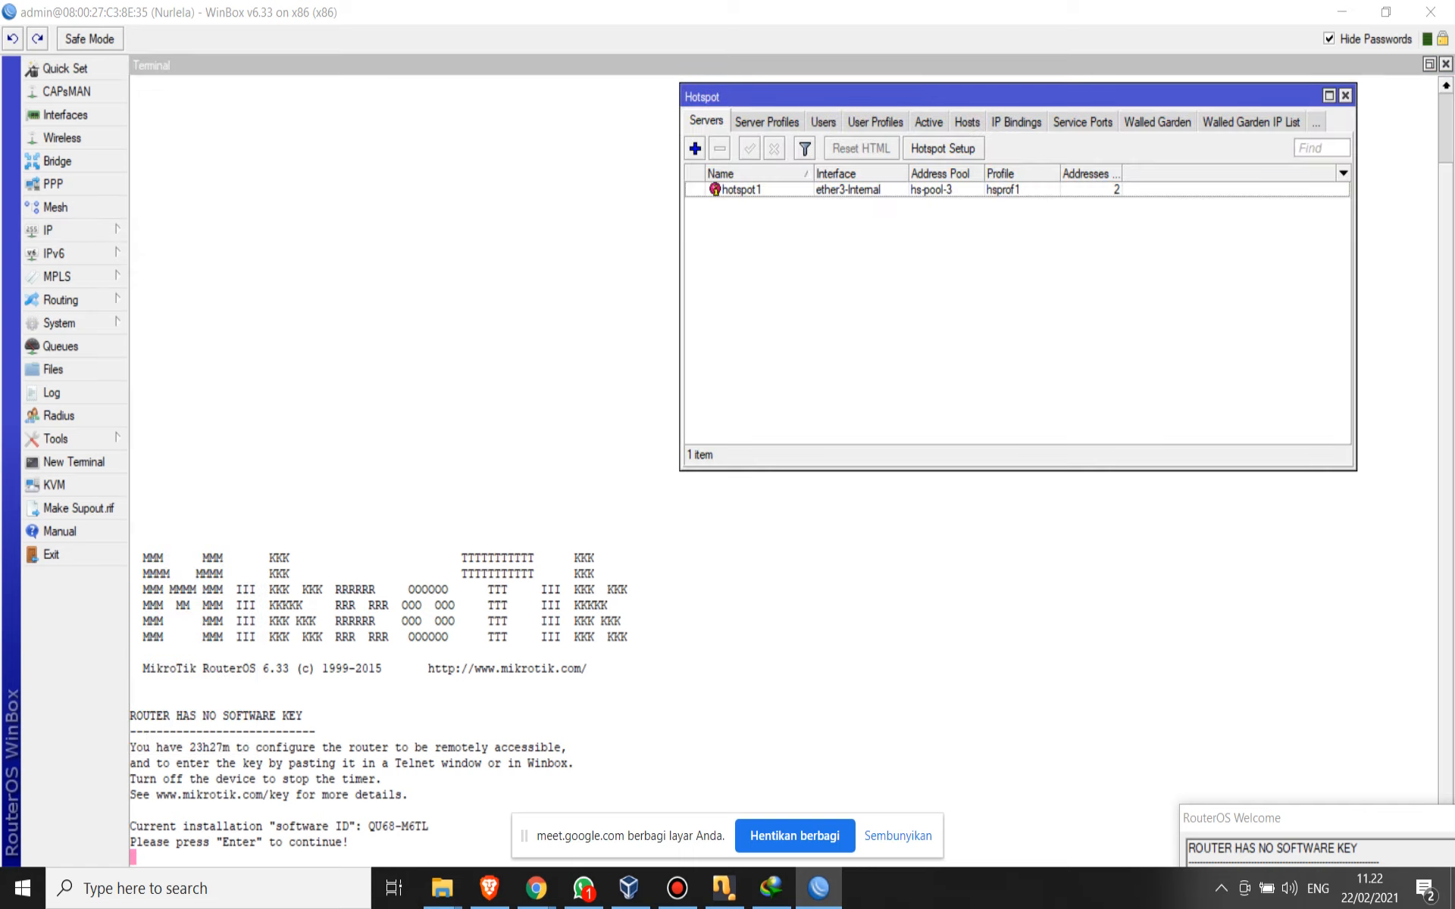
click(1329, 96)
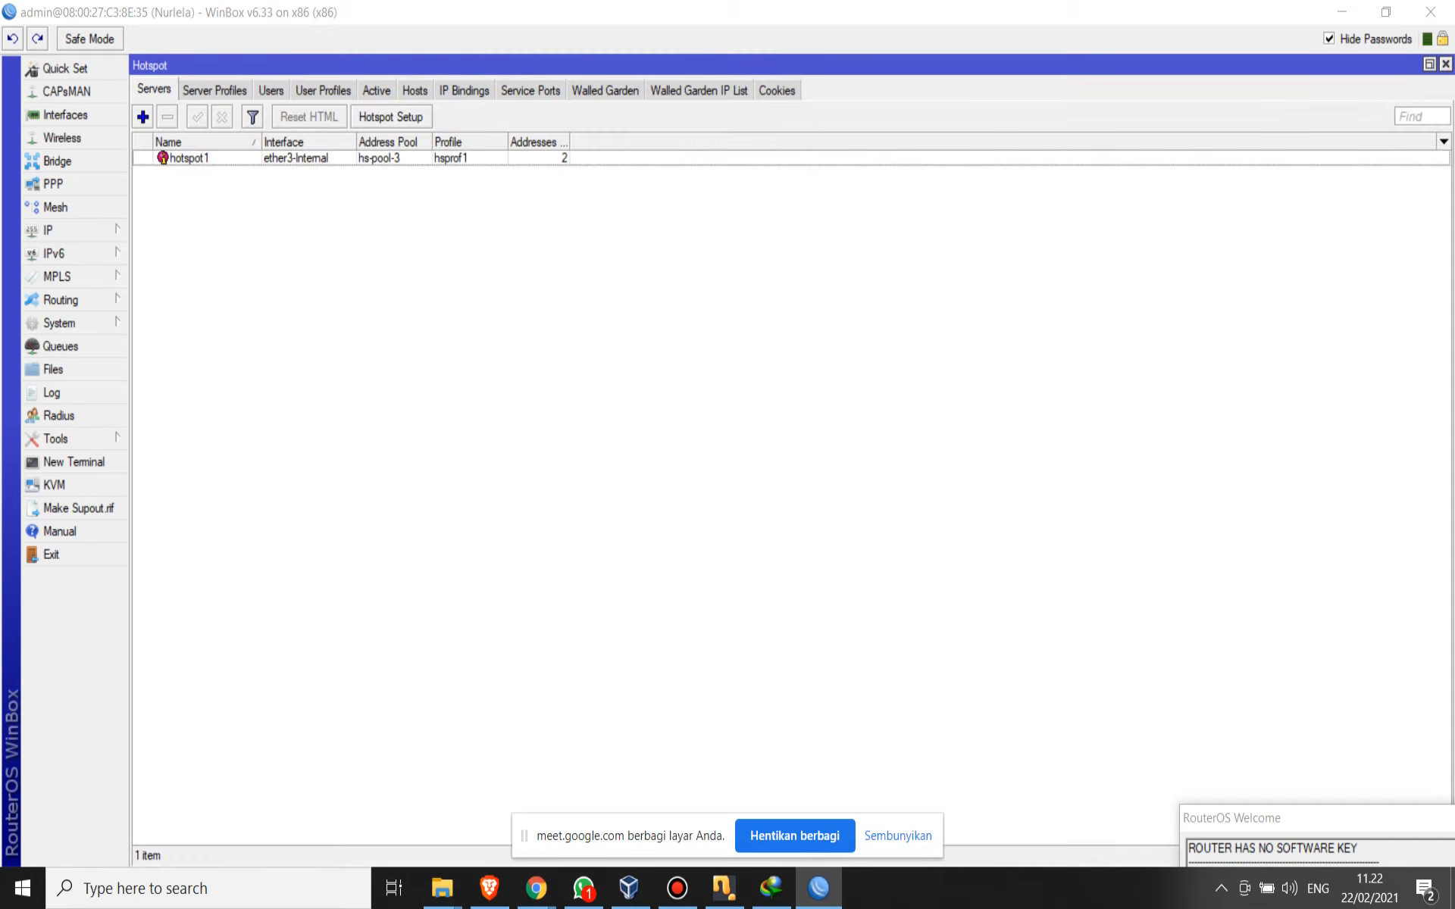
- View the hotspot server profiles and the admin hotspot user's settings, closing the user without changes
click(214, 91)
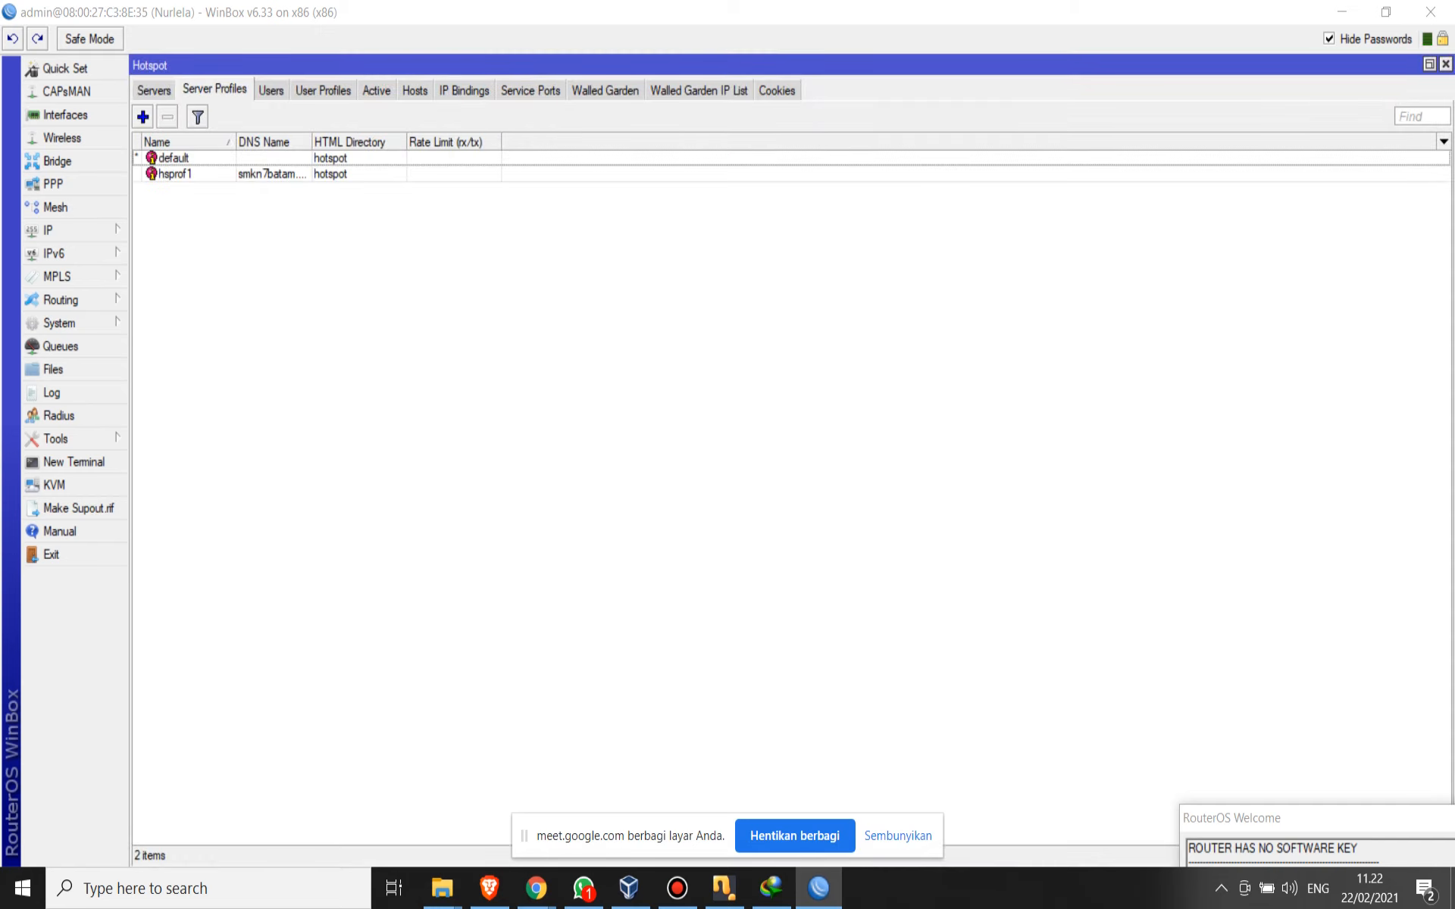
click(271, 90)
double_click(238, 158)
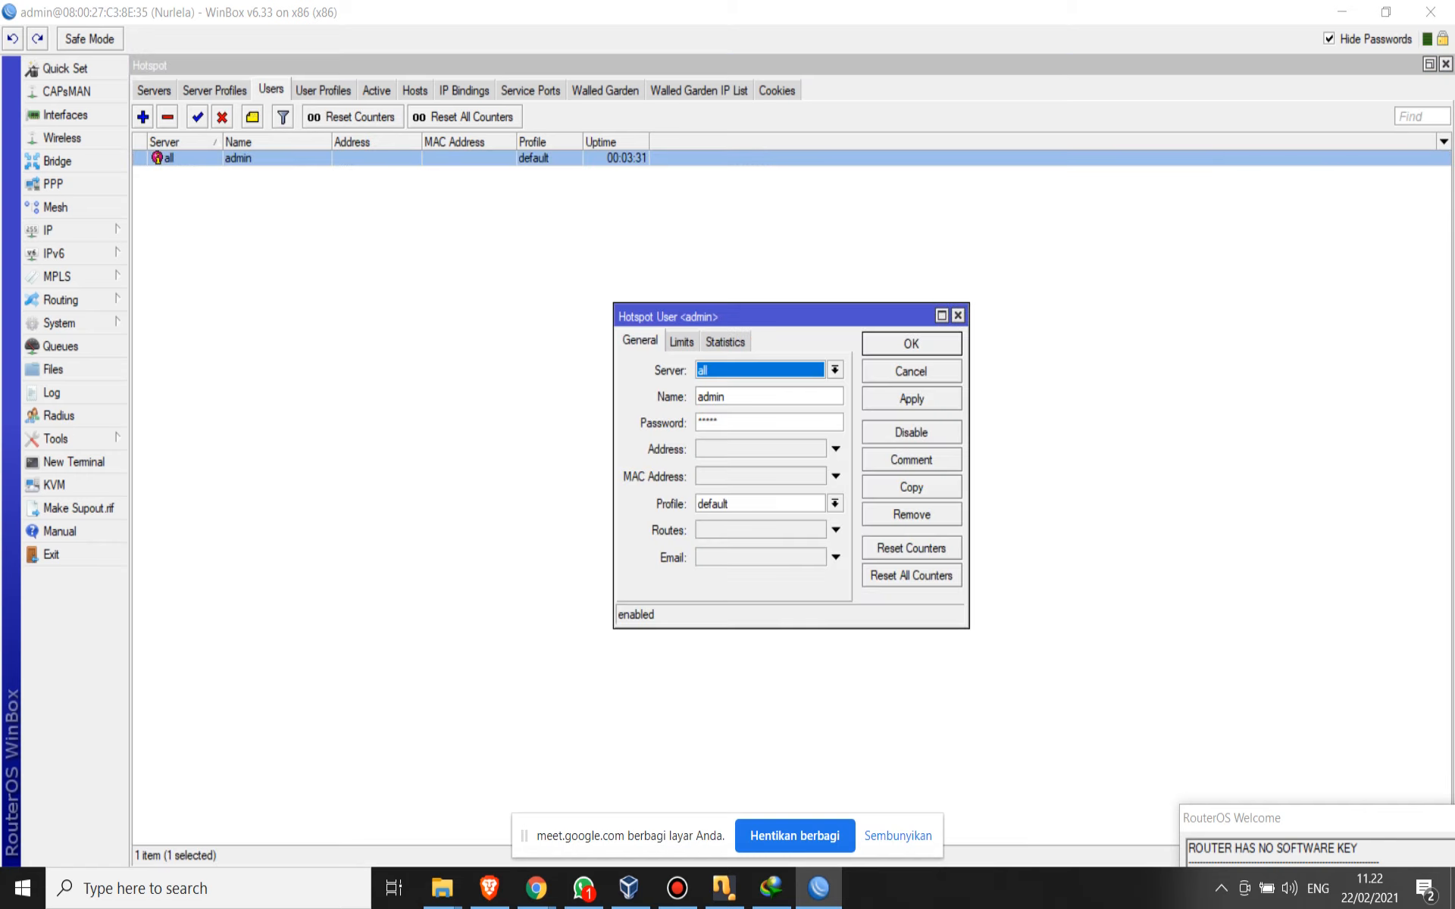
drag(726, 396, 697, 397)
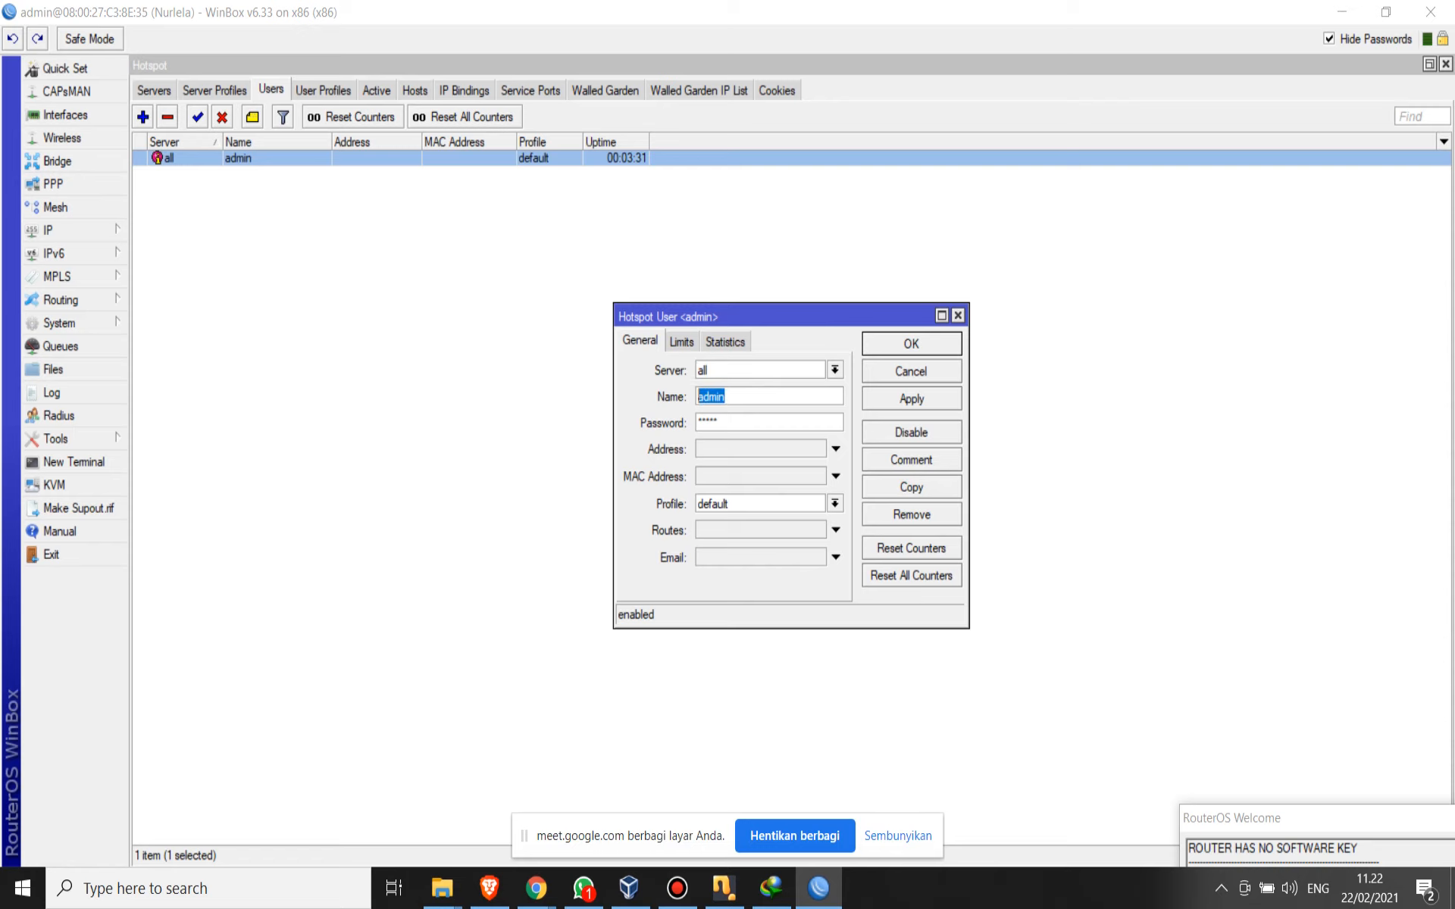
click(911, 370)
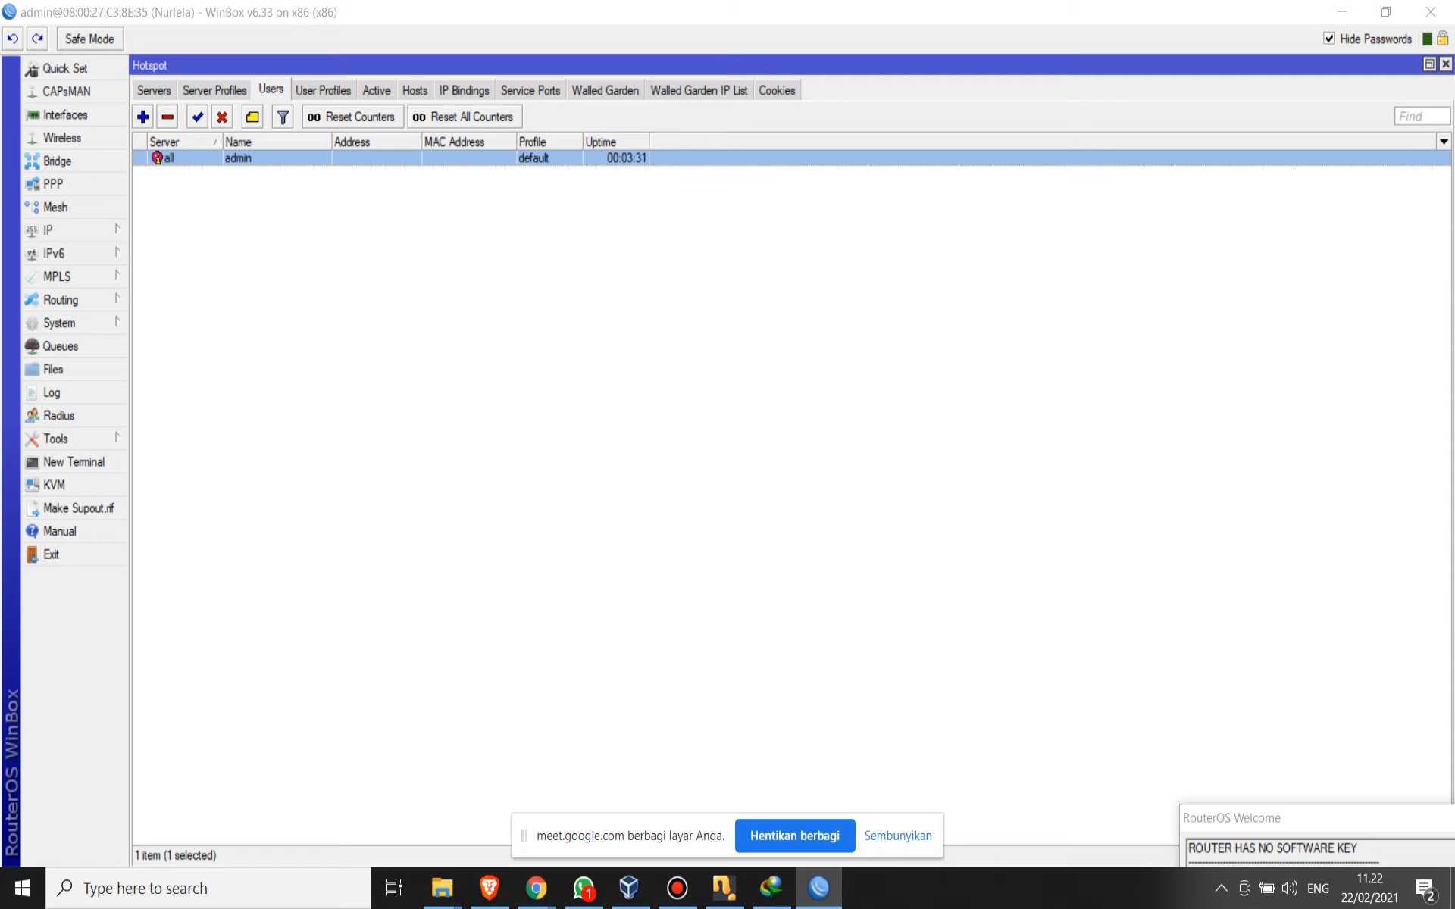
- Try entering a new password for the admin hotspot user and cancel the edit
double_click(238, 158)
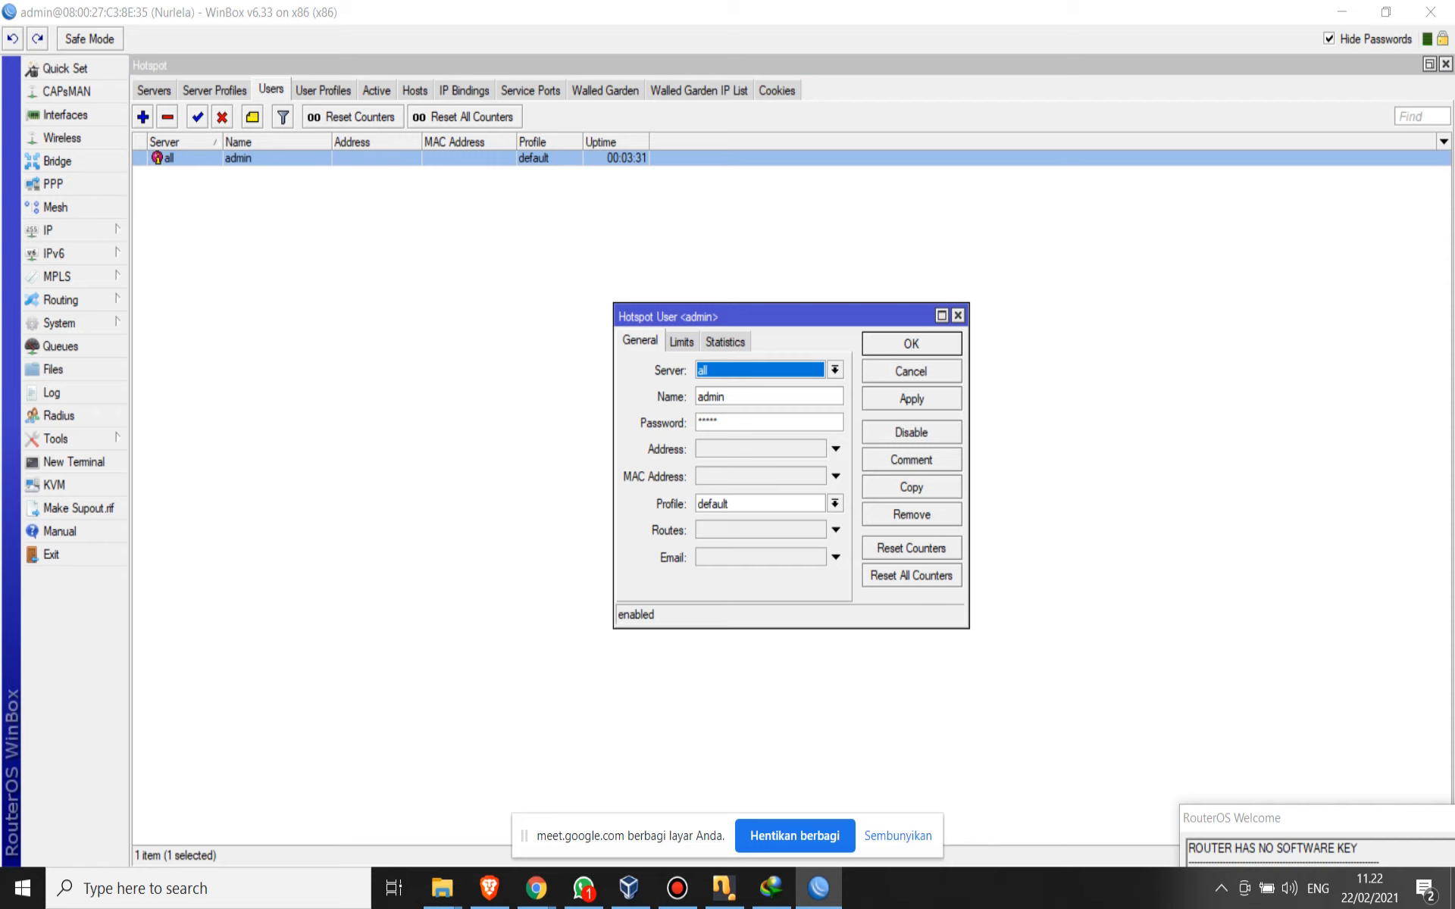
key(Tab)
key(Tab)
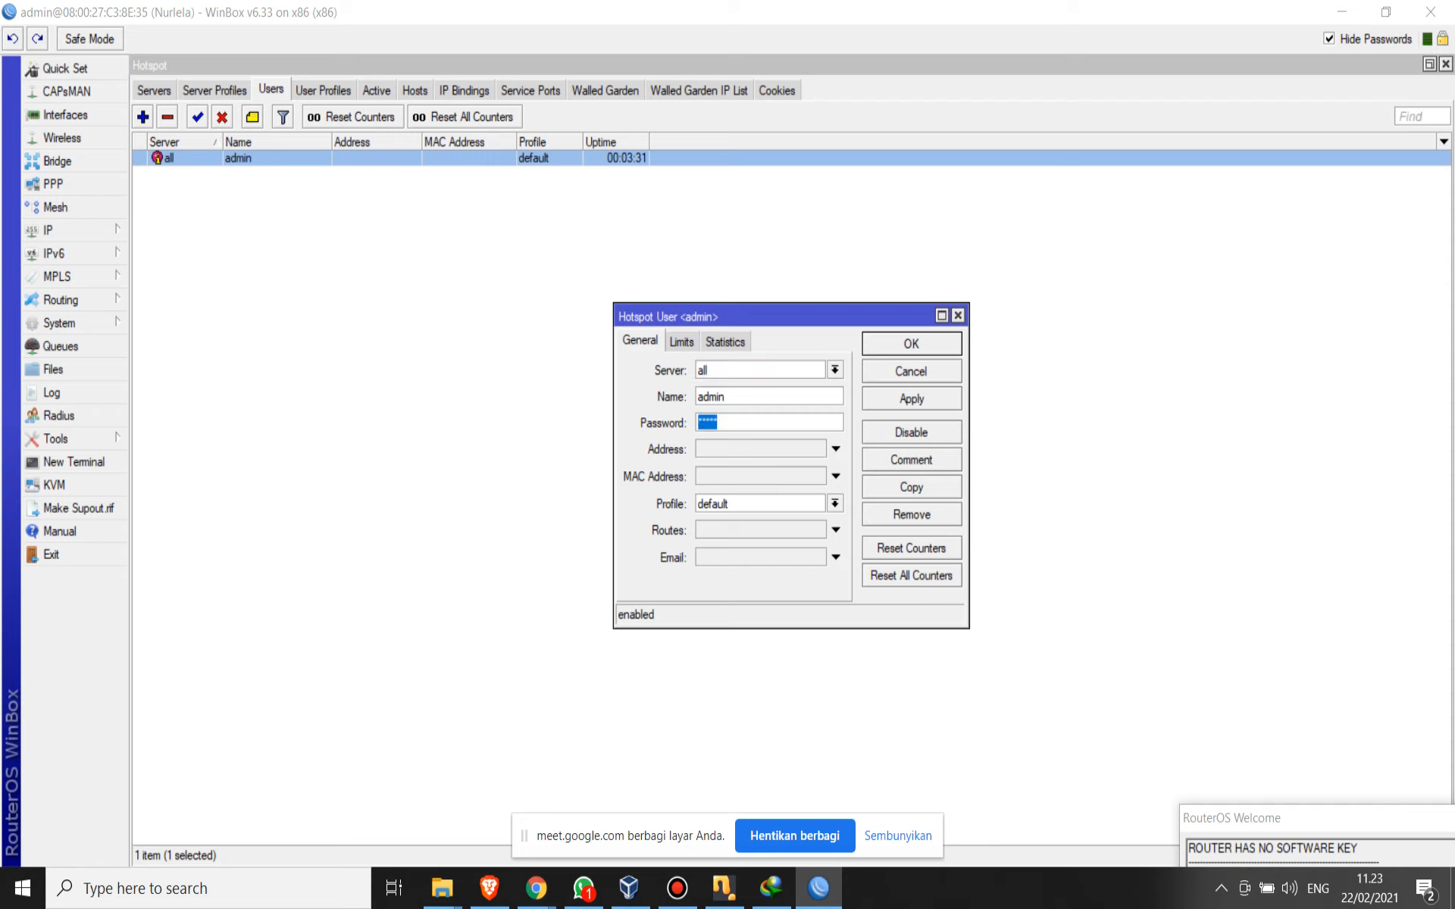
text(*********)
click(911, 371)
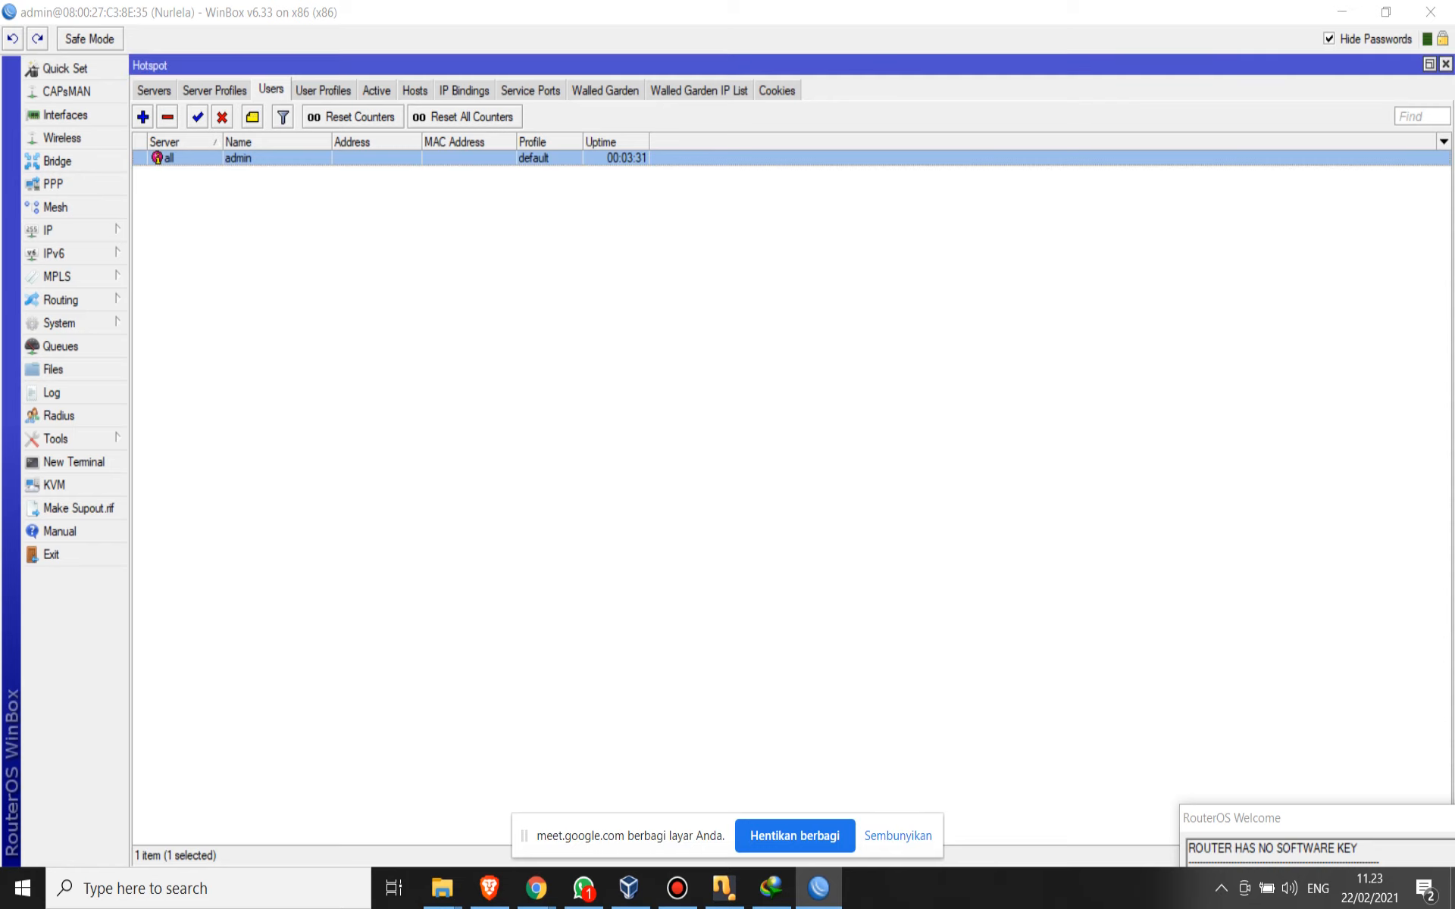
- Change the admin hotspot user's password to the new password, then apply and save it
double_click(238, 158)
double_click(720, 422)
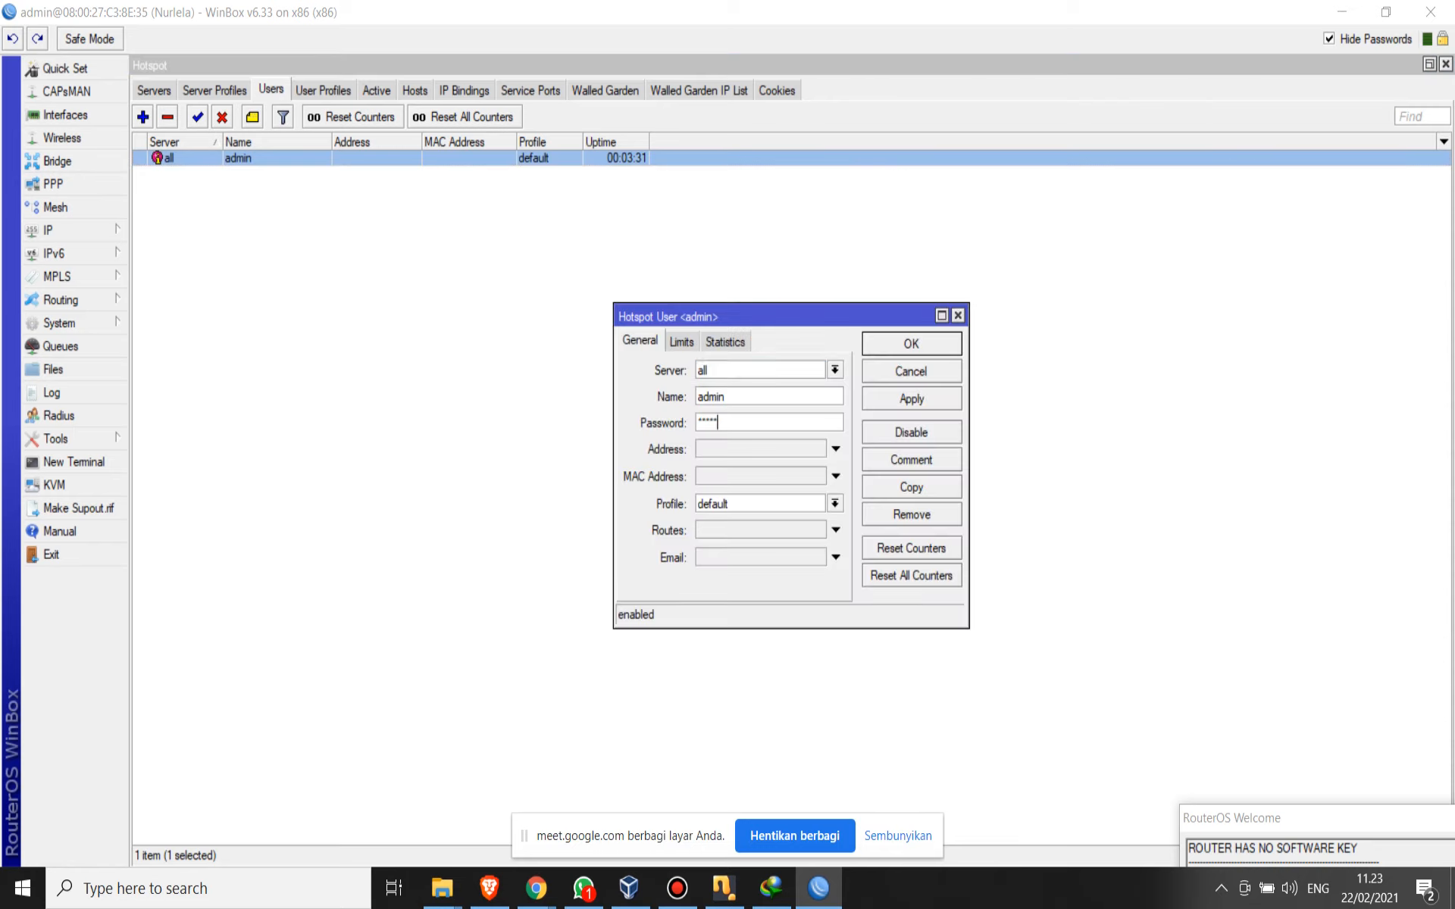
text(*********)
click(912, 399)
click(912, 344)
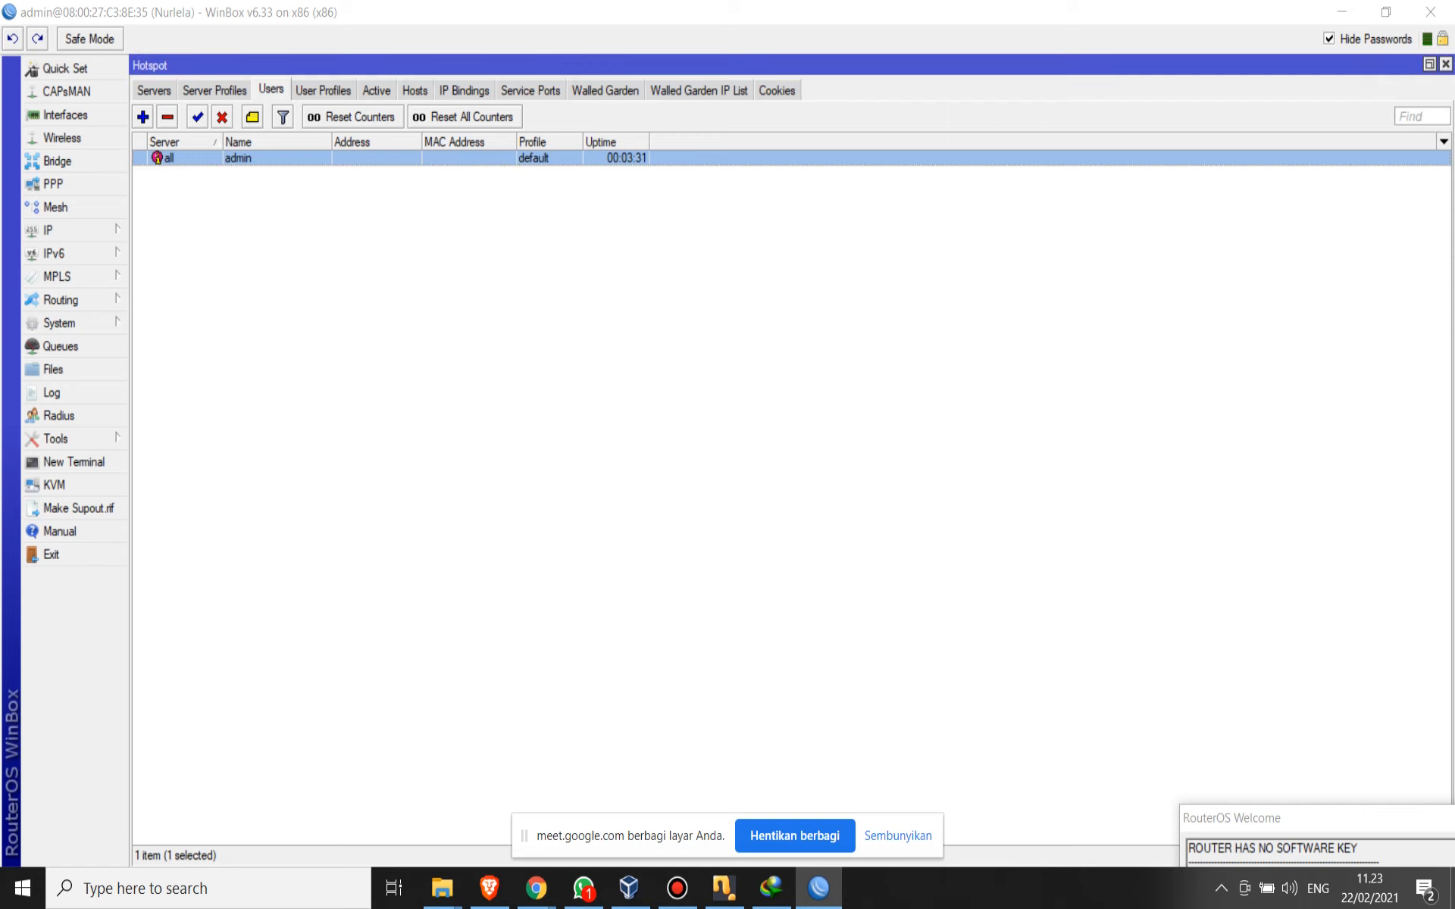
- Add a new hotspot user on all servers with the default profile, entering the user's name and password, and save it
click(143, 117)
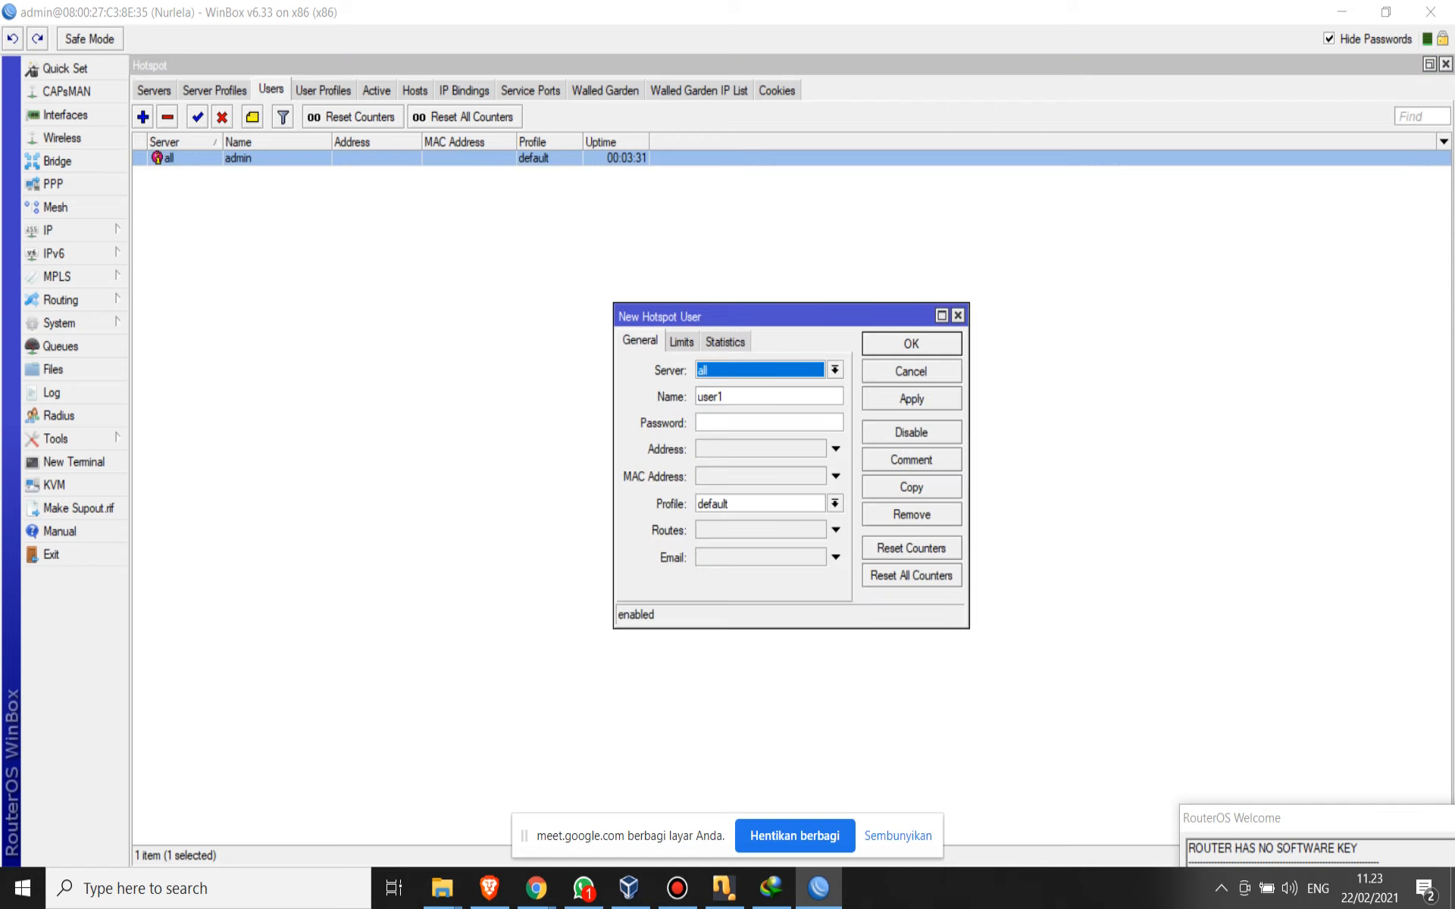
drag(746, 396, 696, 396)
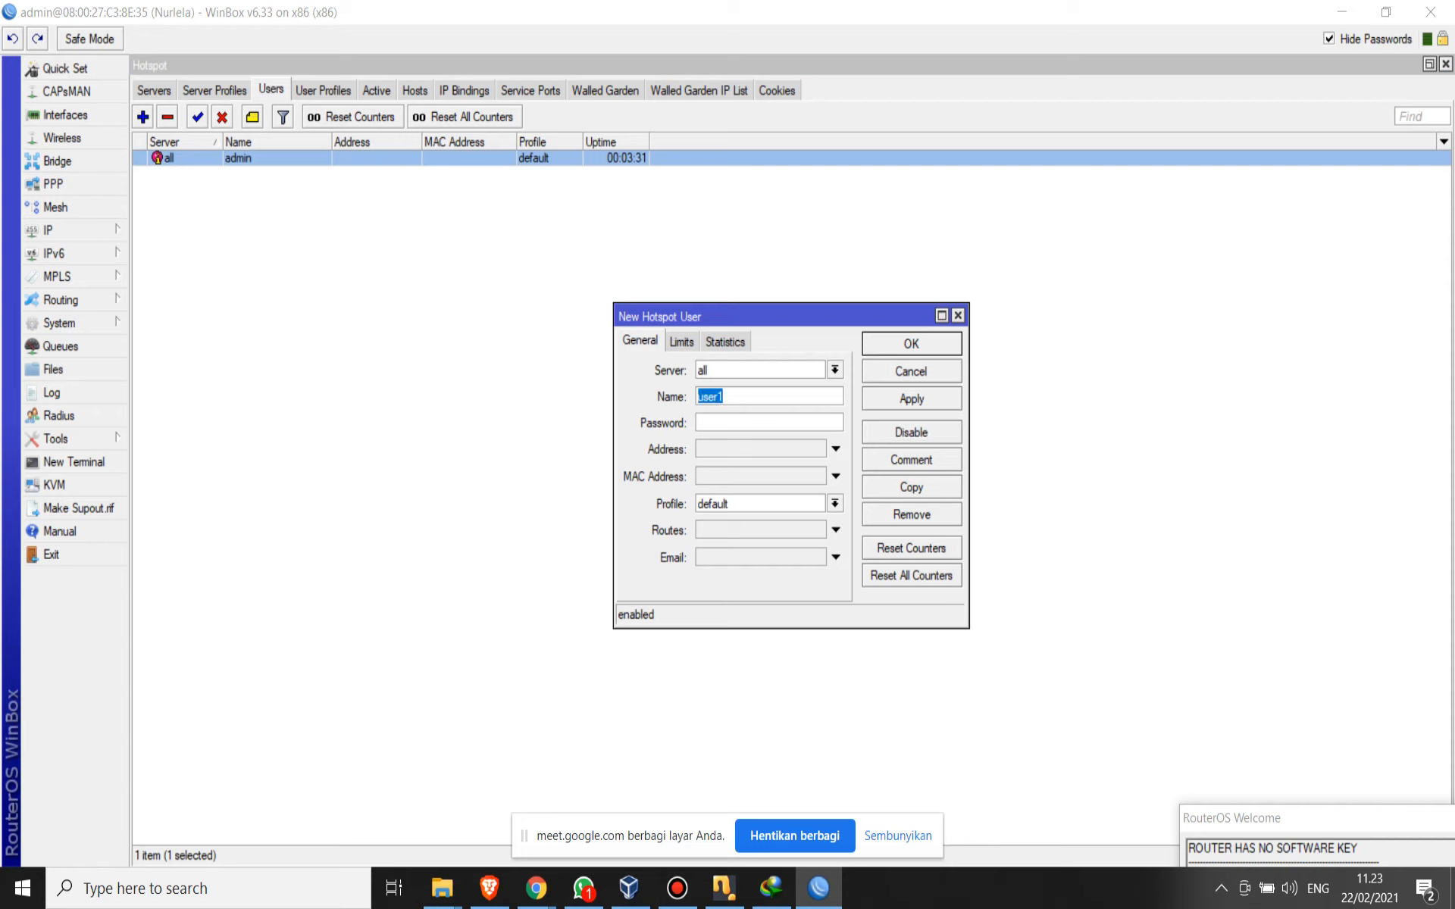
text(dwi)
key(Tab)
text(*****)
click(912, 398)
click(912, 344)
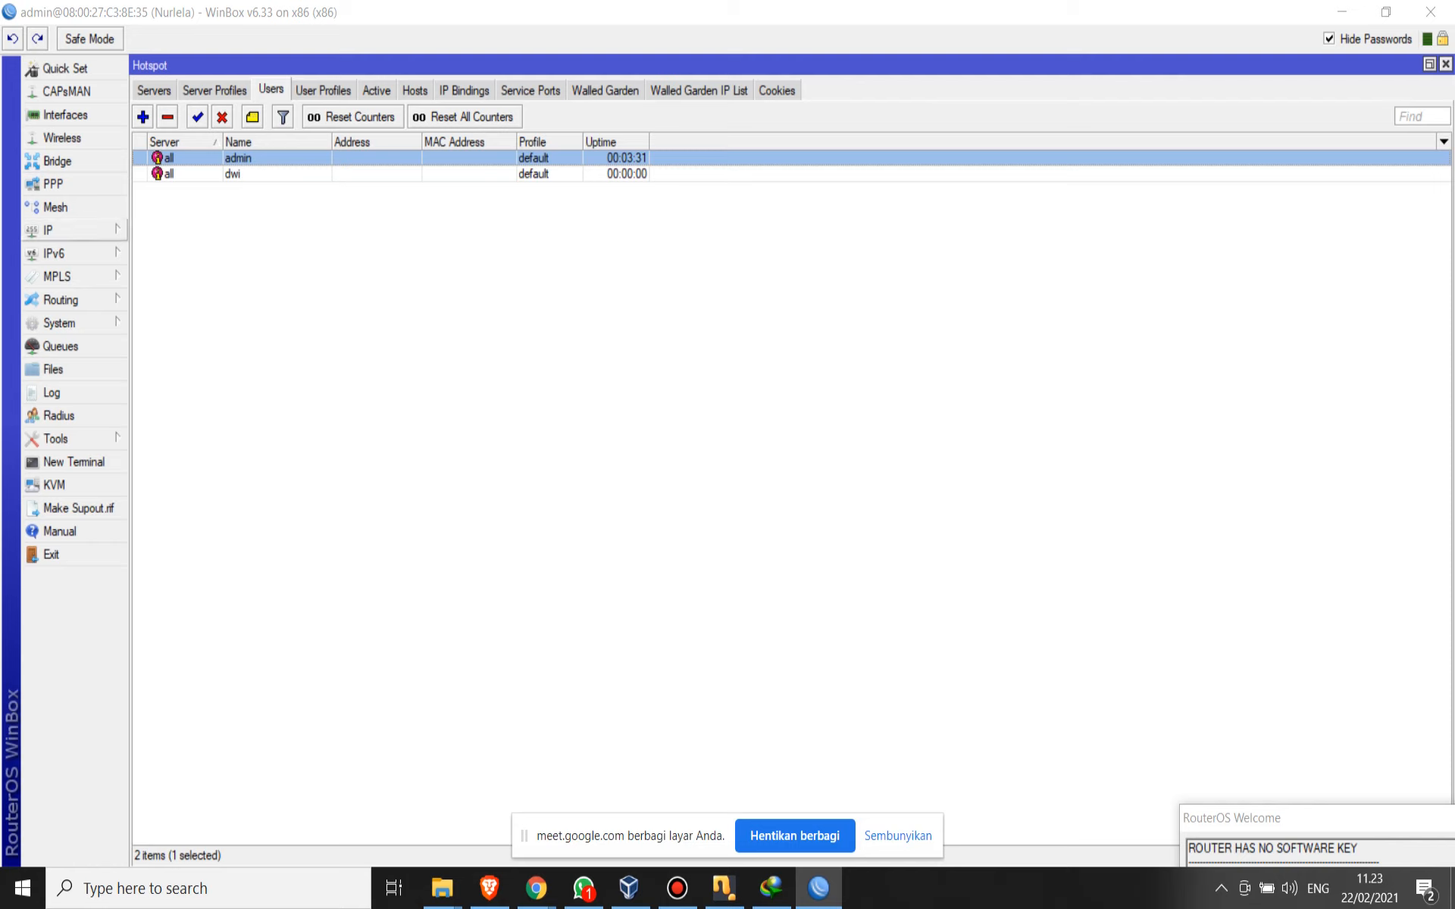
- Review the hotspot user entries and compare them with the hotspot servers and server profiles lists
click(233, 174)
click(238, 158)
click(233, 175)
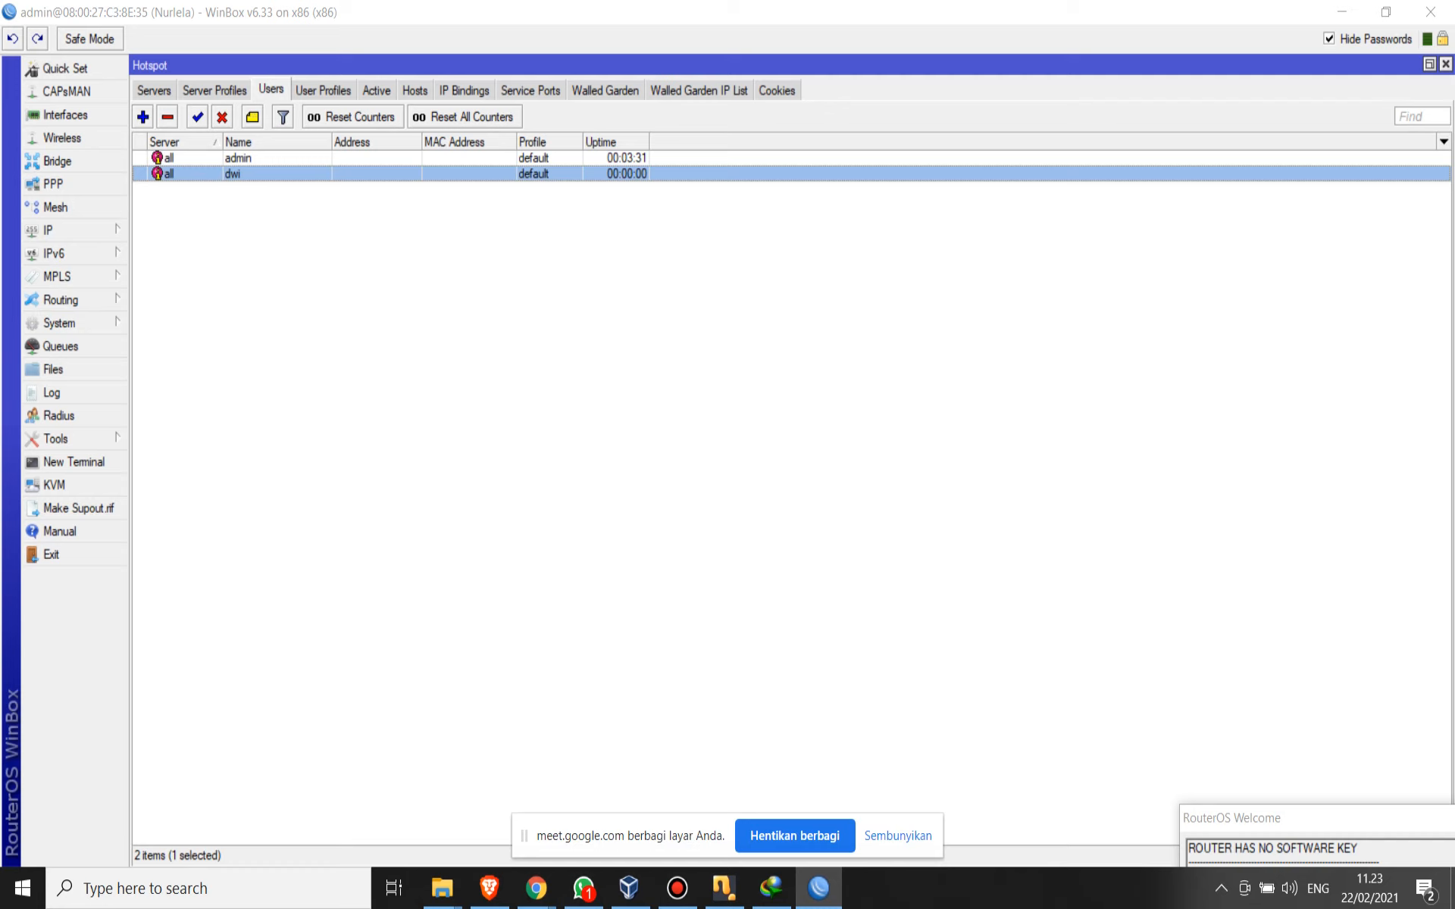
click(154, 91)
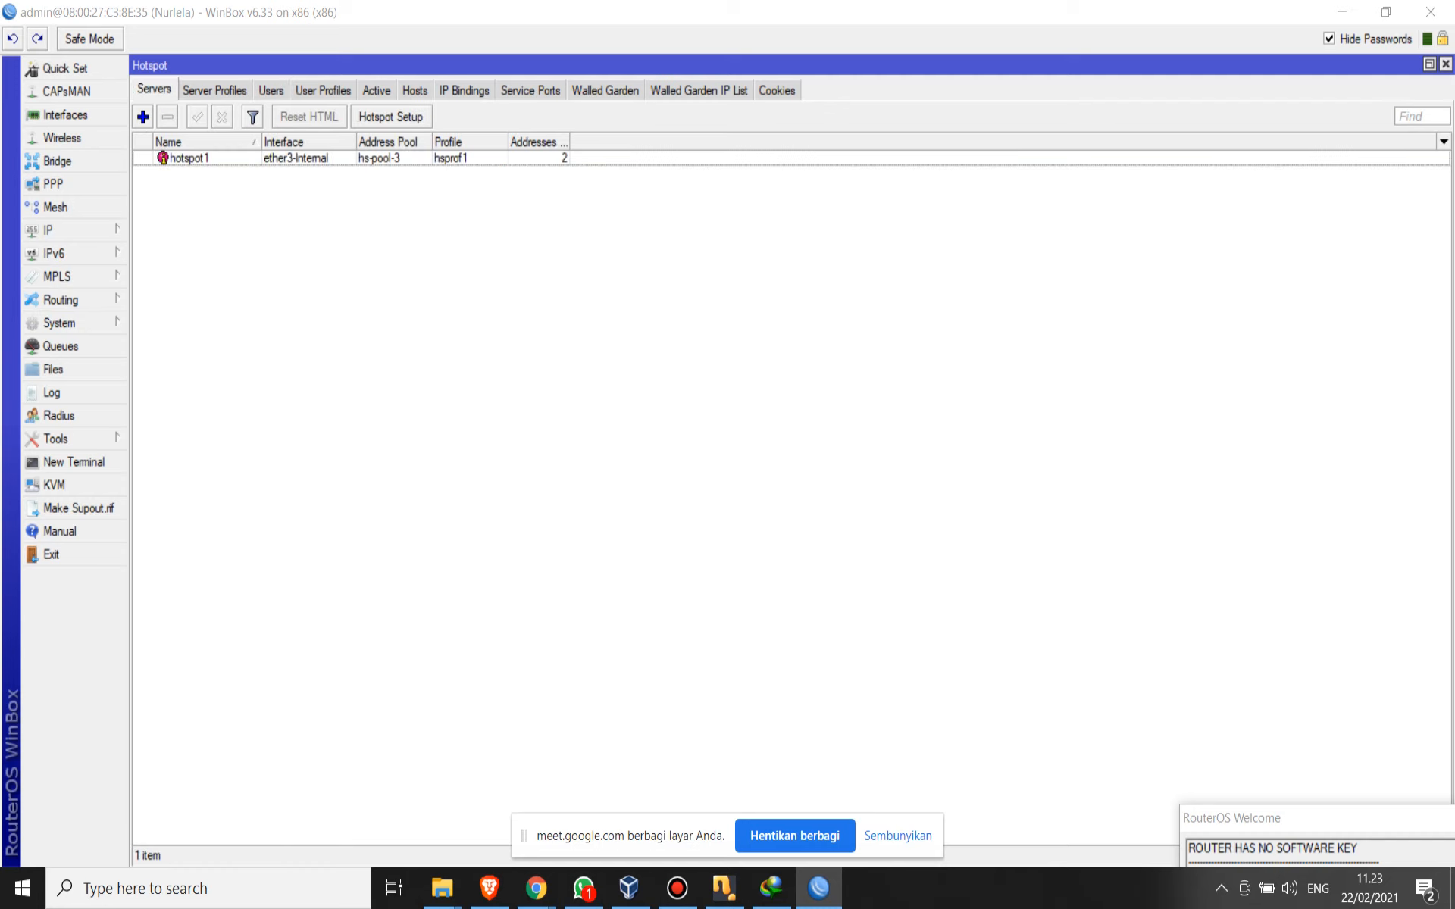
click(214, 91)
click(154, 90)
click(270, 89)
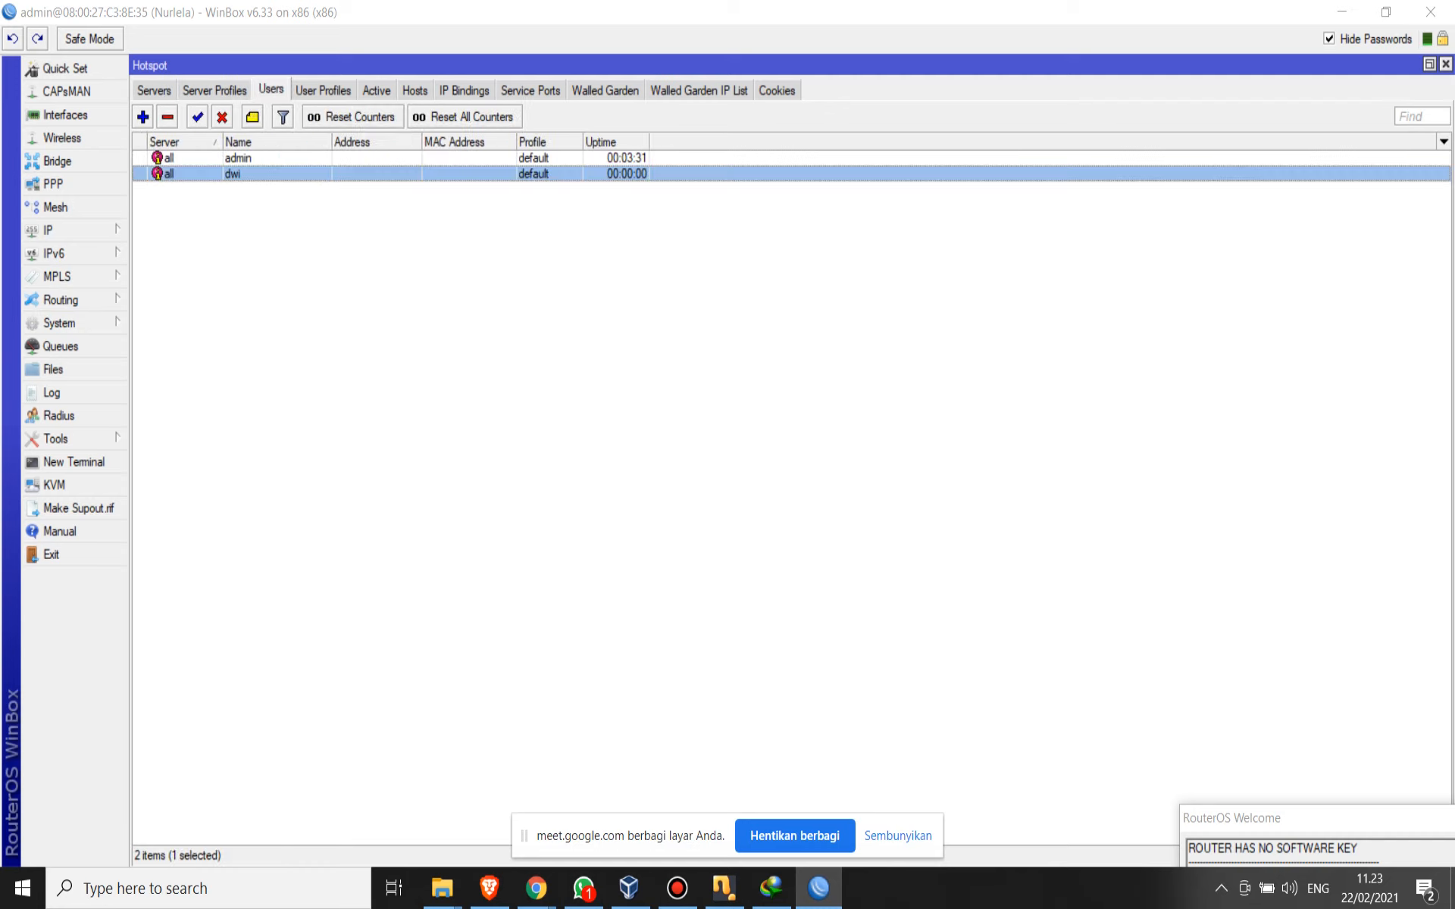
click(154, 90)
click(271, 91)
- Open the Queue List and examine the general, advanced and statistics settings of the hs-<hotspot1> simple queue
click(60, 345)
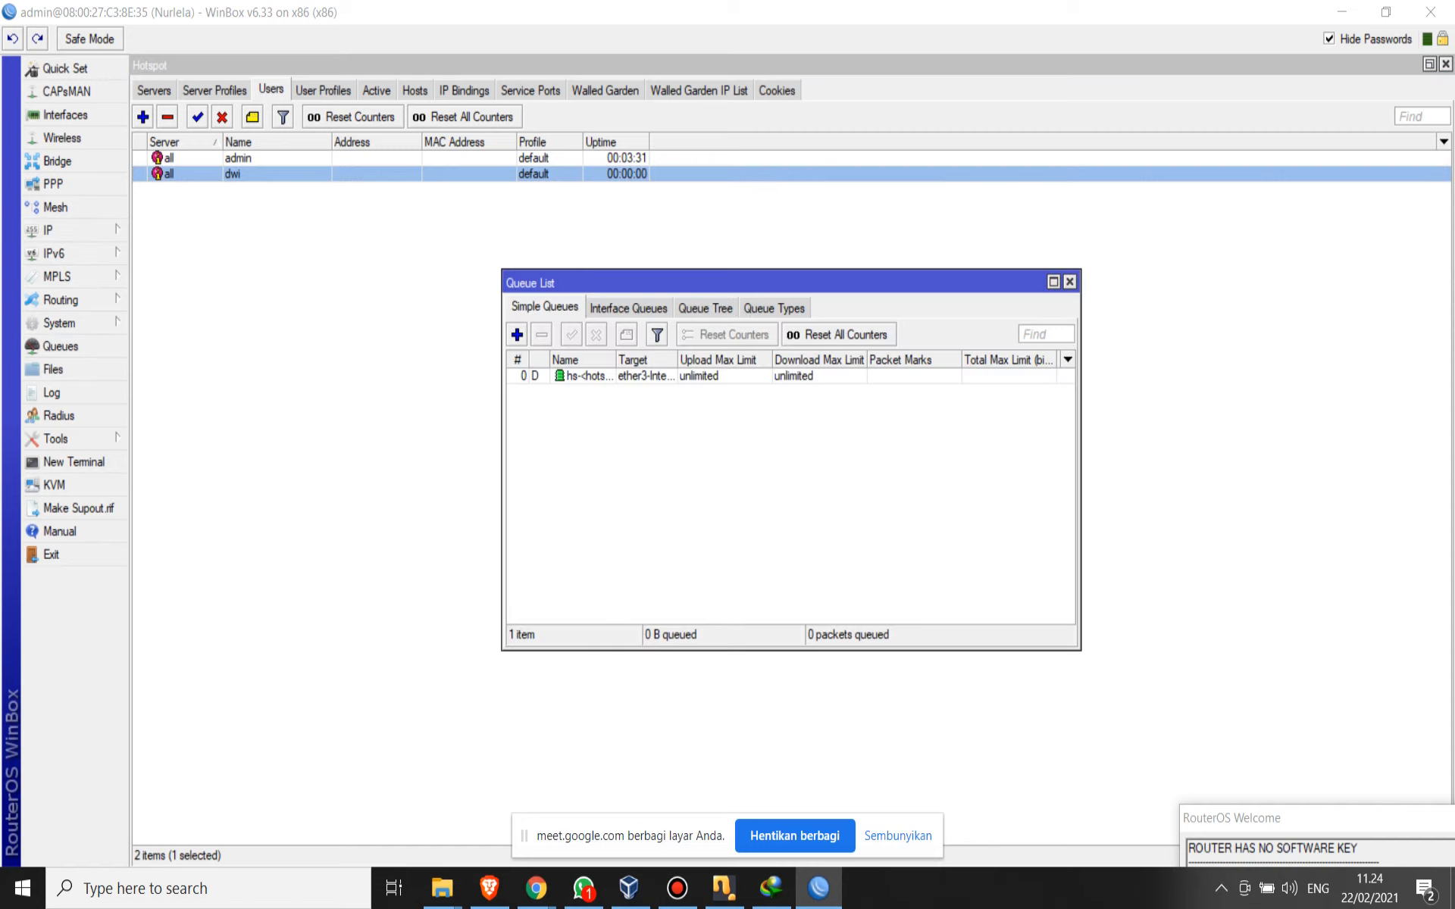
click(645, 376)
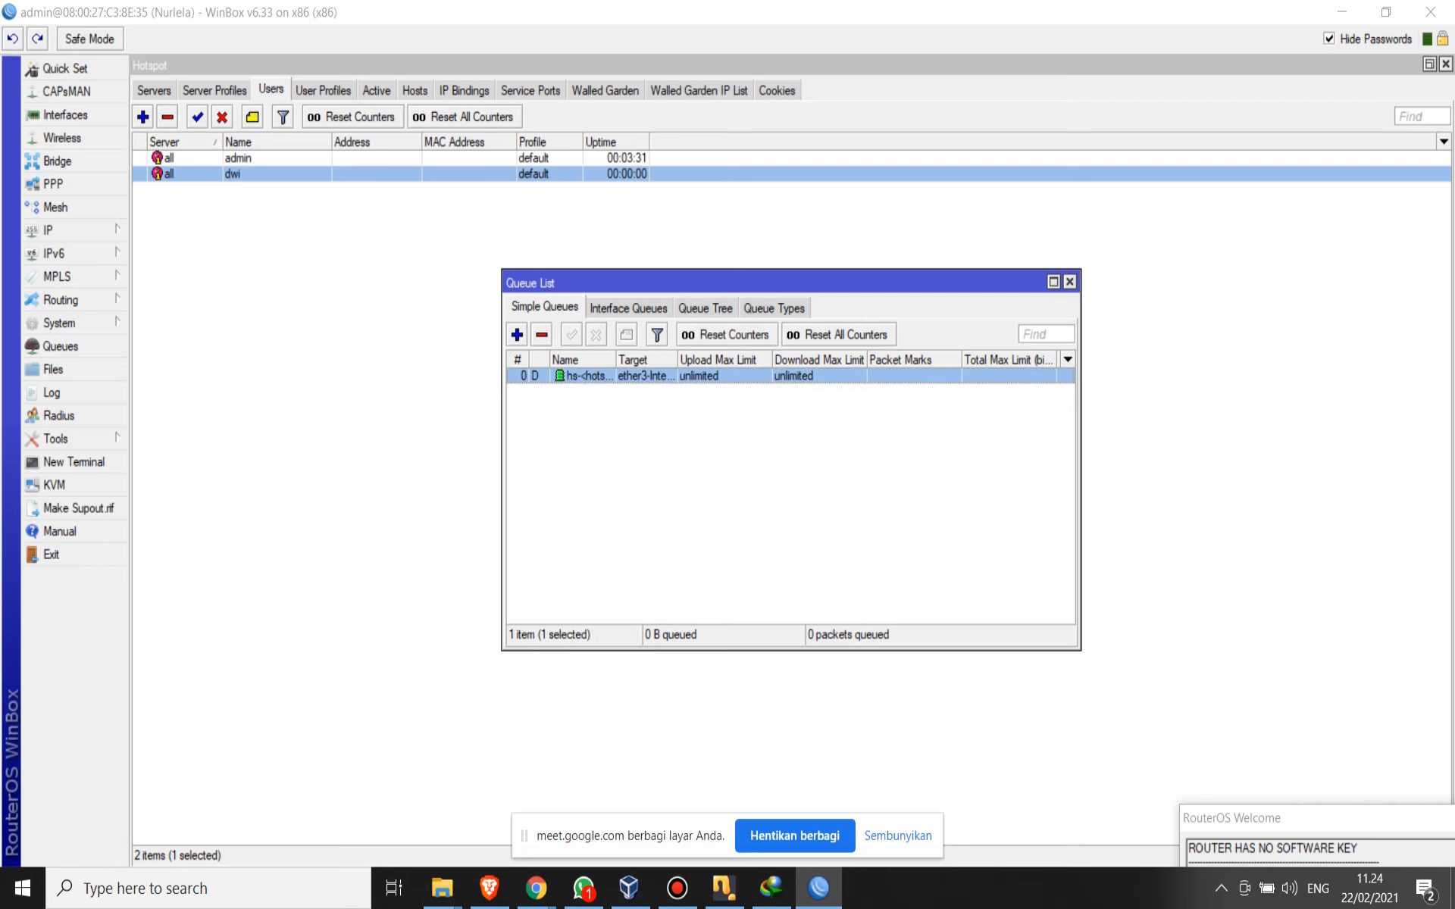
double_click(646, 375)
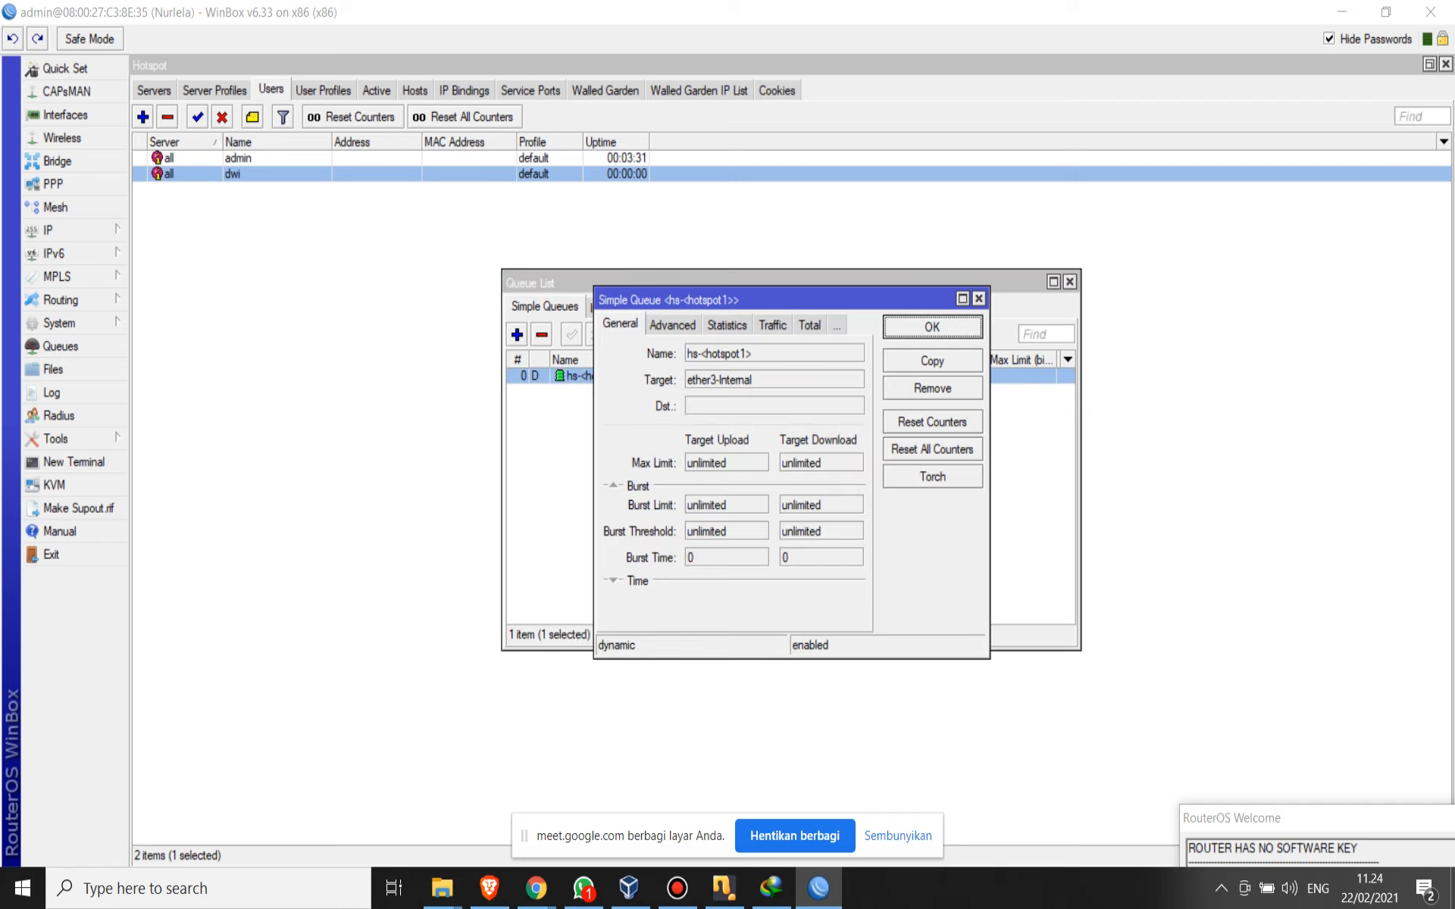
key(Return)
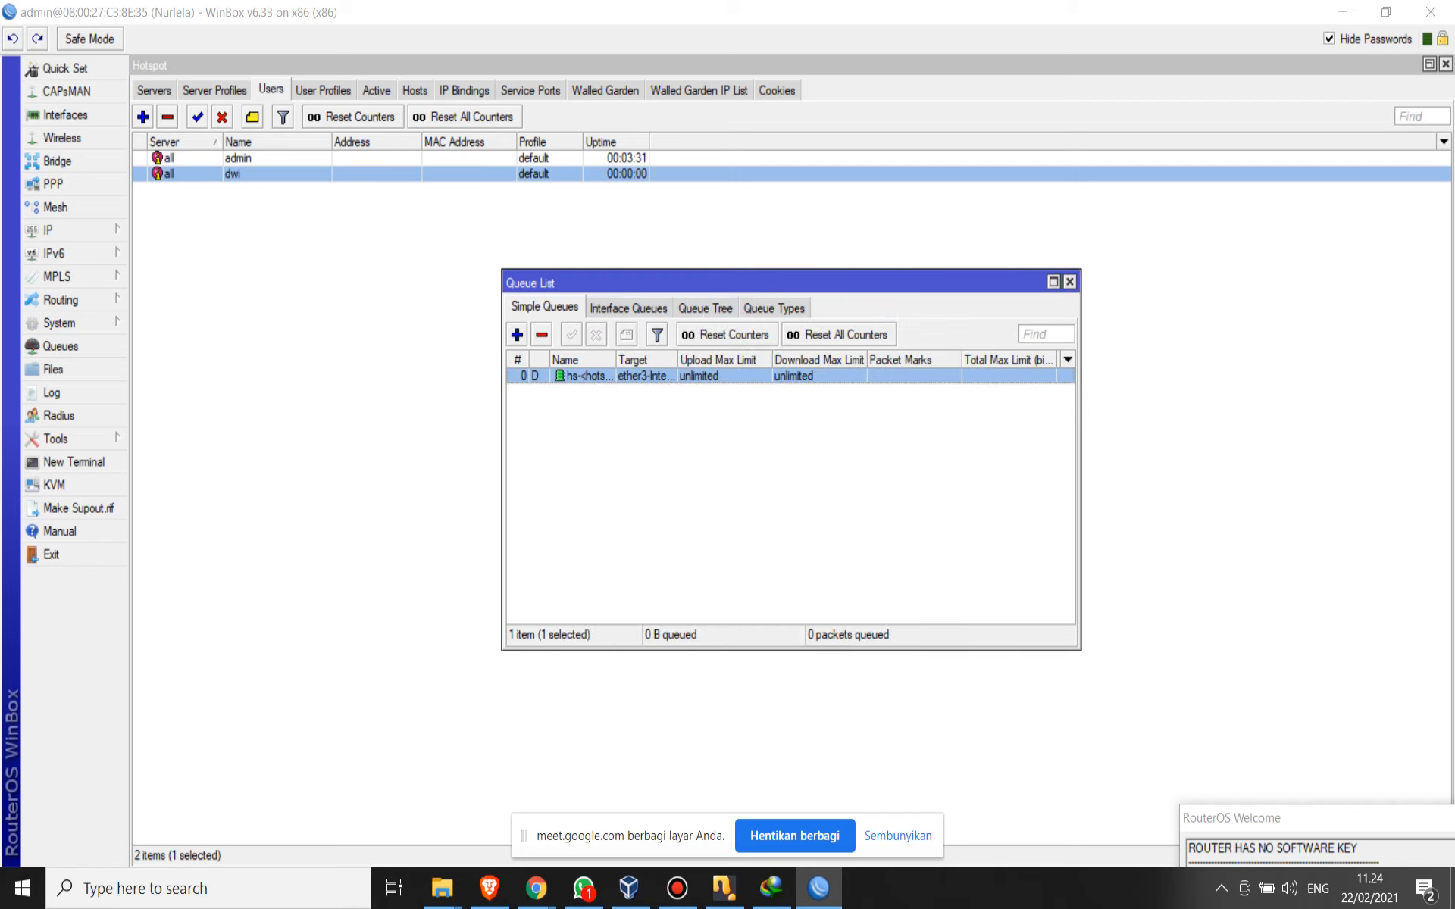
double_click(645, 376)
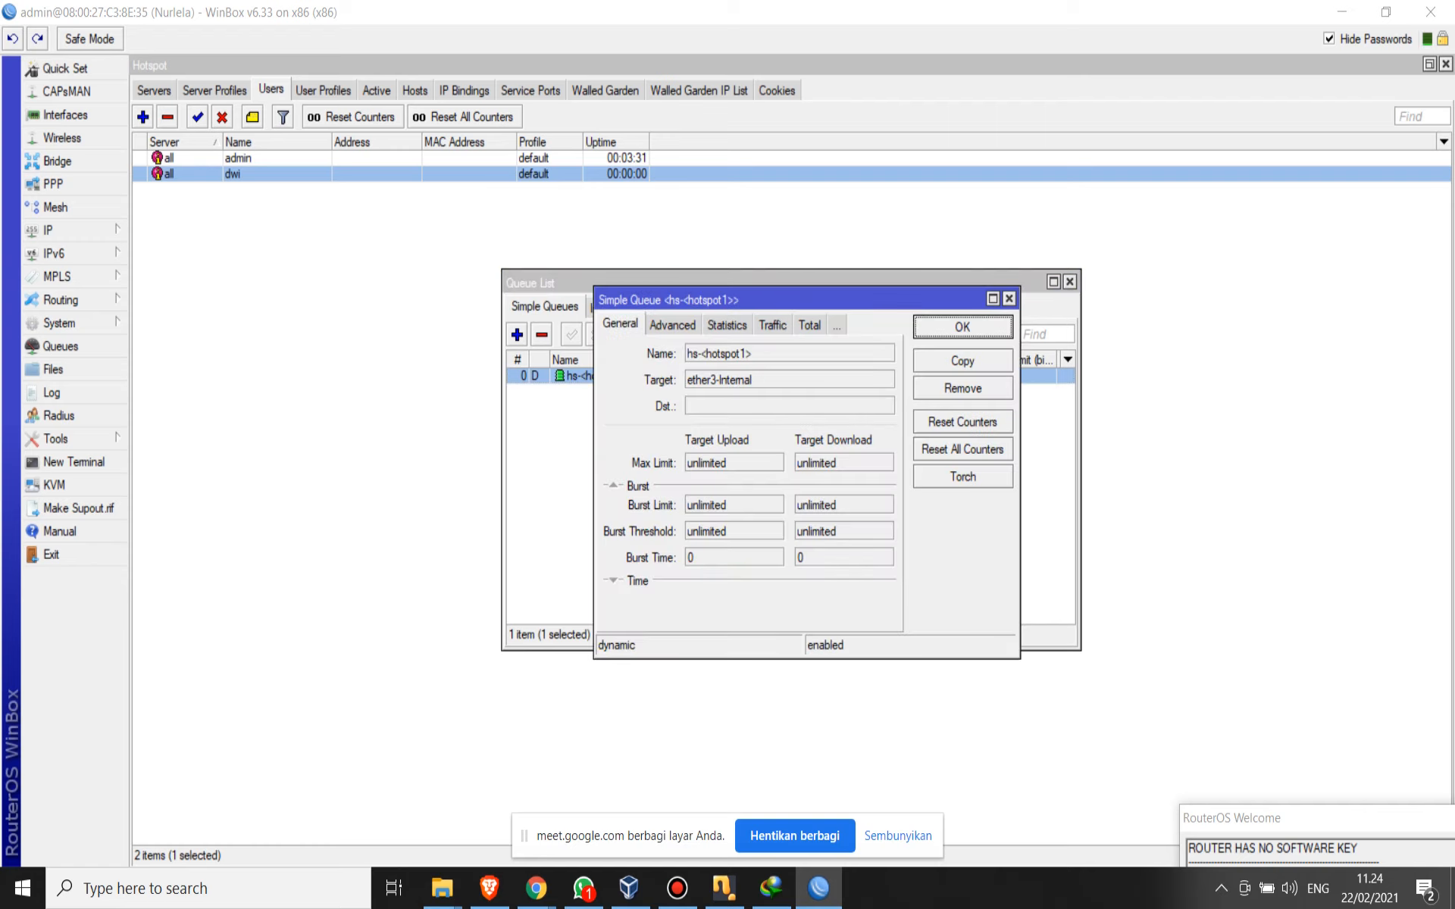
click(672, 325)
click(620, 325)
click(686, 325)
click(726, 325)
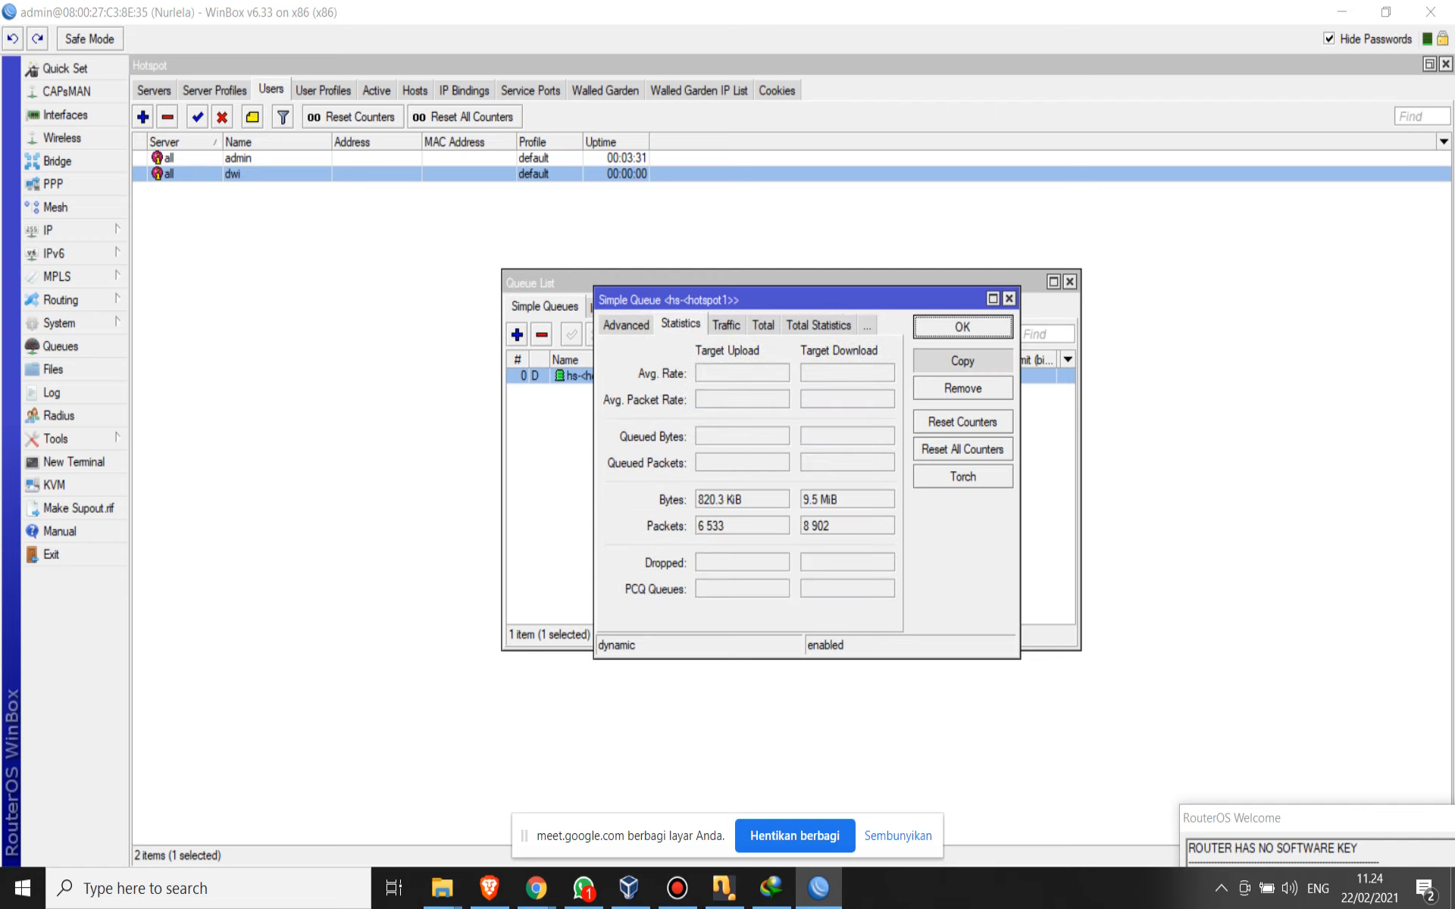
- Start a copy of the hs-<hotspot1> queue, cancel it, and close the queue details and Queue List
click(962, 361)
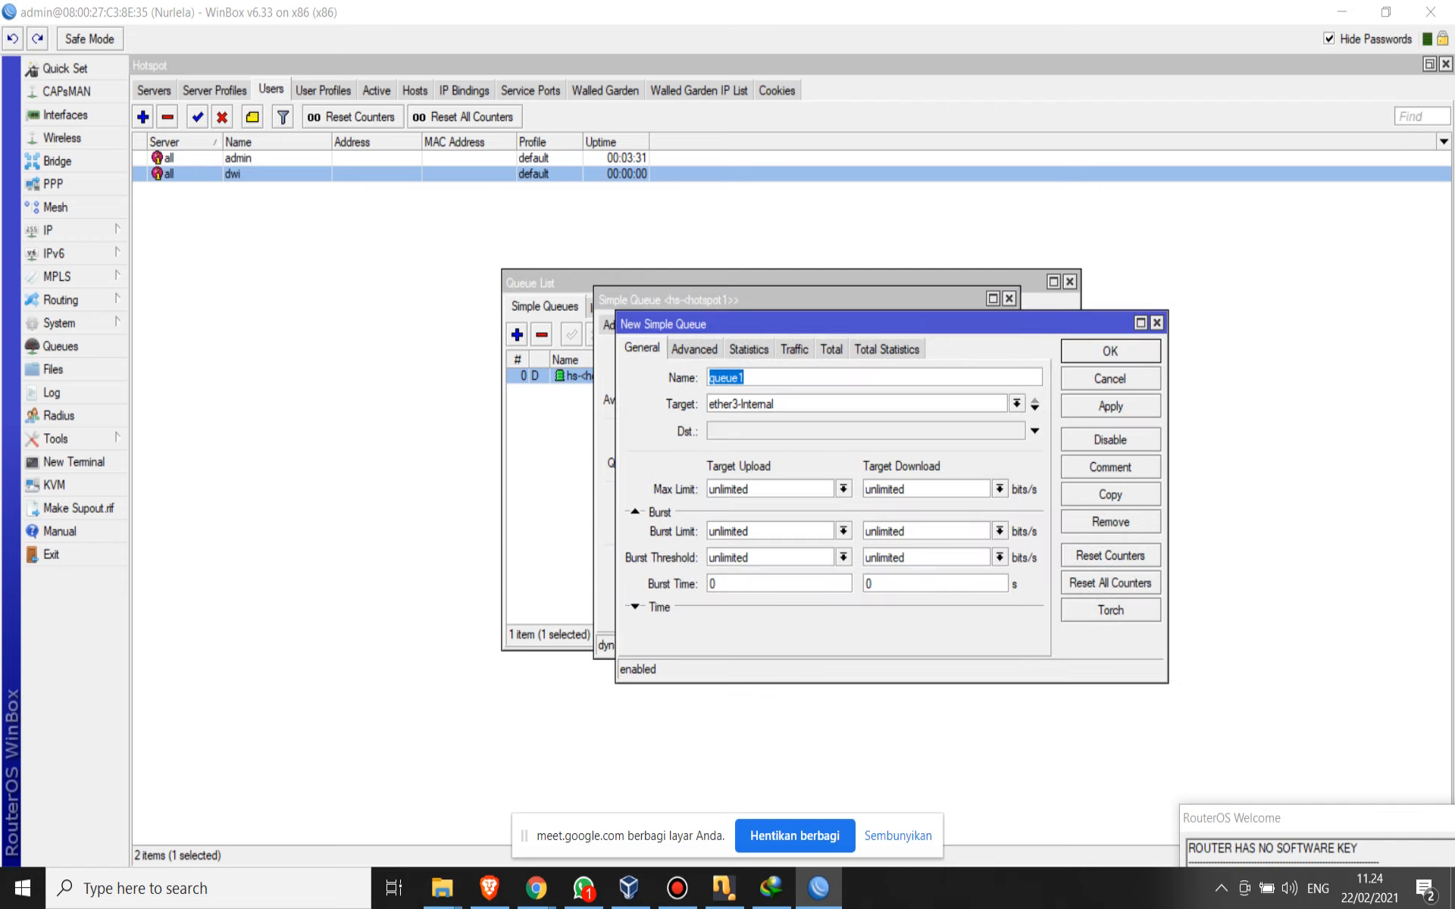
click(1109, 378)
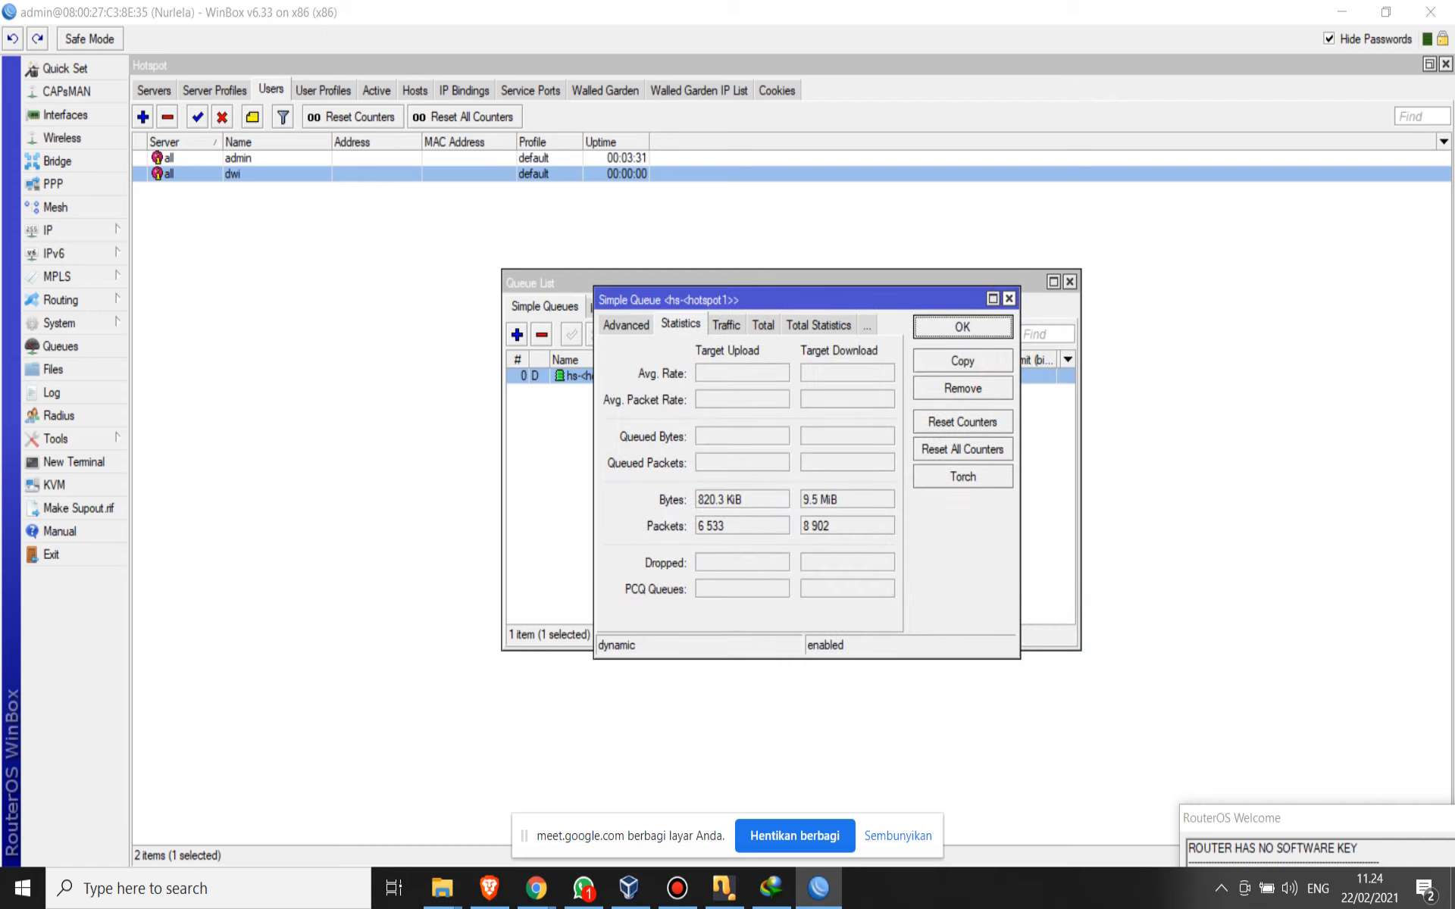
click(1008, 299)
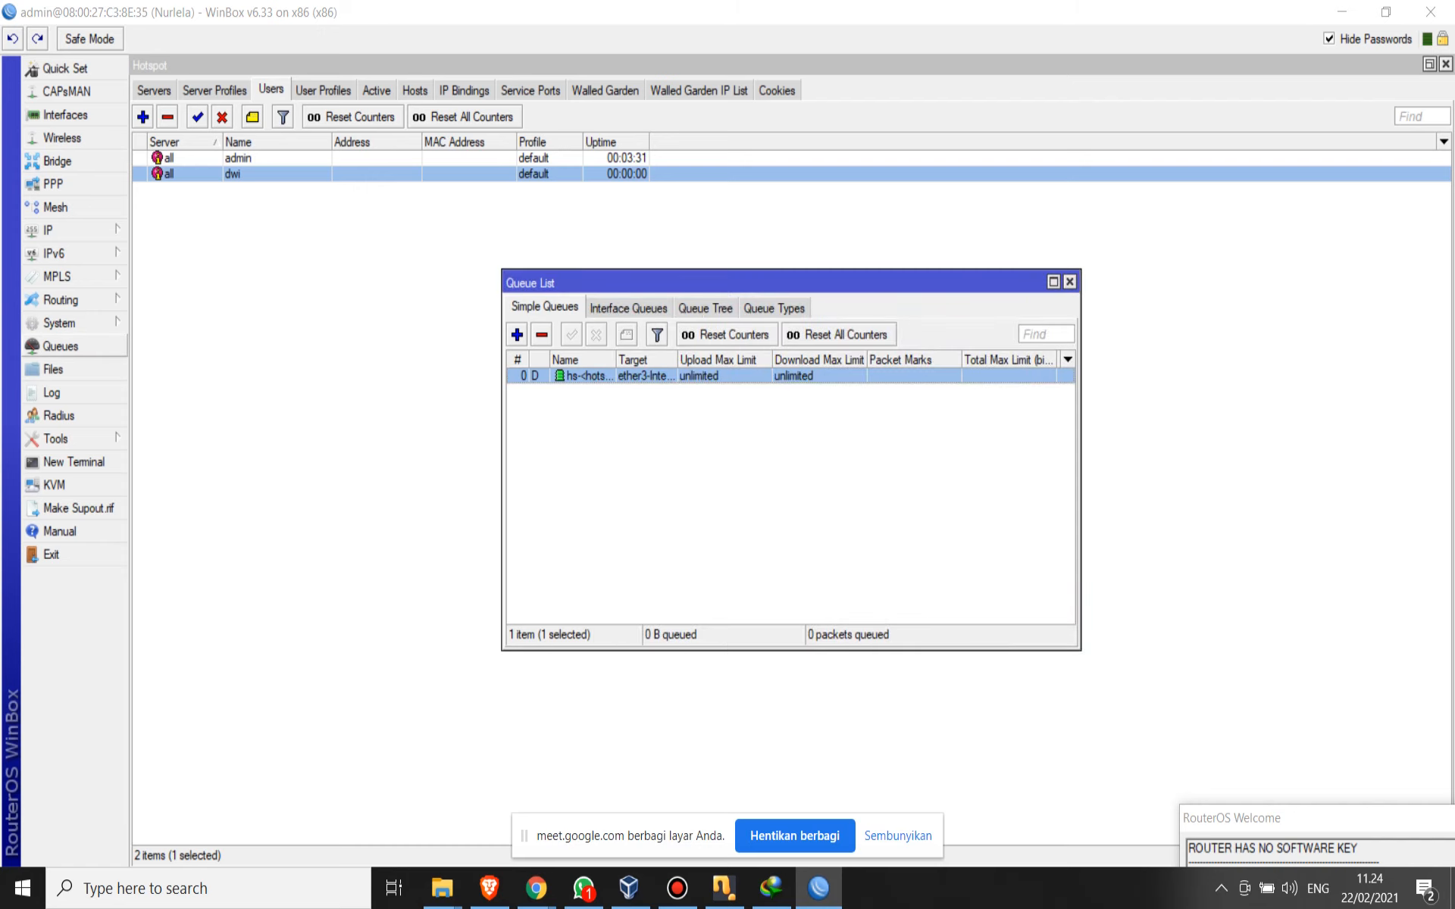
click(75, 346)
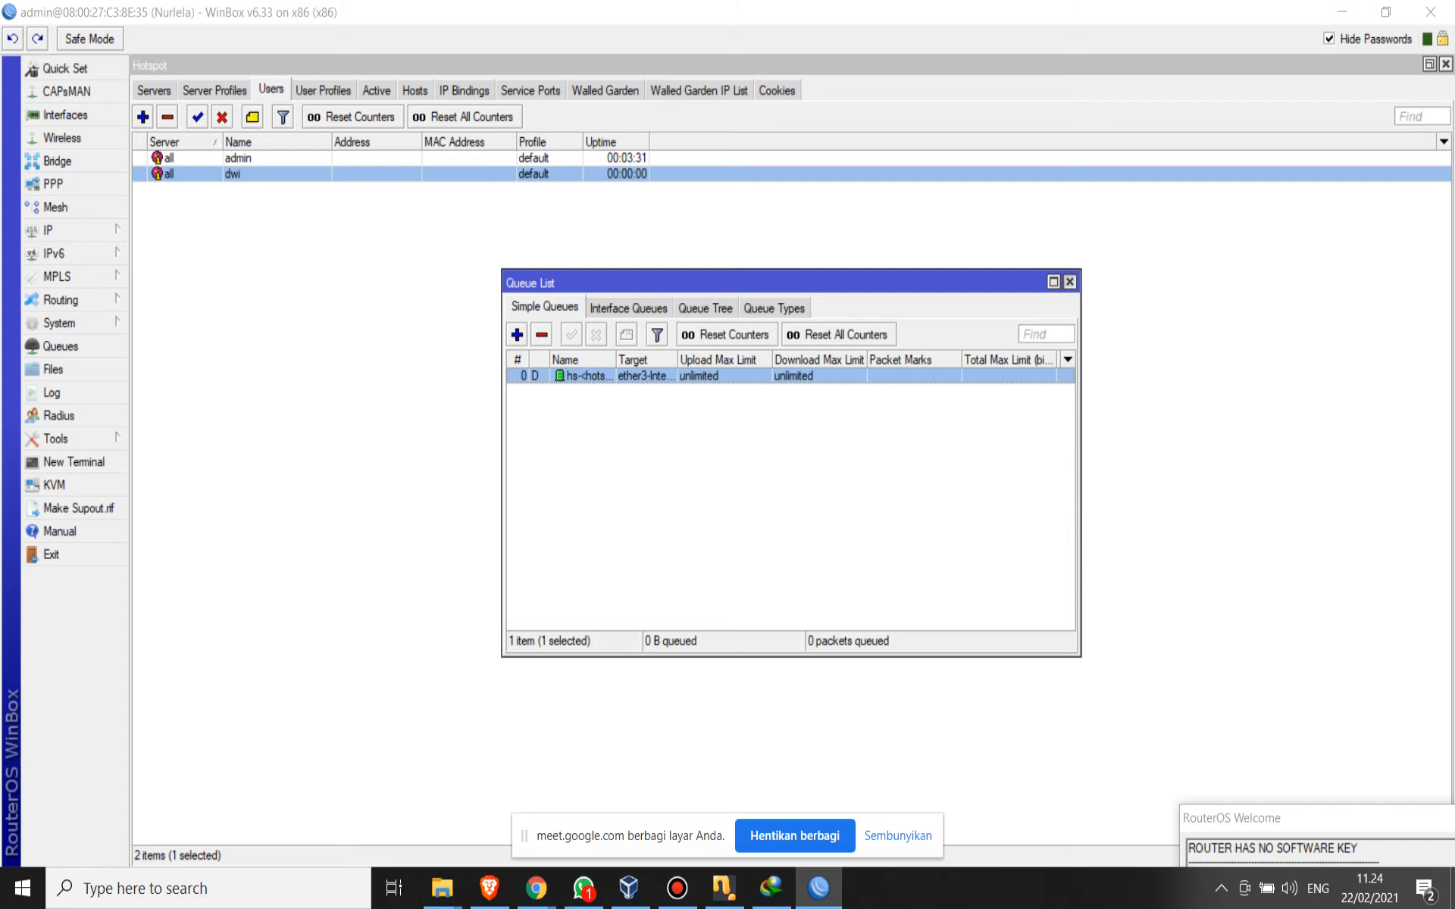
click(1069, 281)
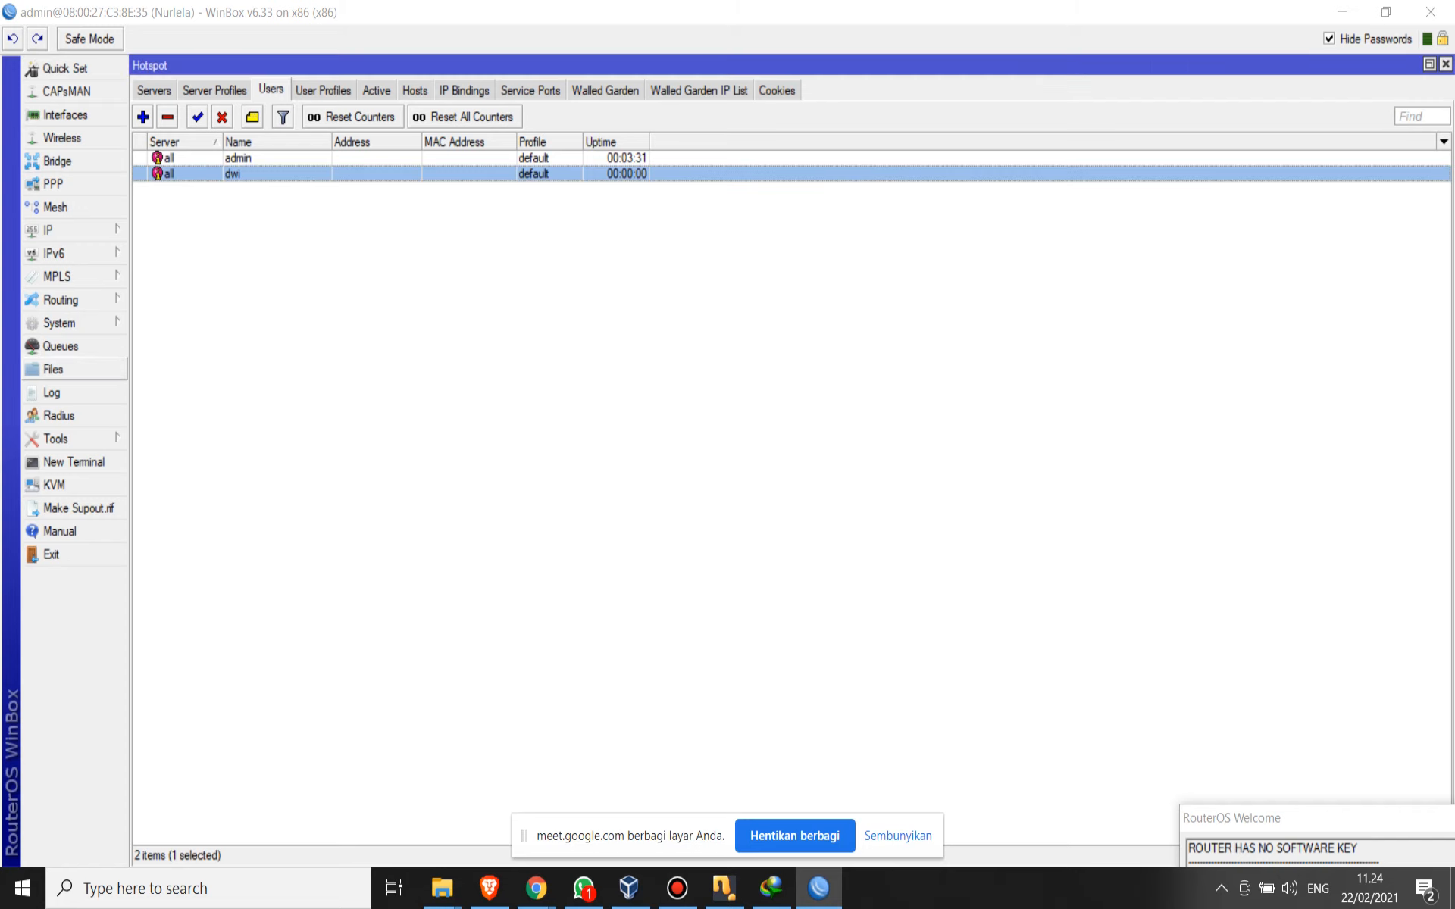
- View the Interface List, Wireless Tables, Bridge window and IP options, and return to the hotspot users list
click(65, 114)
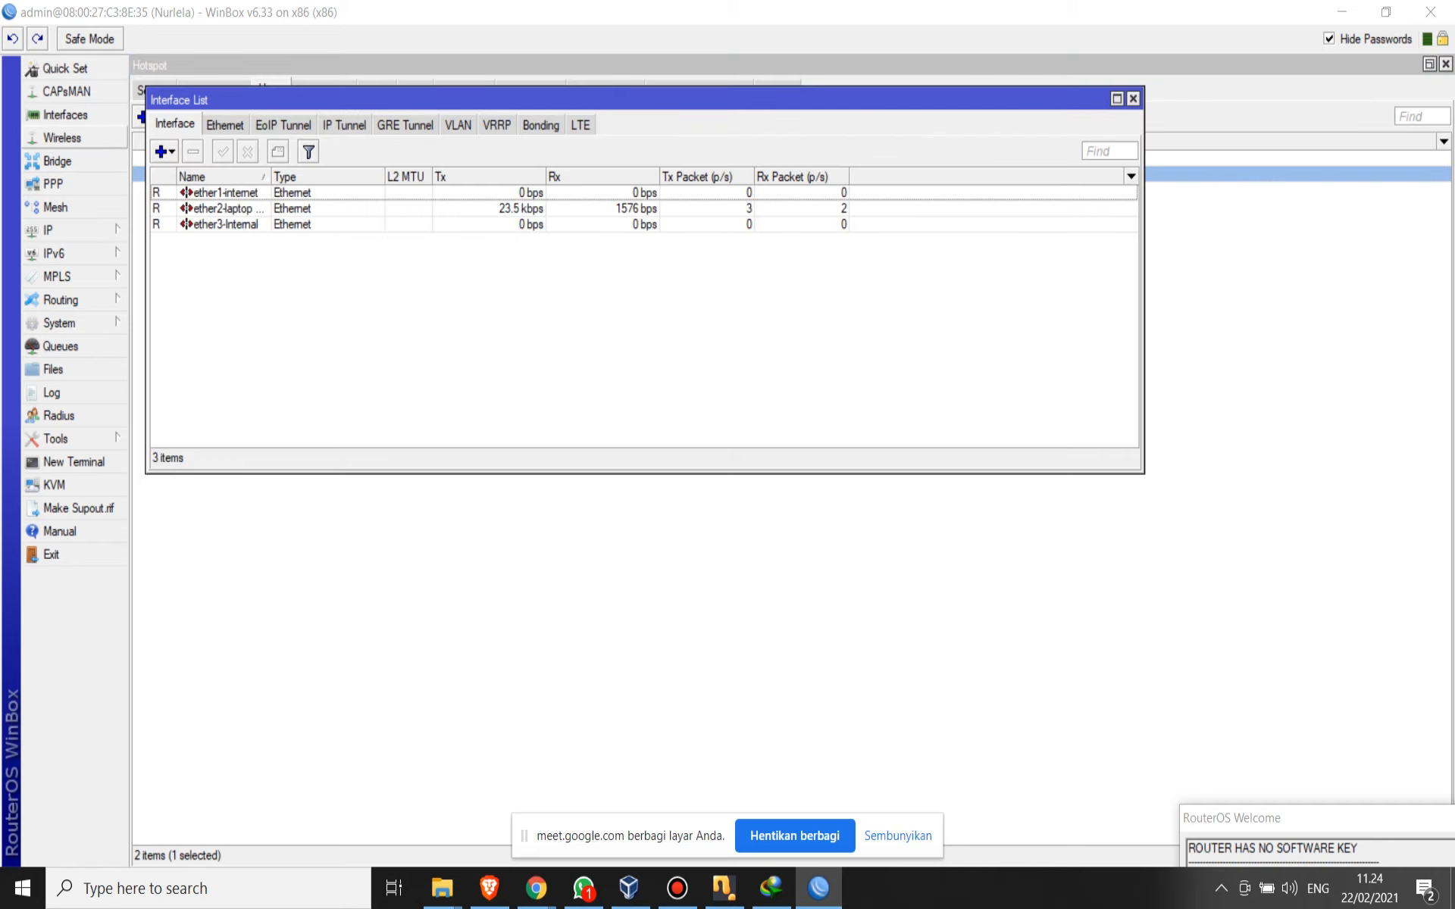
click(65, 137)
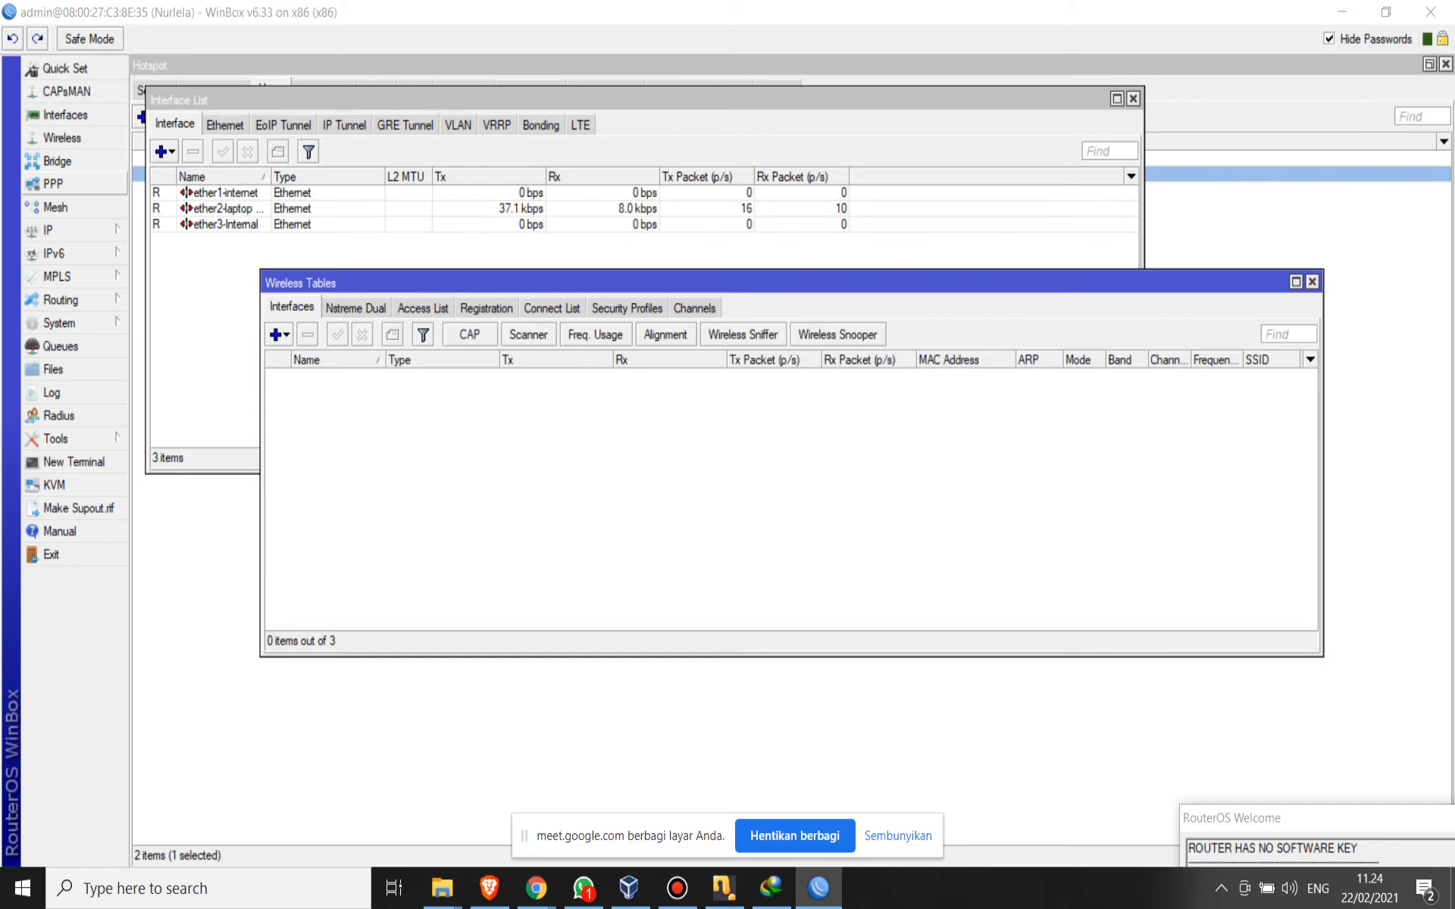
click(58, 160)
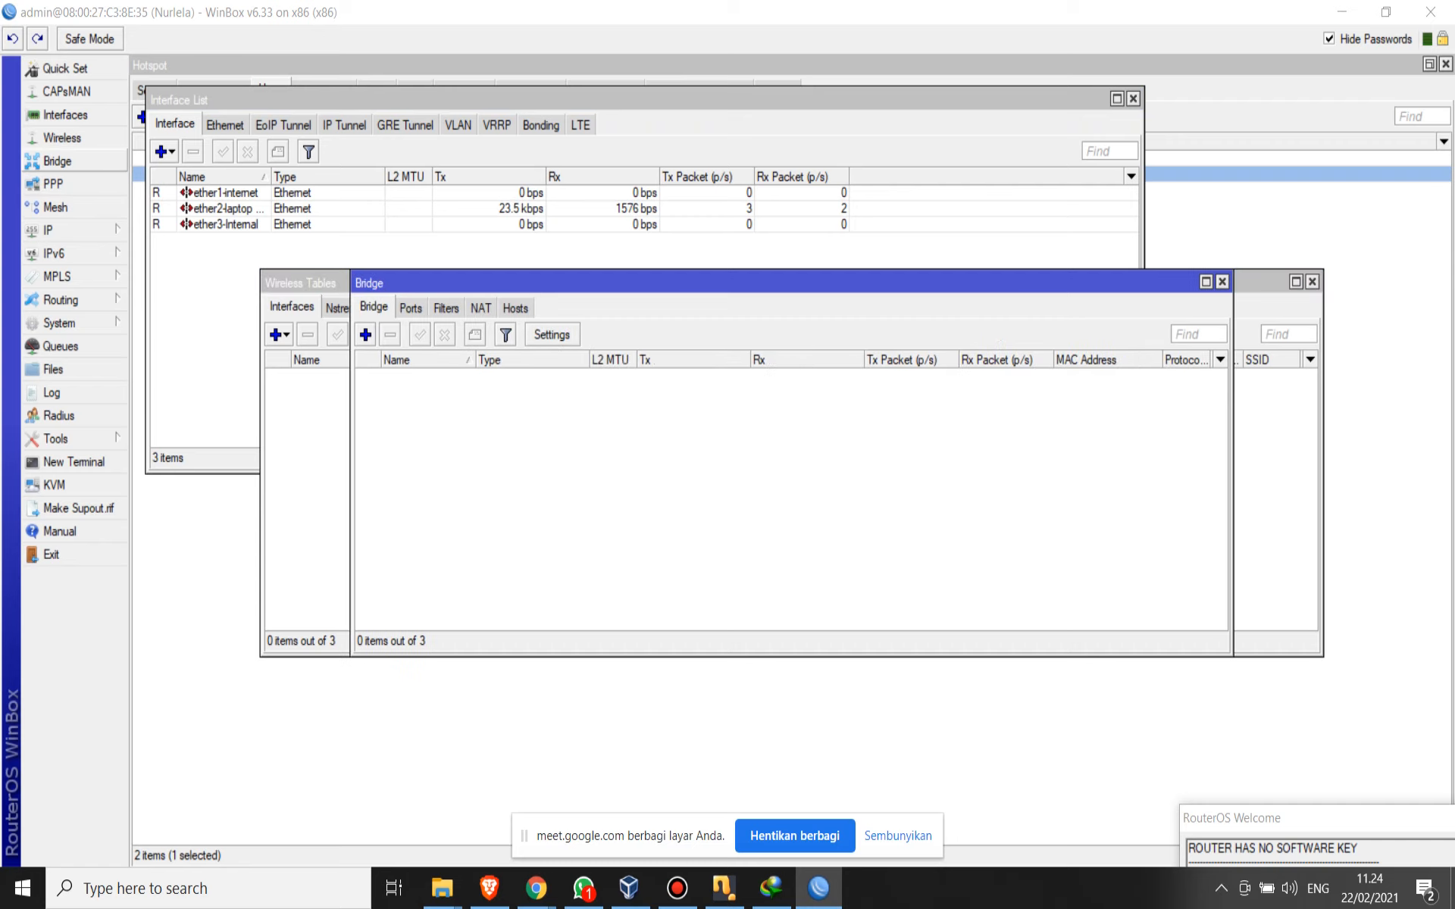
click(61, 230)
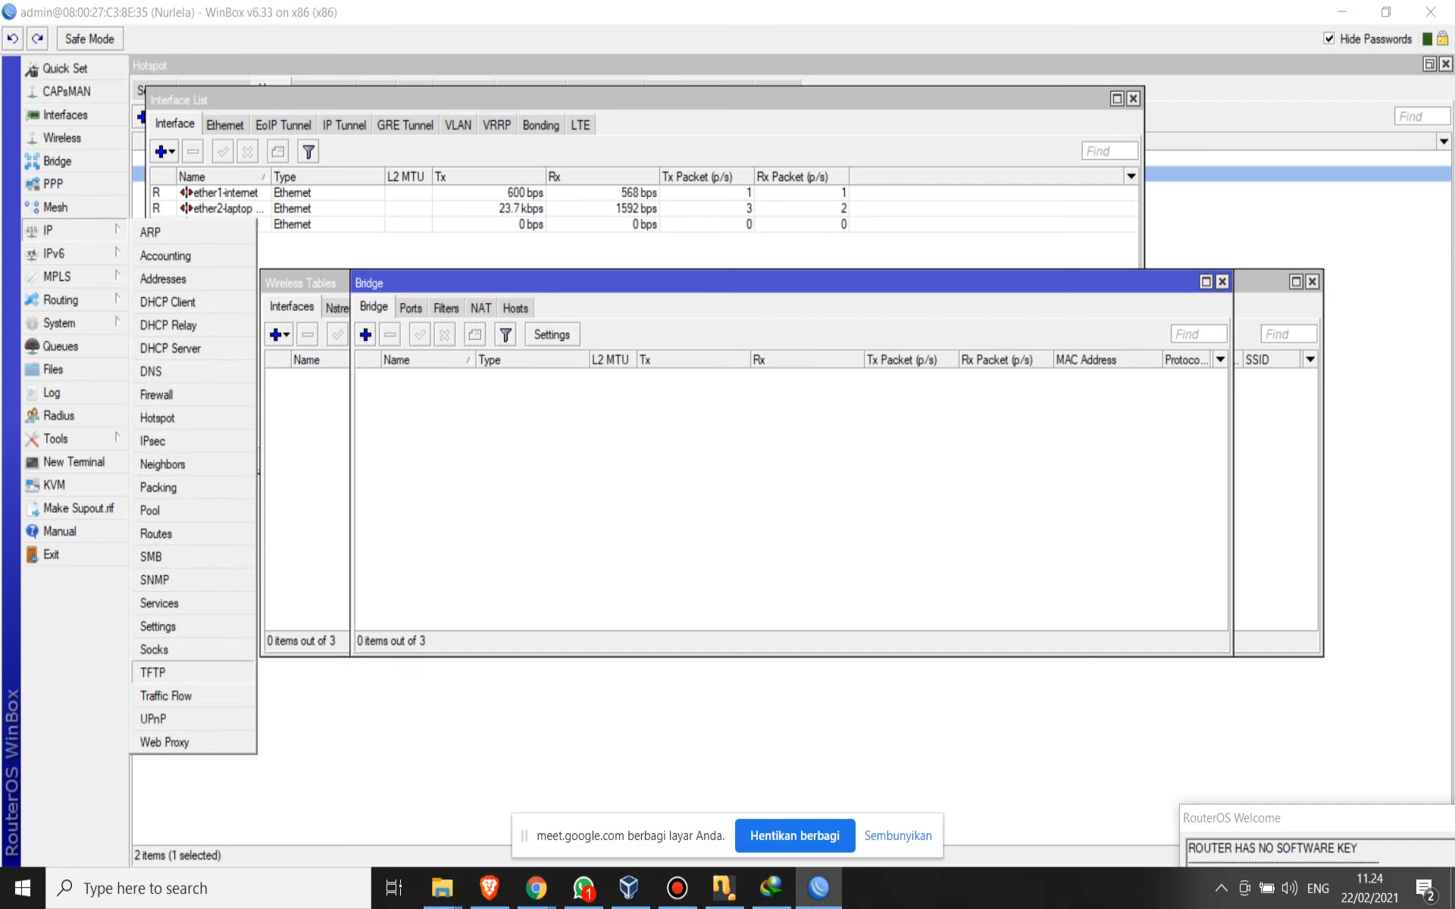
click(318, 727)
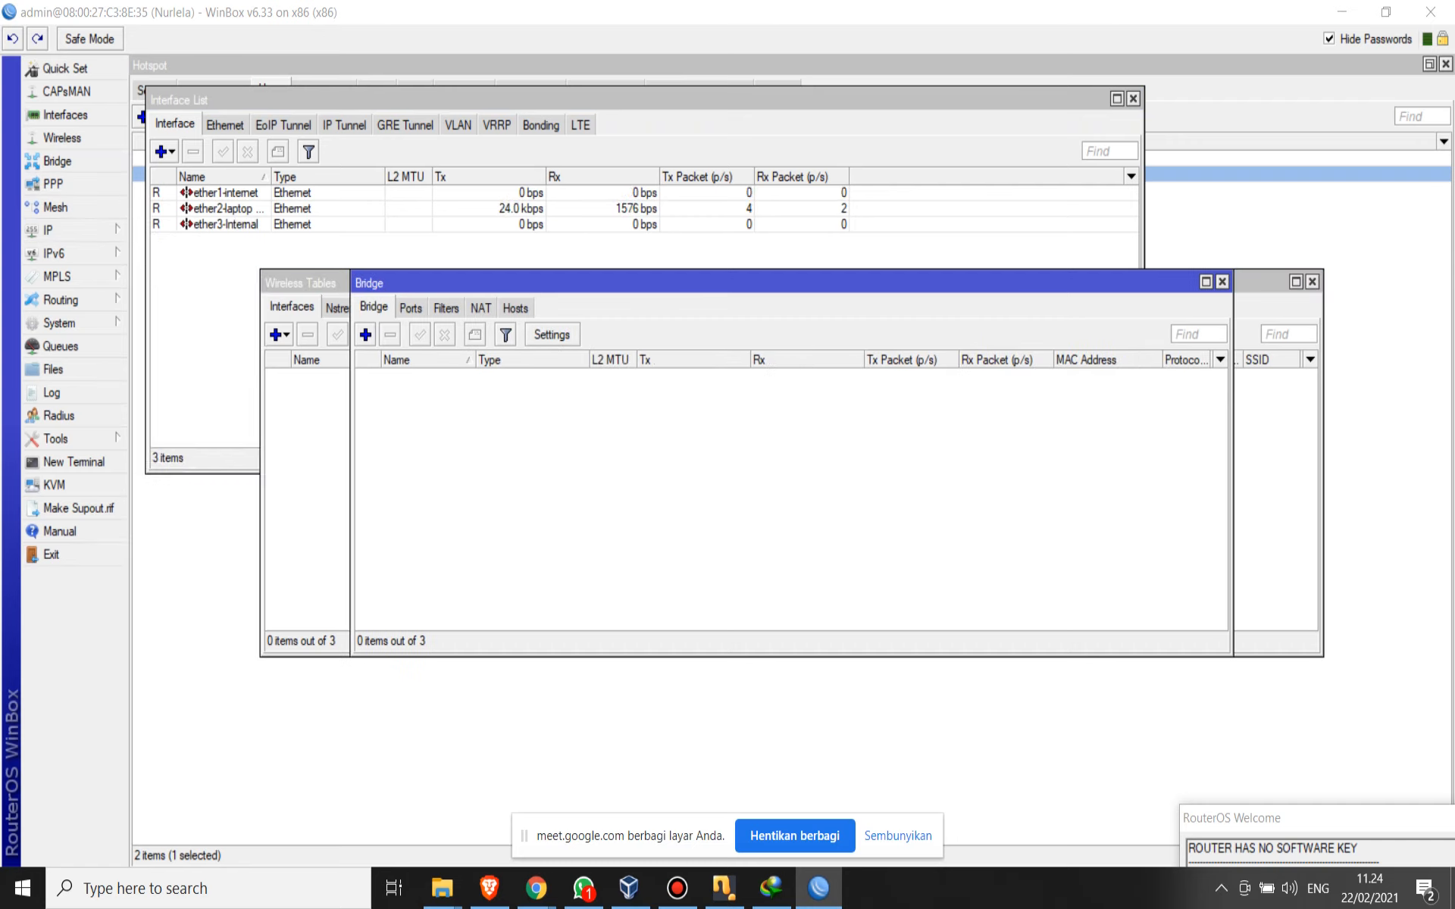
click(318, 727)
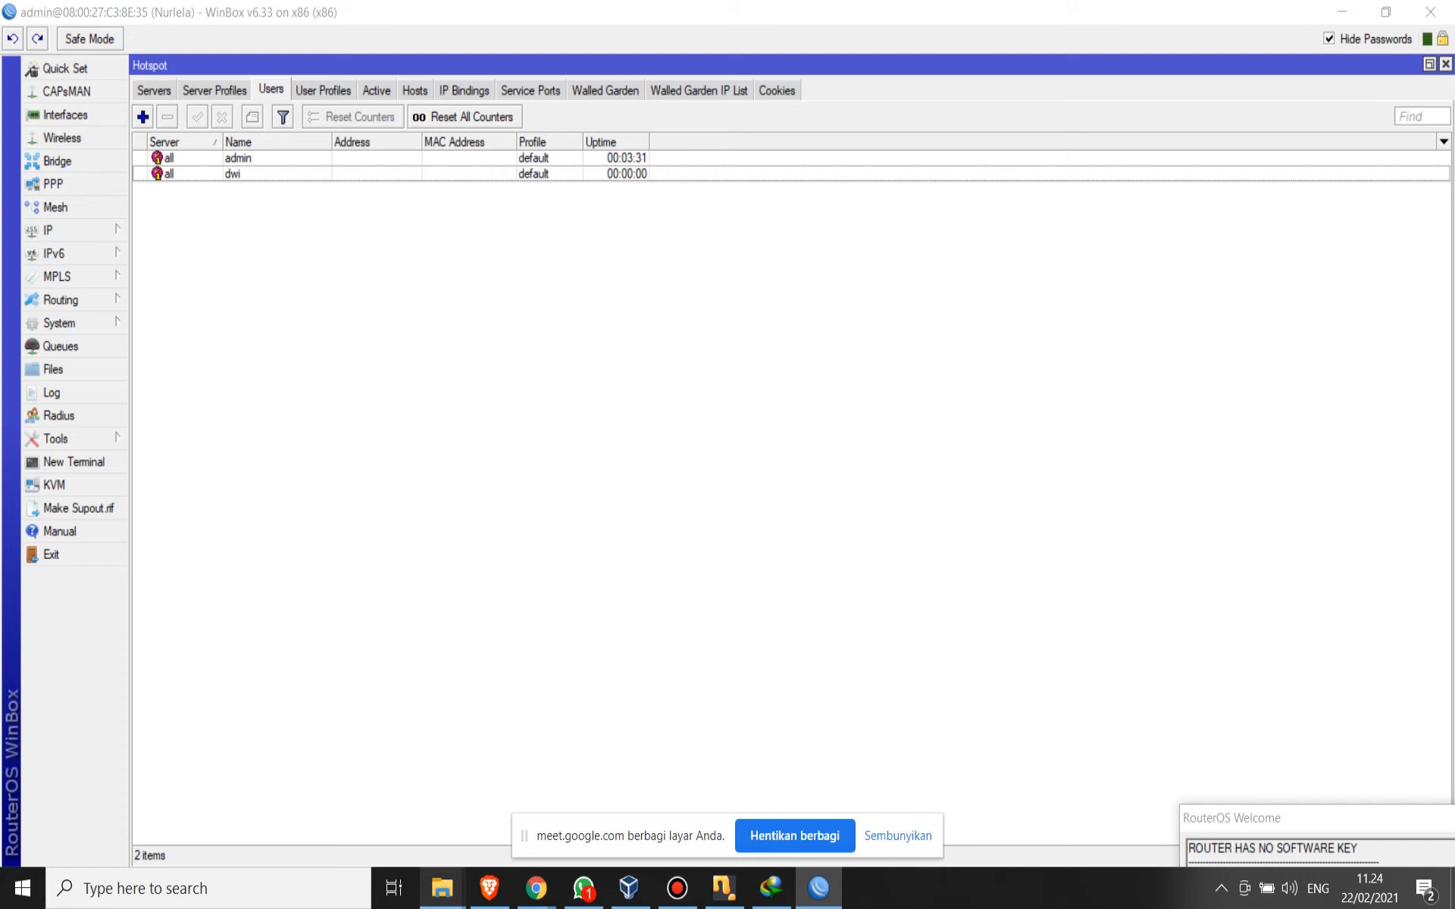
- Switch to File Explorer and open MTCNA.pdf from the Aplikasi-Aplikasi\MCTNA folder on drive D
mouse_move(442, 888)
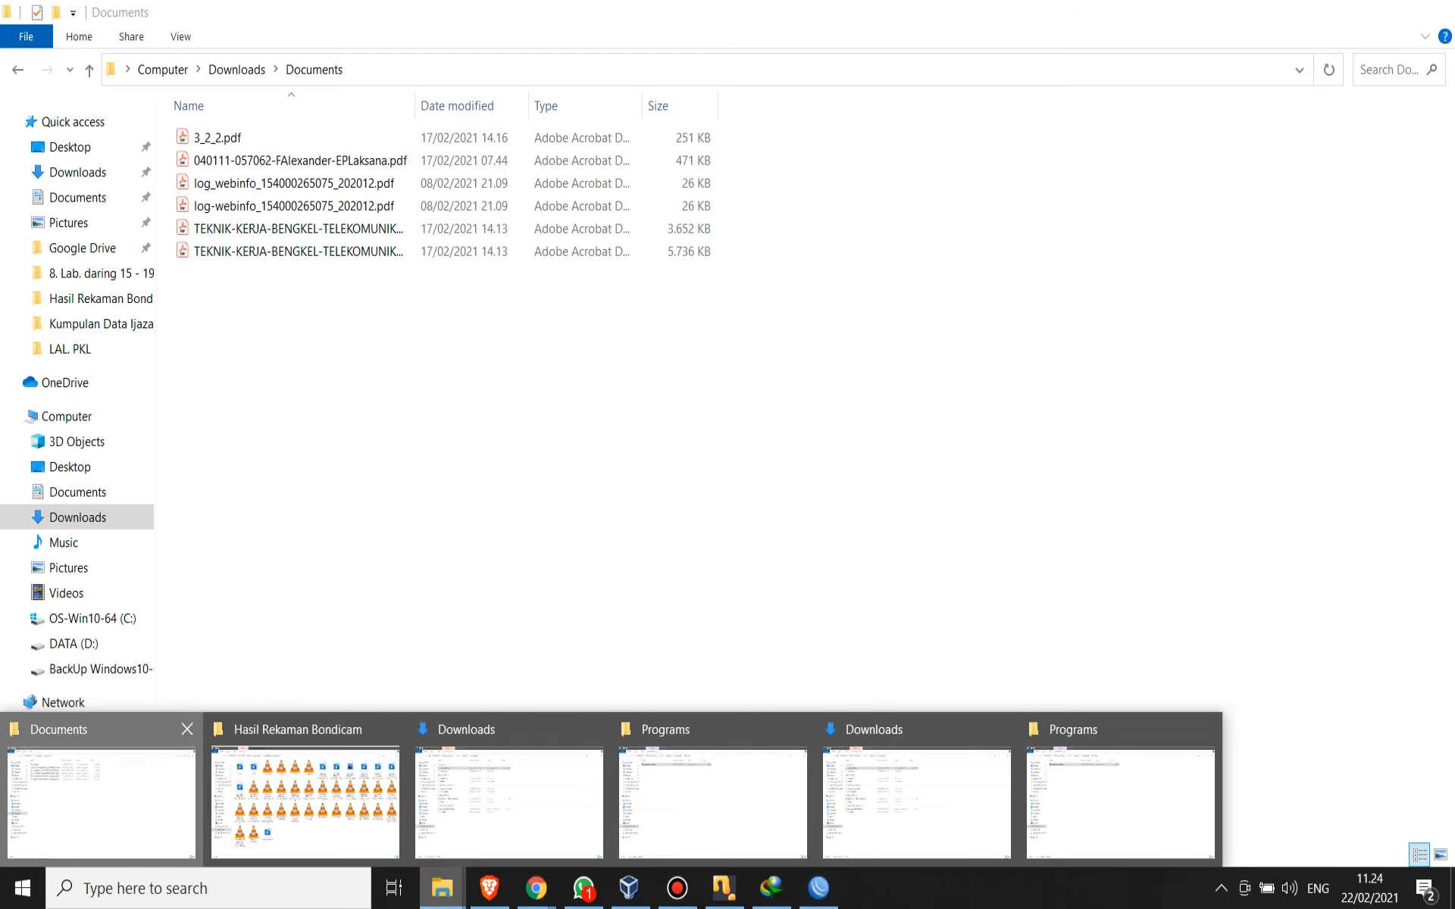
click(101, 803)
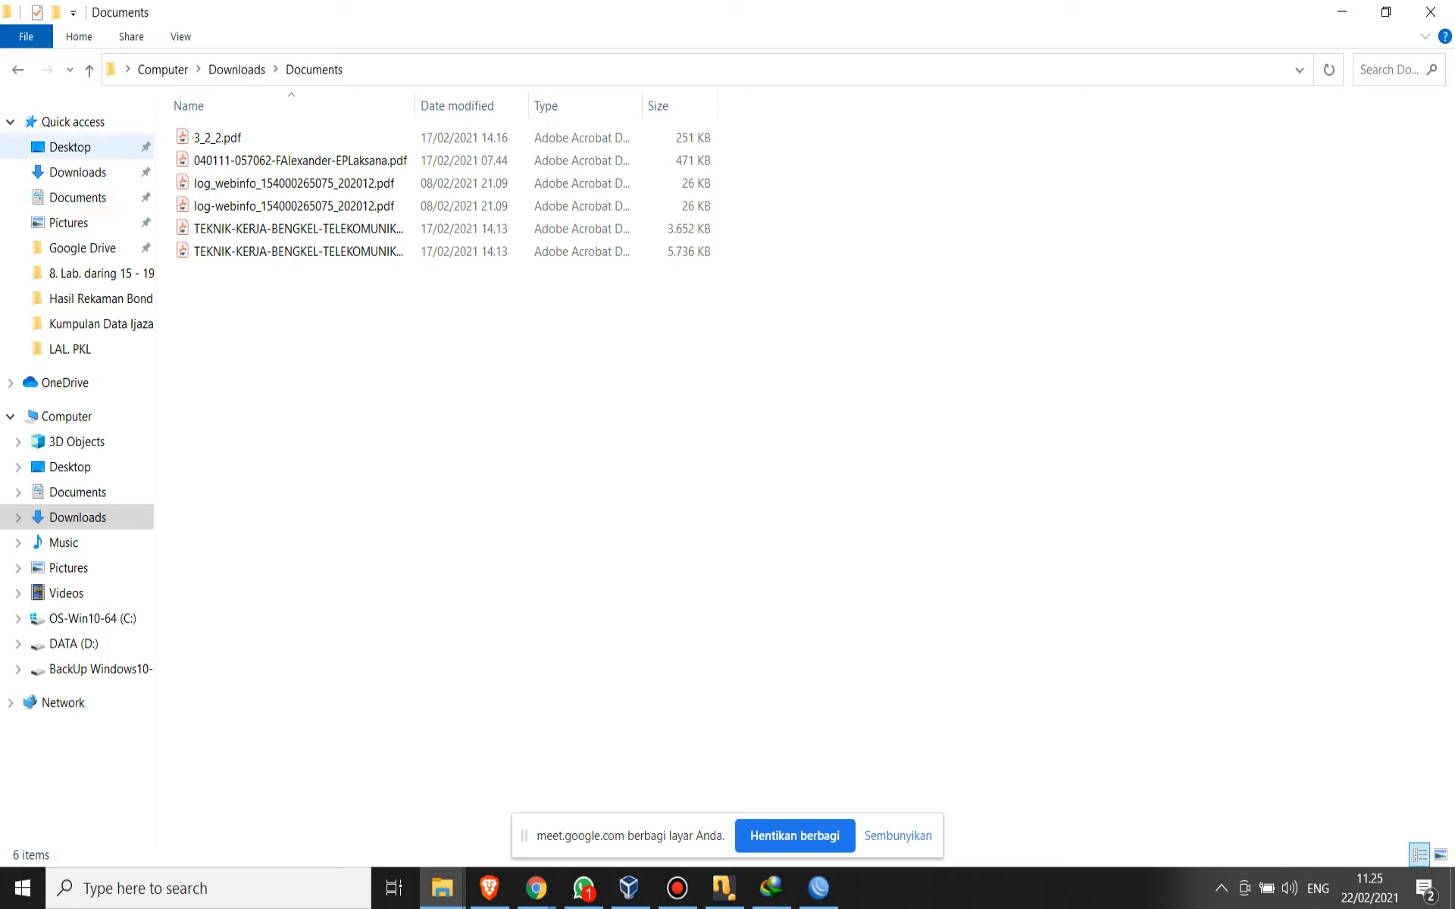
click(77, 172)
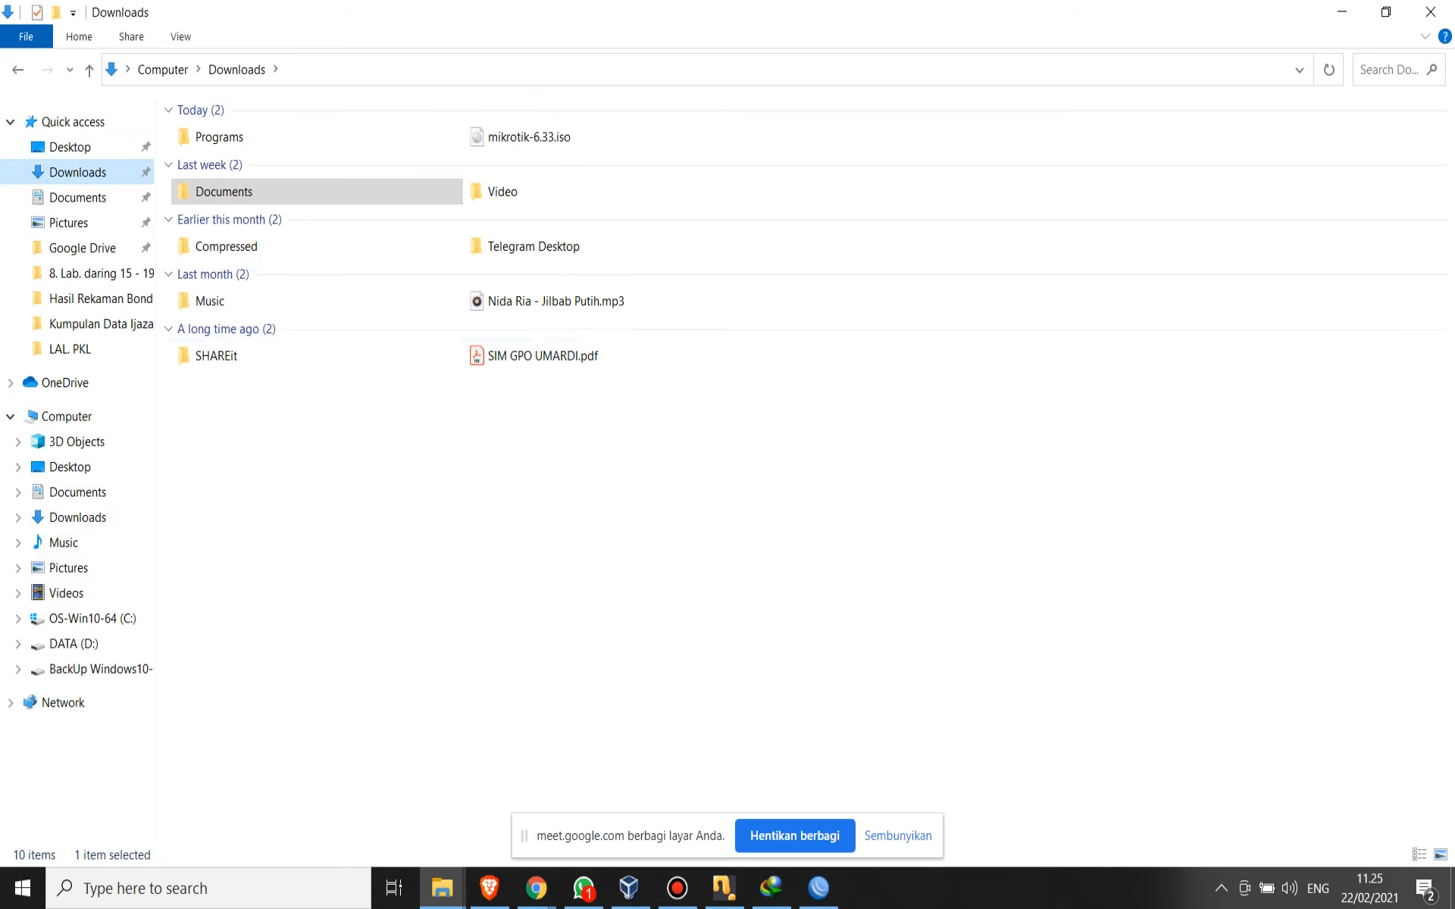
click(74, 643)
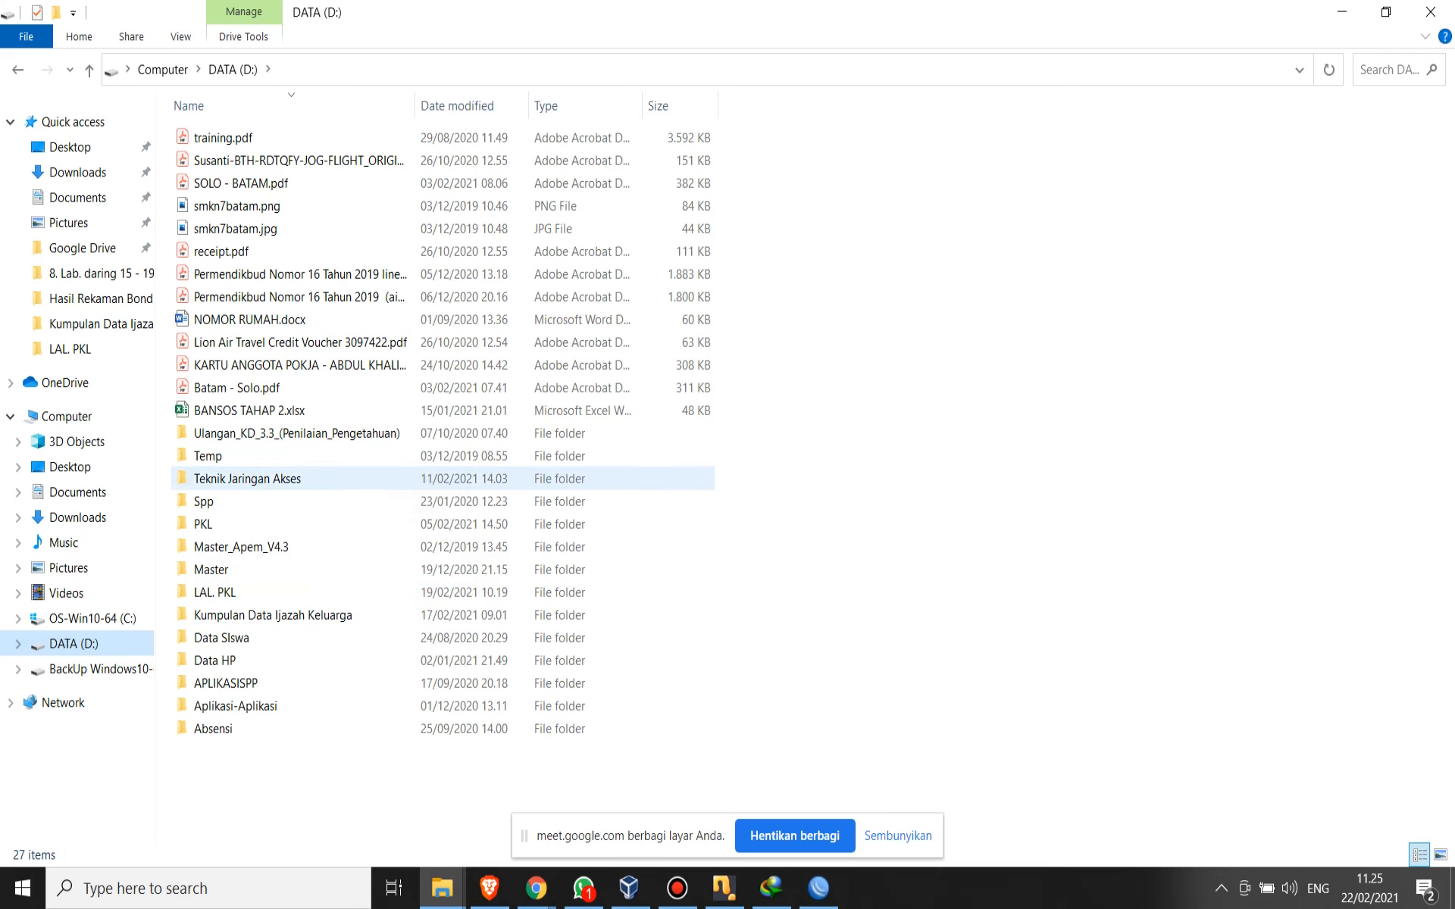
double_click(291, 478)
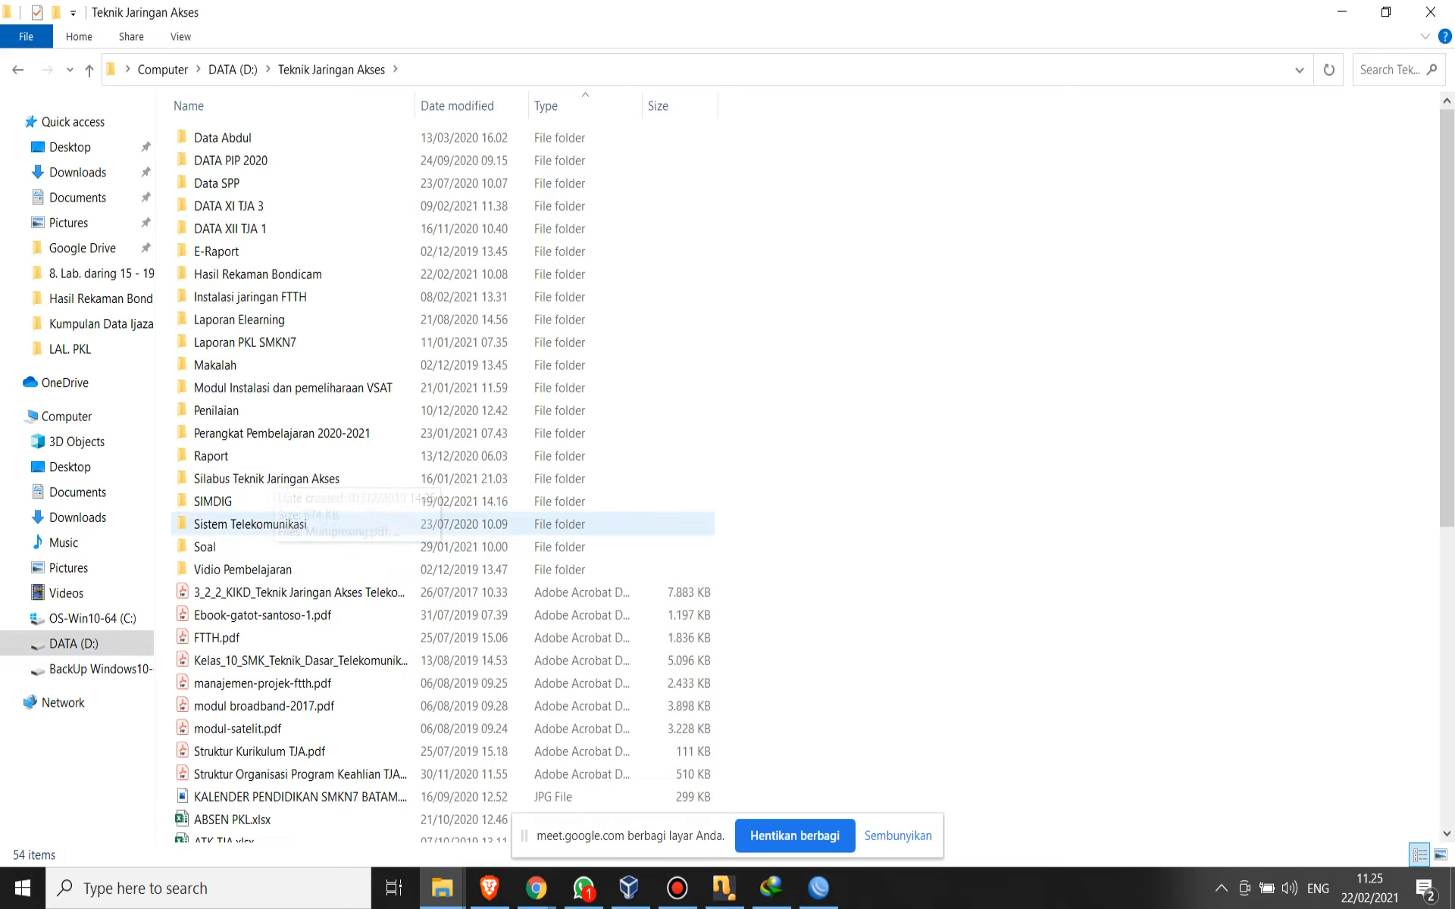
click(17, 69)
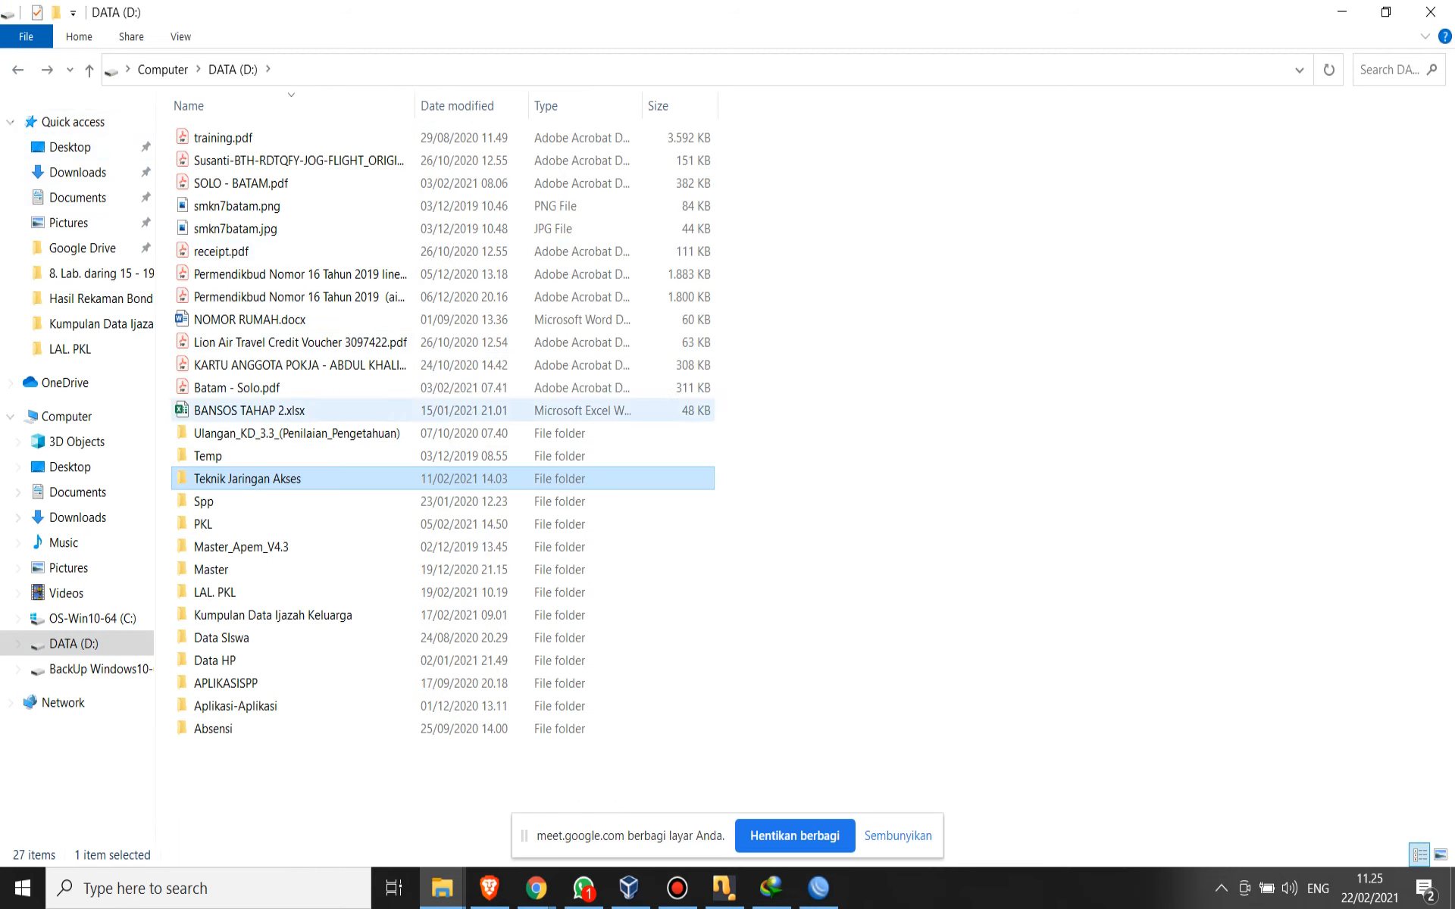
double_click(235, 705)
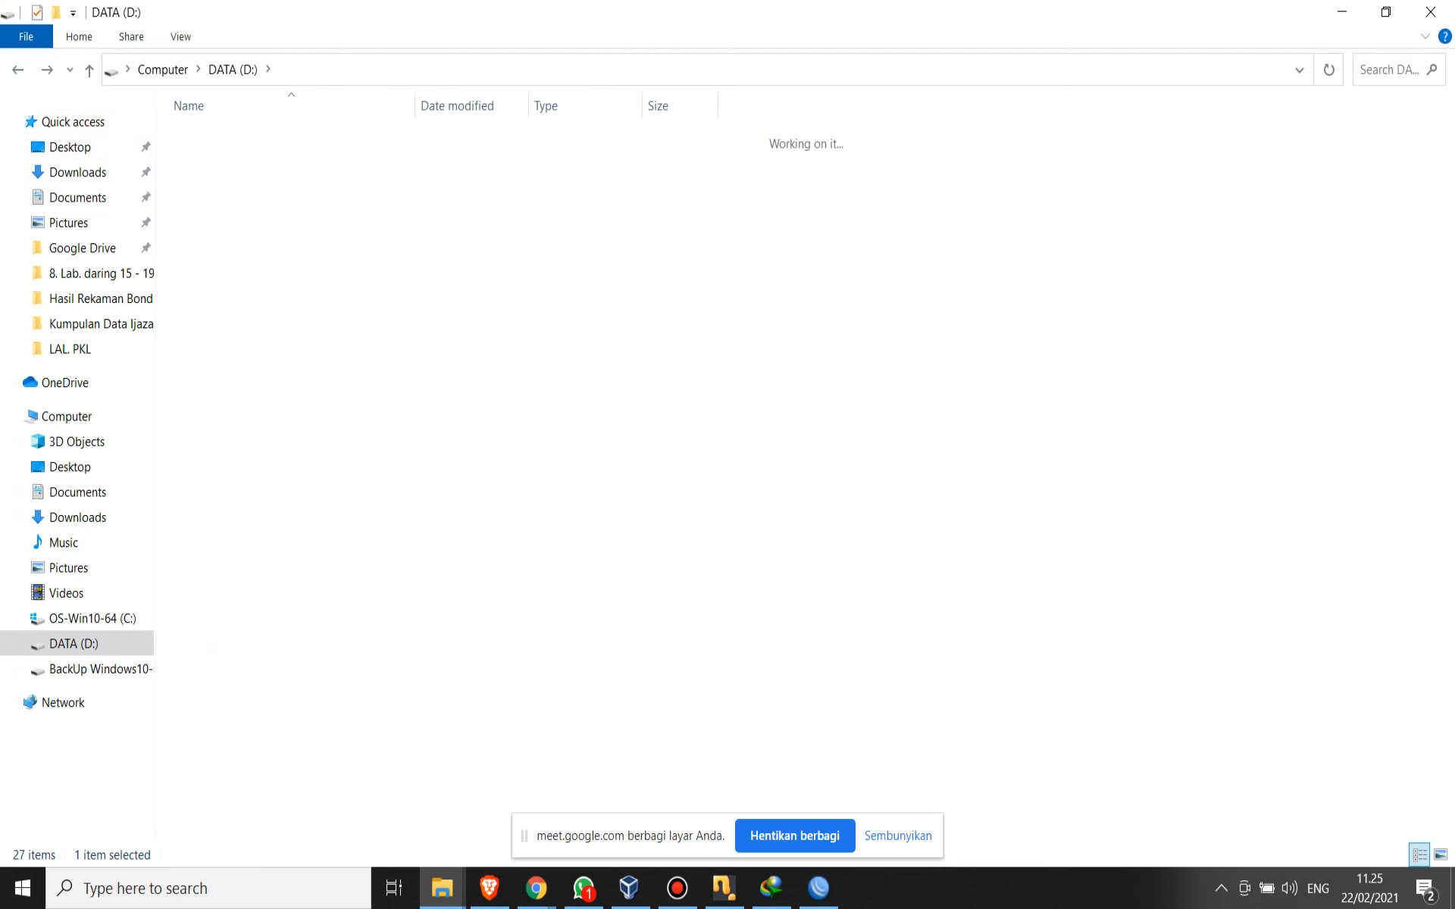
double_click(215, 410)
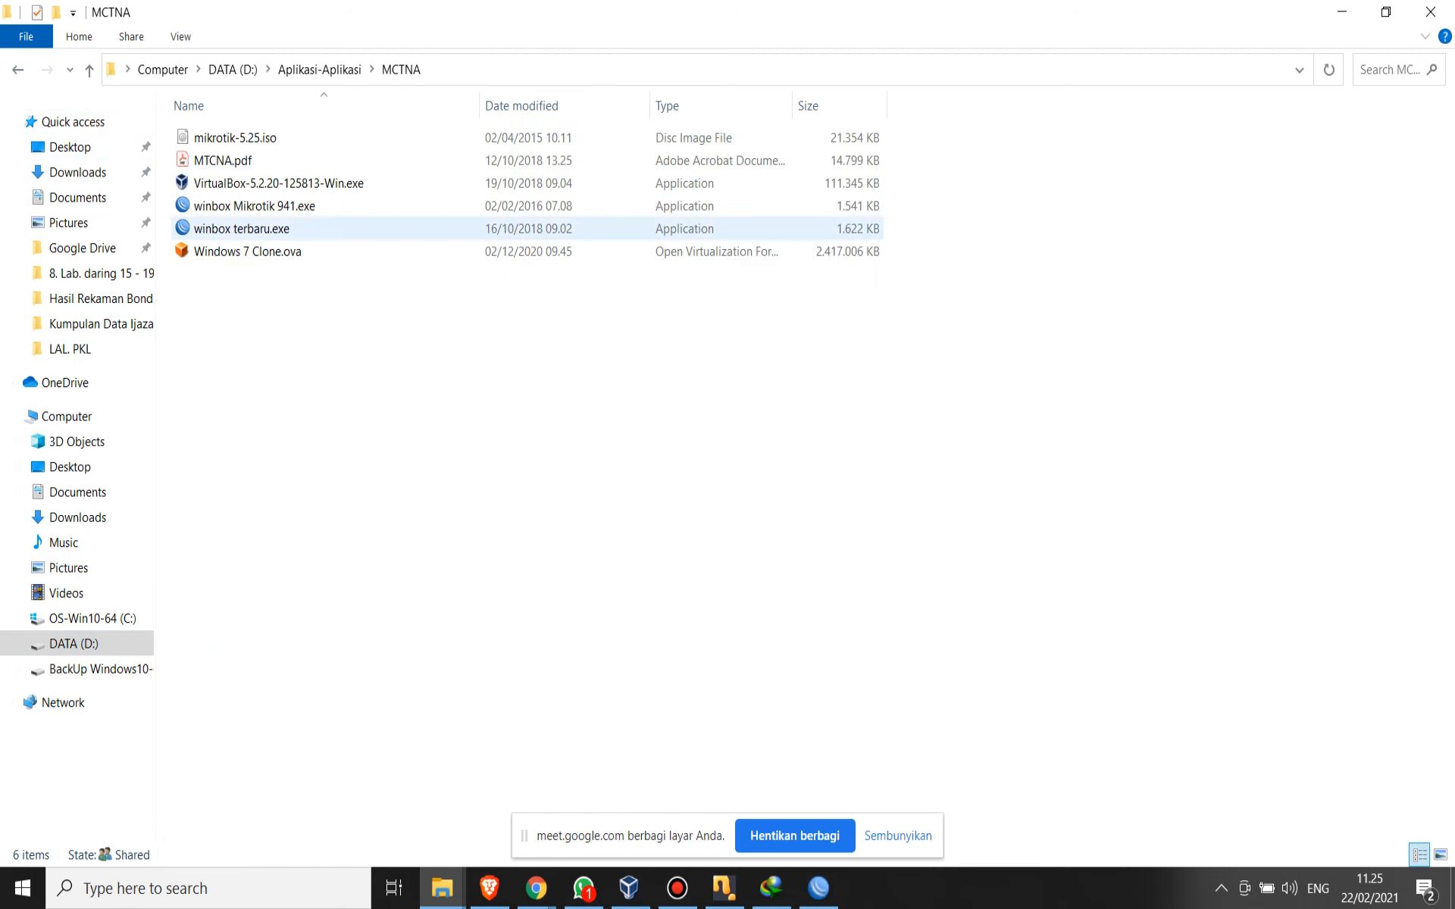
click(223, 160)
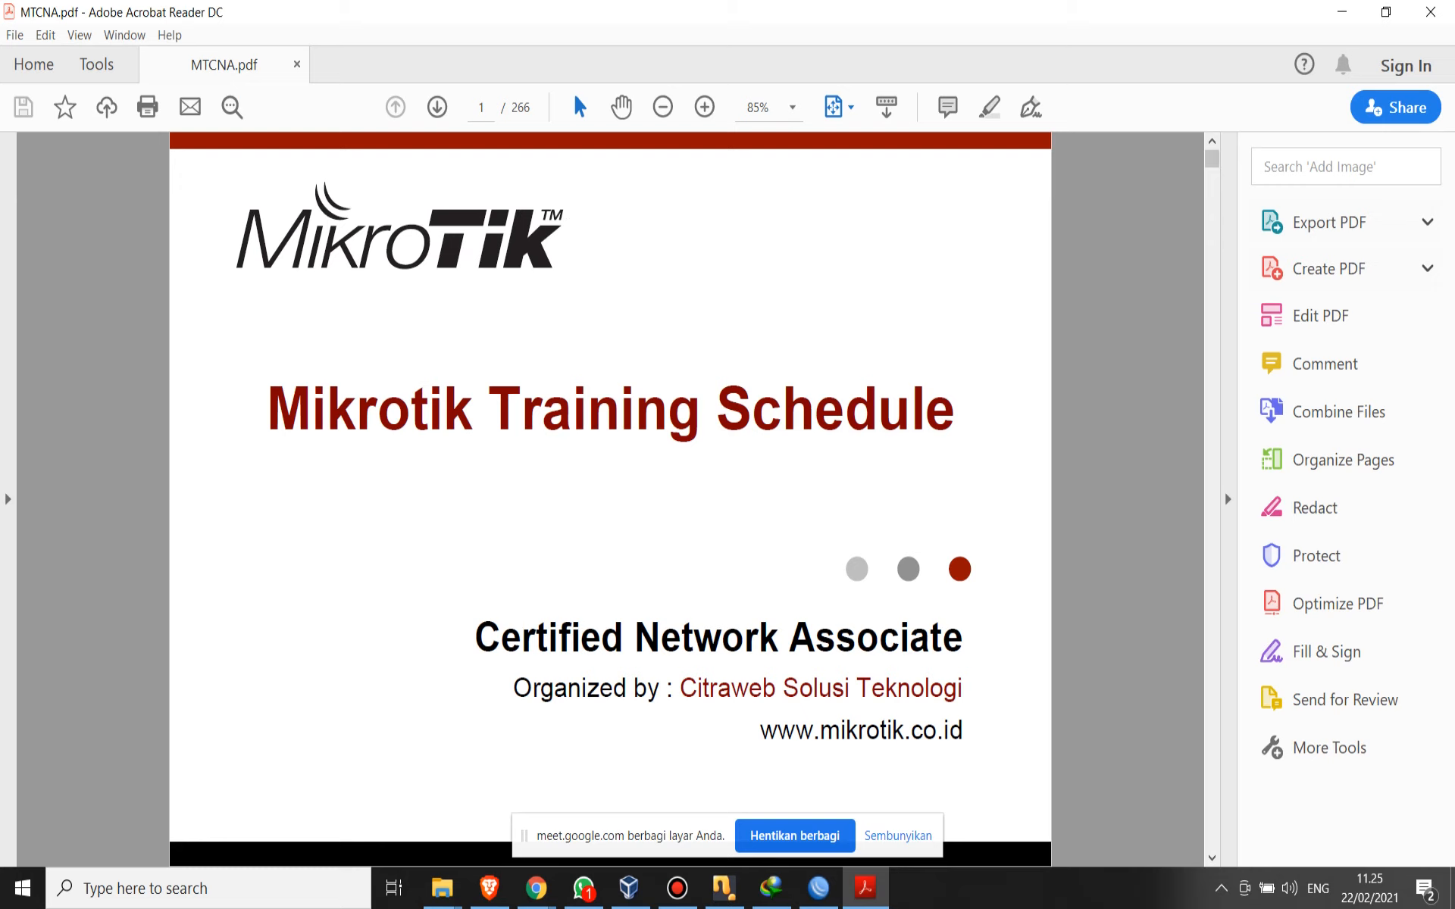
- Page through the Jadwal Training and Skema Training pages of MTCNA.pdf and return to the Jadwal Harian page
key(Right)
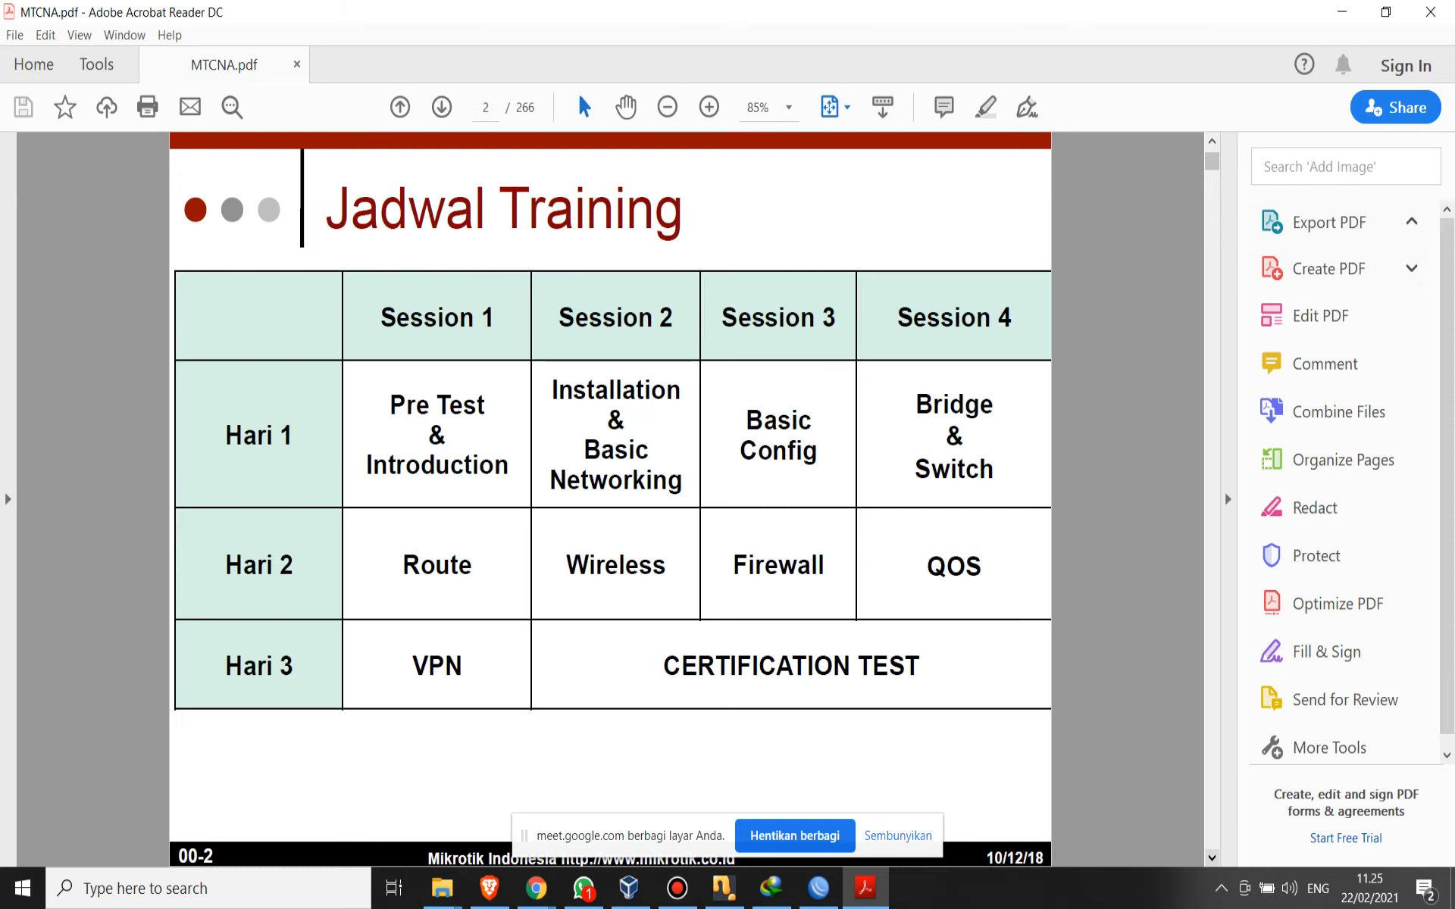
key(Right)
key(Right)
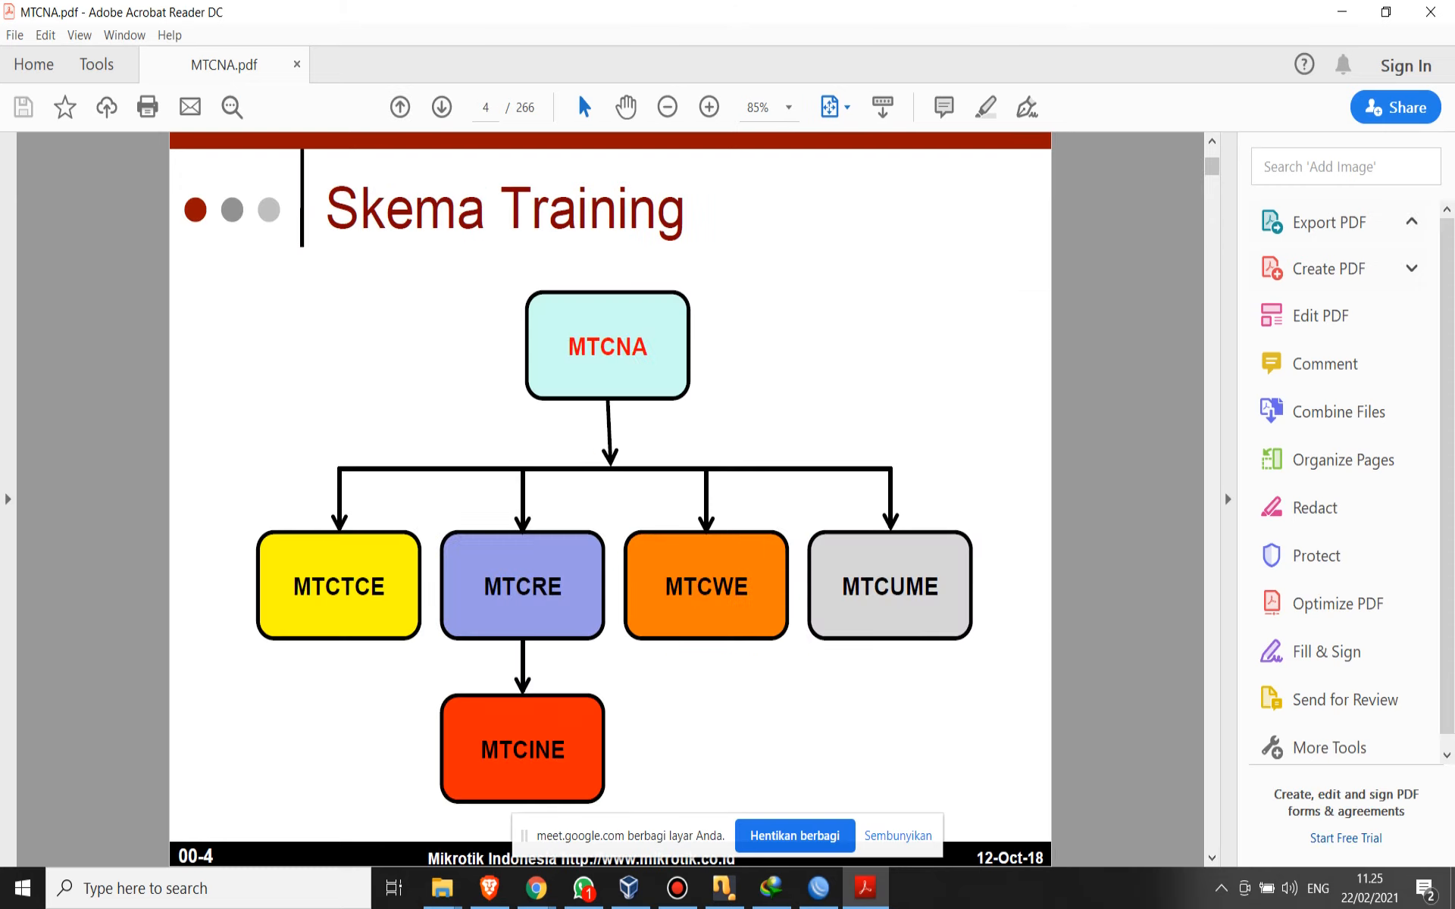
key(Left)
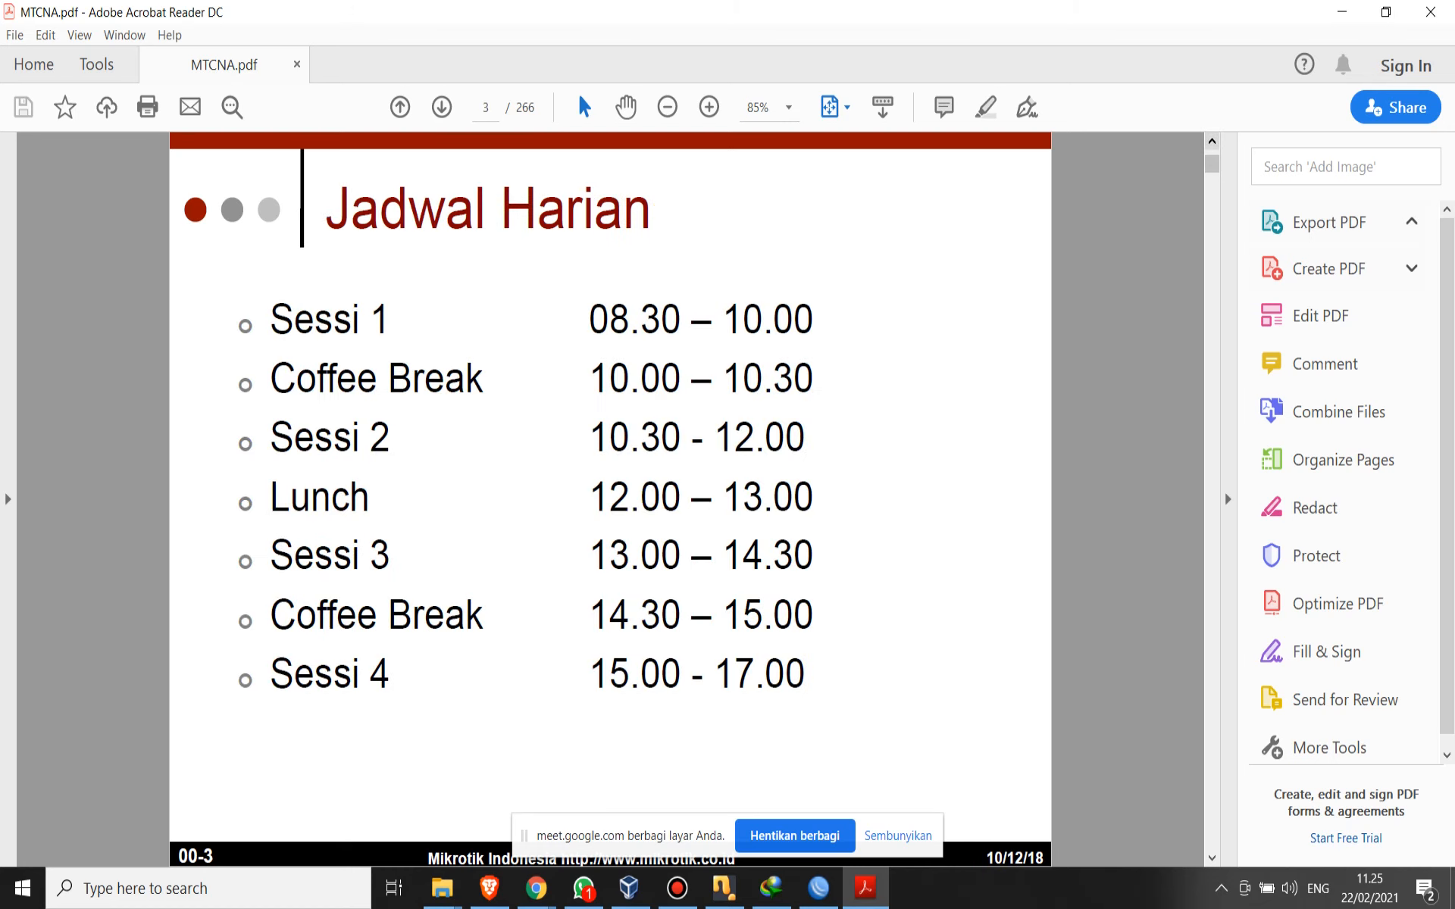
- Highlight the daily session schedule on the Jadwal Harian page, clear the selection, and advance to the Skema Training page
triple_click(390, 318)
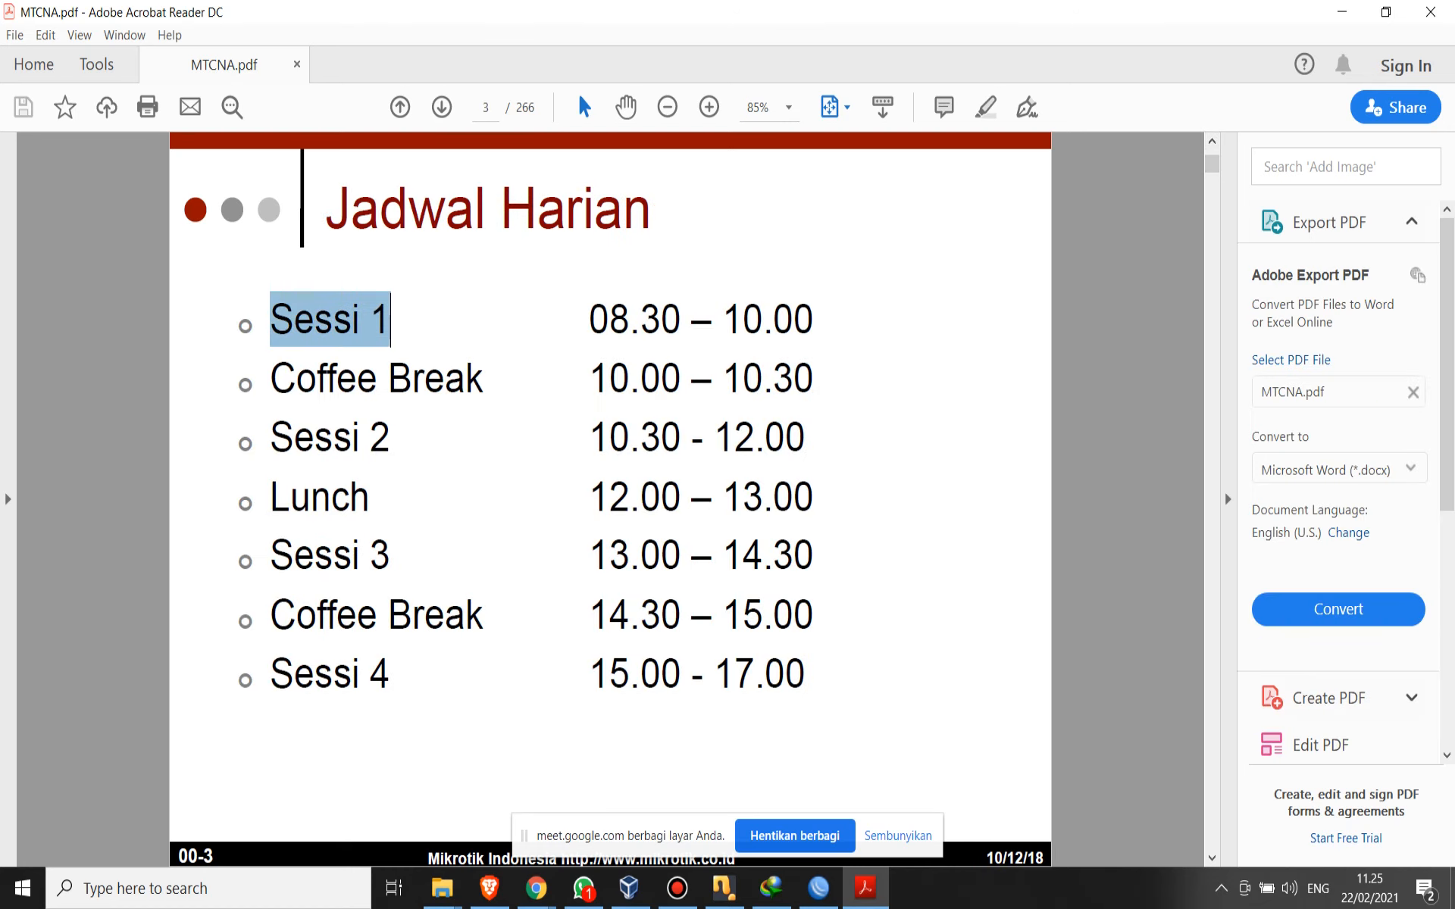
click(630, 319)
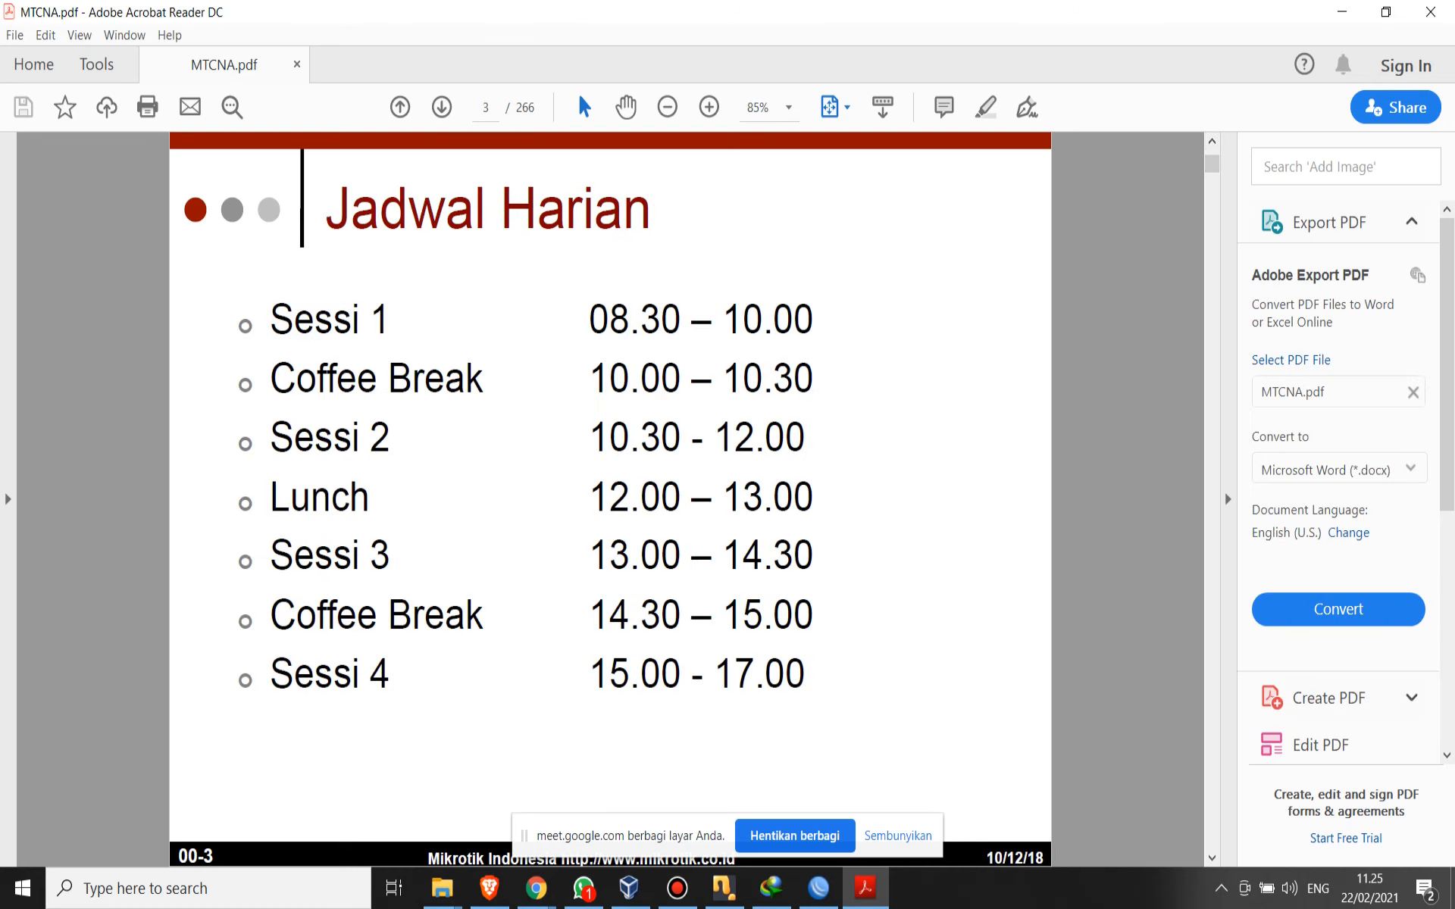
click(271, 319)
drag(271, 319, 806, 674)
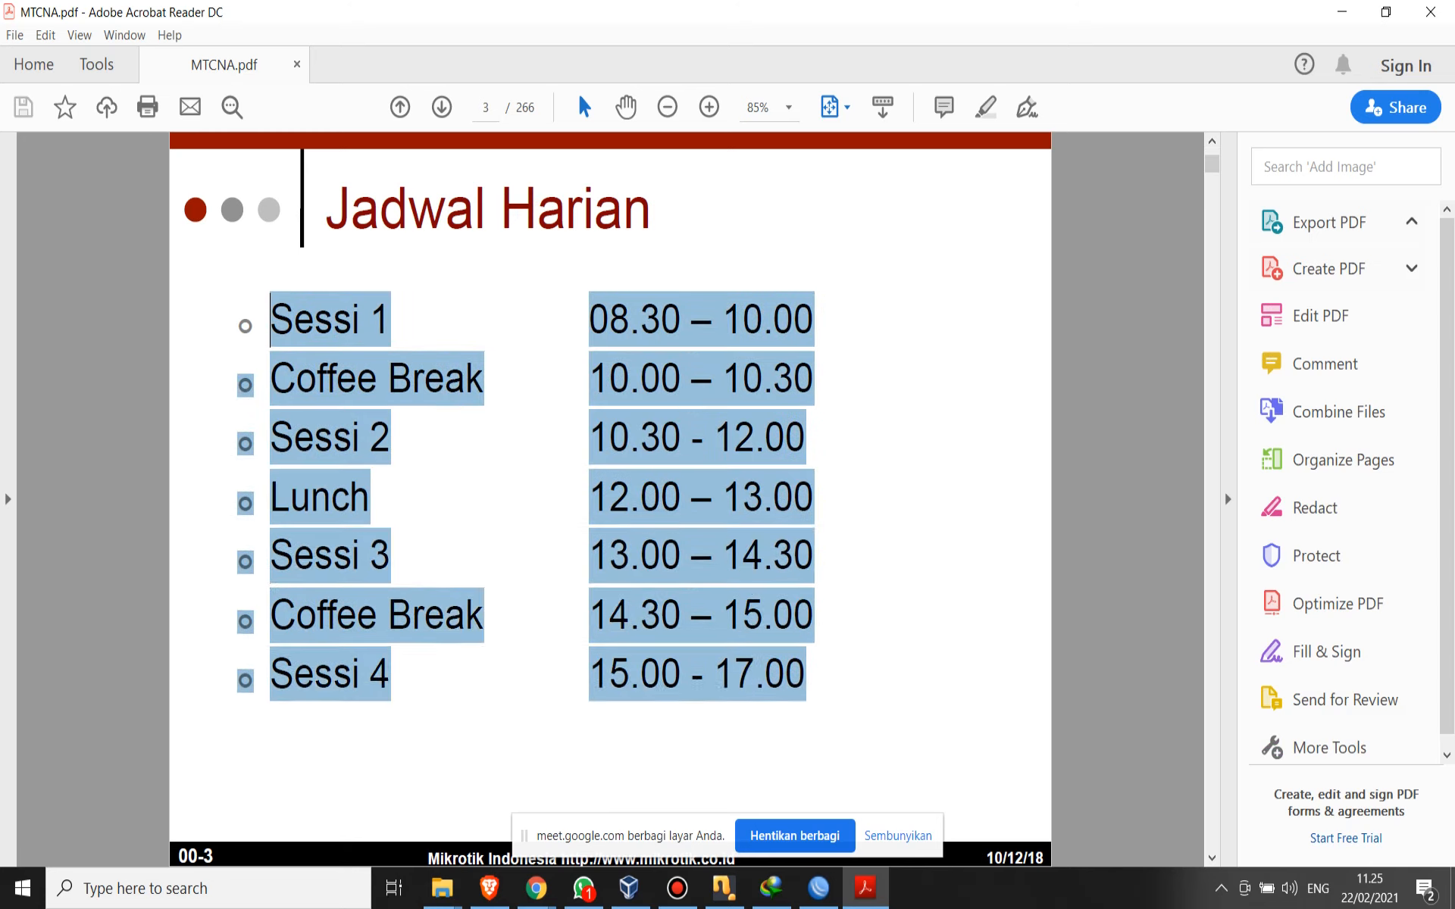
click(864, 686)
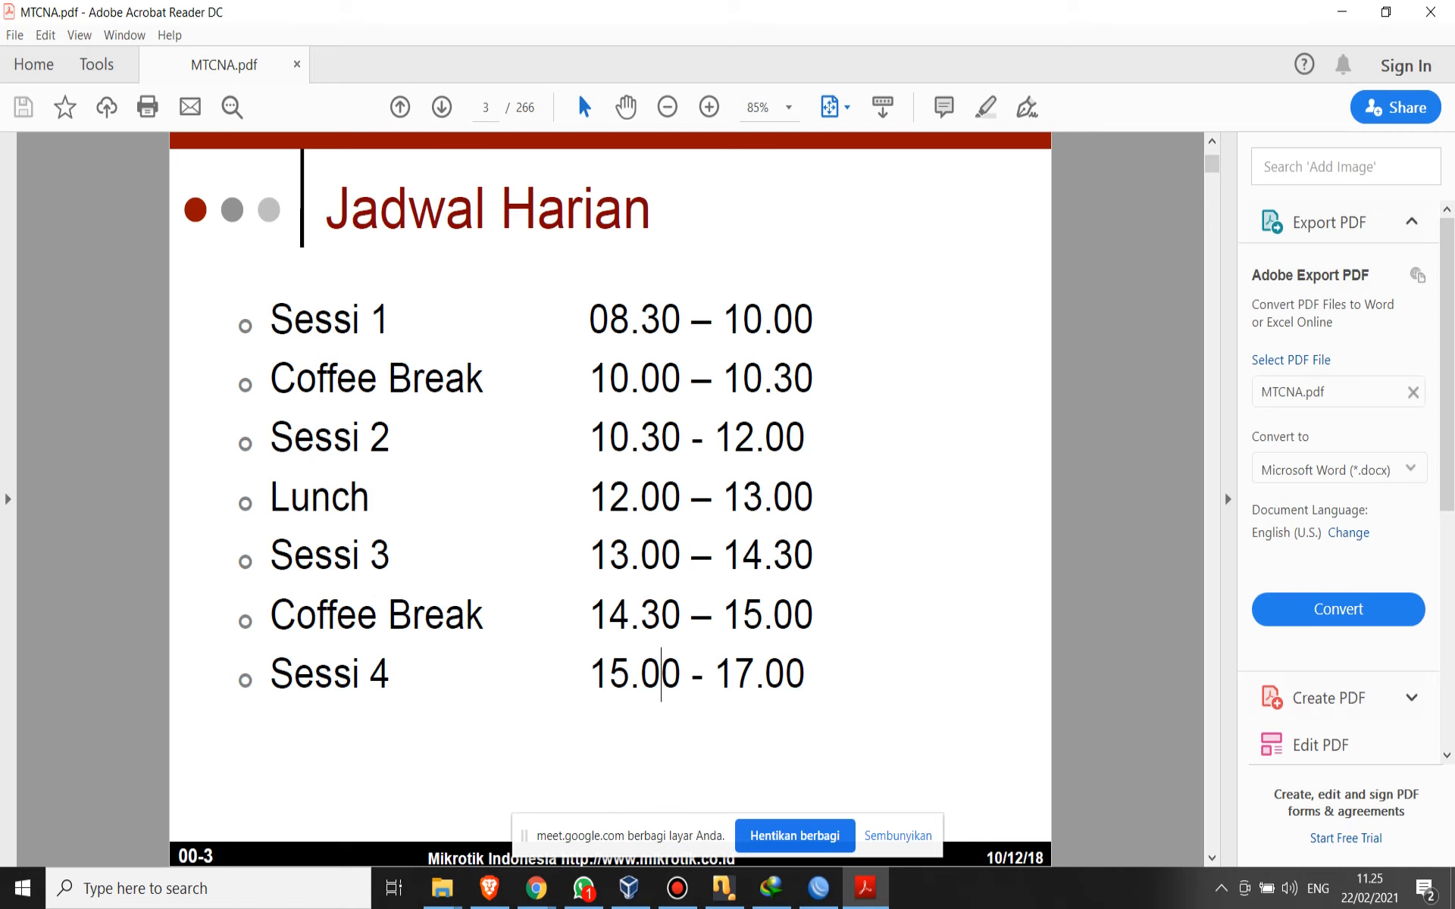
click(1211, 858)
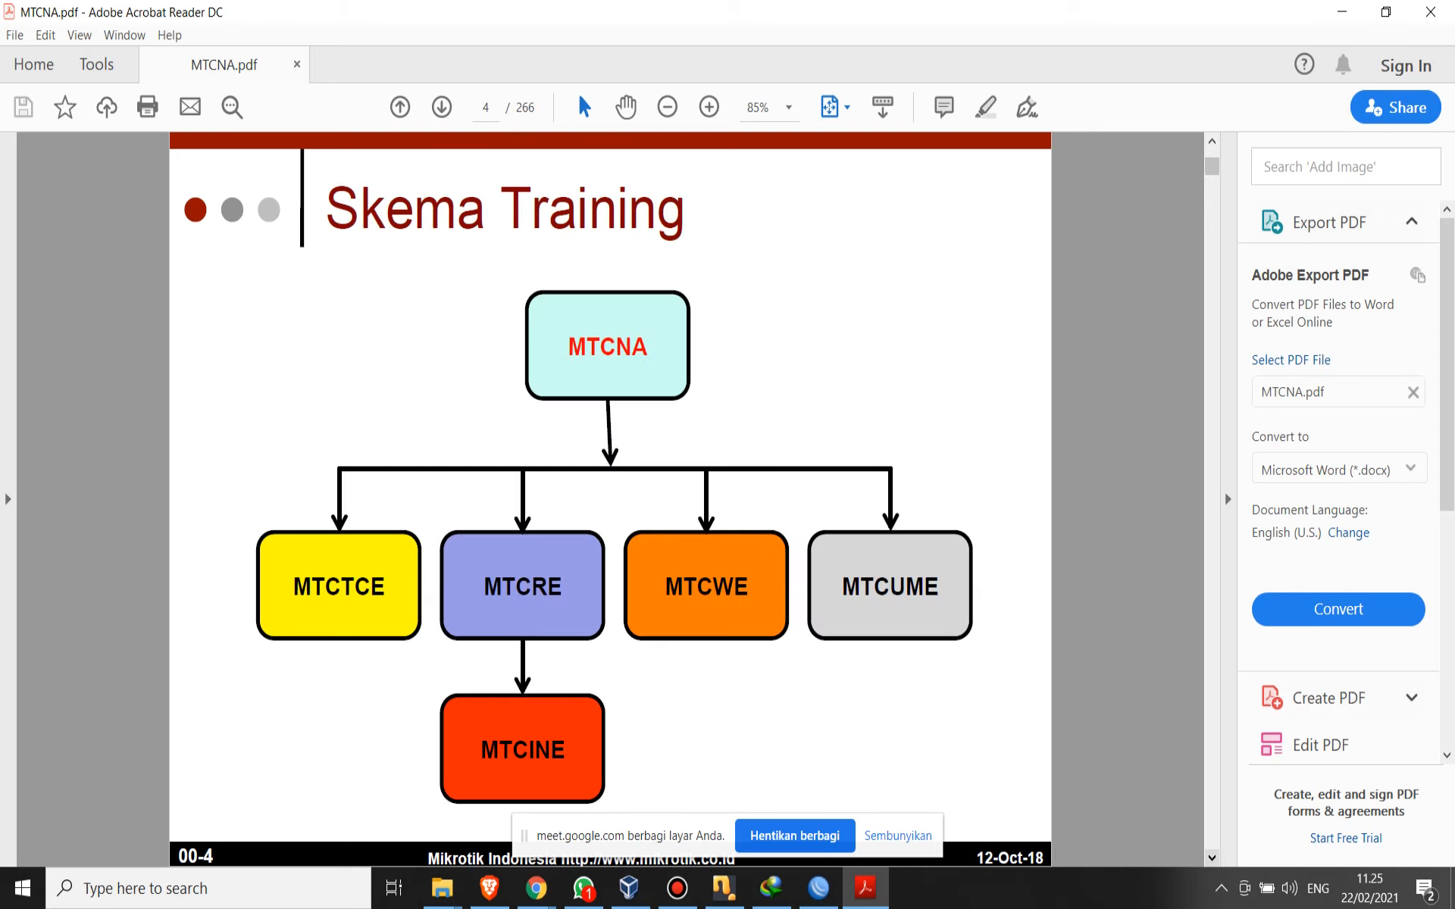